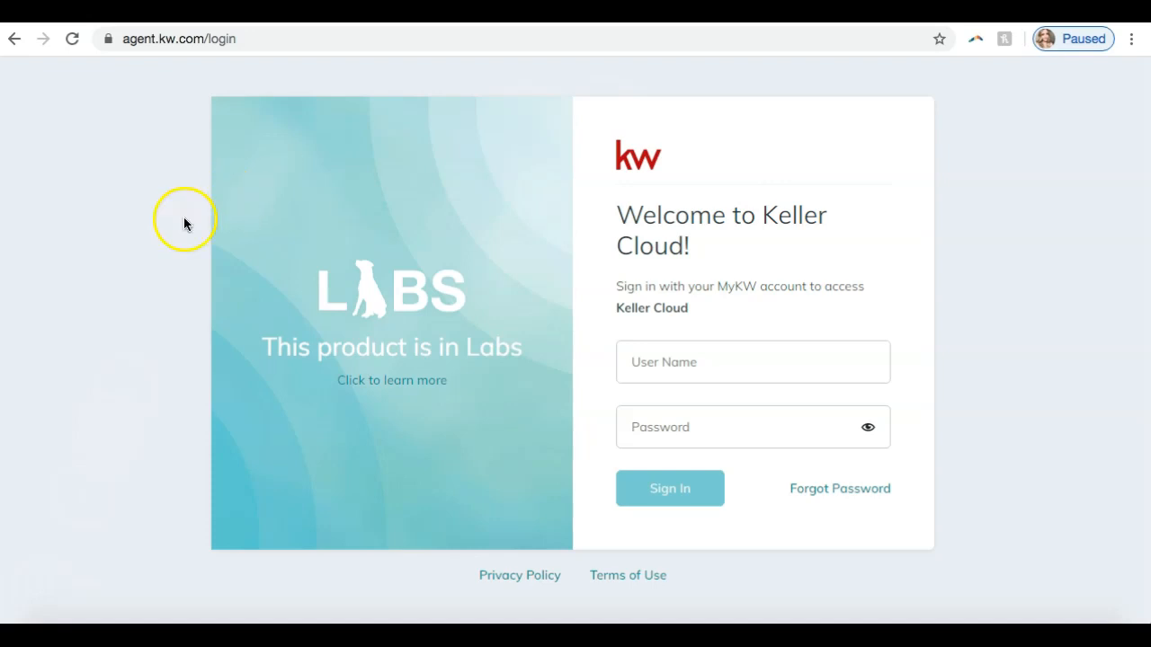
- Sign in to Keller Cloud by entering the account user name and password
left_click(638, 365)
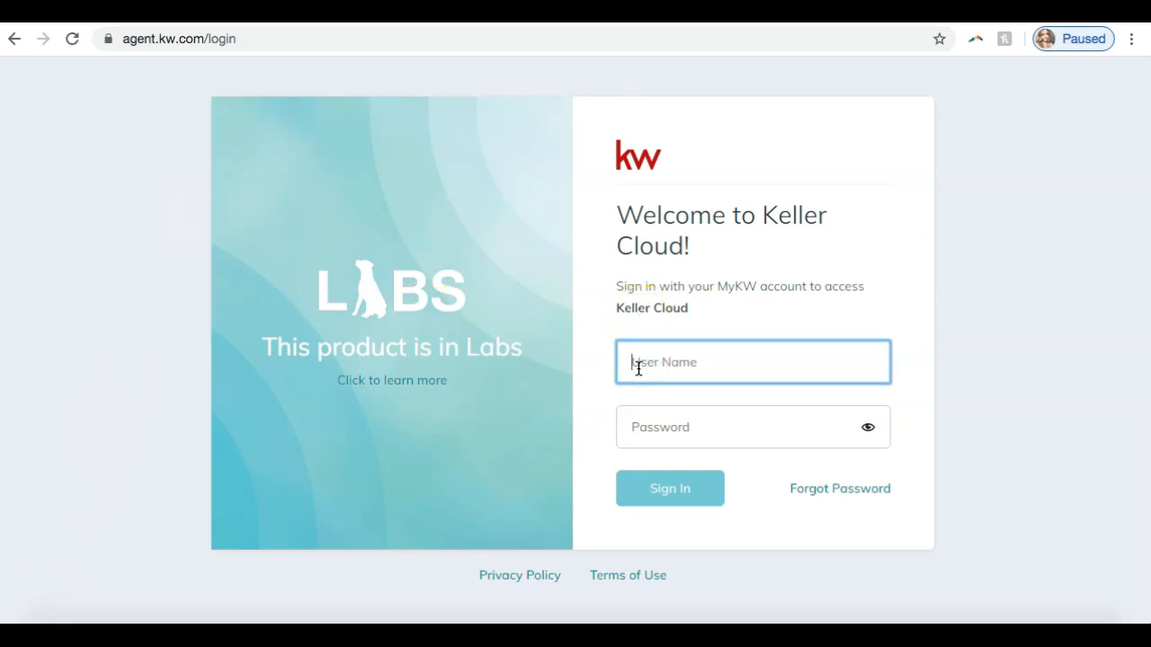
type("ster")
type("oy")
key("Tab")
type("•••••••••••")
left_click(662, 486)
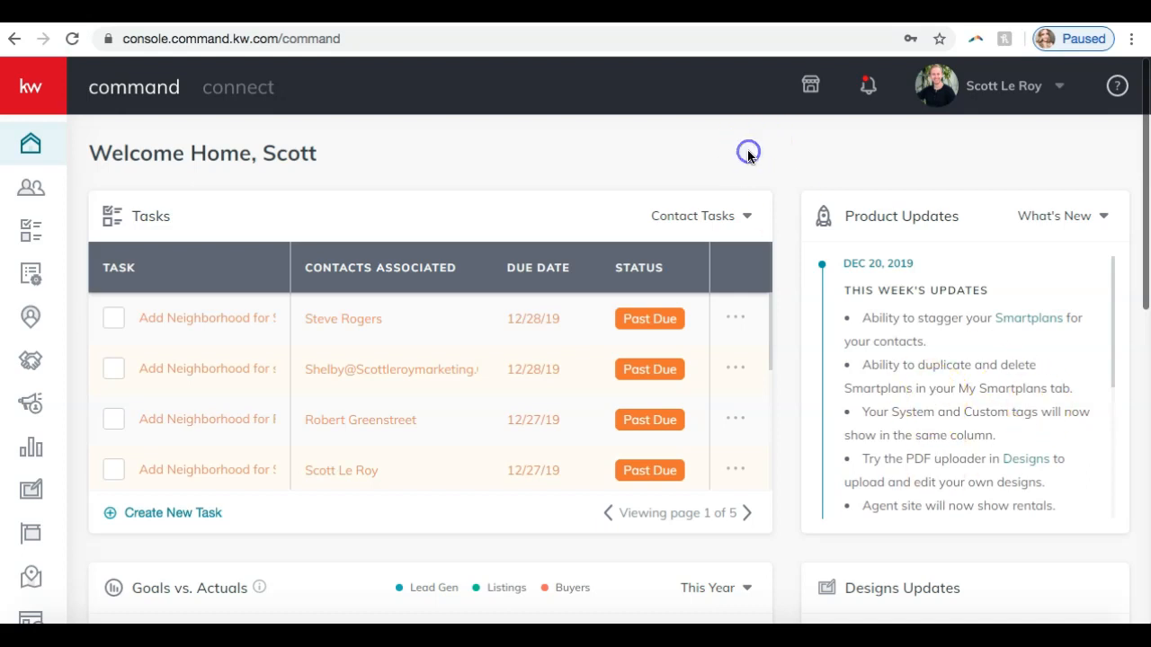
- Open the account settings and go to the Marketing Profile page under Connect Settings
left_click(985, 95)
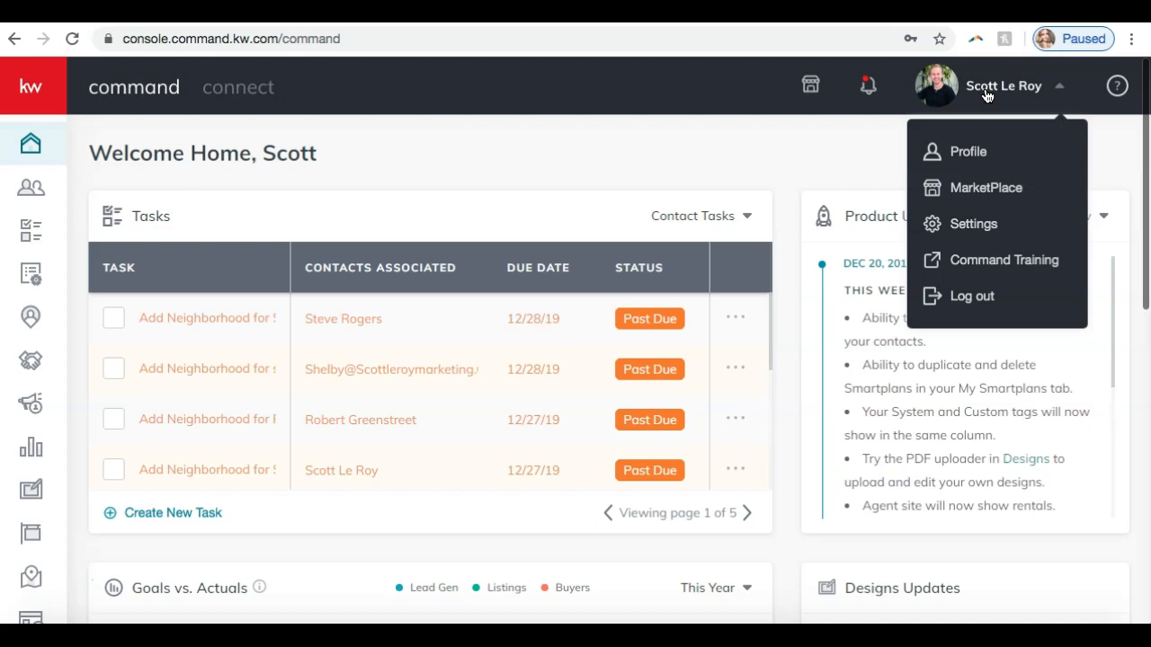
left_click(974, 226)
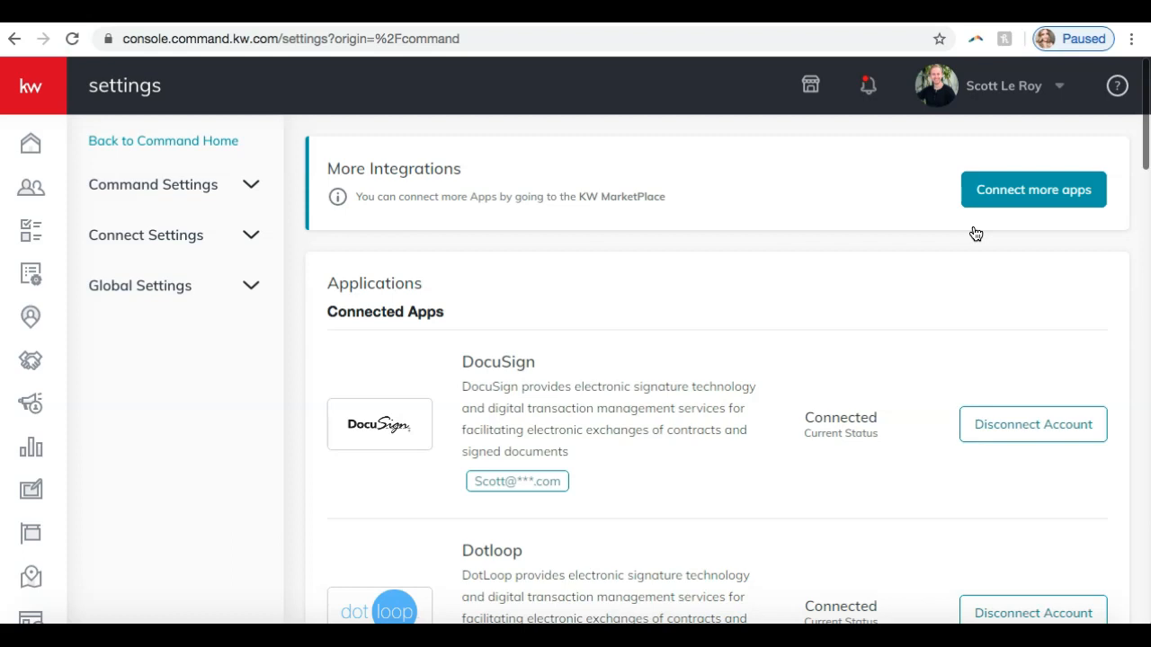
left_click(176, 242)
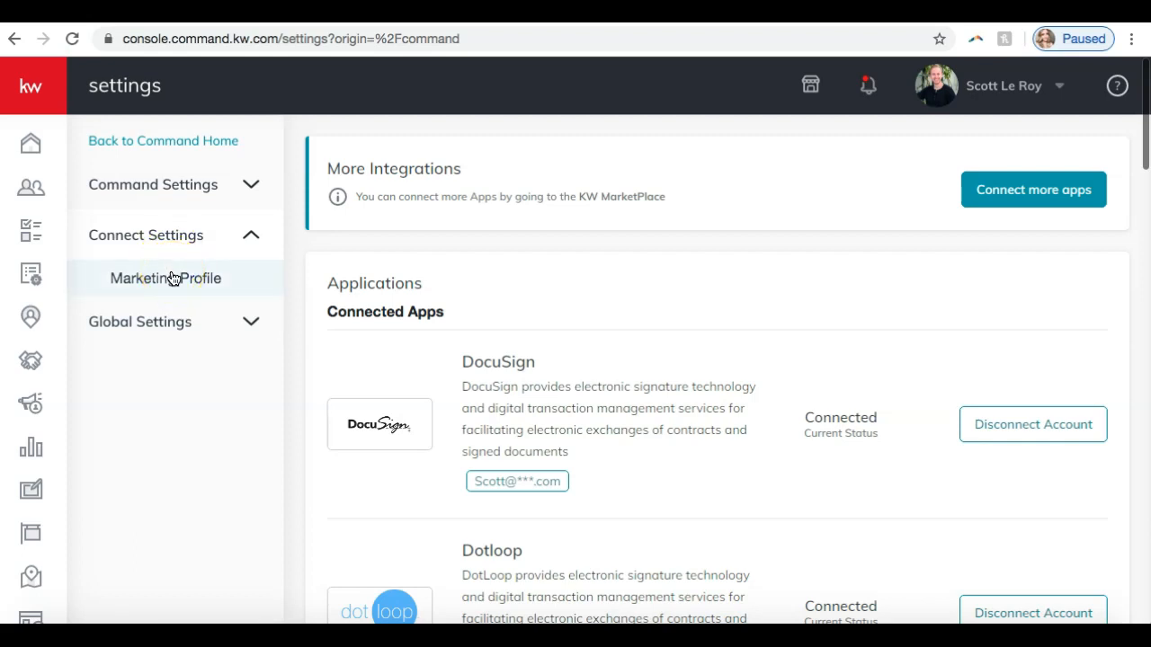
left_click(172, 278)
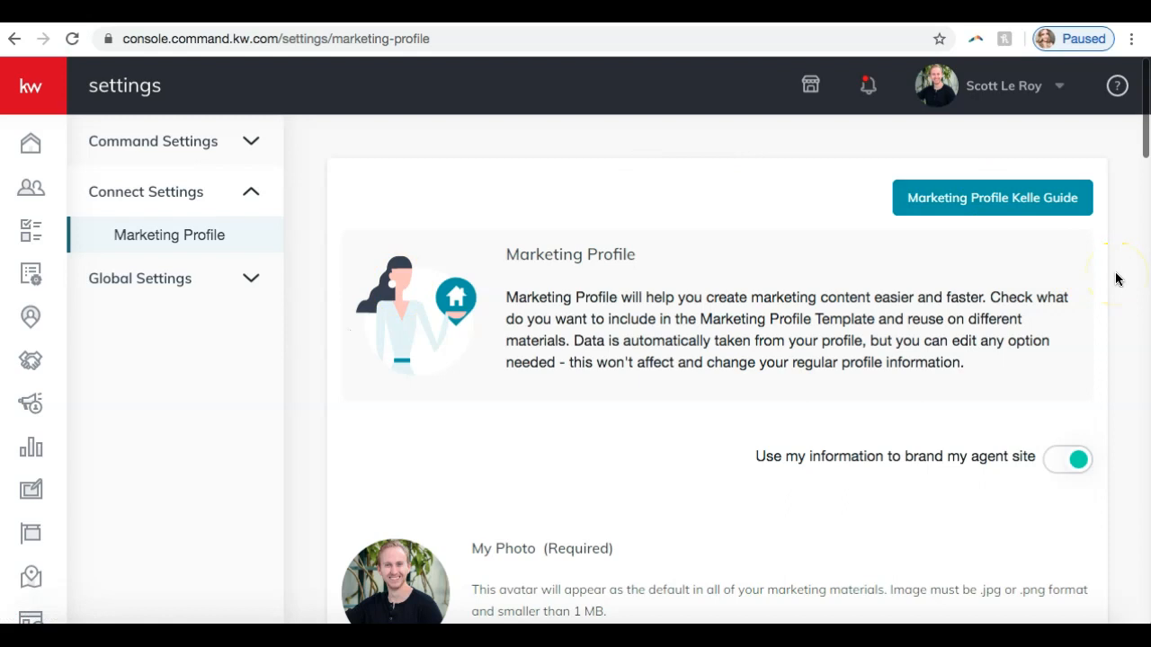
- Review the marketing profile's photo and team logo uploads and the My Details fields down to the Bio
scroll(1114, 280, "down", 4)
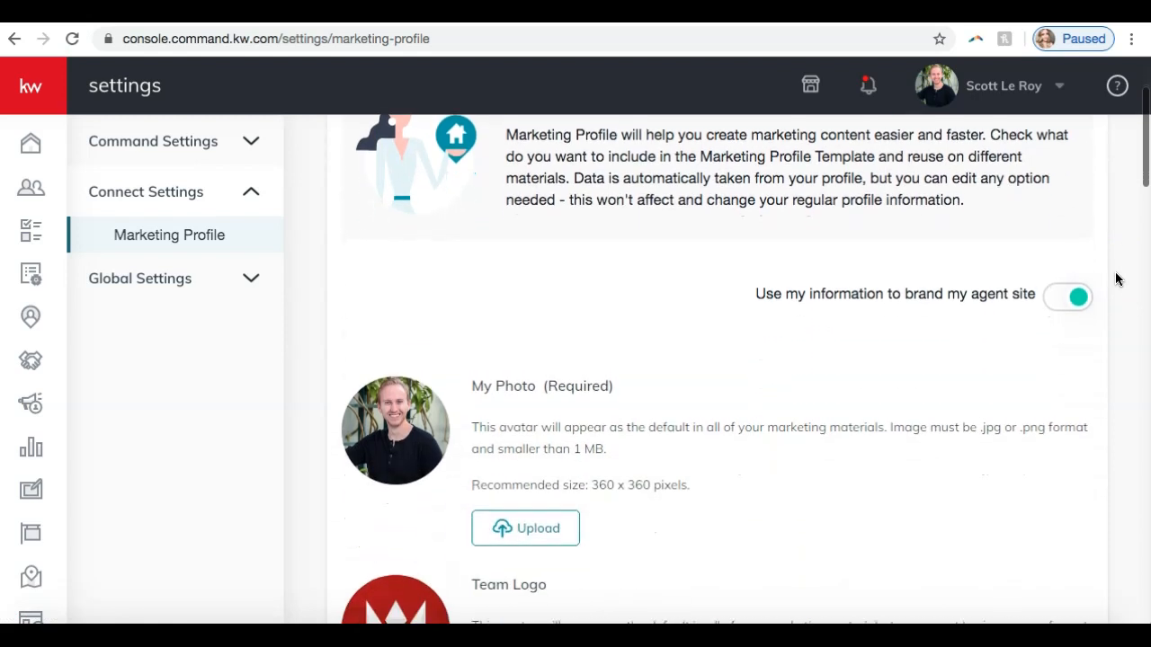
scroll(1115, 280, "down", 1)
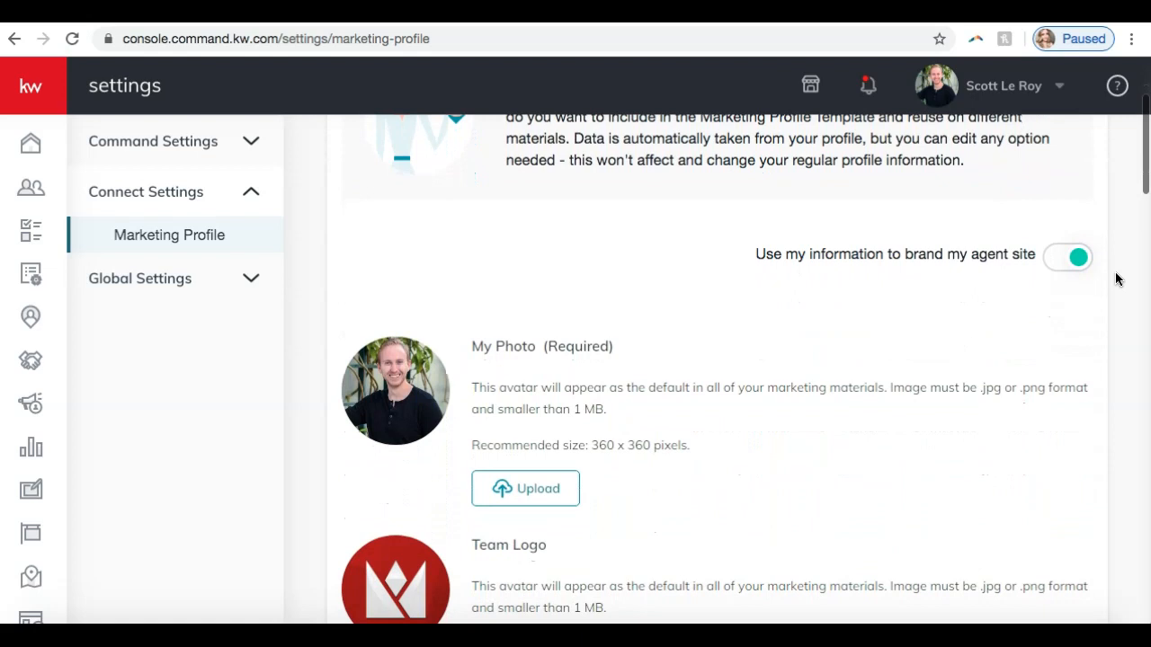
scroll(1115, 279, "down", 3)
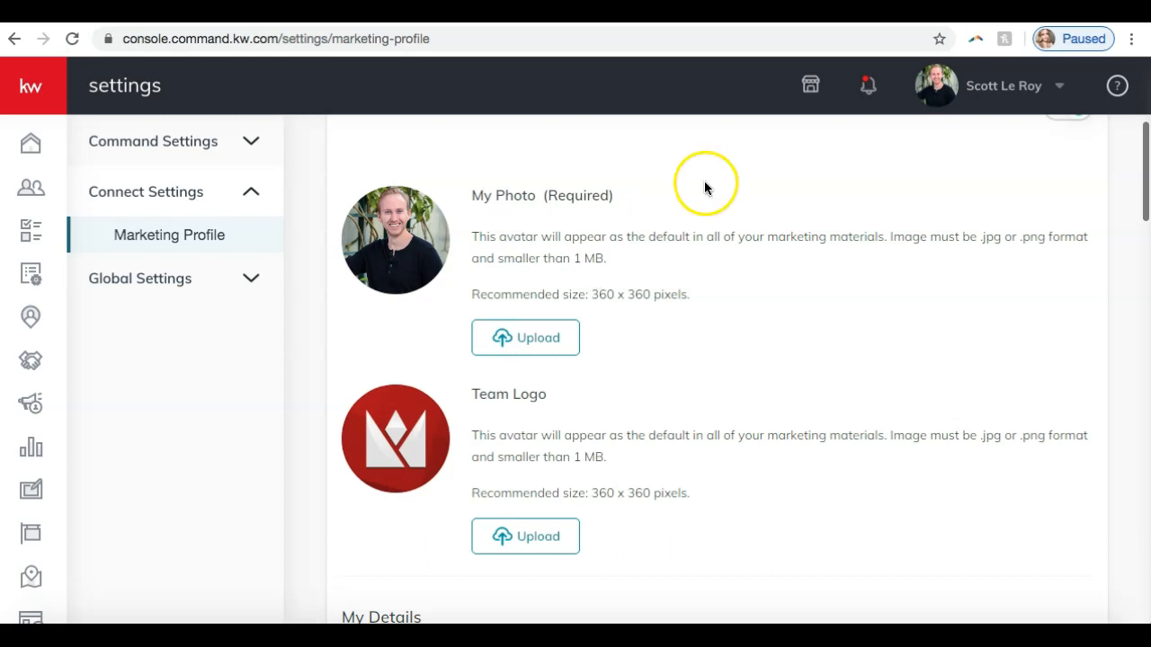
scroll(699, 203, "down", 3)
scroll(699, 204, "down", 4)
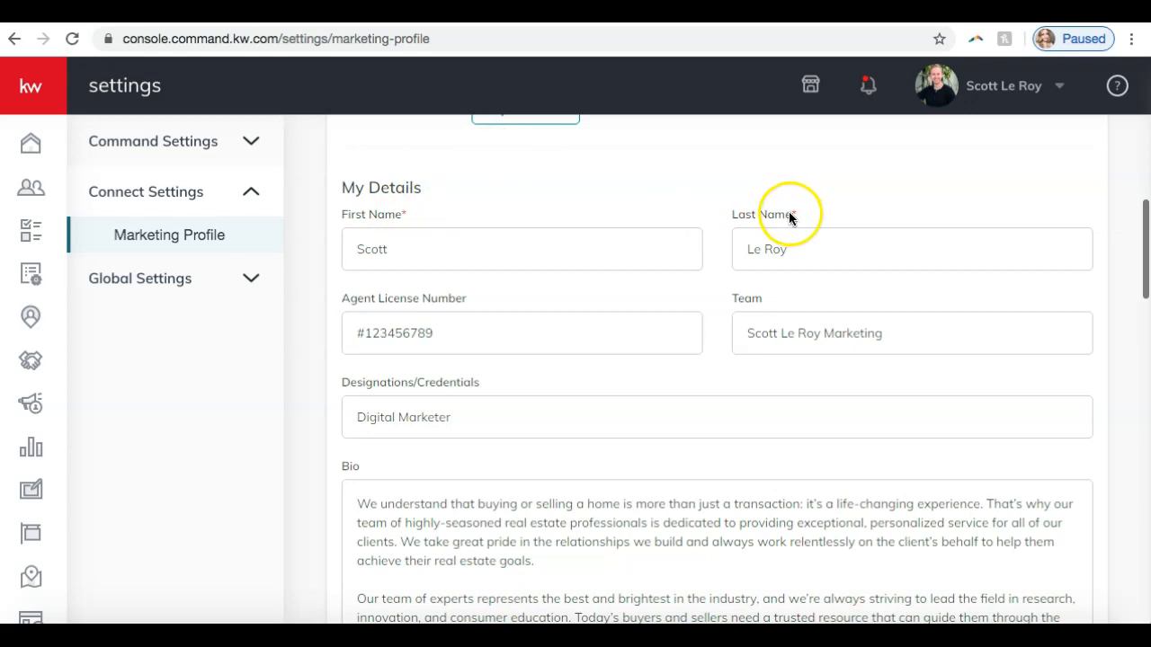
scroll(526, 269, "down", 1)
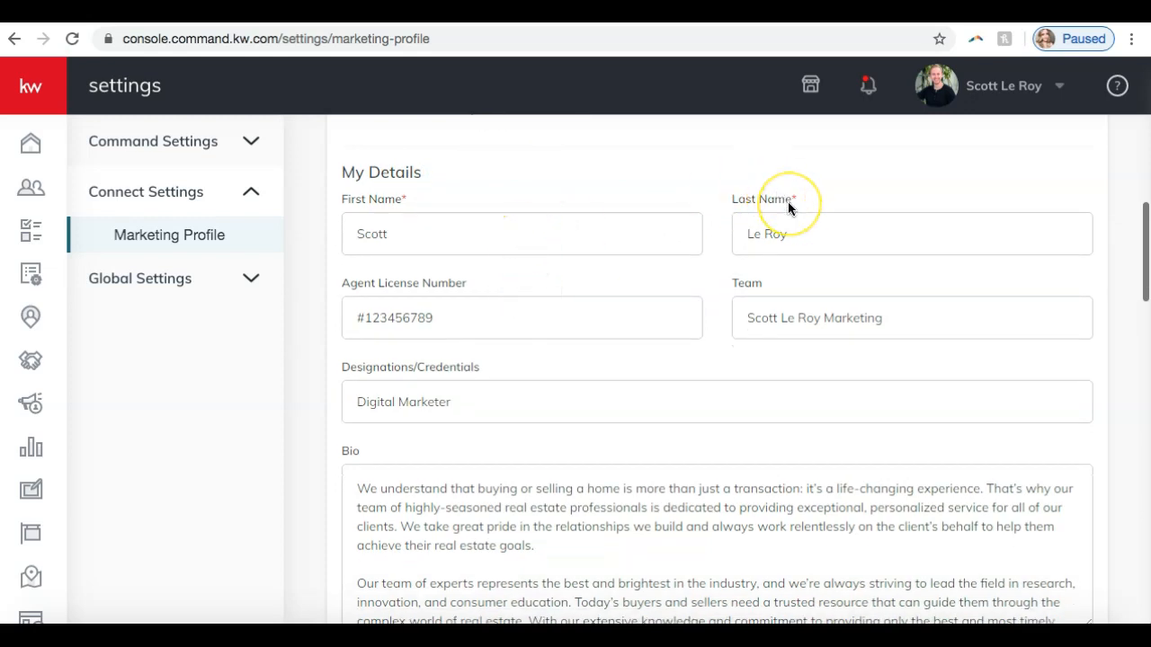
scroll(692, 254, "down", 3)
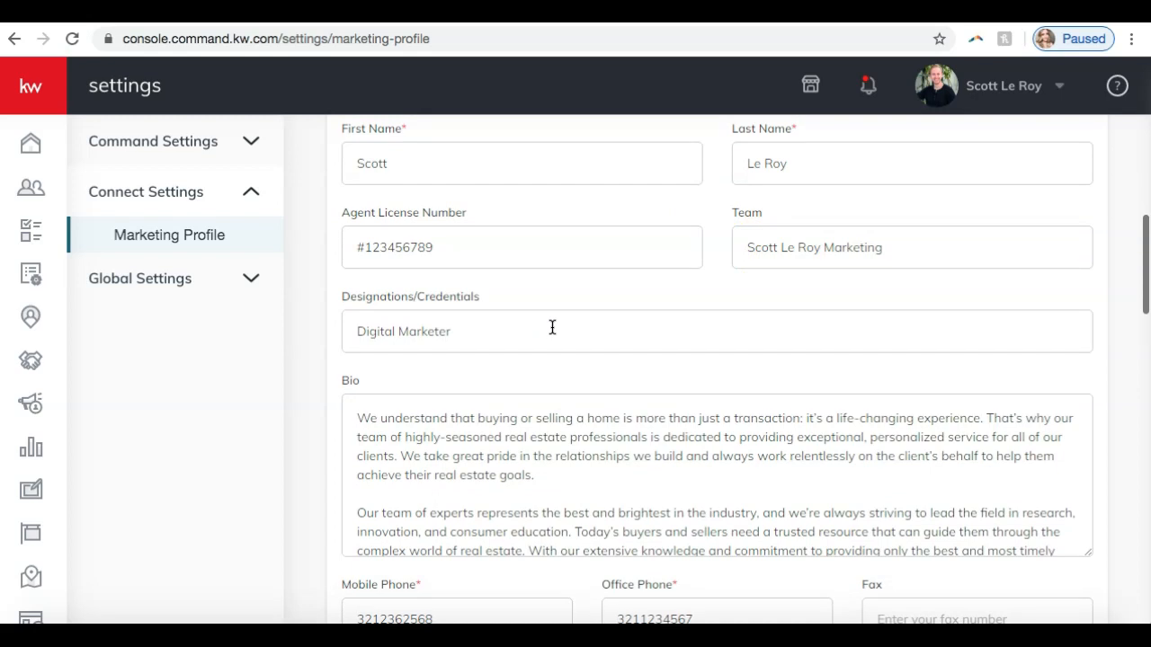
scroll(552, 328, "down", 2)
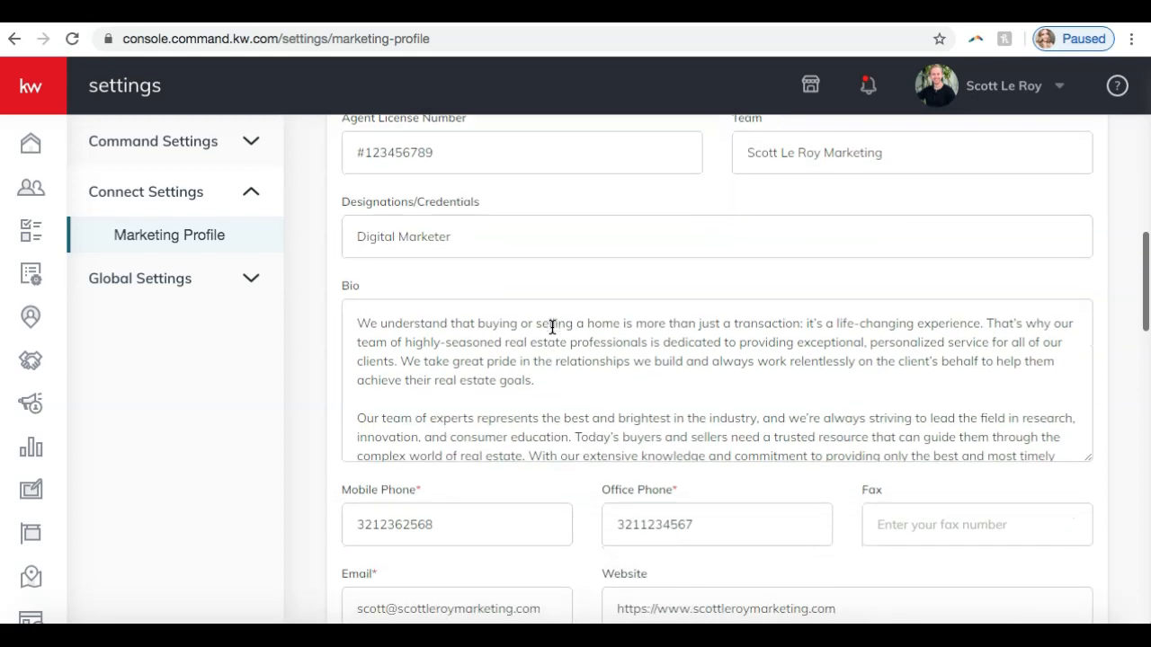
- Enlarge the Bio text box so that more of its text is displayed
left_click(1088, 468)
left_click_drag(1094, 474, 1107, 537)
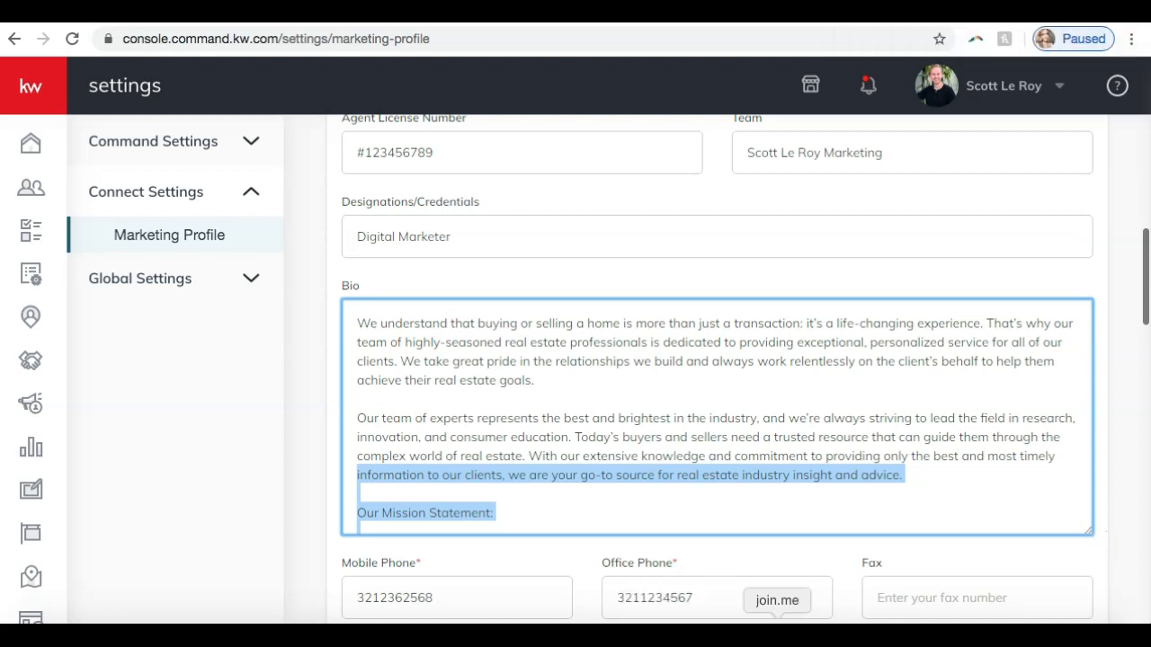
- Switch to the join.me meeting chat to read the messages sent to everyone, and close it
left_click(524, 43)
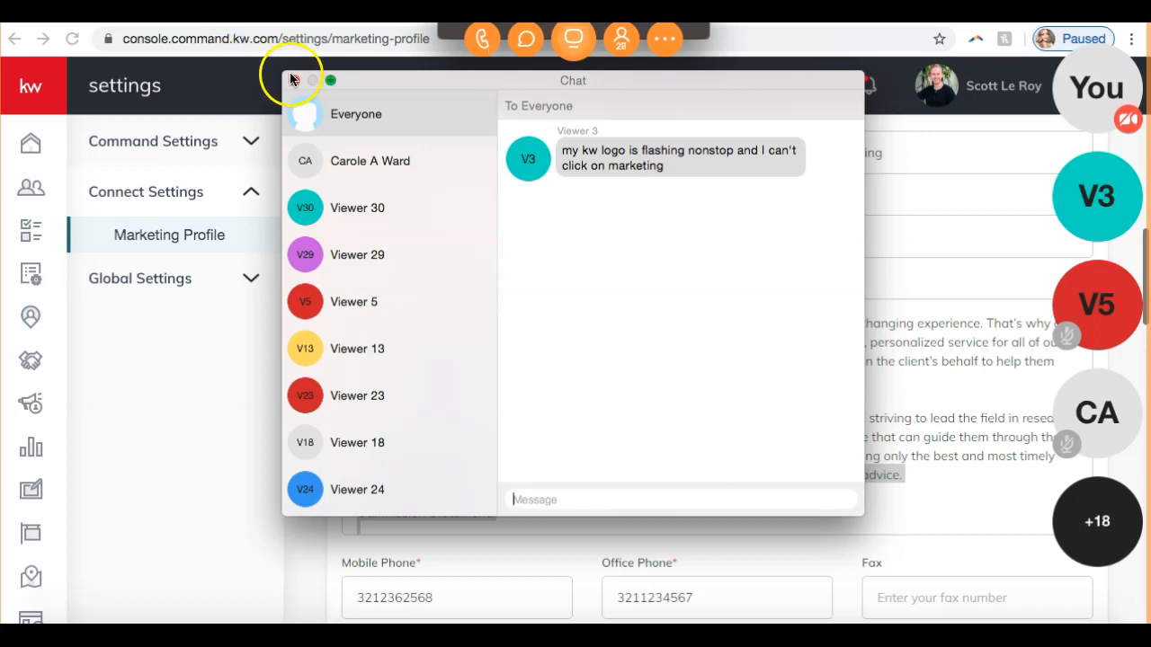
left_click(294, 83)
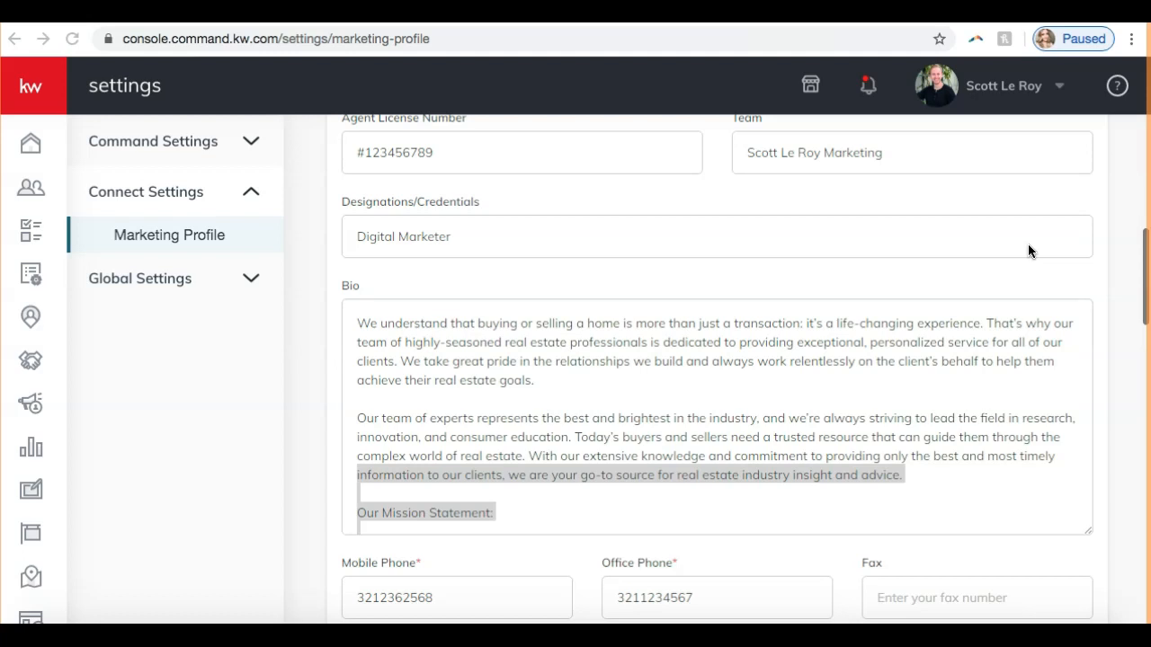
- Shrink the Bio text box and read through its text as far as the mission statement
scroll(1028, 244, "down", 2)
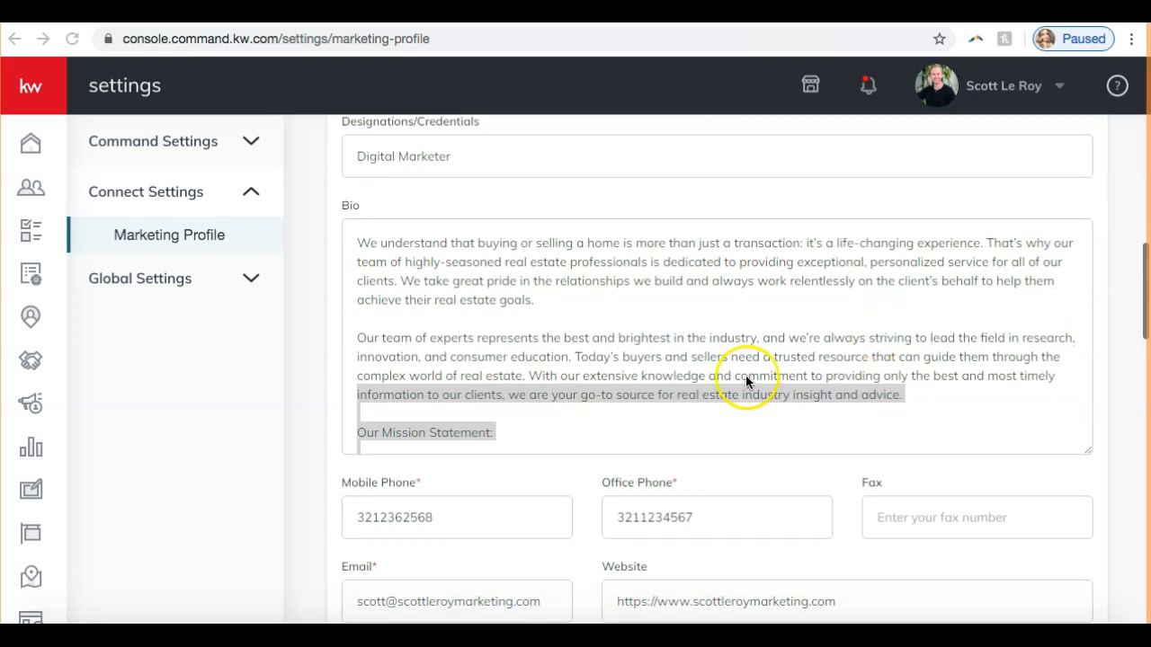
left_click(1087, 449)
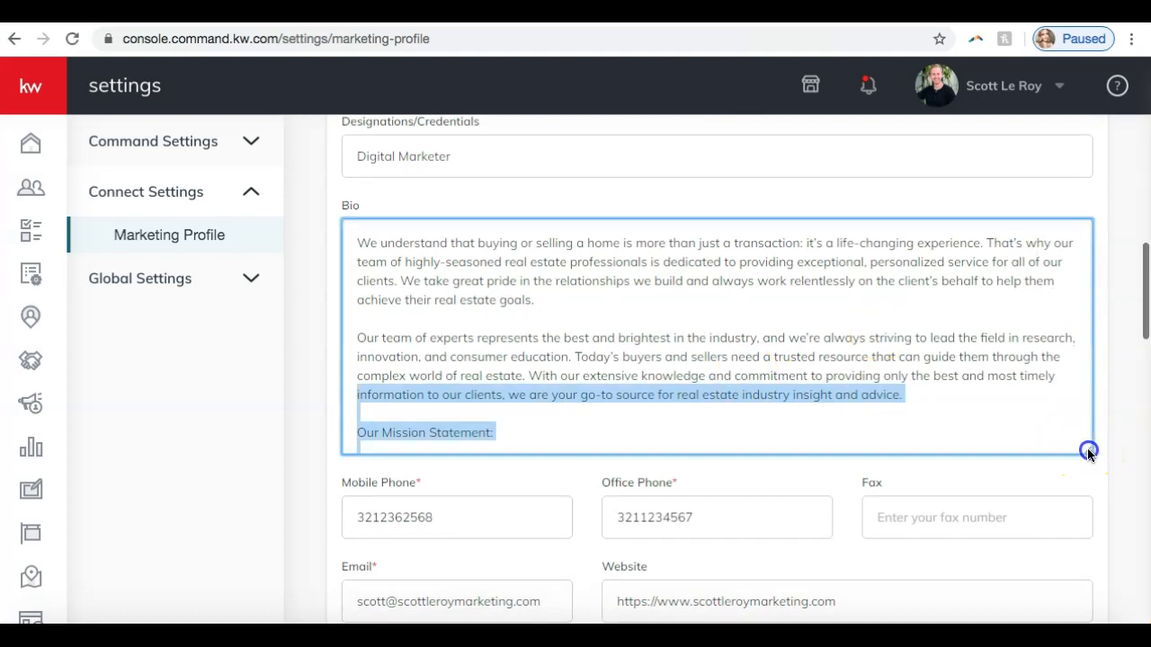
left_click_drag(1088, 456, 1120, 393)
scroll(935, 319, "down", 3)
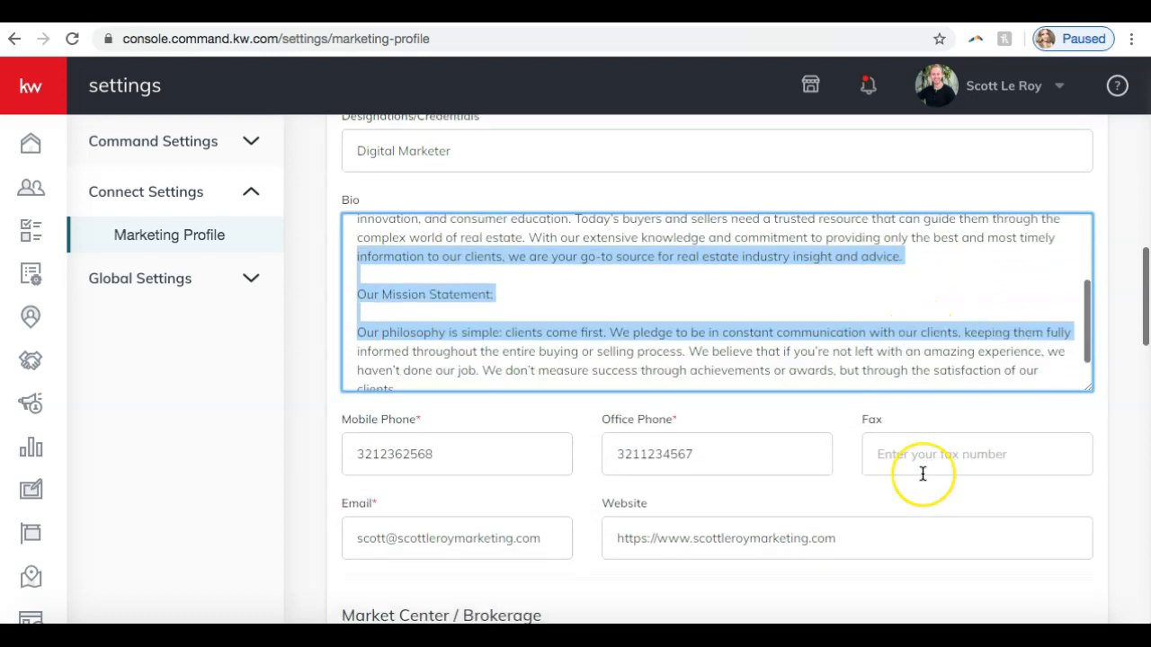
- Review the contact details, Market Center / Brokerage, Compliance, Social, Facebook Pixel, Google Analytics and branded app link sections of the marketing profile
scroll(922, 474, "down", 5)
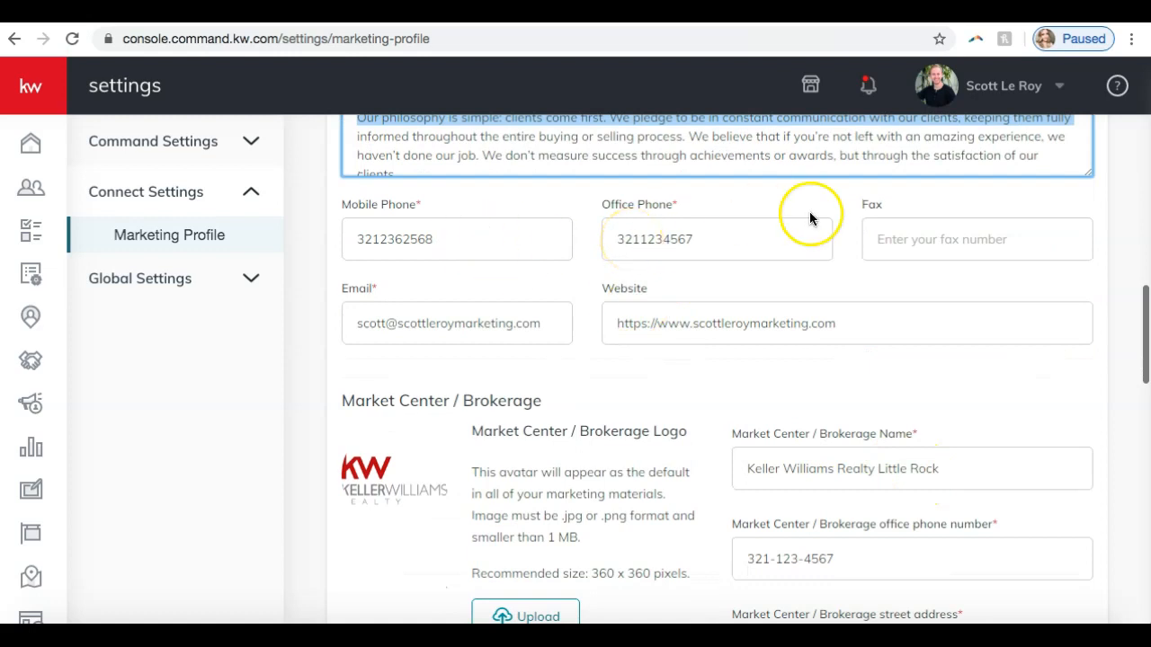
key("F2")
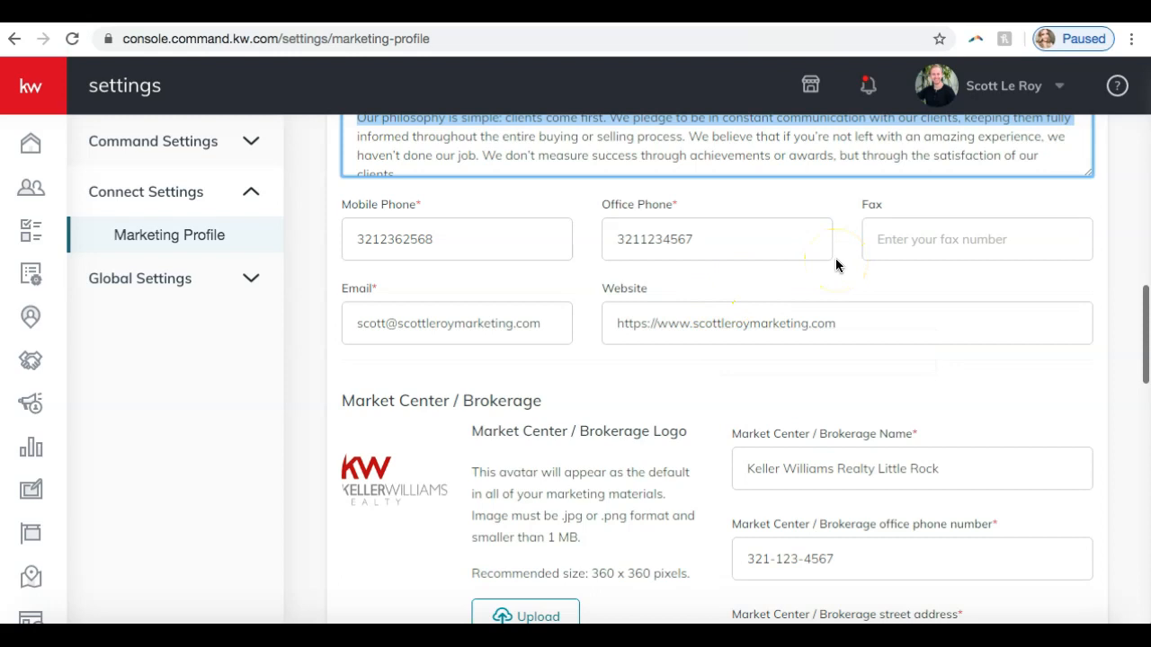
scroll(714, 375, "down", 3)
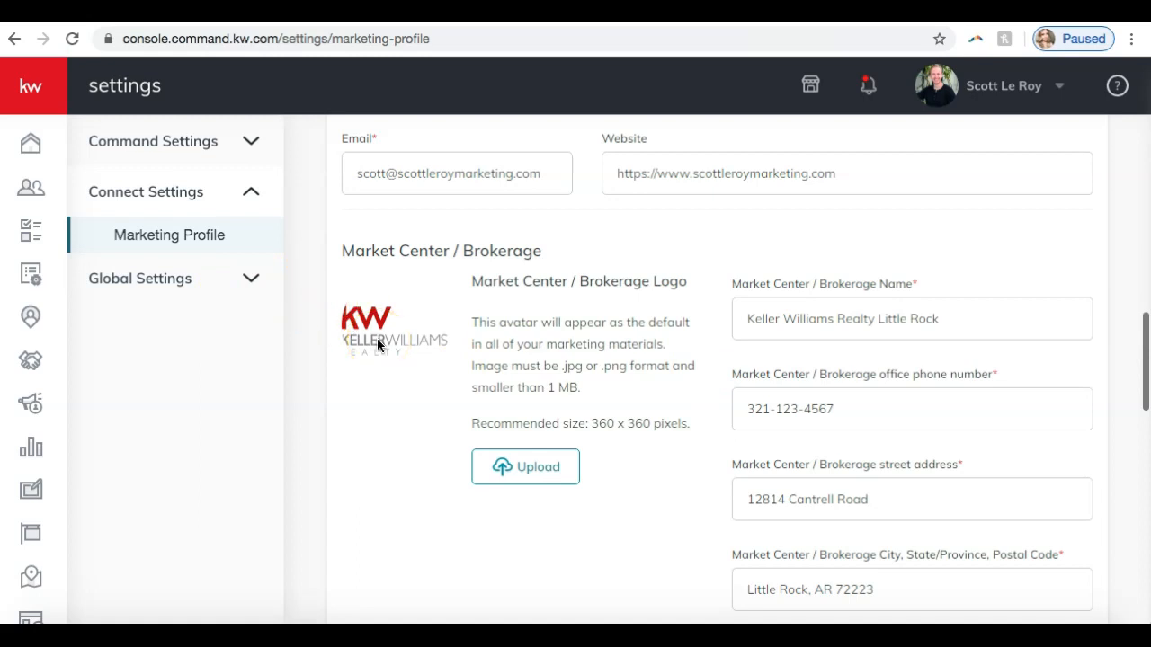
scroll(863, 248, "down", 2)
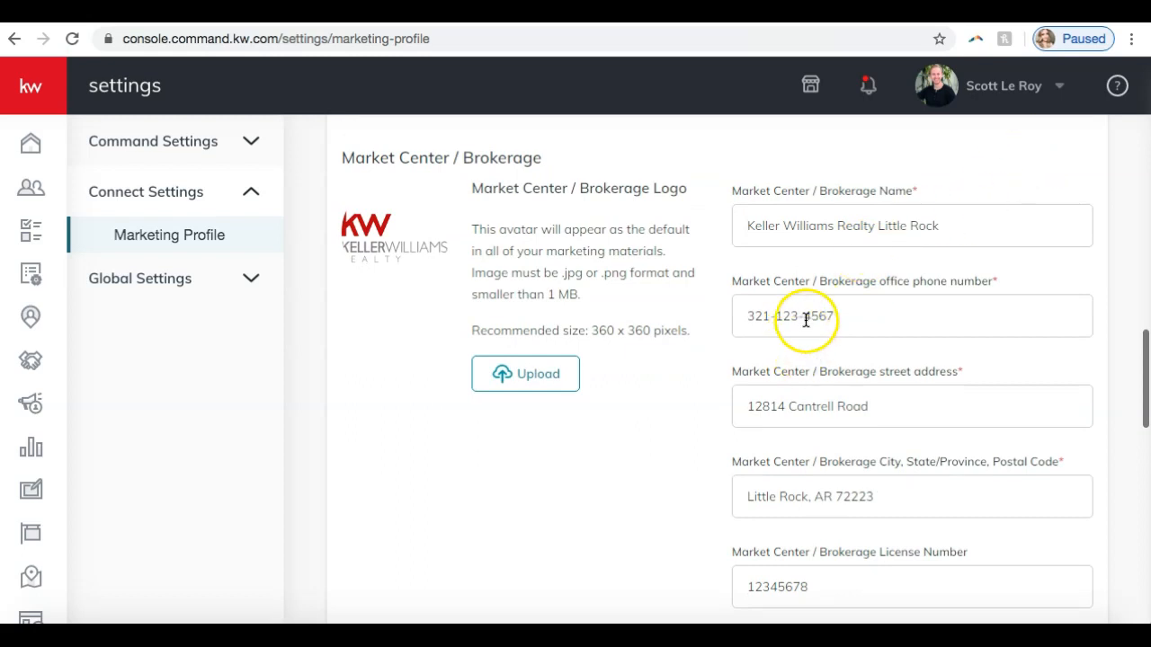
scroll(848, 307, "down", 2)
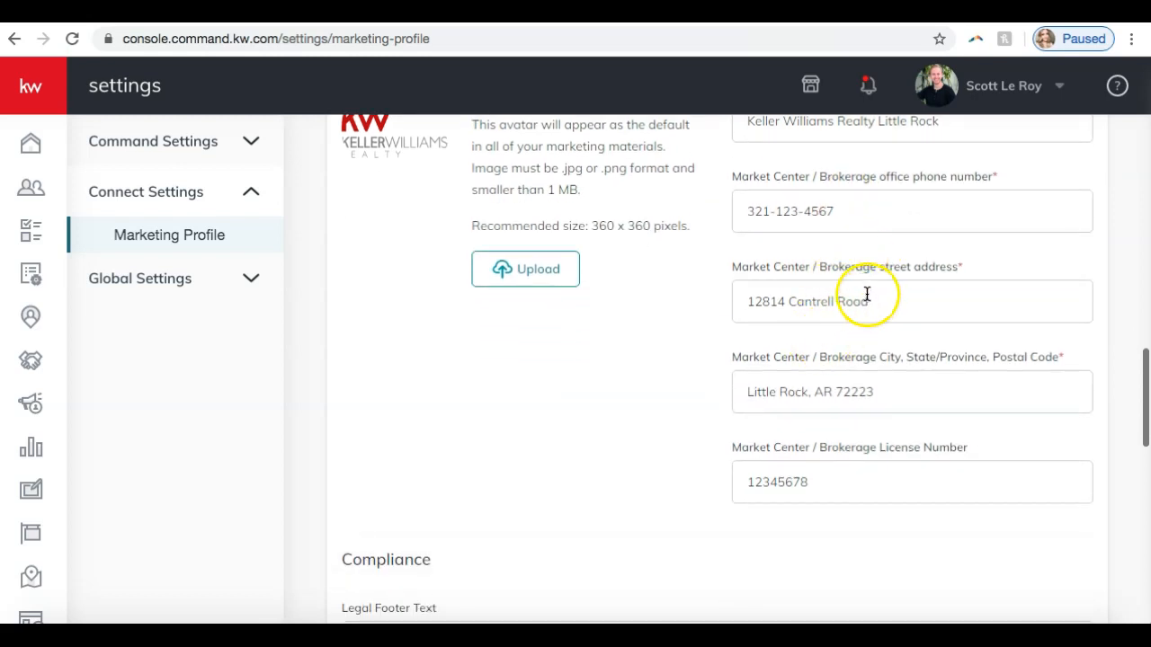
scroll(812, 404, "down", 5)
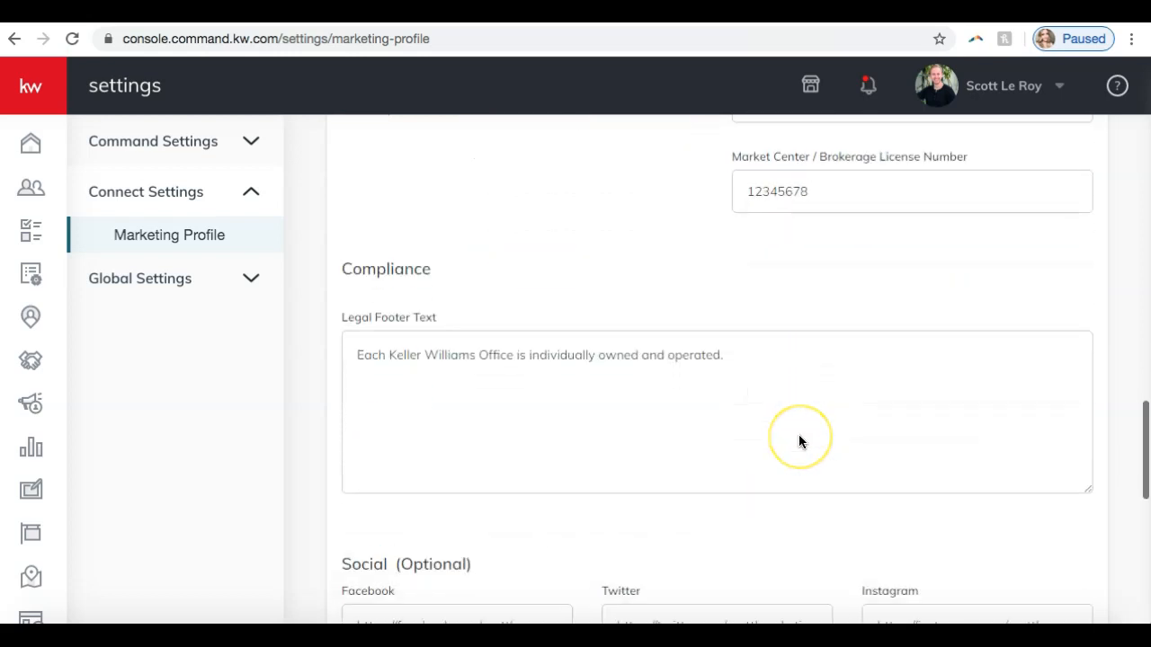
scroll(799, 441, "down", 1)
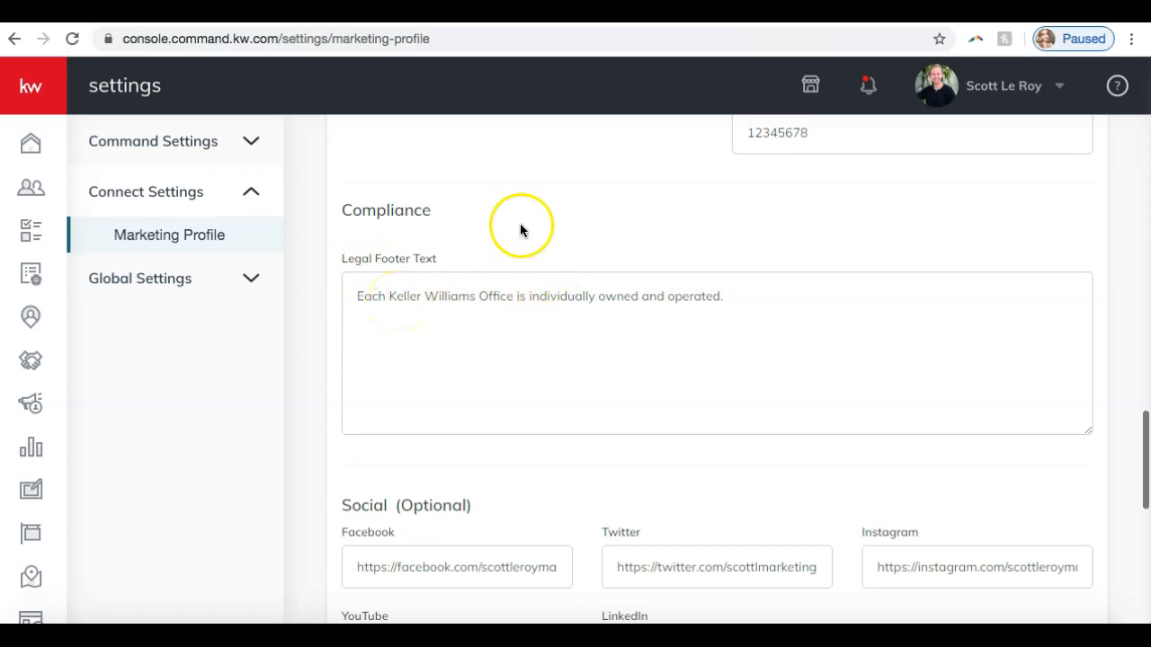
scroll(550, 324, "down", 3)
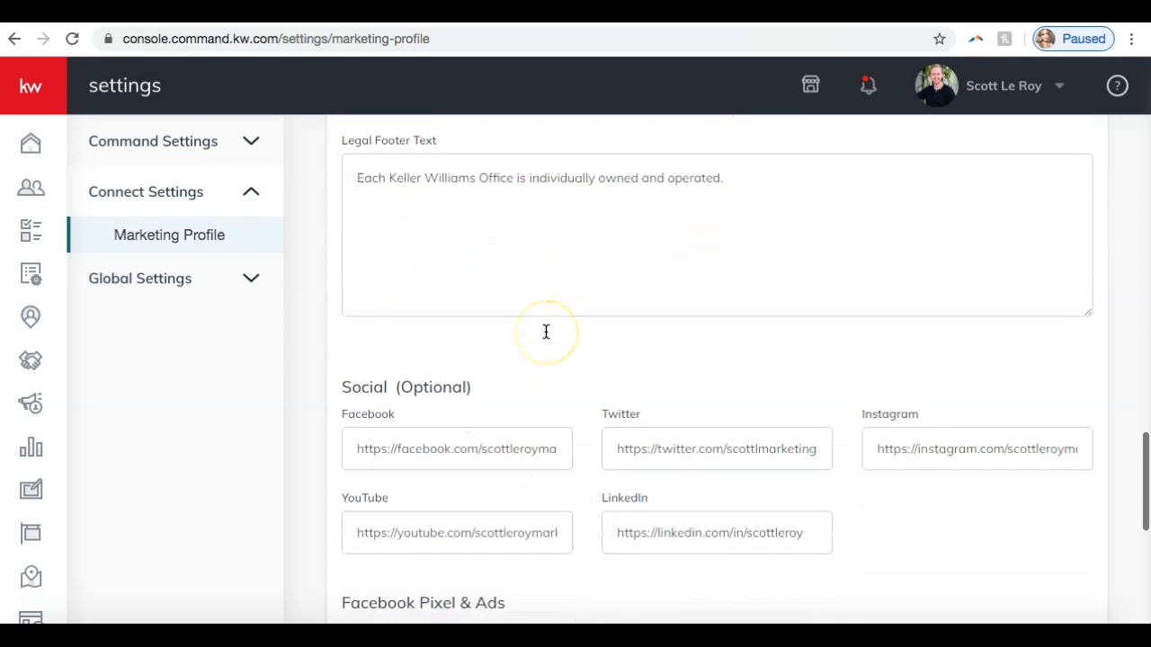
scroll(535, 369, "down", 1)
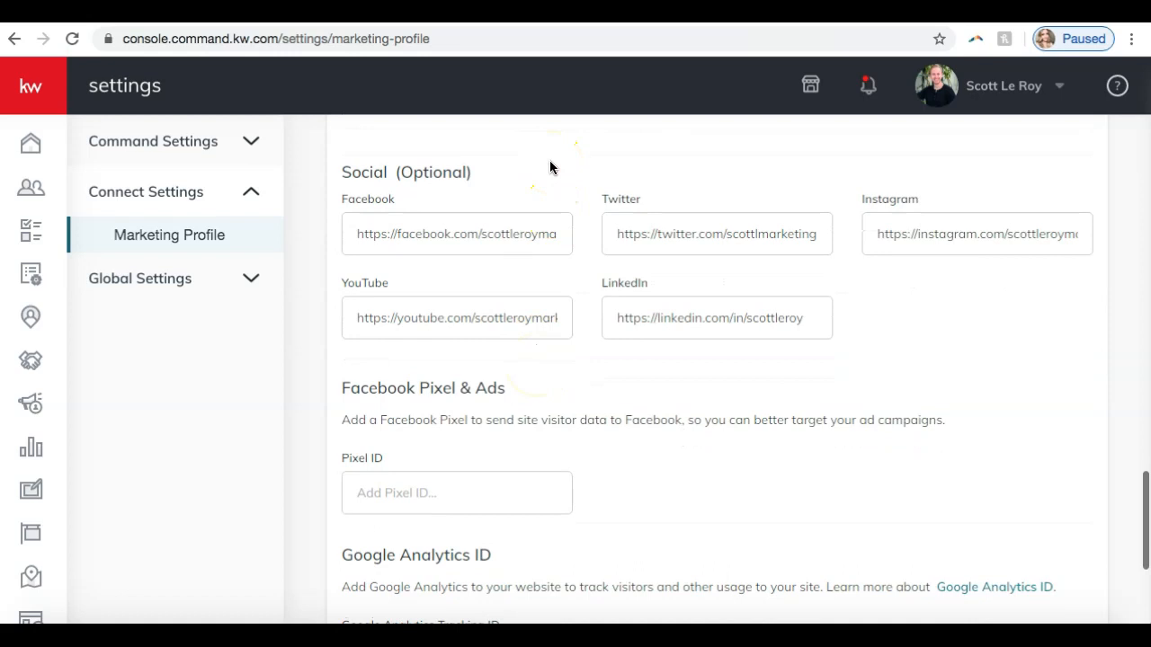
left_click(588, 173)
scroll(589, 179, "down", 3)
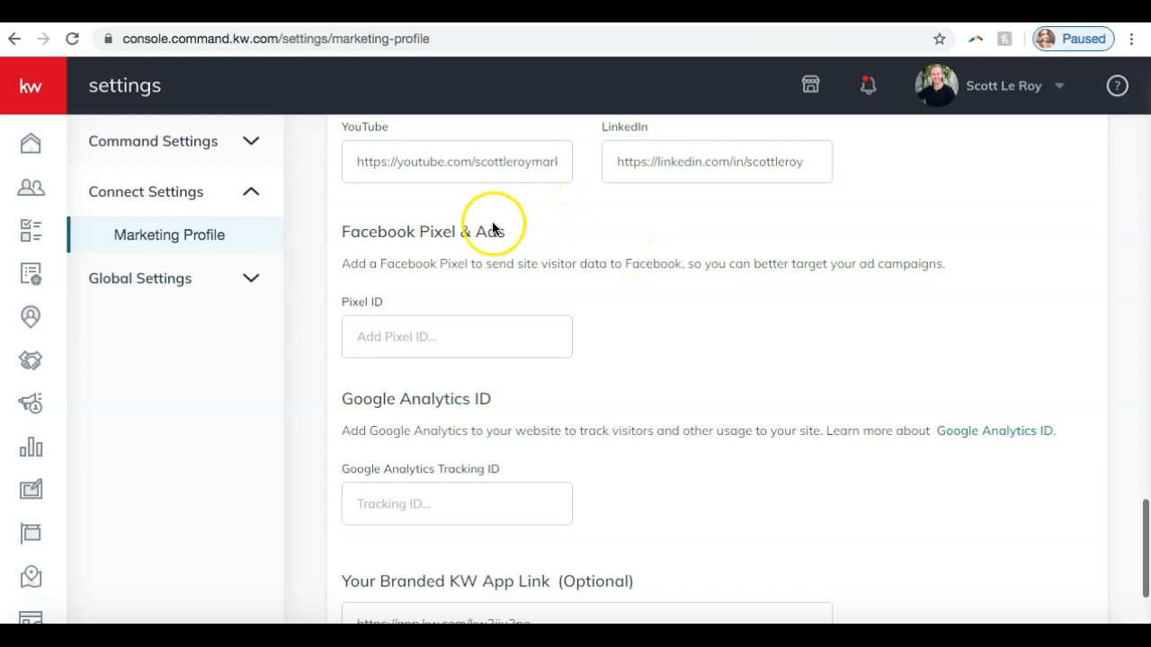
scroll(500, 490, "down", 3)
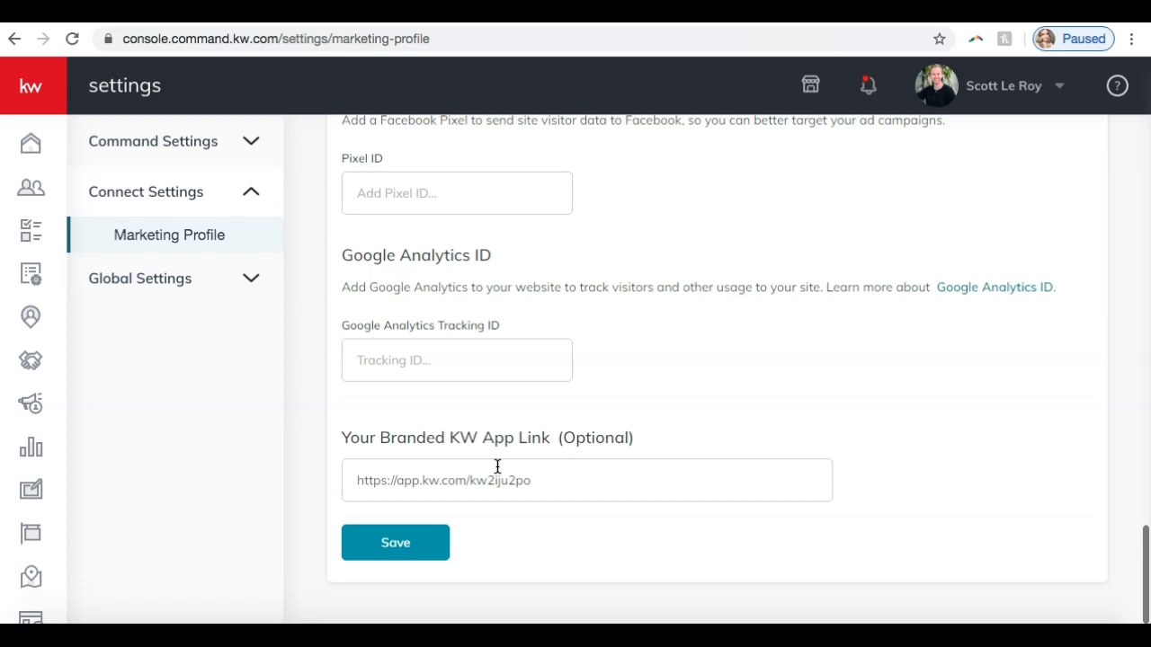
- Save the marketing profile and dismiss the resulting message
left_click(358, 555)
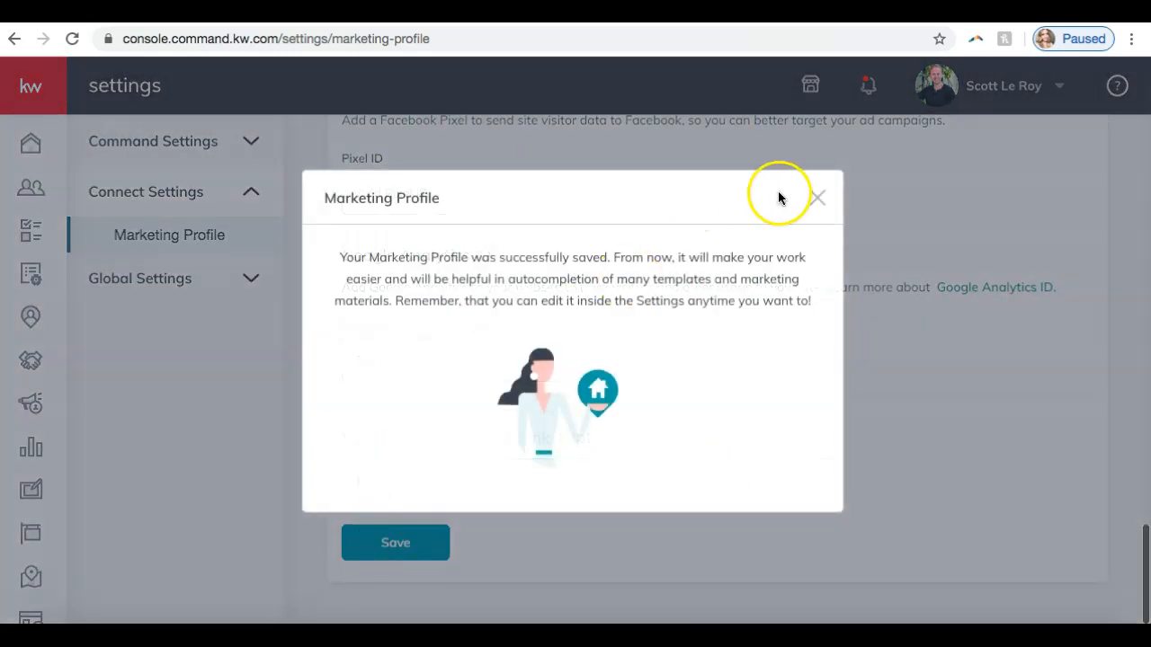
left_click(809, 199)
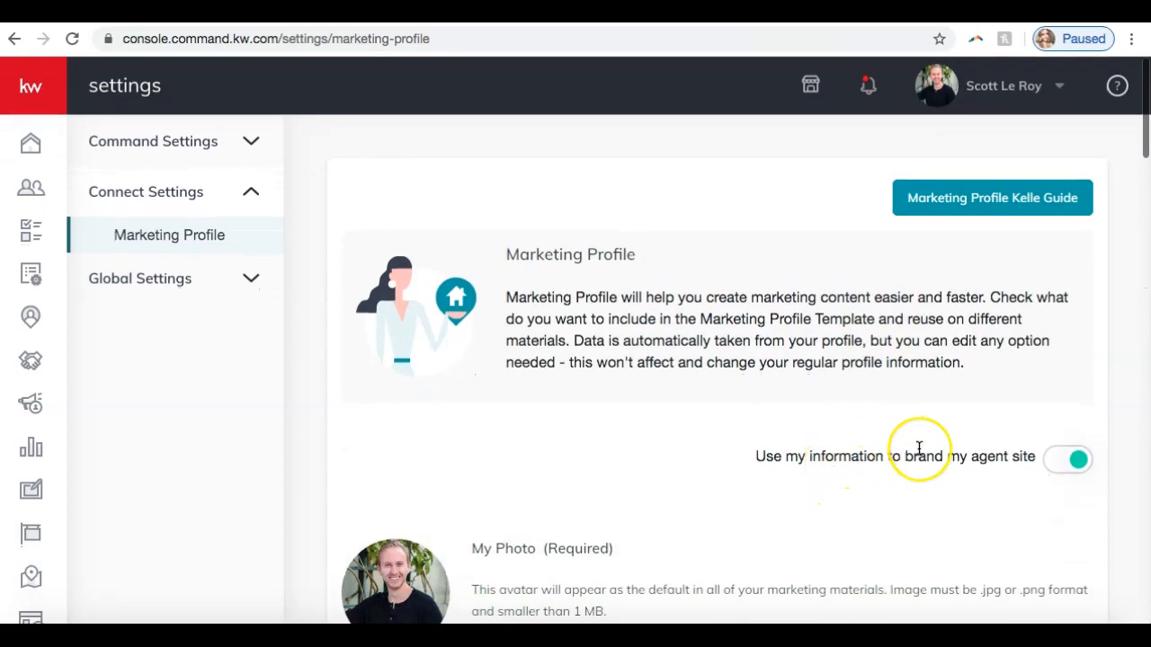
- Turn off the option to use my information to brand my agent site and dismiss the resulting message
left_click(1078, 462)
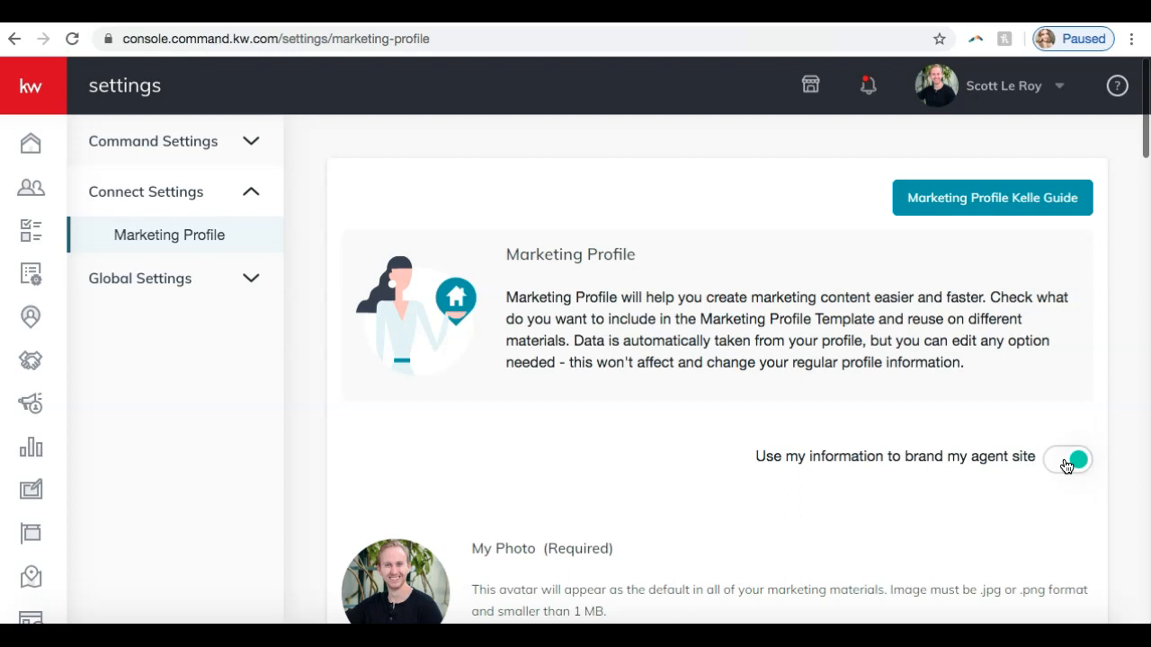
left_click(1066, 462)
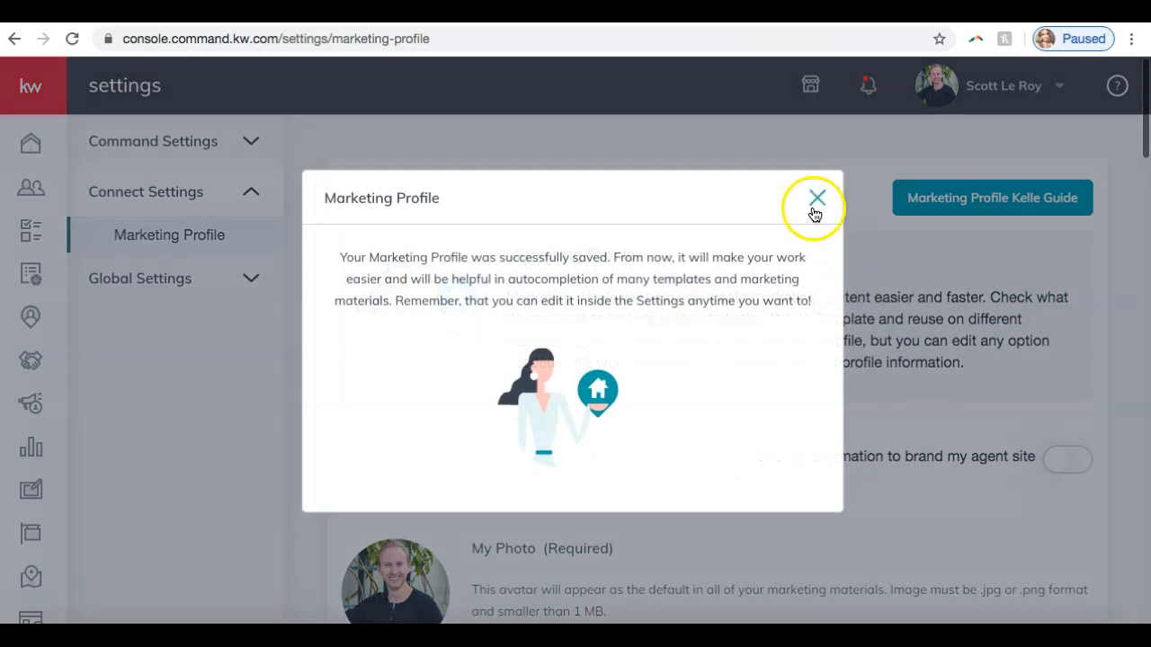
left_click(815, 214)
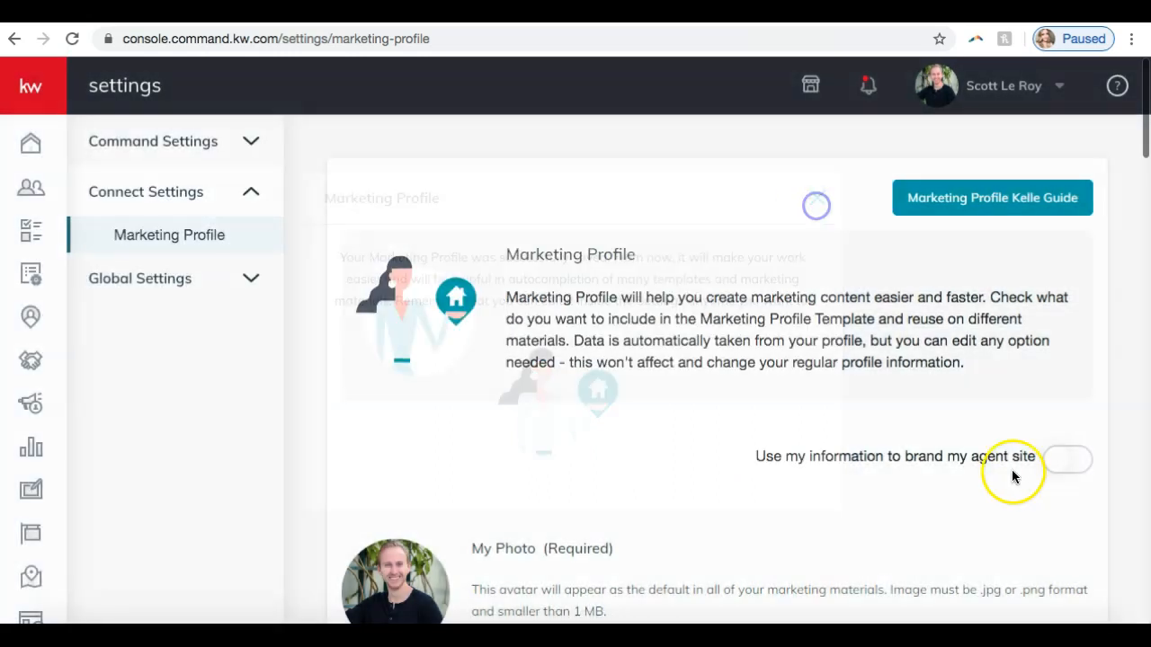
- Turn on the option to use my information to brand my agent site, acknowledging the compliance reminder and dismissing the resulting message
left_click(1062, 464)
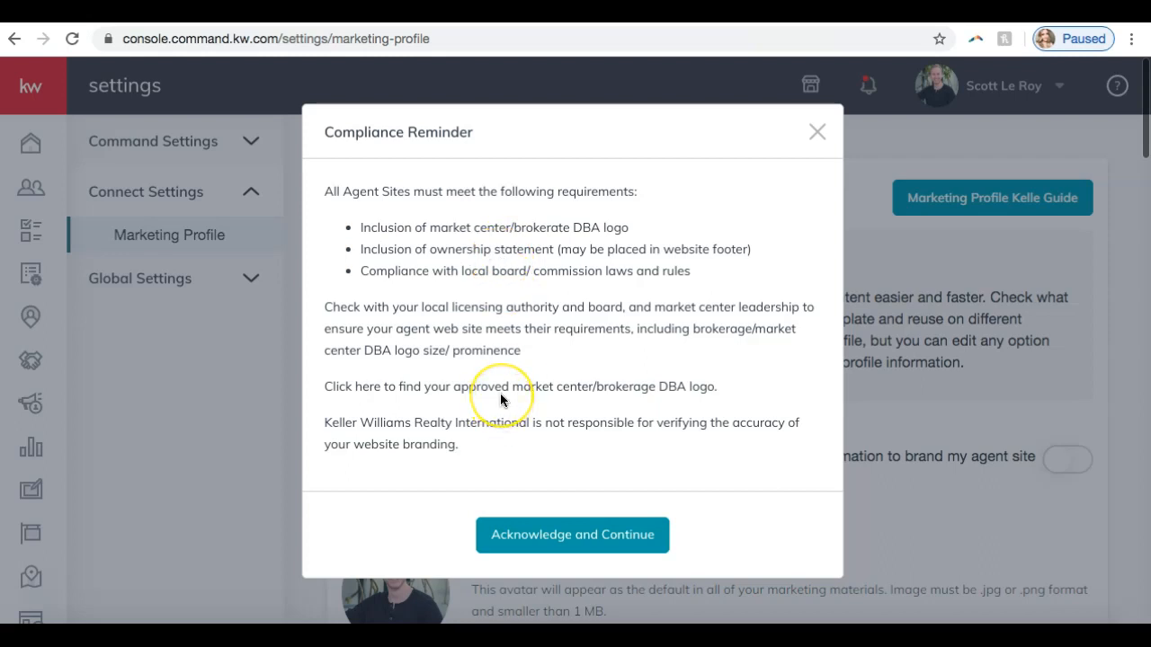
left_click(554, 517)
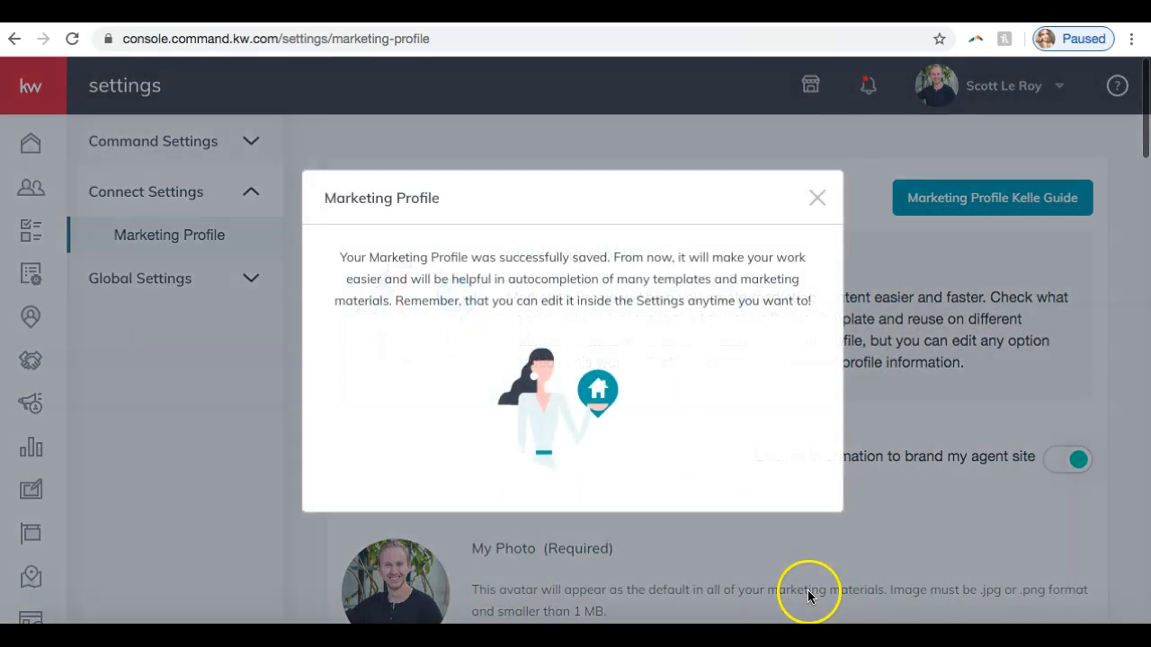
left_click(816, 198)
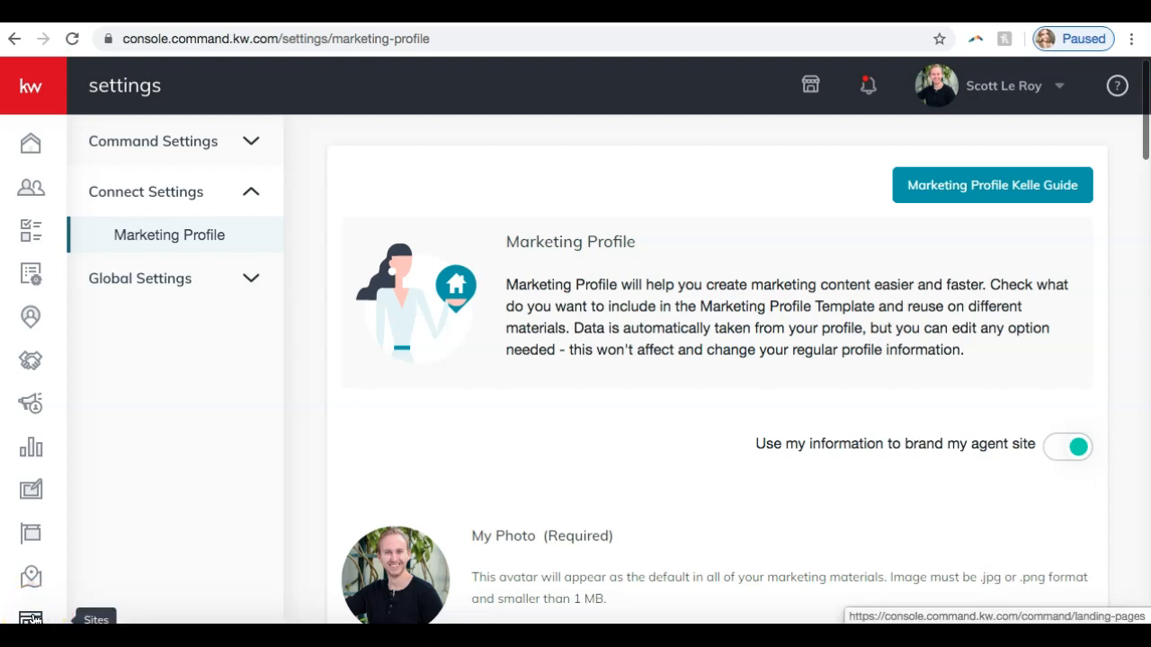
- Open the Agent Site Pages list under Sites and check the actions offered for the testimonial slide page
left_click(32, 619)
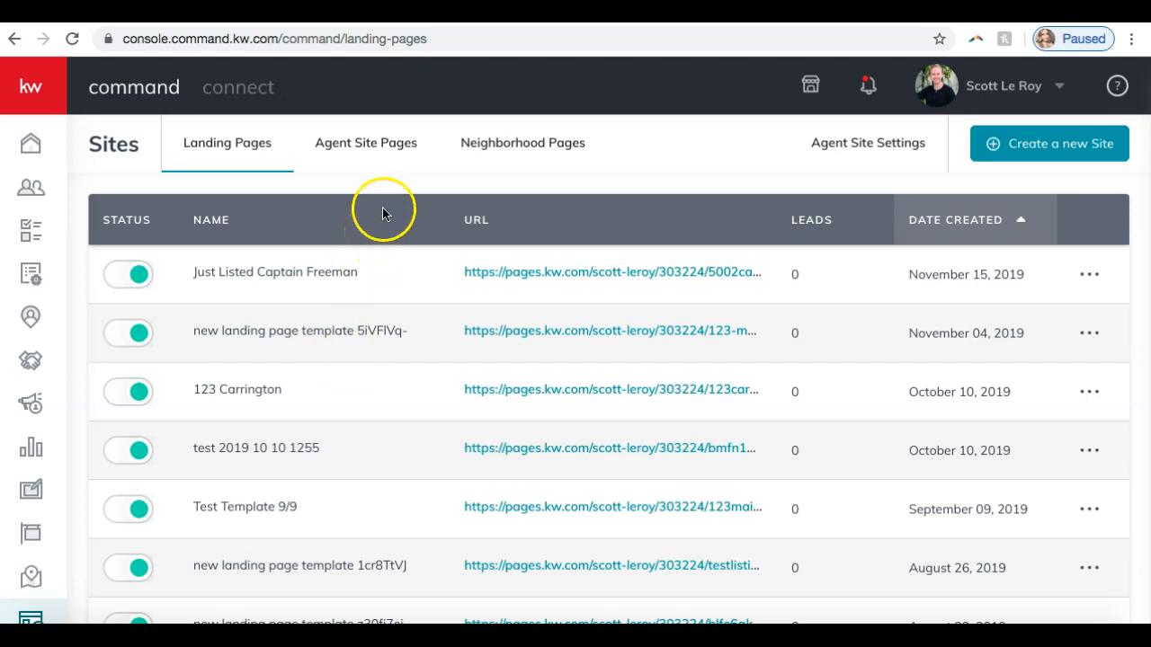
left_click(362, 147)
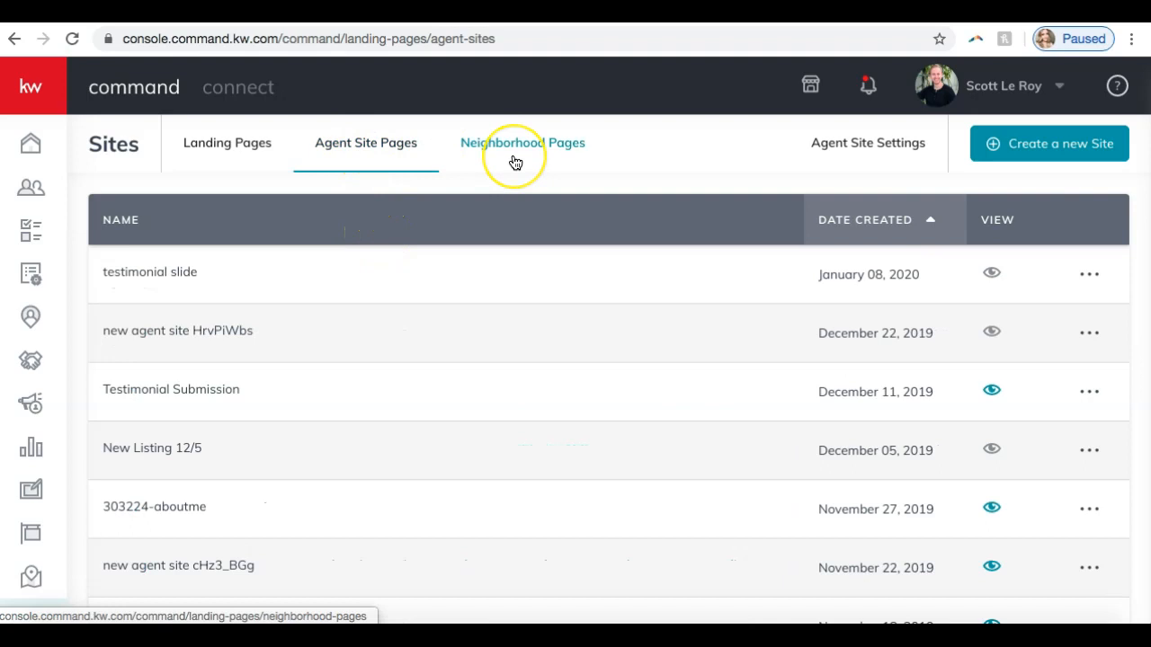
scroll(279, 432, "down", 4)
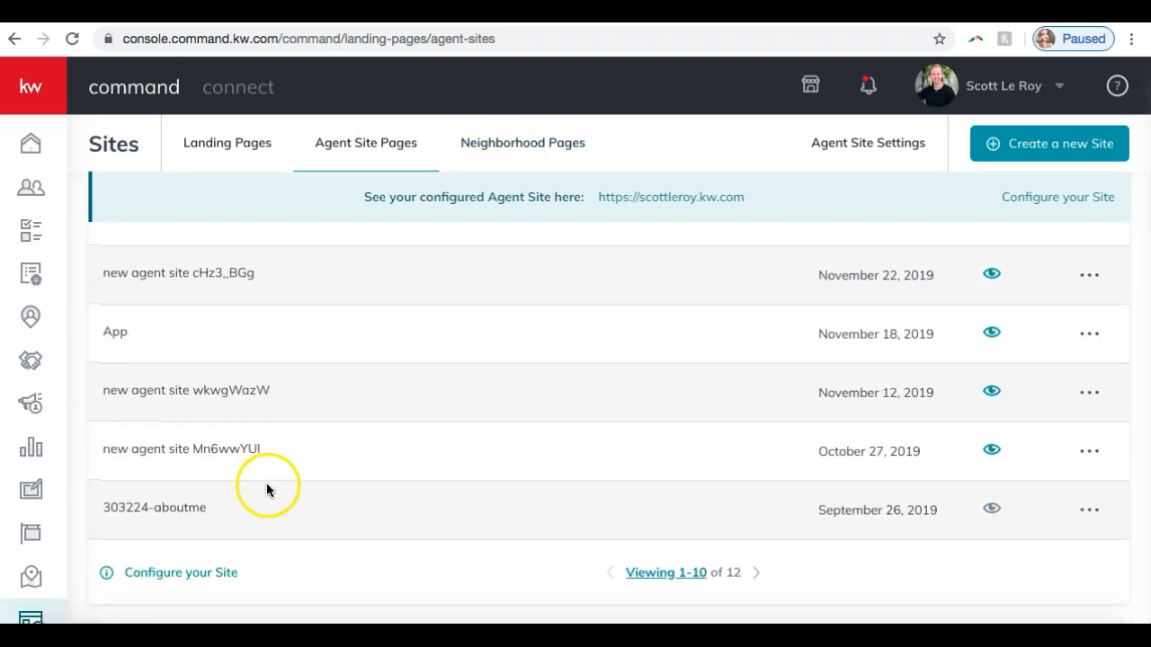
scroll(375, 485, "up", 5)
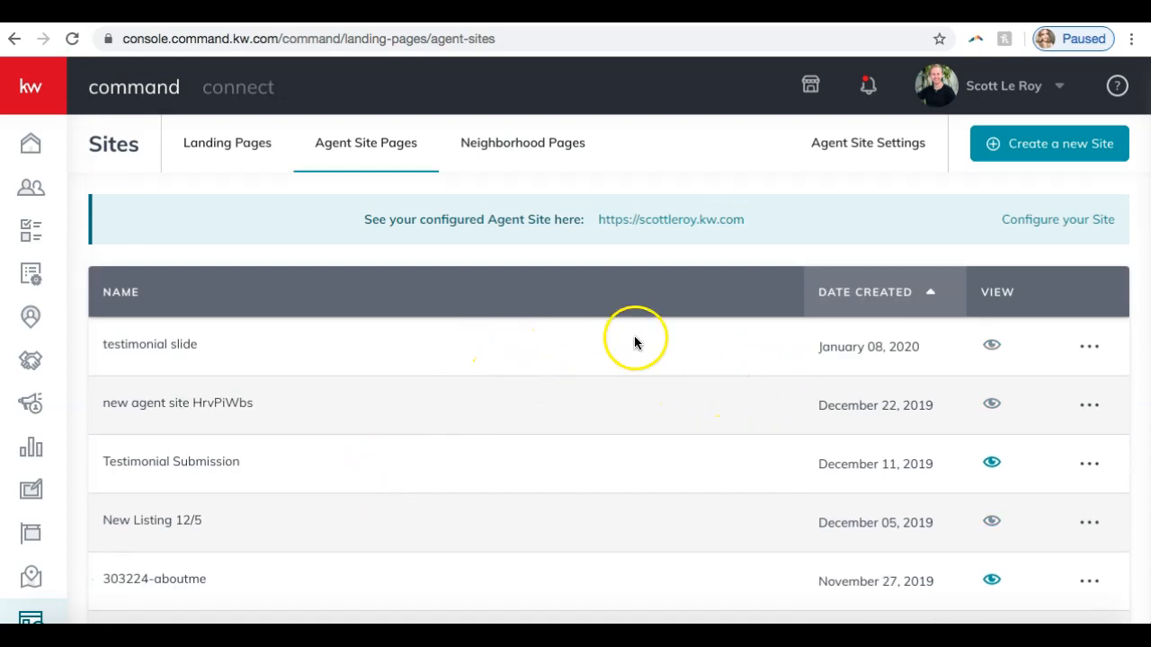
left_click(1088, 347)
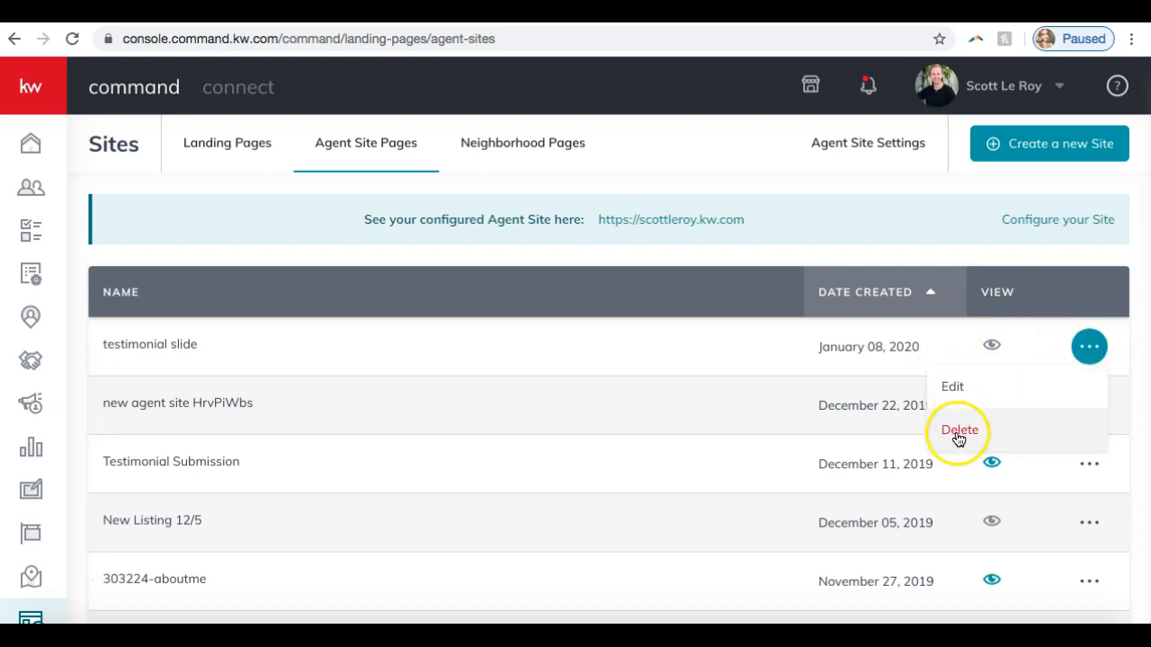
left_click(1087, 349)
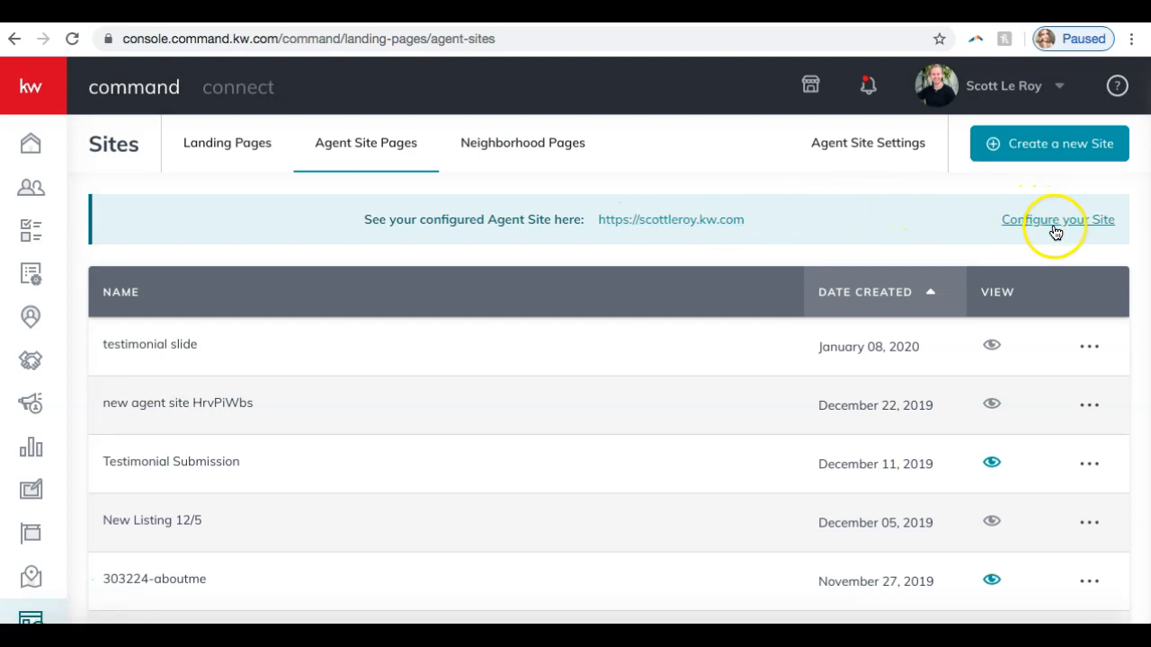
- Compare the entries in the Landing Pages list with those in the Agent Site Pages list
scroll(930, 311, "down", 4)
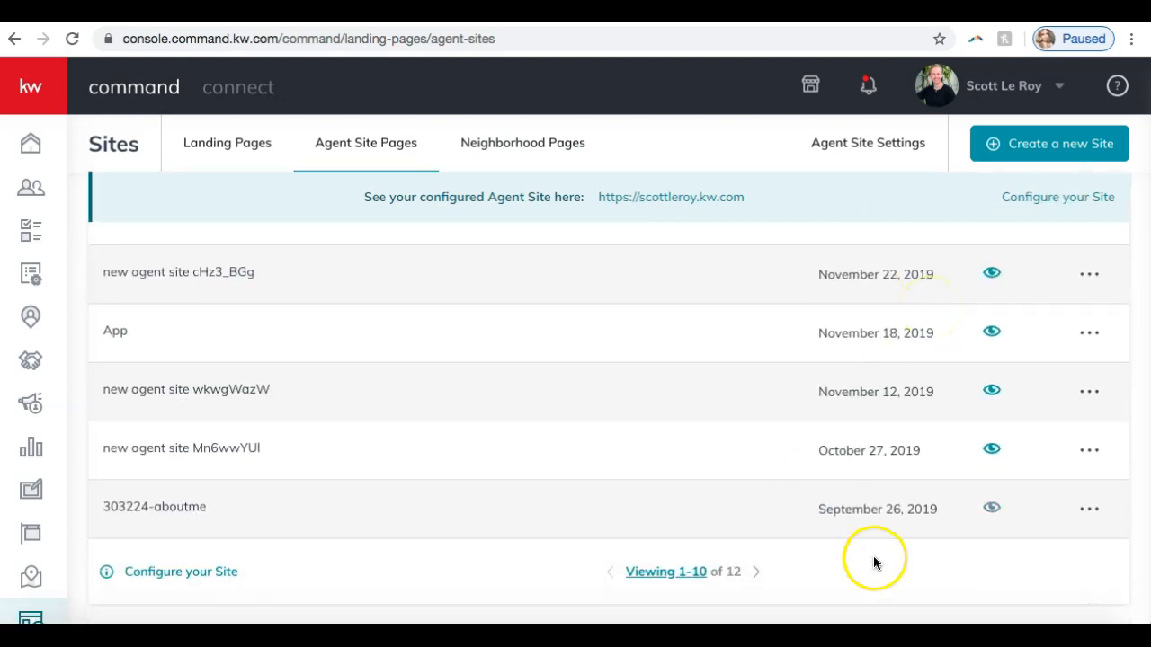
left_click(228, 150)
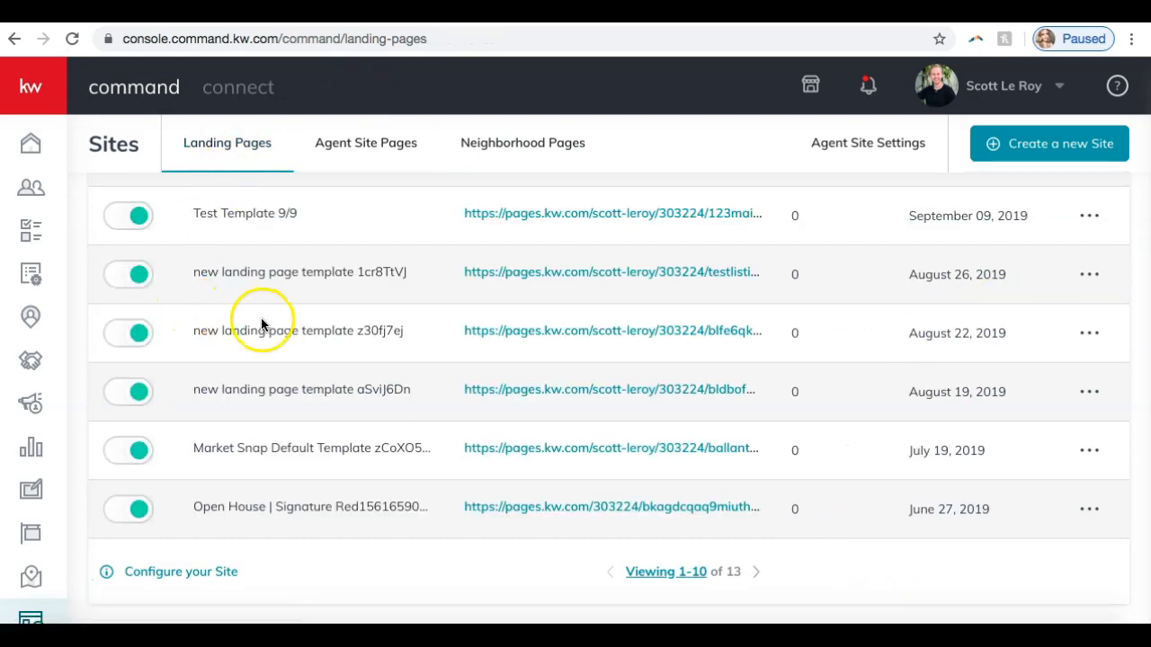
scroll(282, 591, "up", 3)
left_click(356, 155)
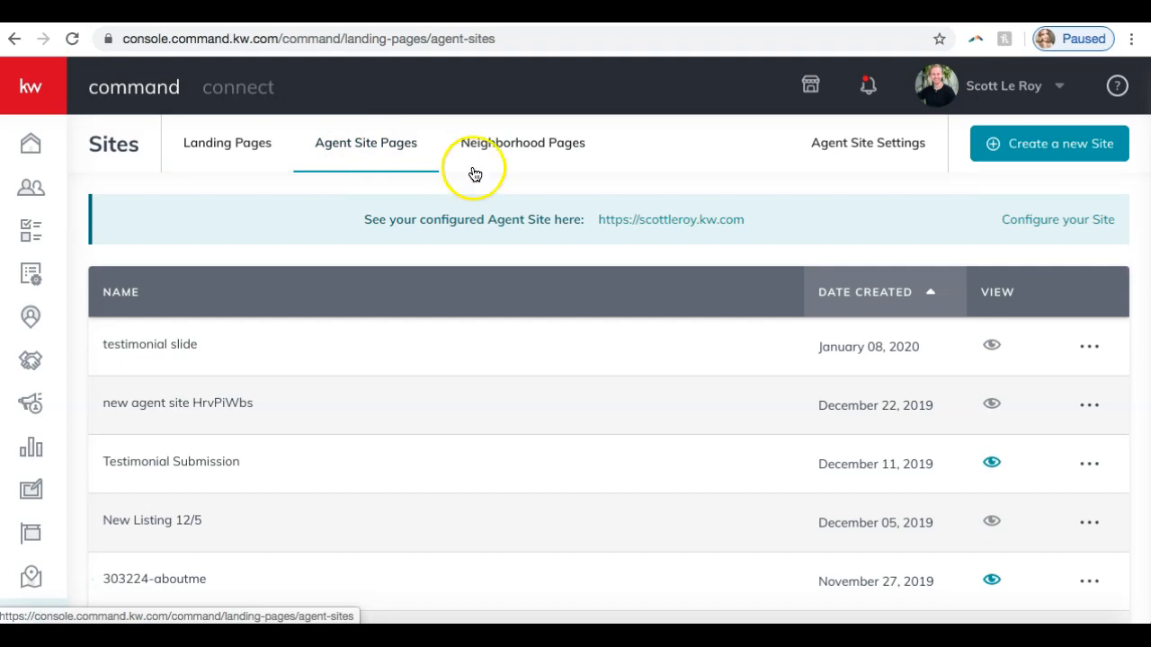
scroll(270, 385, "down", 5)
scroll(269, 385, "up", 5)
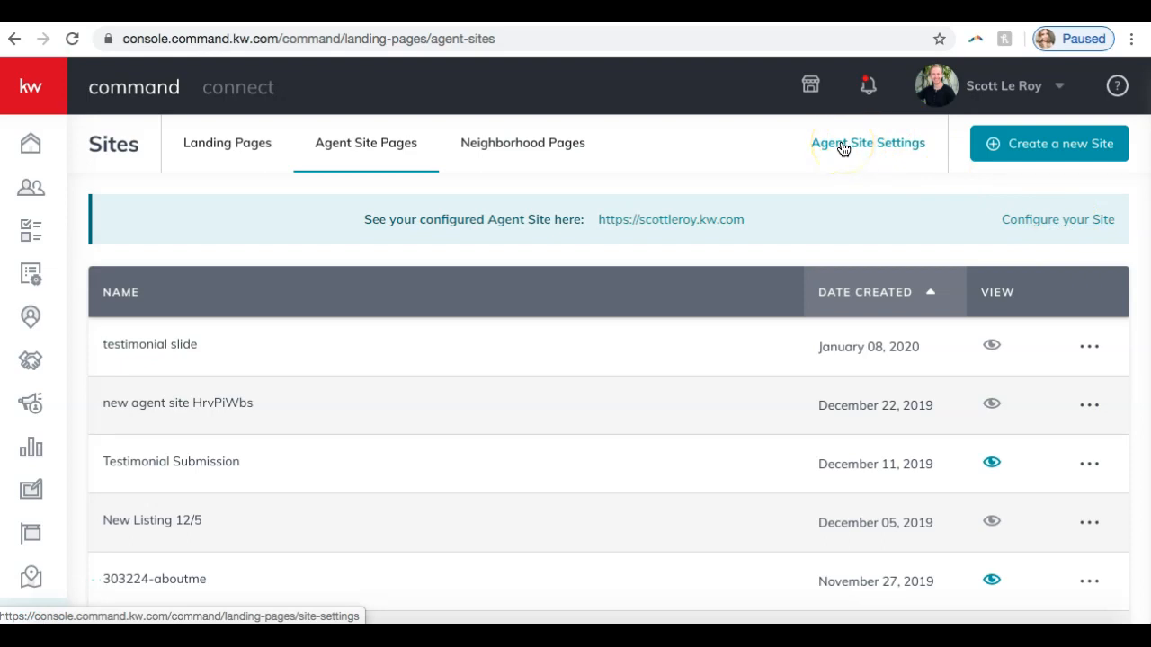
- Start configuring the agent site and submit the new KW Agent Sites as its provider
left_click(1052, 226)
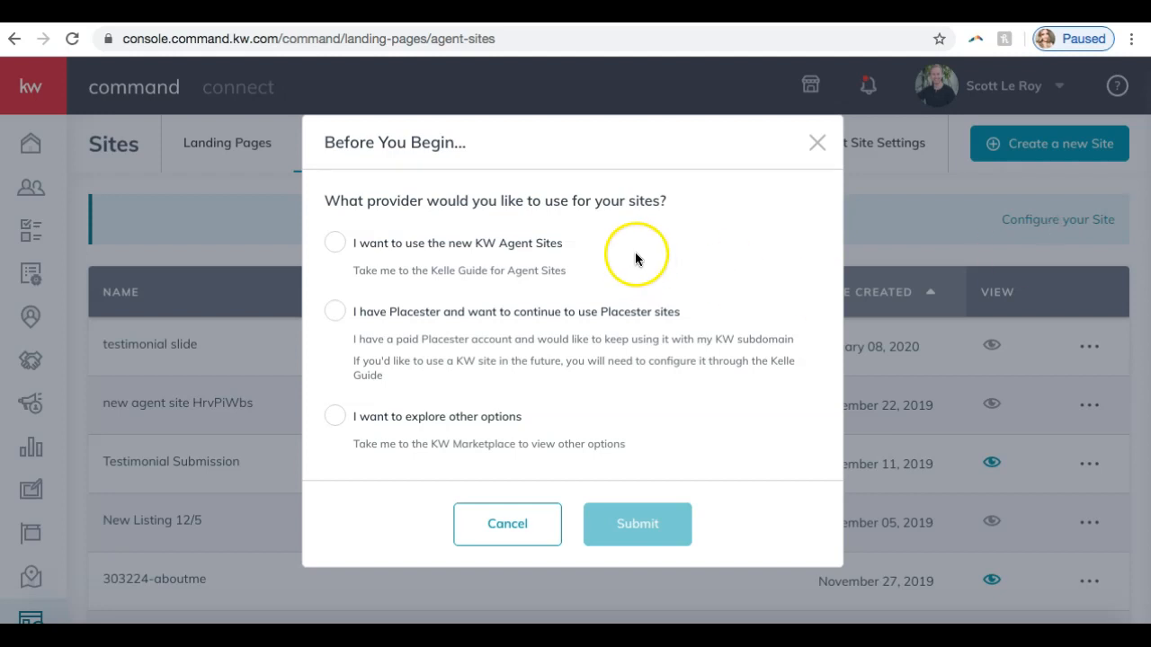
left_click(336, 244)
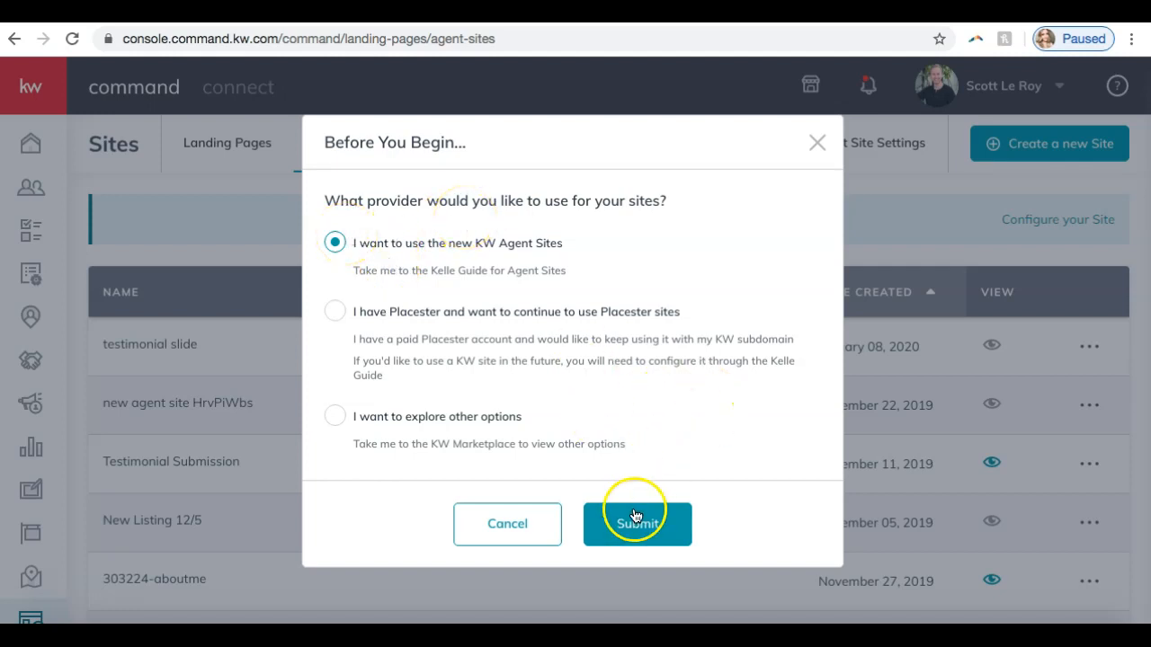
left_click(668, 543)
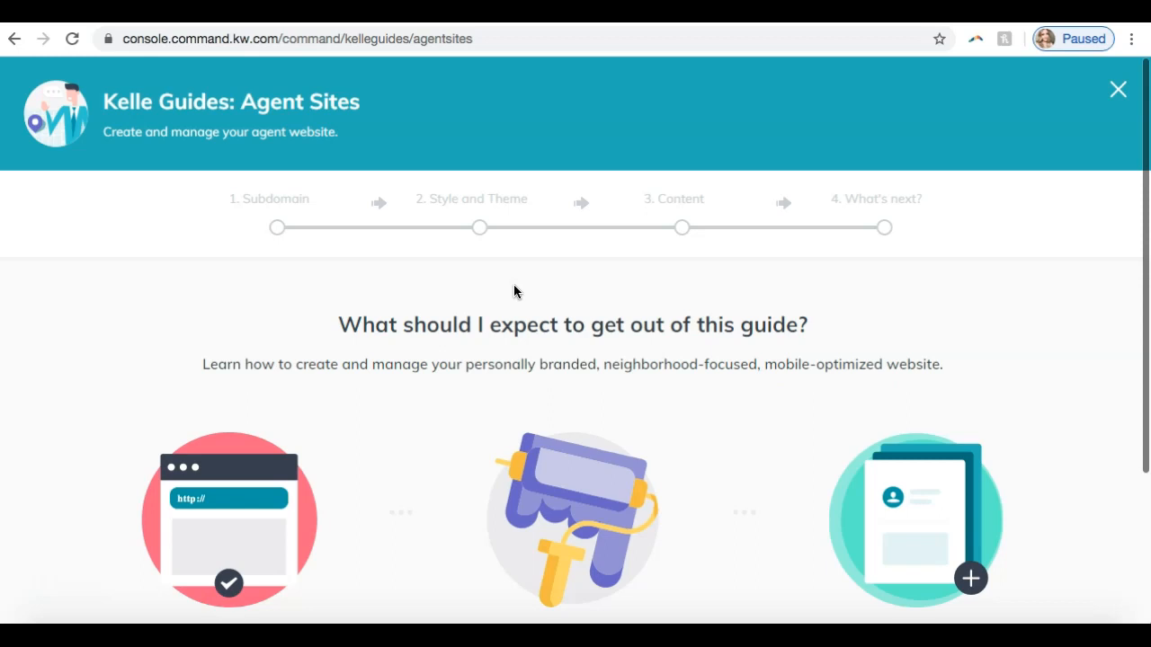
- Read the Agent Sites guide overview, start the guide and acknowledge the compliance reminder
scroll(515, 297, "down", 3)
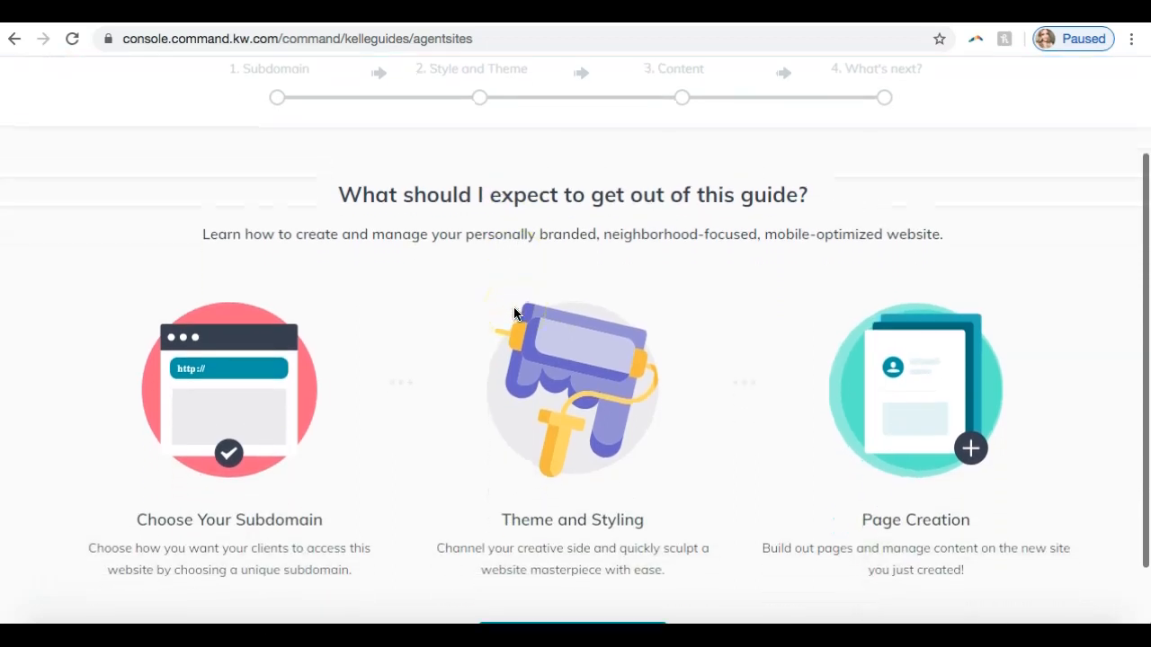
scroll(516, 313, "down", 2)
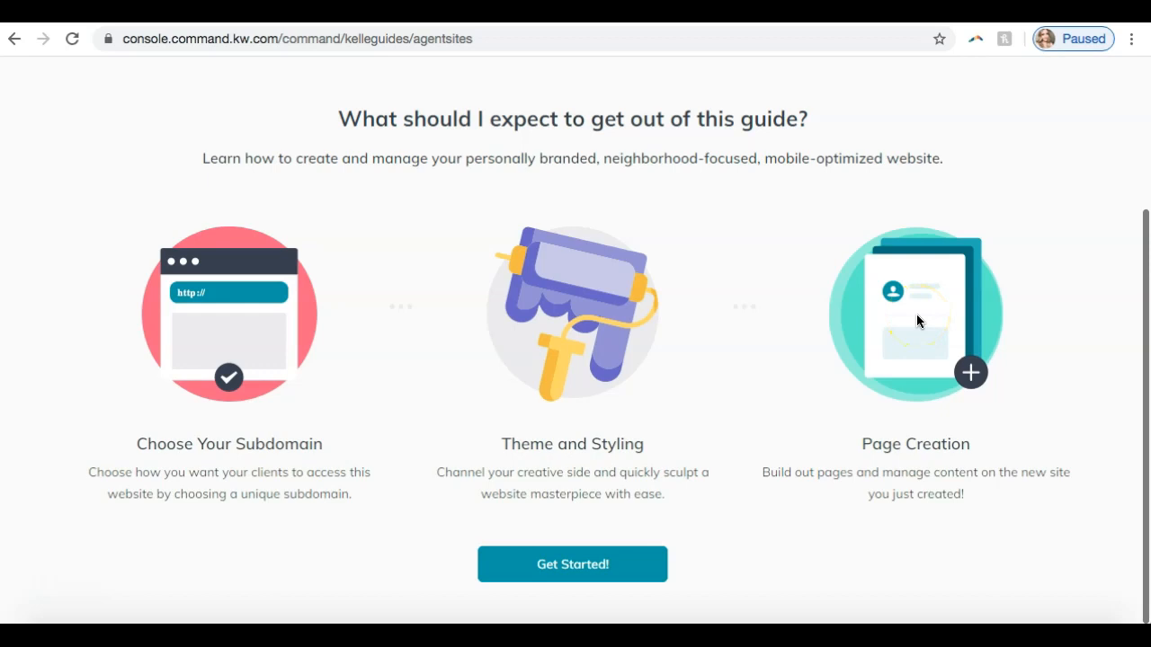
left_click(539, 575)
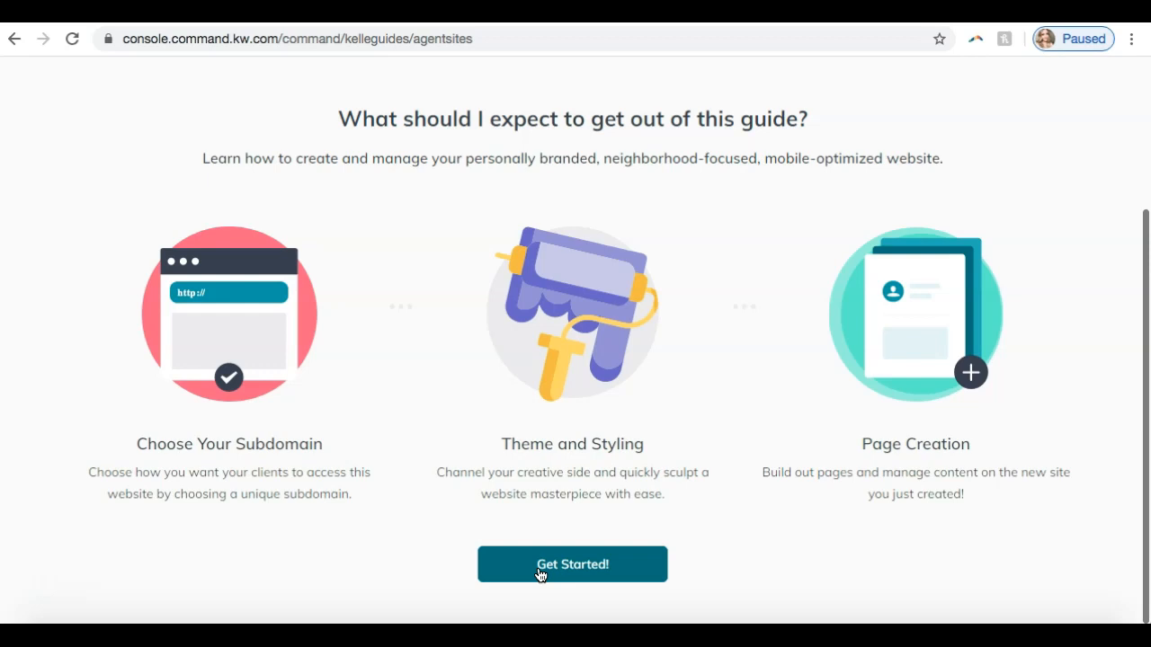
left_click(539, 575)
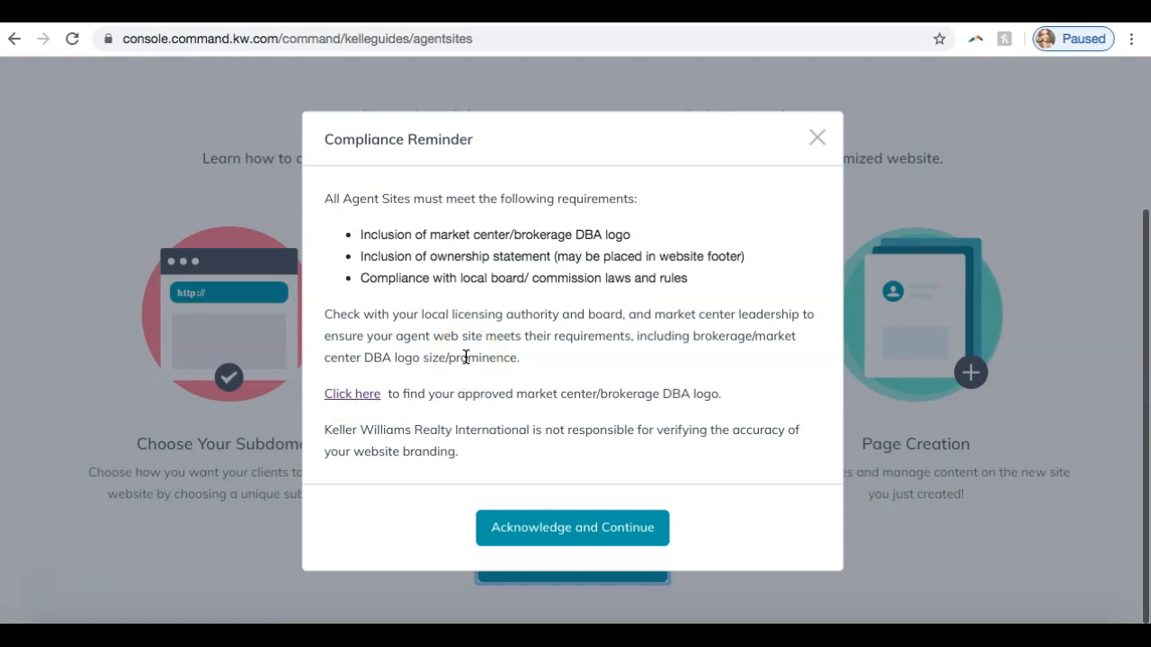
left_click(585, 525)
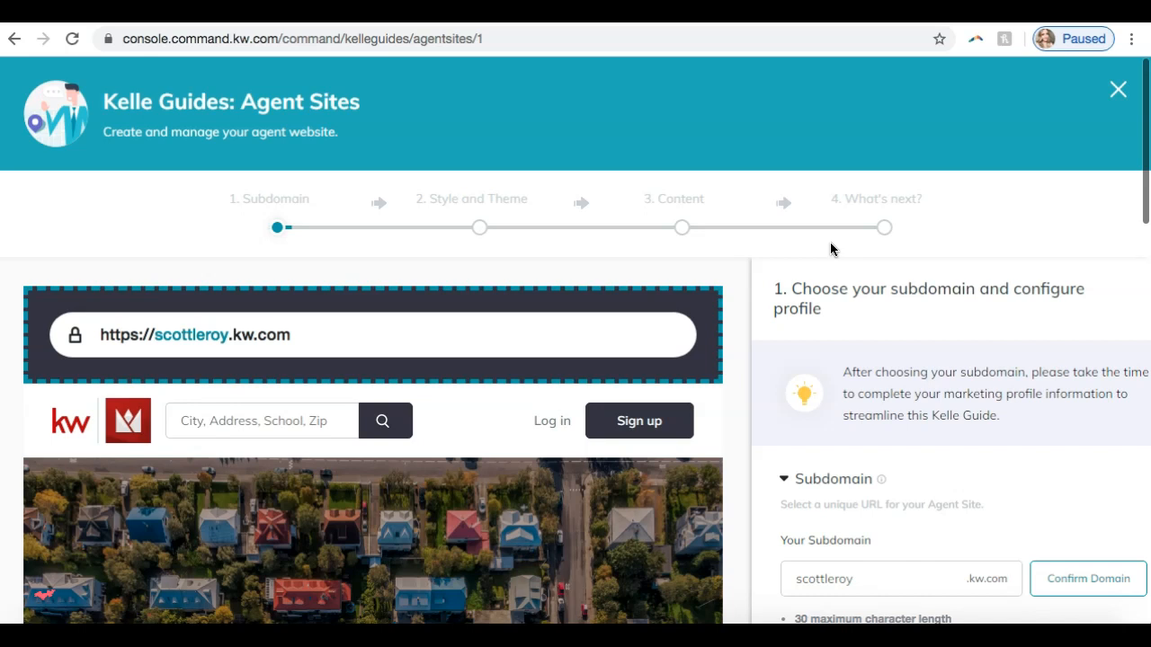
- Examine the guide's subdomain stage, including the website preview, its contact form and the subdomain naming rules
scroll(836, 241, "down", 5)
scroll(836, 251, "up", 6)
scroll(836, 255, "down", 4)
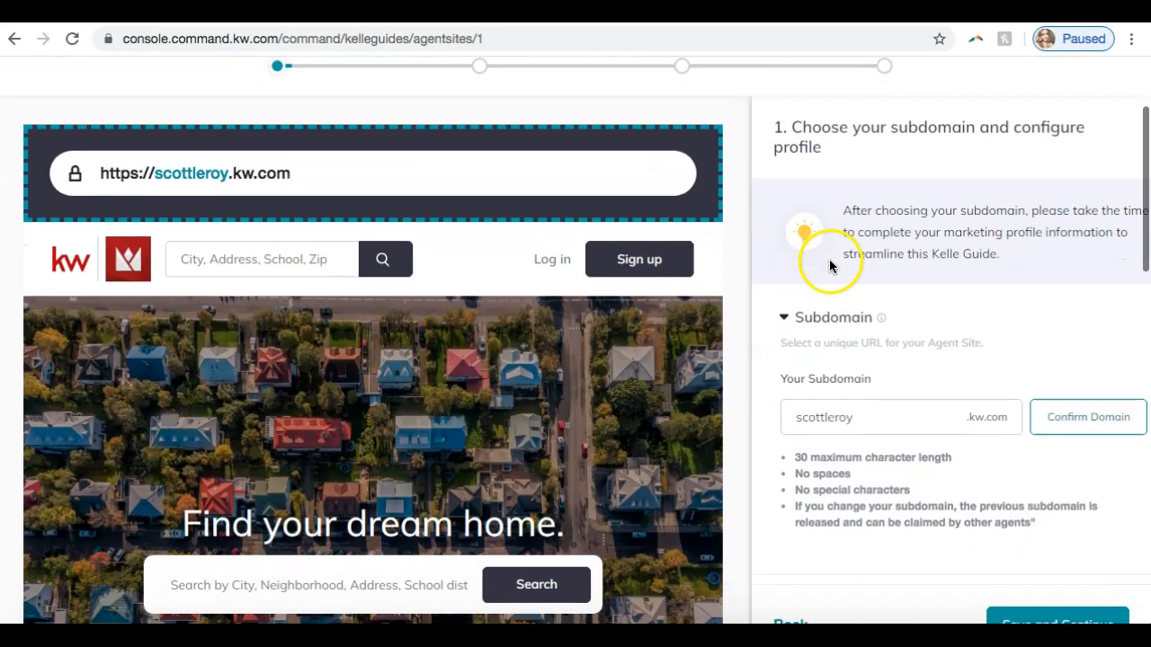
scroll(390, 314, "down", 10)
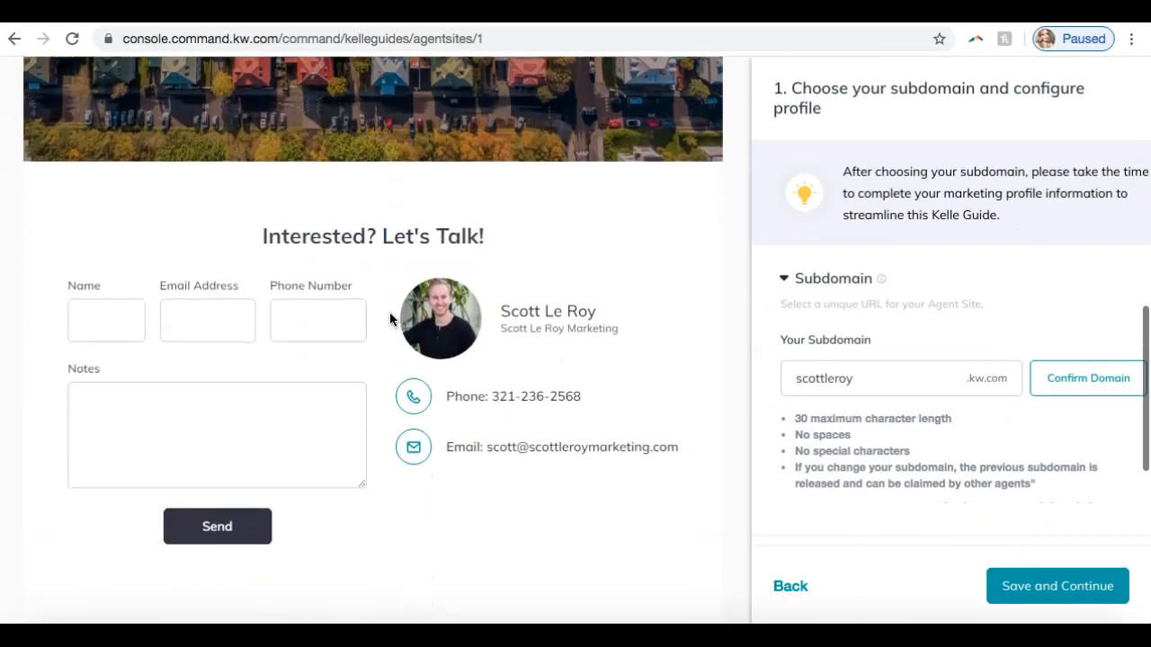
scroll(389, 314, "down", 10)
scroll(381, 326, "up", 20)
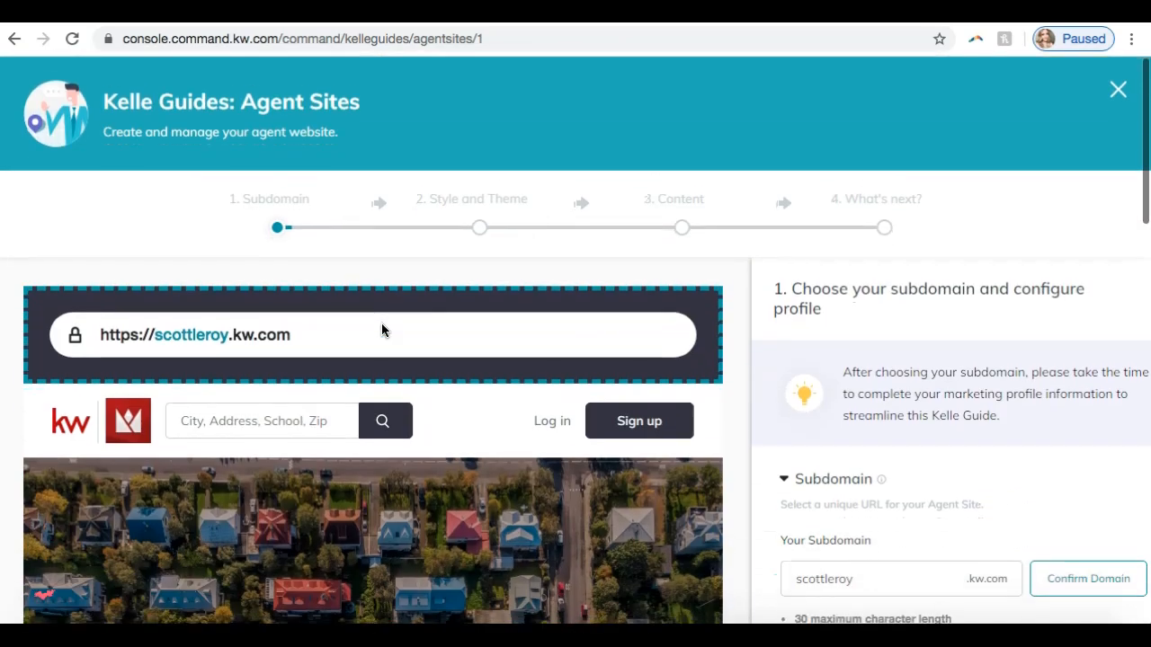
scroll(803, 232, "down", 3)
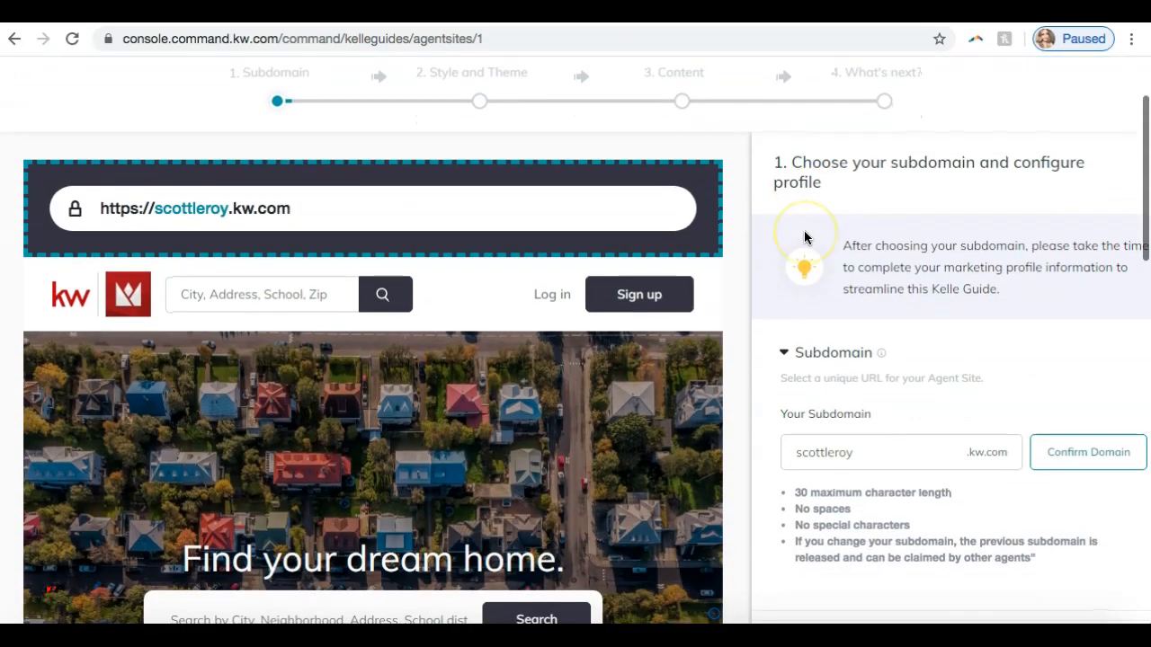
scroll(804, 237, "down", 1)
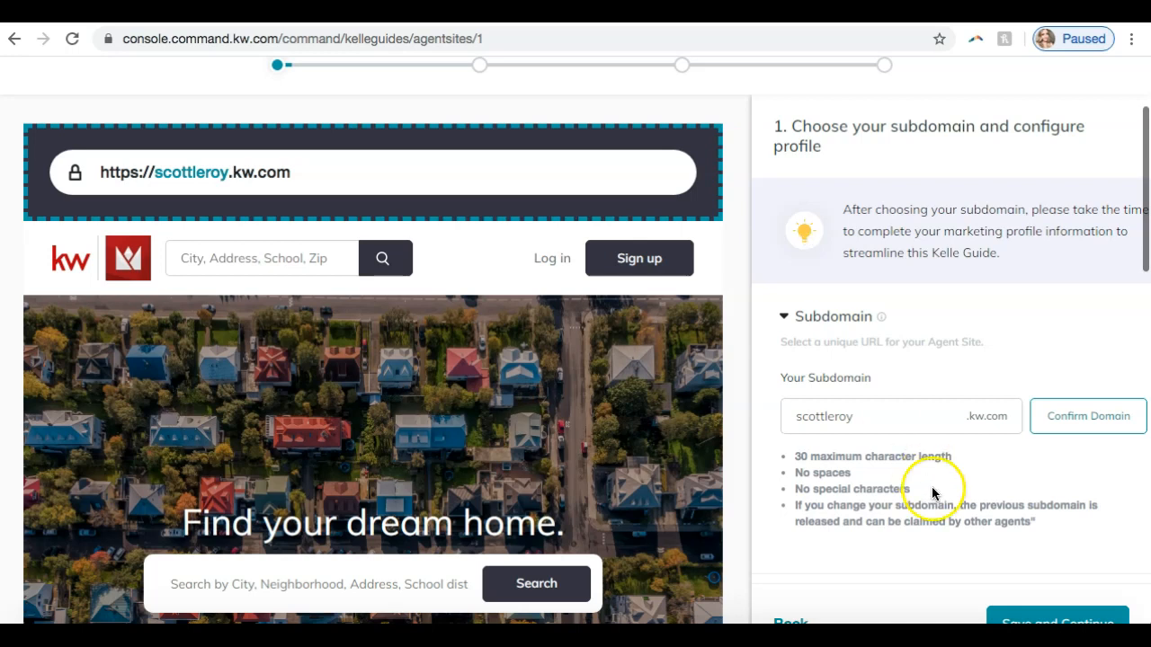
- Append "marketing" to the agent site's current subdomain and claim the new domain
left_click(880, 413)
type("marketing")
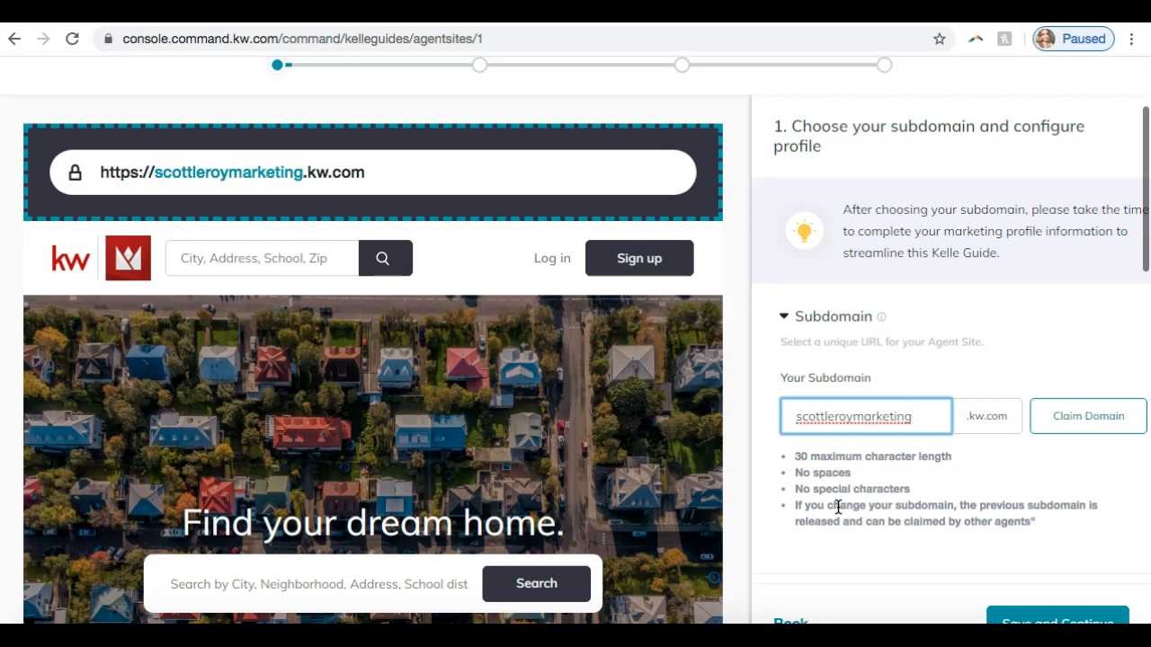
left_click(1083, 430)
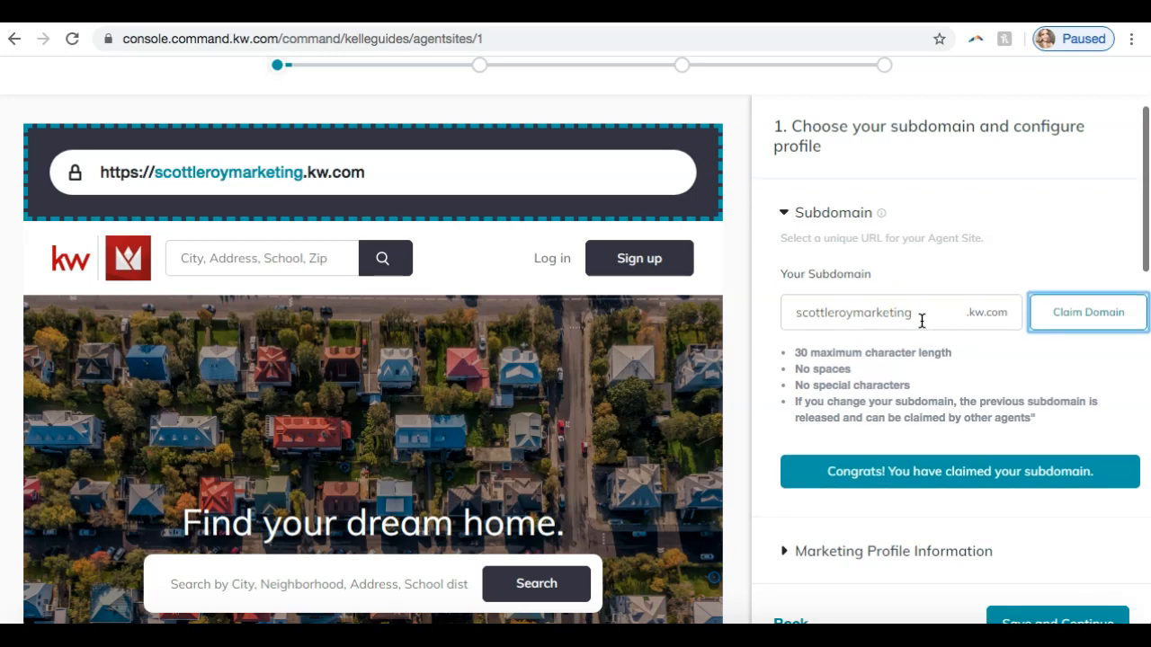
- Open the Marketing Profile Information section and examine the name and brokerage fields alongside the website preview
left_click(831, 554)
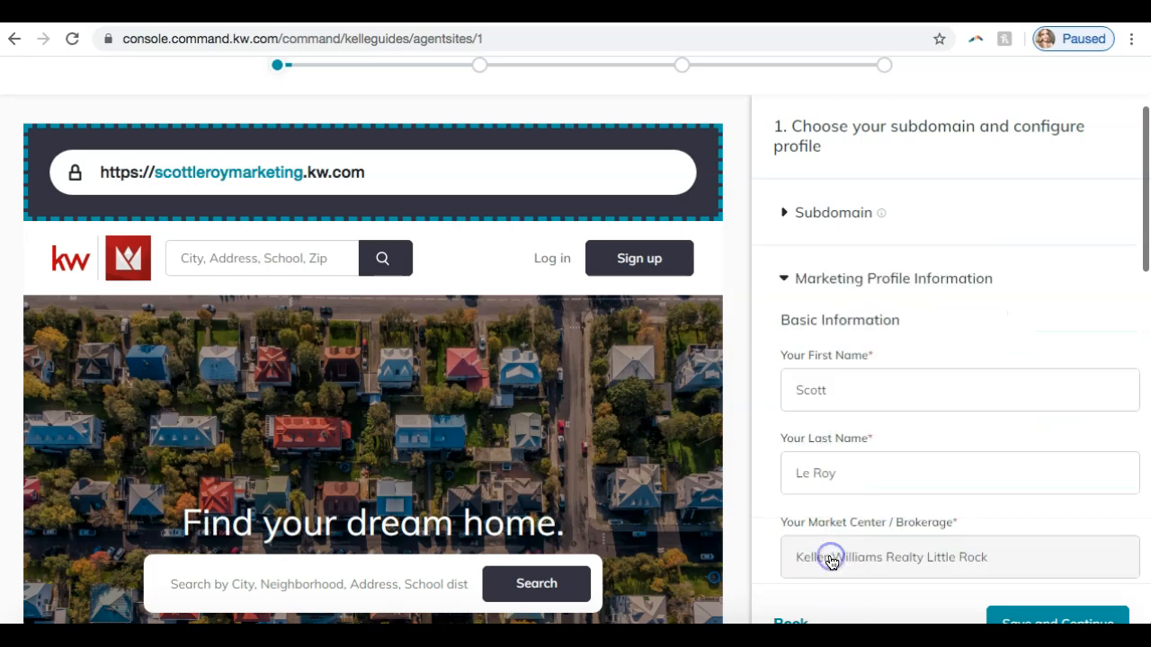
scroll(945, 337, "down", 1)
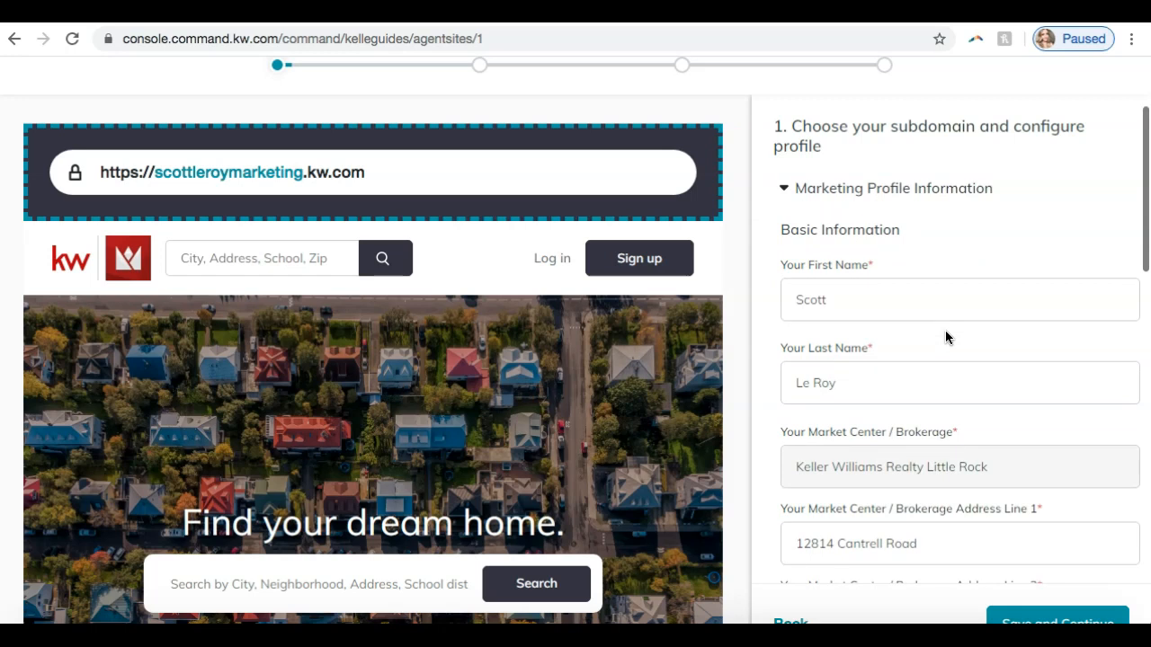
scroll(945, 333, "down", 1)
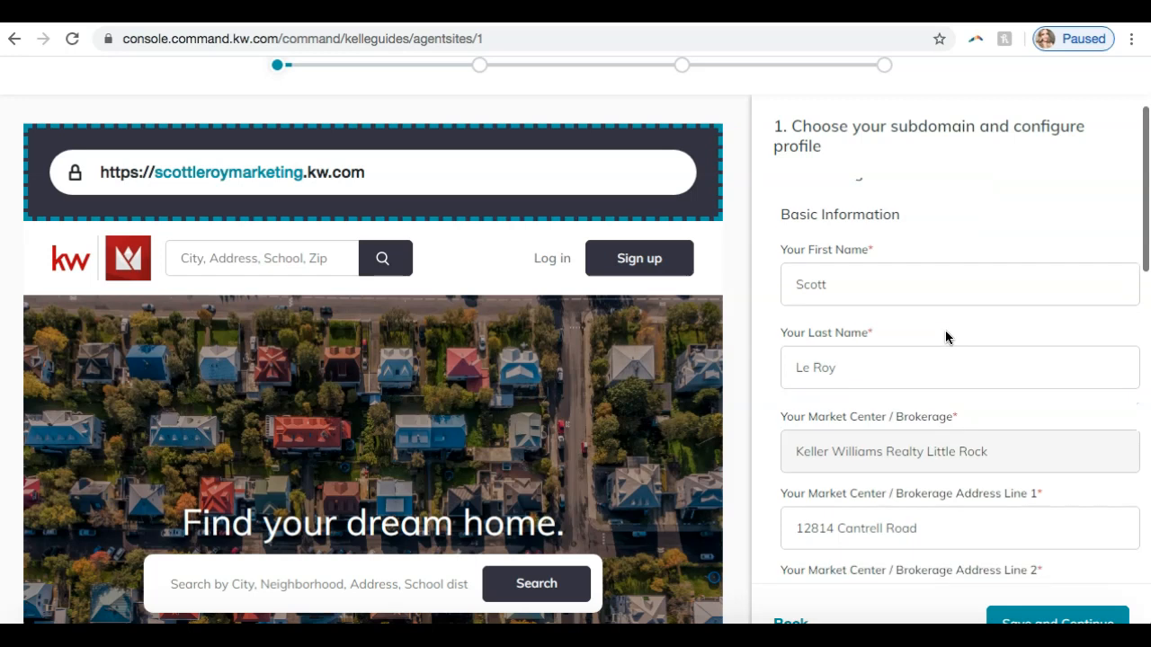
scroll(854, 286, "down", 1)
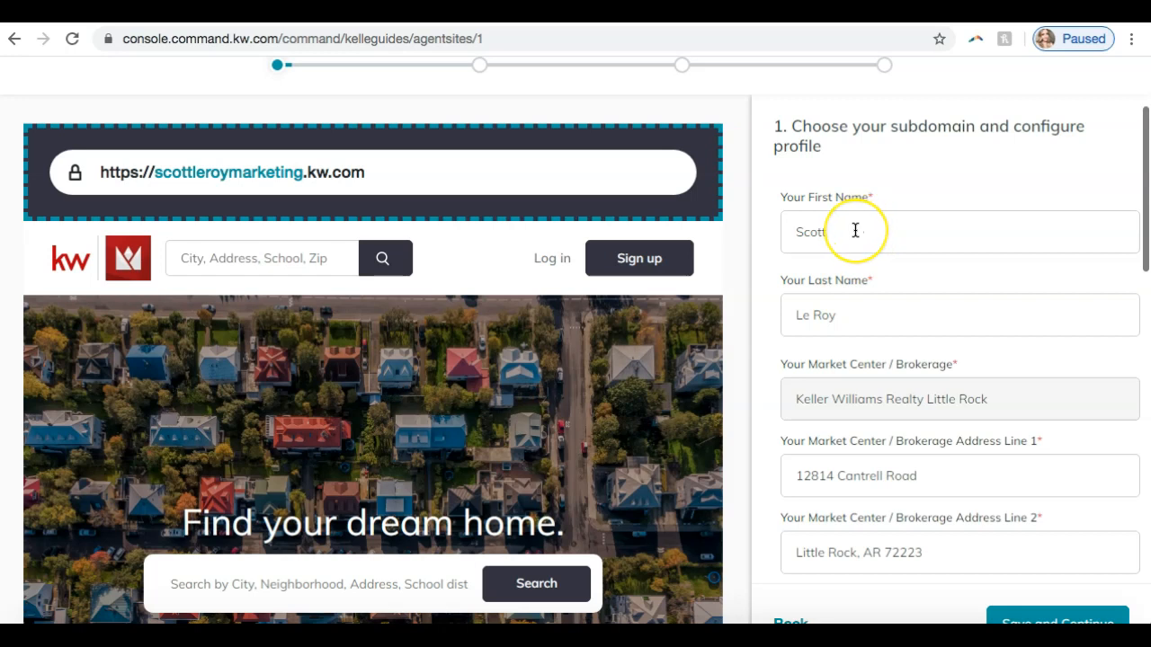
scroll(855, 226, "down", 1)
scroll(855, 230, "down", 1)
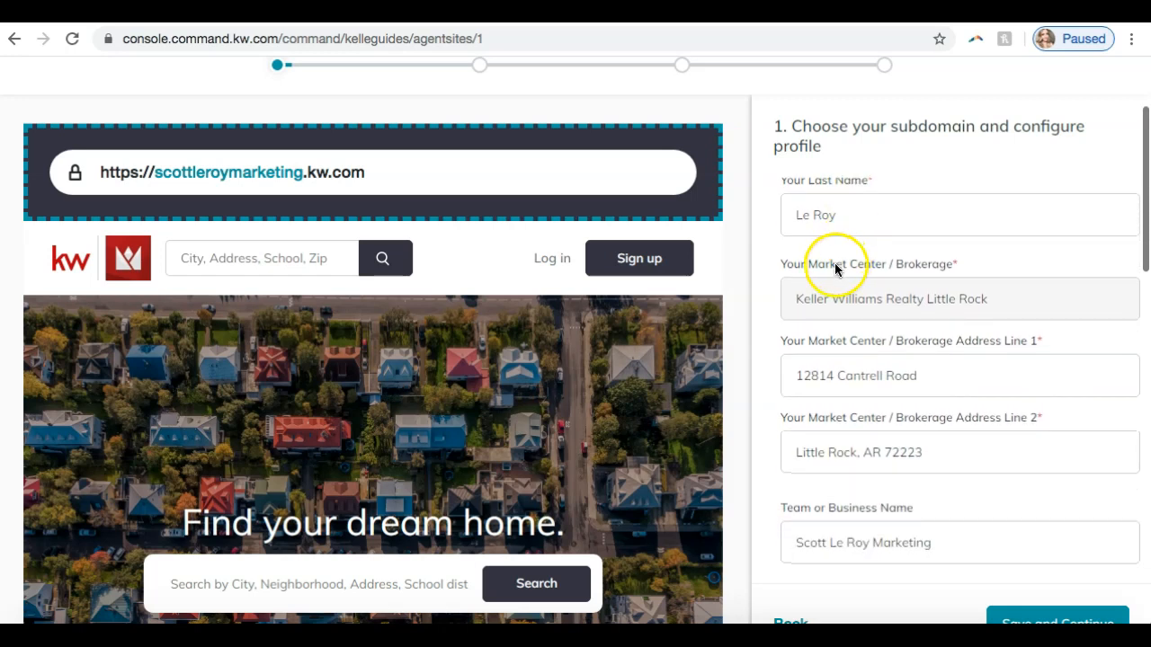
scroll(809, 353, "down", 2)
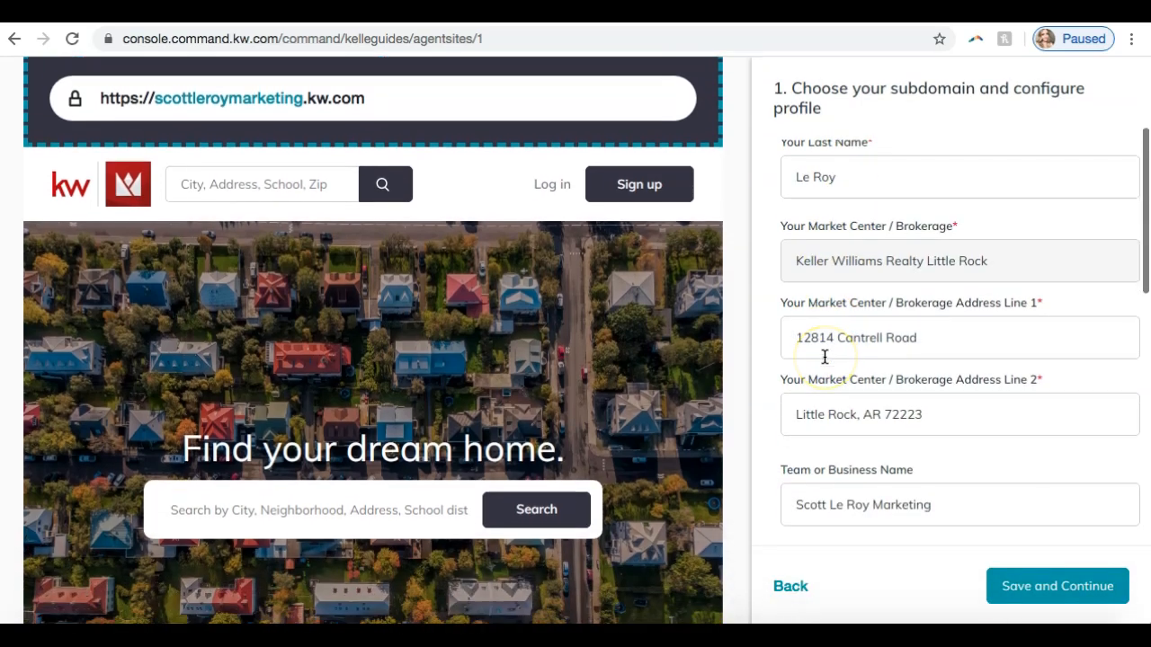
scroll(824, 357, "down", 1)
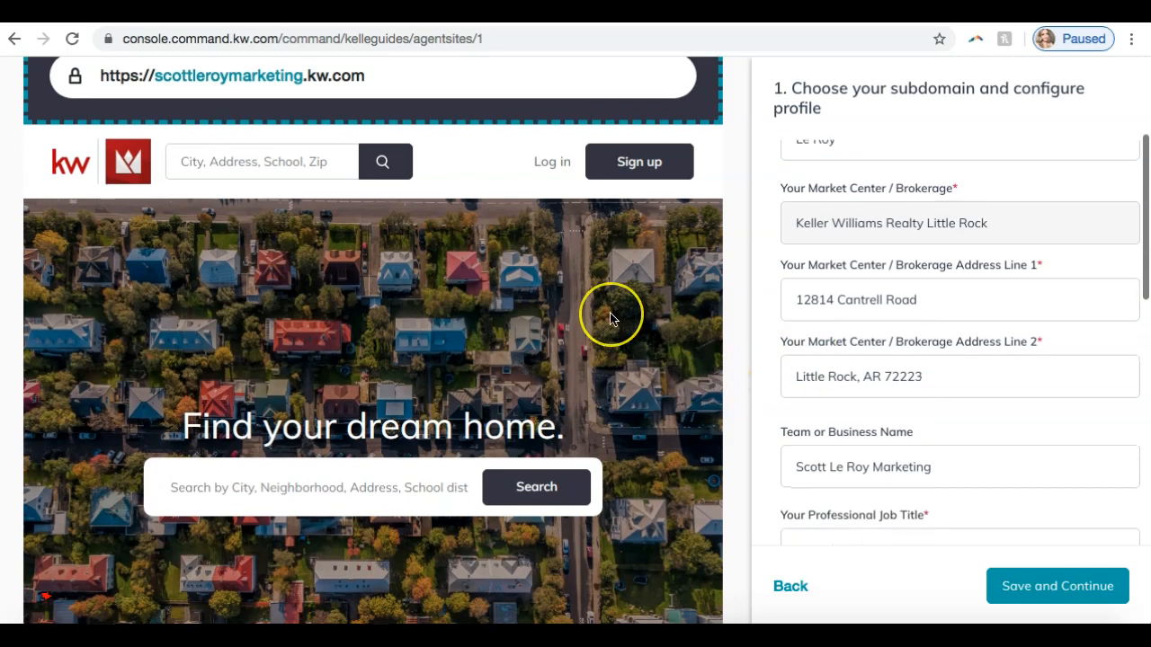
scroll(647, 386, "up", 3)
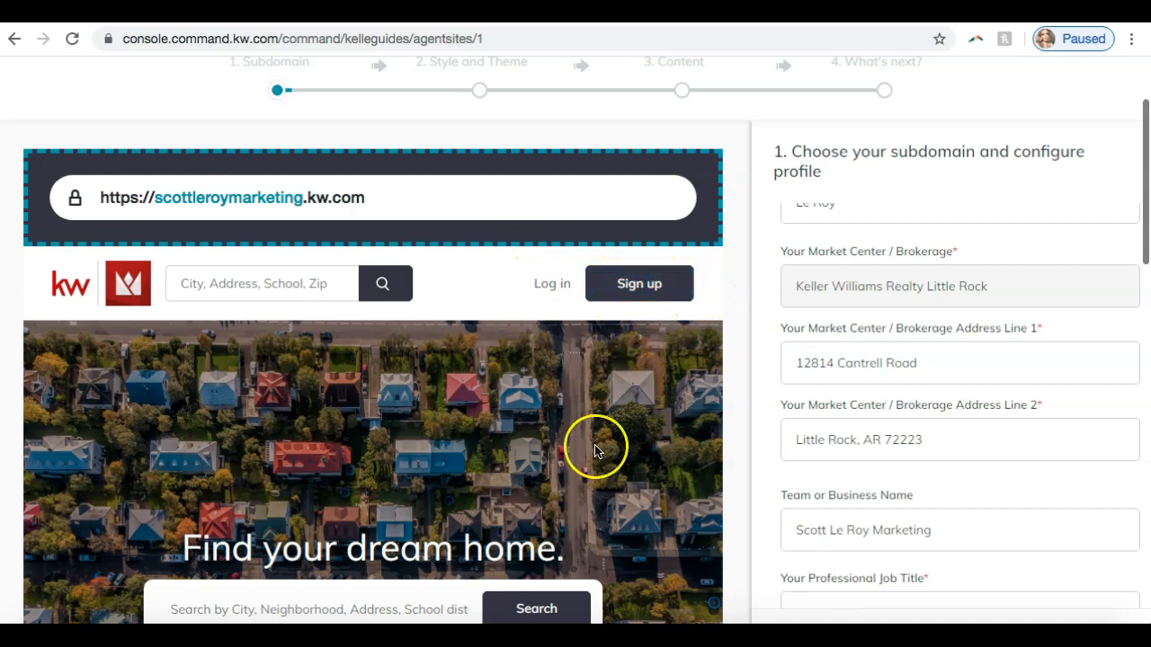
- Replace the team or business name in the marketing profile with the agent's full name
scroll(877, 438, "down", 1)
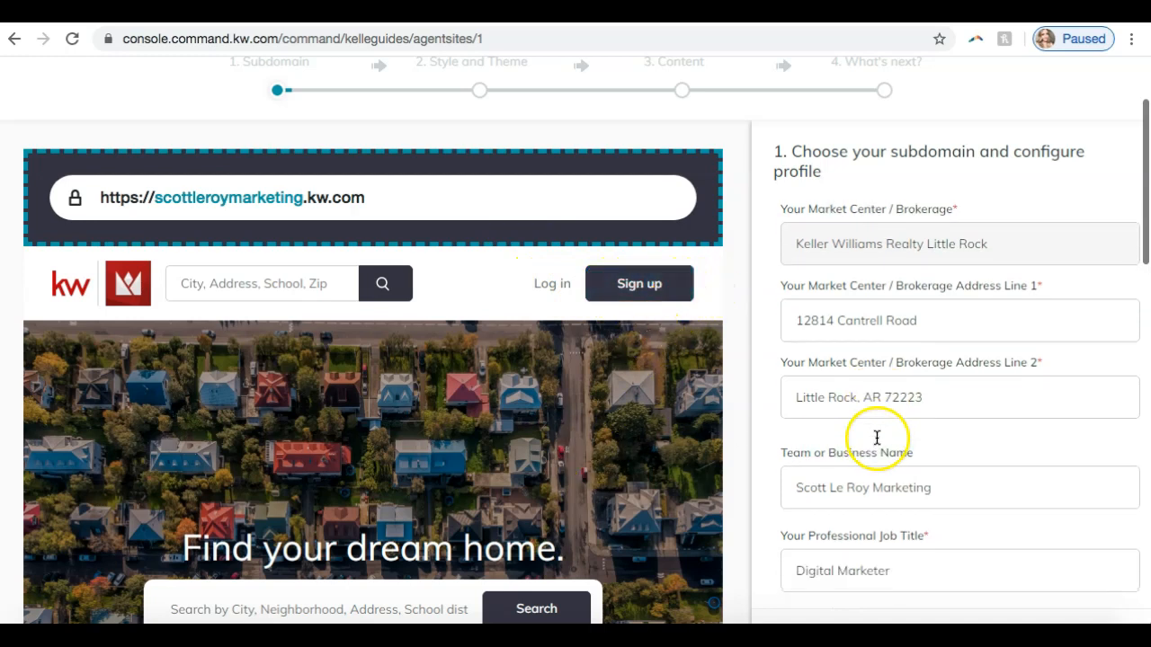
left_click(856, 479)
key("ctrl+a")
key("BackSpace")
left_click(840, 445)
left_click(836, 487)
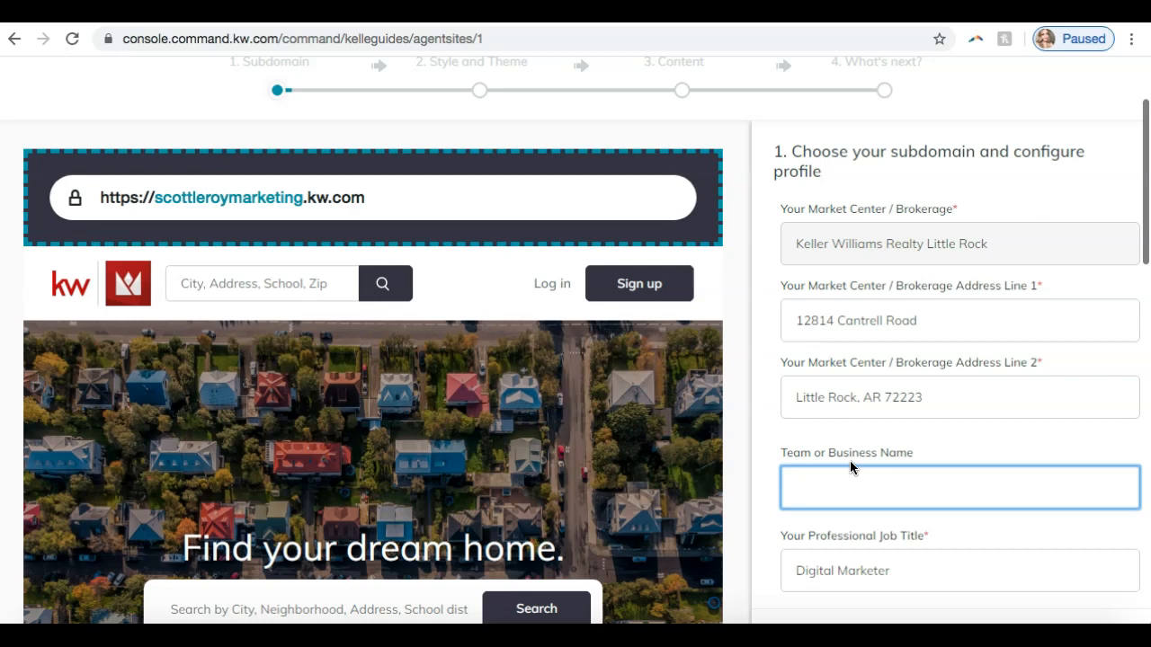
type("Scott Le Roy")
- Open the agent's live kw.com site in a new tab, view its business-name menu and return to the guide
key("ctrl+t")
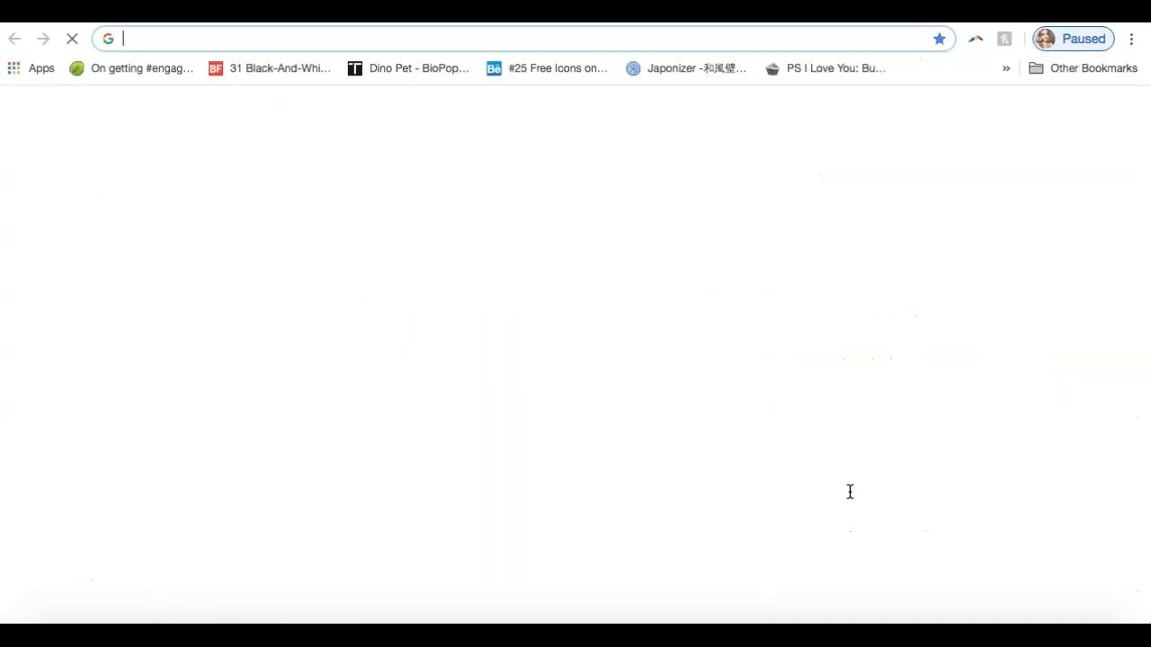
type("scottleroy.k")
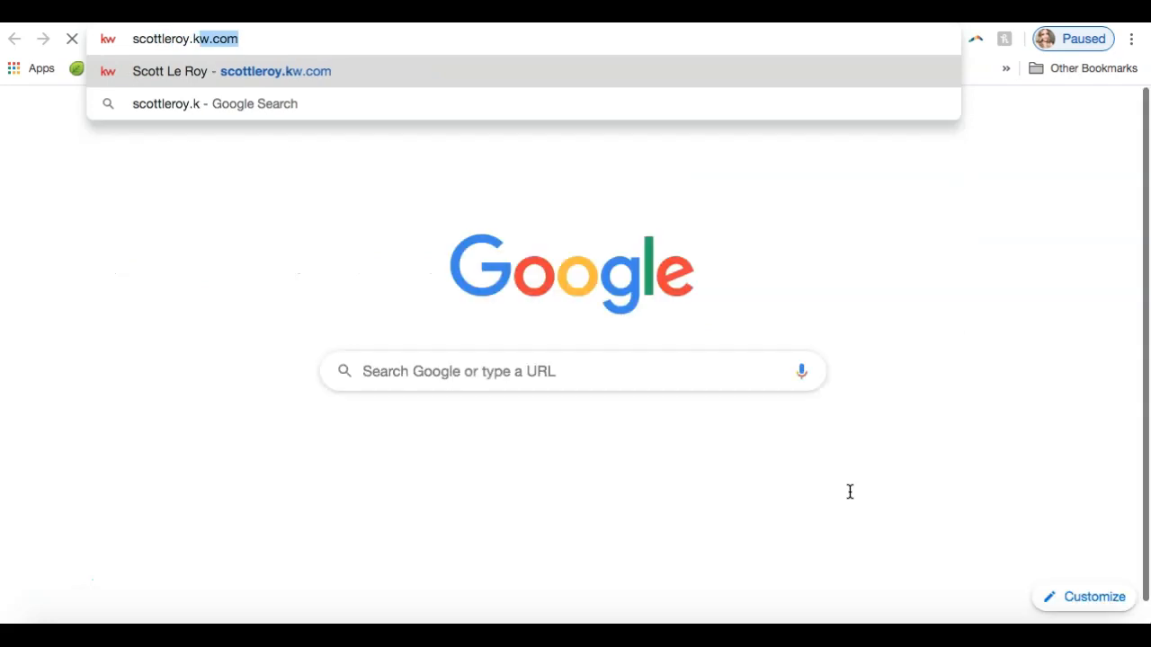
key("Return")
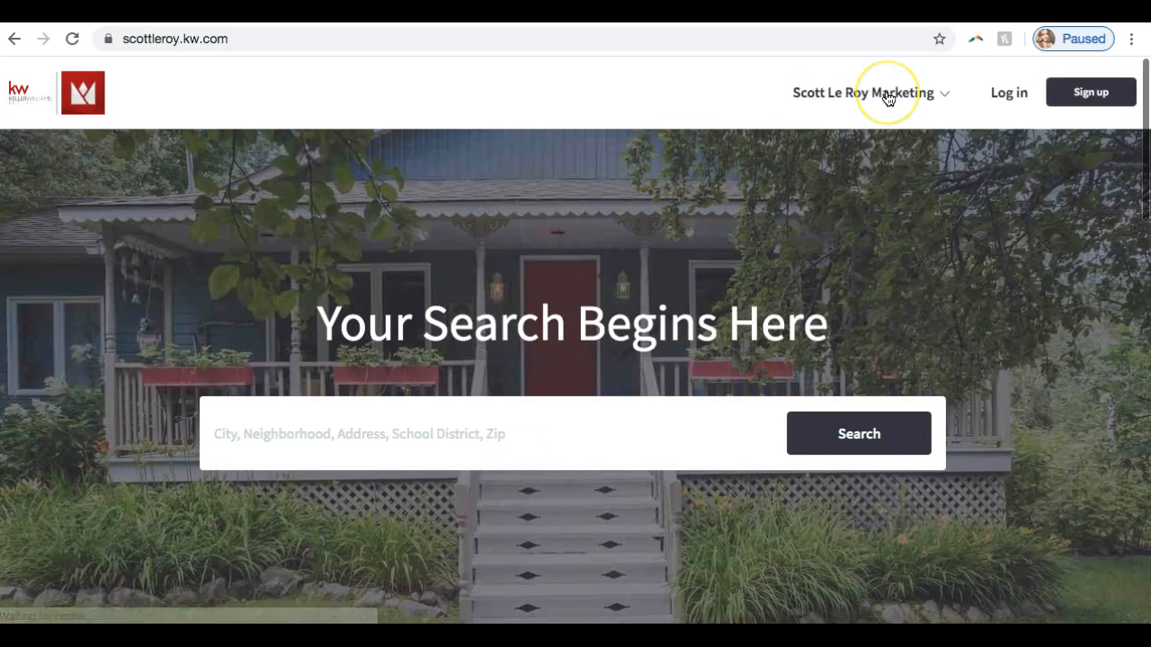
left_click(888, 96)
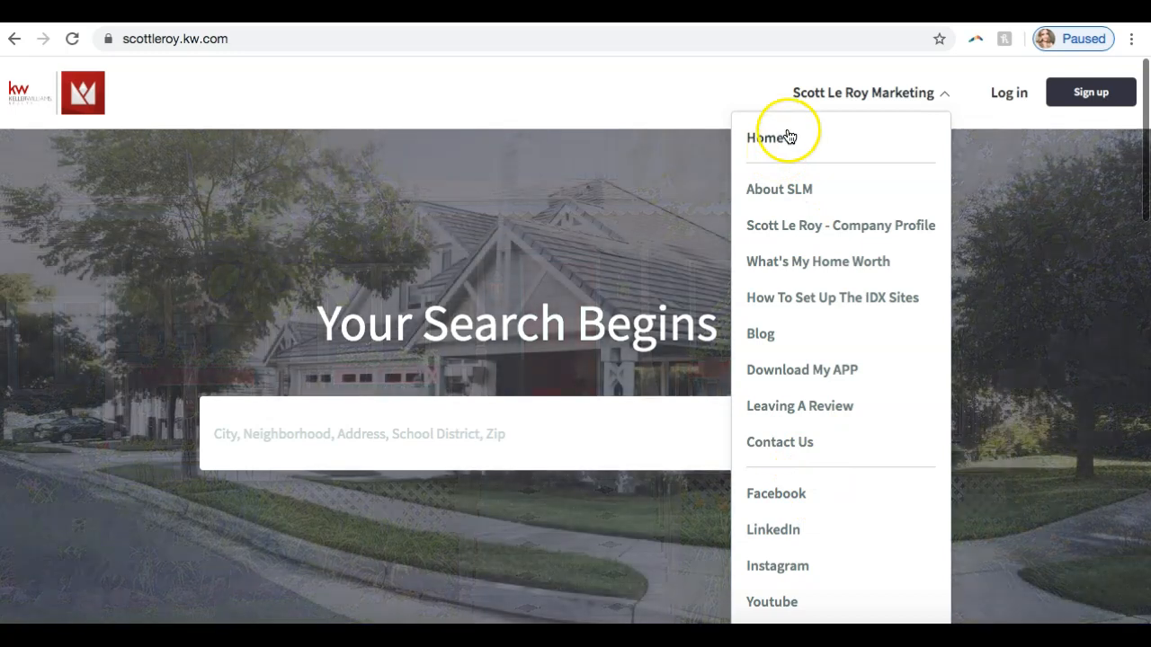
left_click(870, 93)
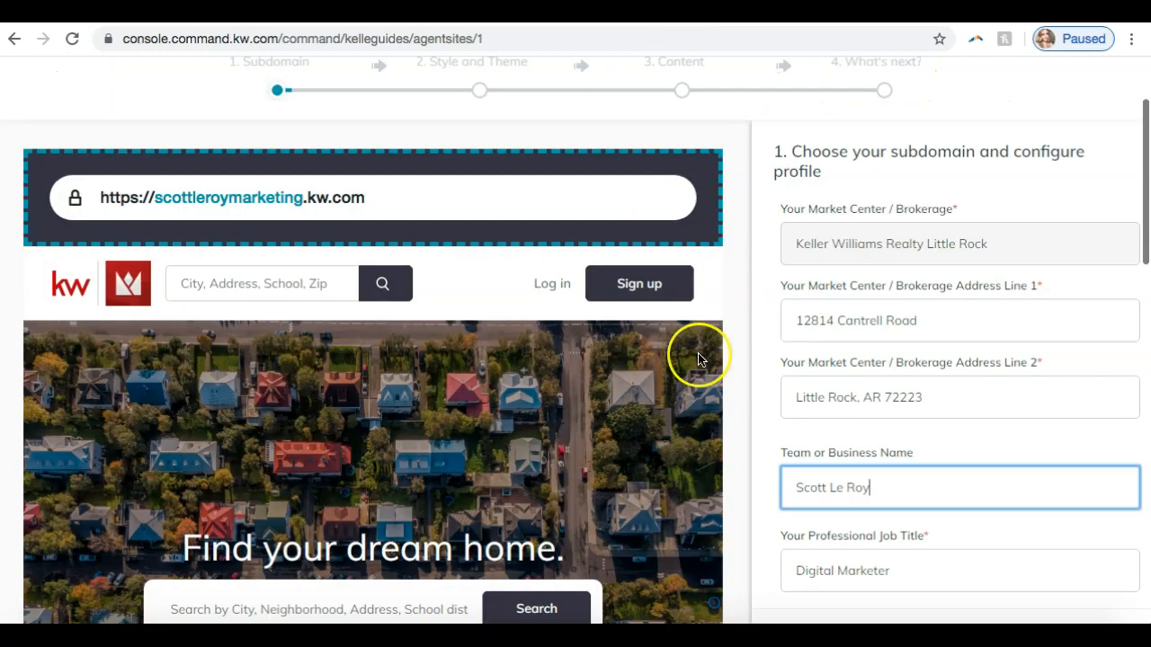
- Review the professional job title, email, office number, mobile number and biography fields in the marketing profile
scroll(812, 468, "down", 2)
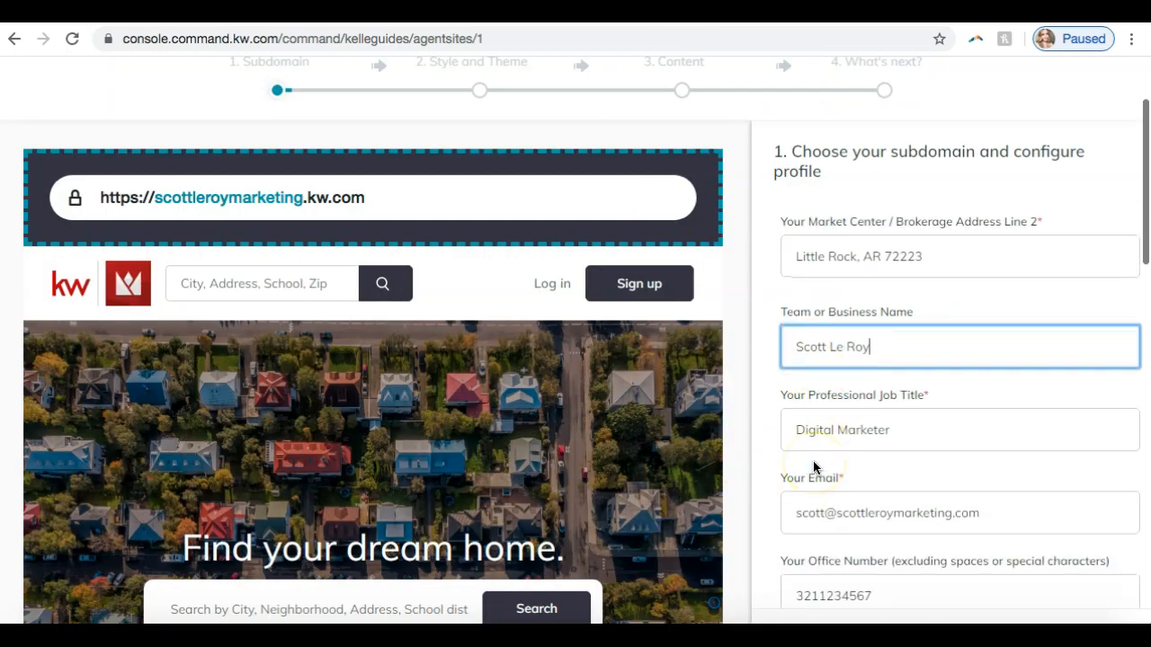
scroll(813, 467, "down", 1)
scroll(813, 468, "down", 1)
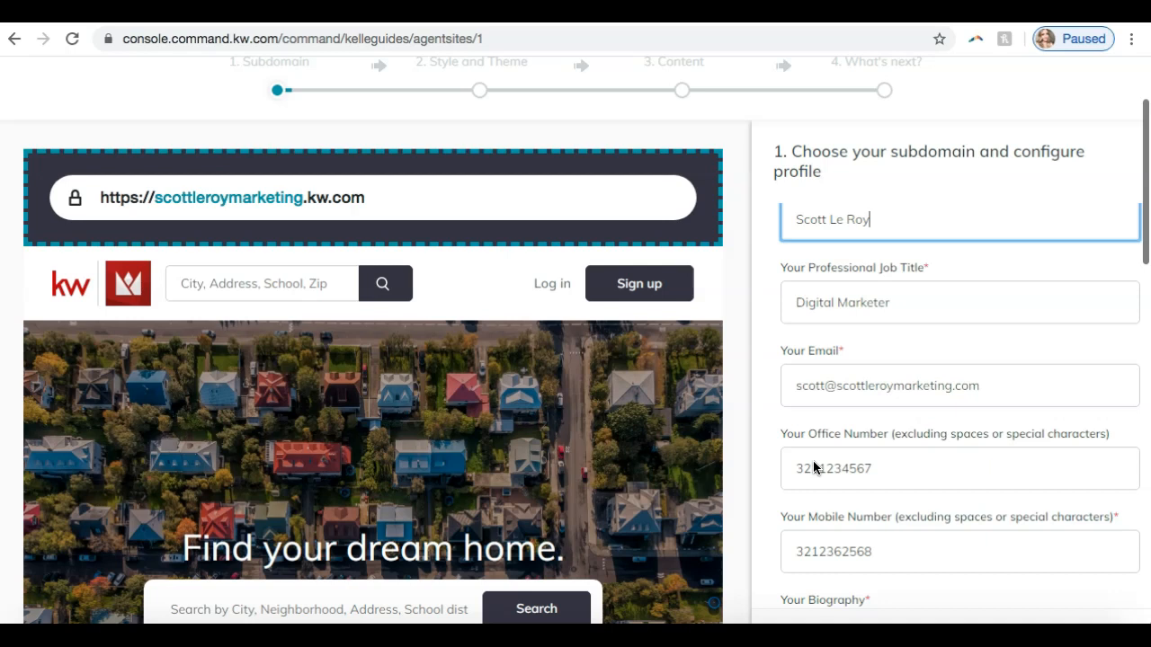
left_click(866, 300)
scroll(869, 300, "down", 2)
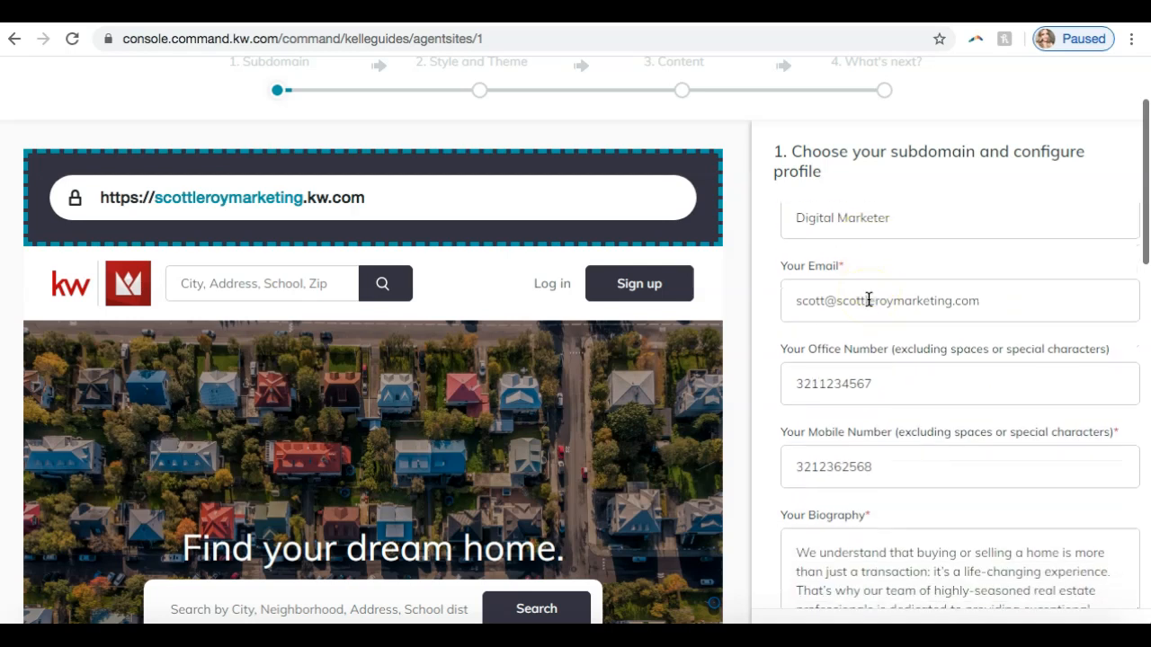
scroll(868, 299, "down", 2)
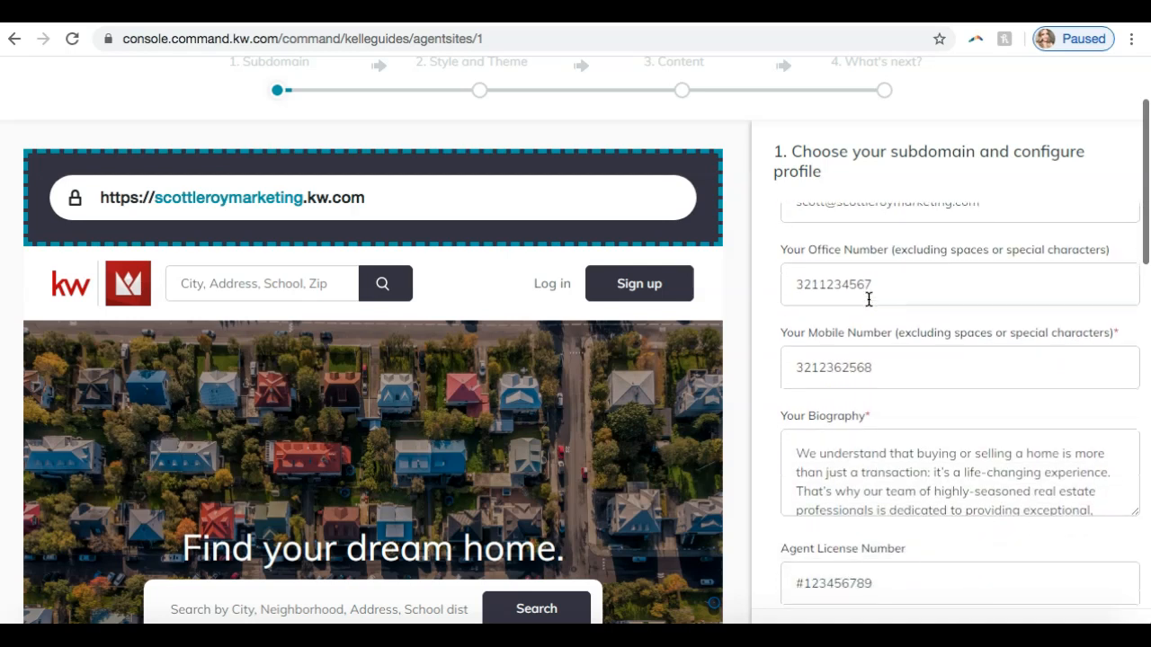
scroll(869, 299, "down", 2)
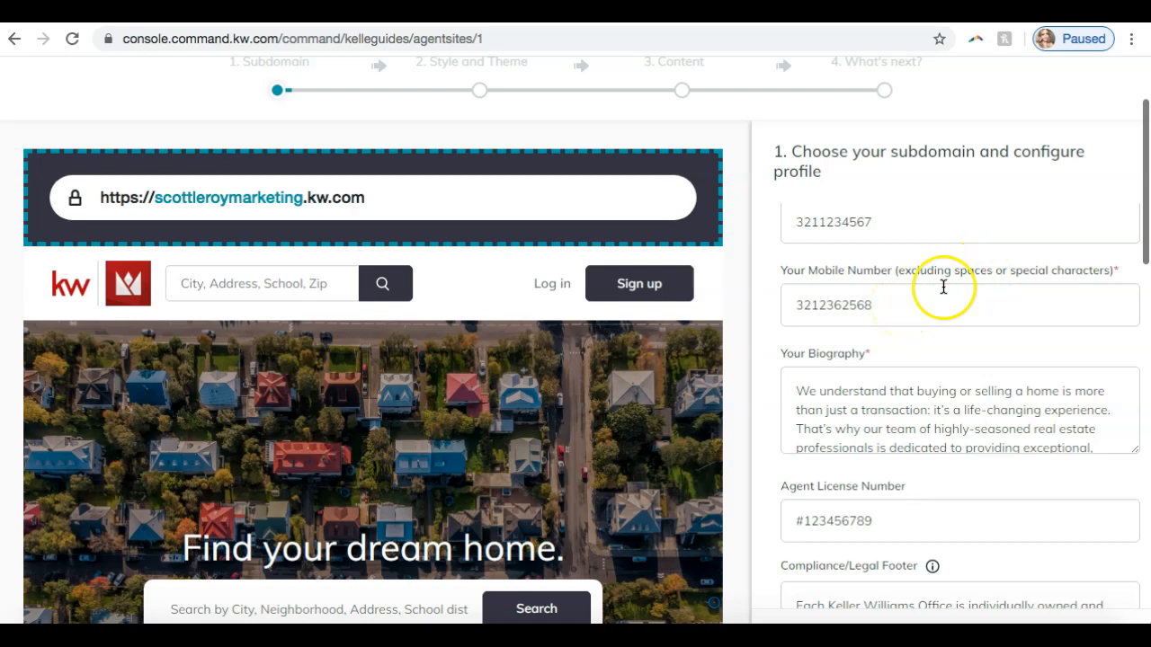
scroll(904, 306, "down", 2)
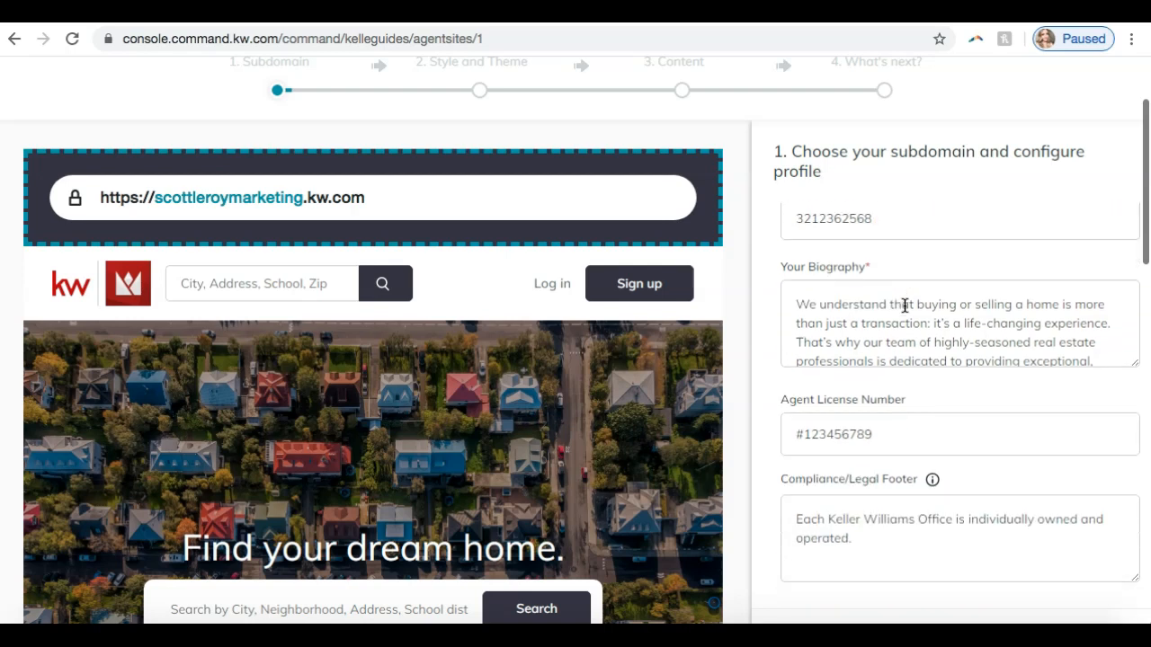
- Enlarge the biography text box and read the biography through to the mission statement
left_click_drag(1136, 364, 1136, 522)
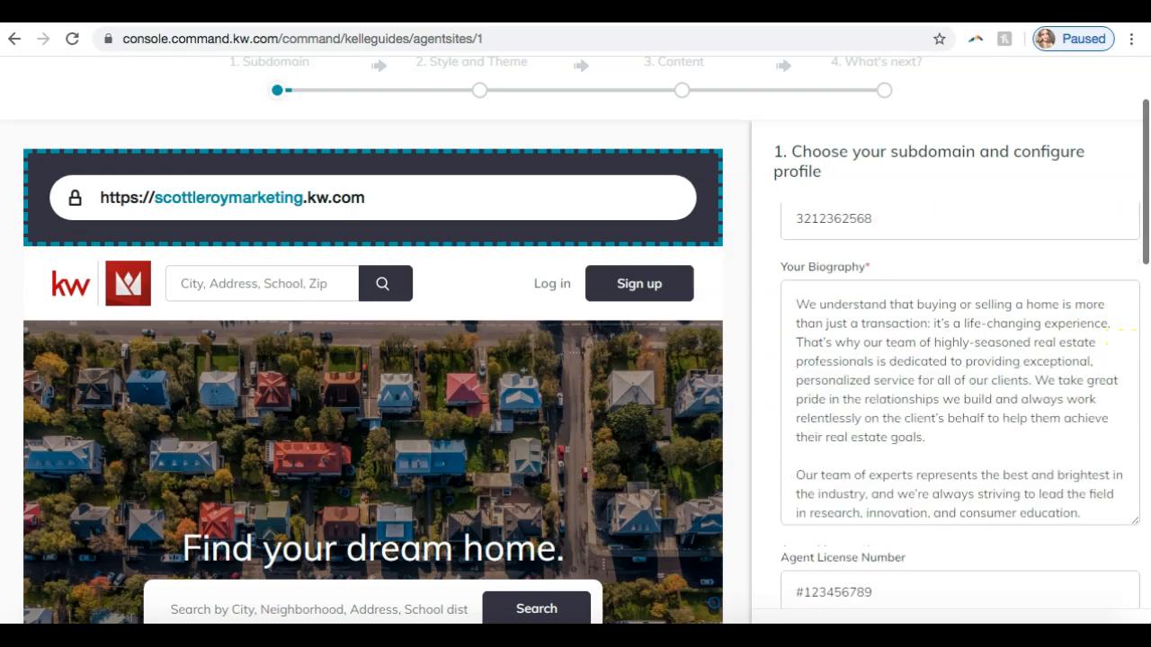
scroll(1014, 408, "down", 2)
scroll(1014, 407, "down", 8)
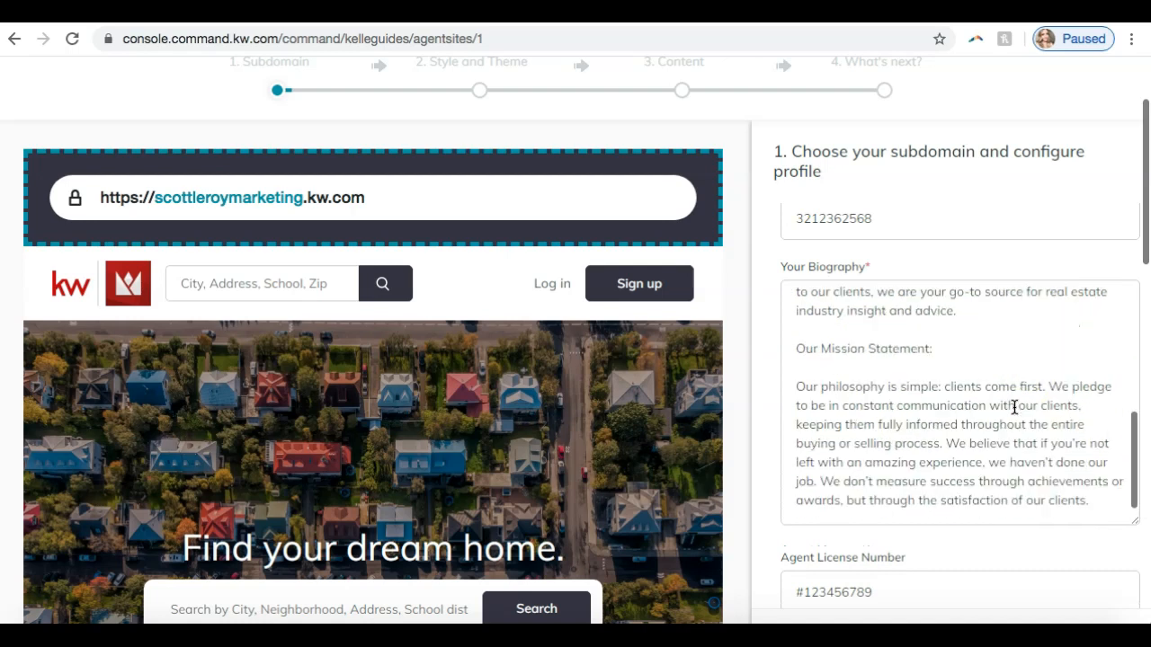
- Examine the agent license number, compliance/legal footer, brokerage license and phone fields, and the two compliance footer links
scroll(1014, 407, "down", 2)
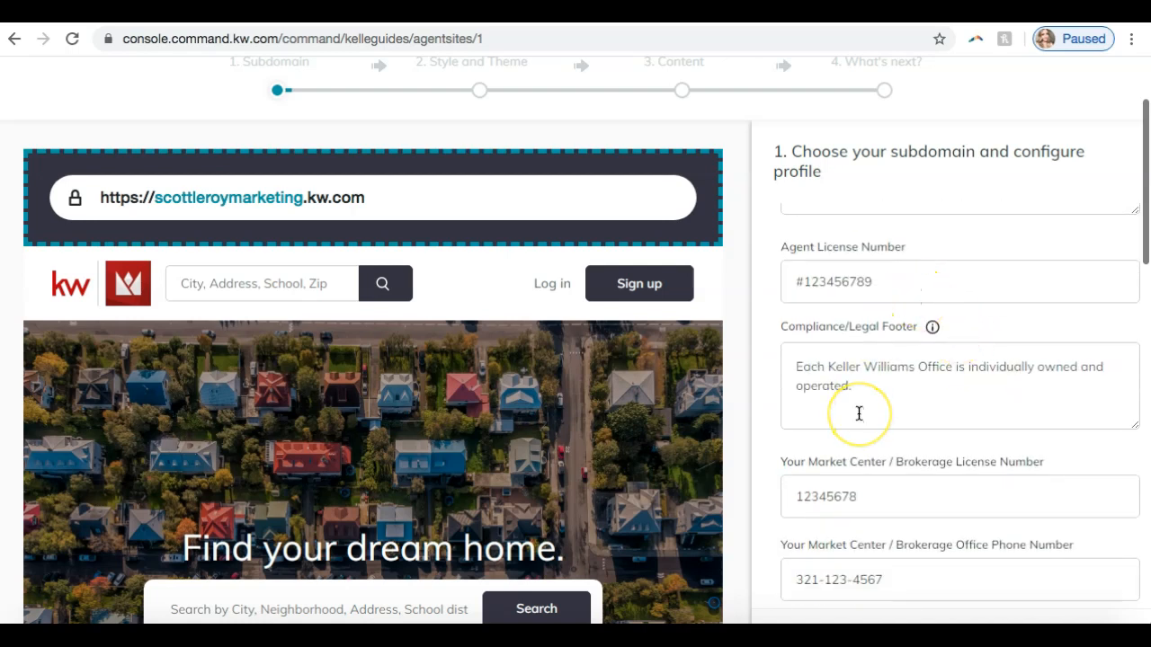
scroll(859, 413, "down", 5)
scroll(859, 414, "down", 5)
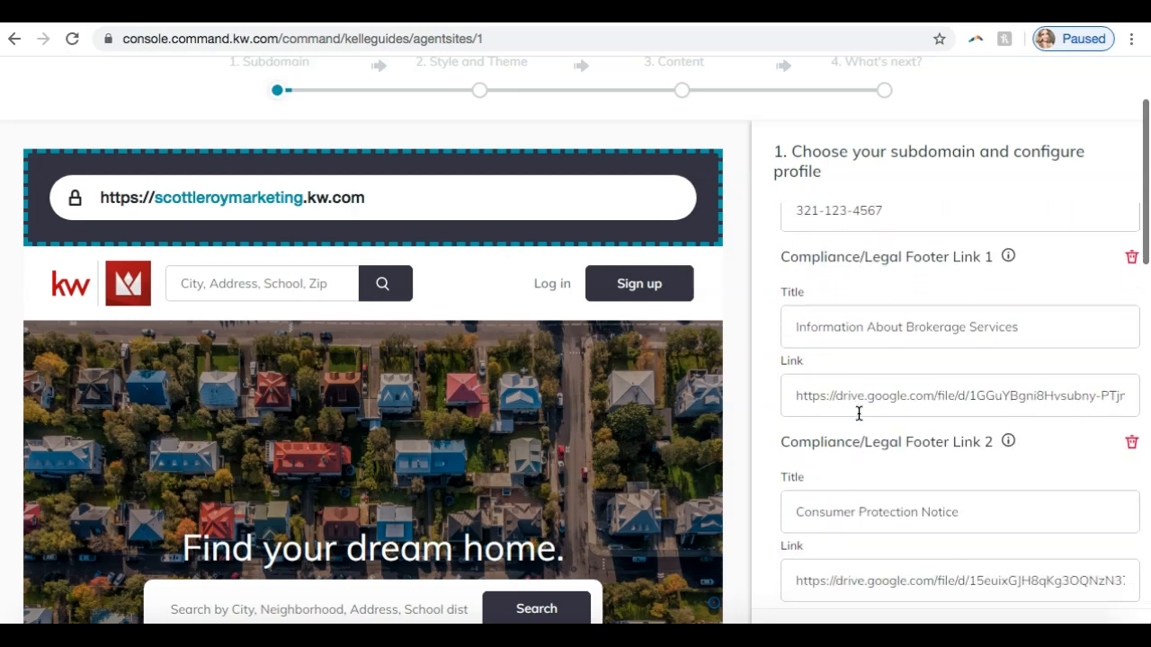
scroll(836, 297, "up", 3)
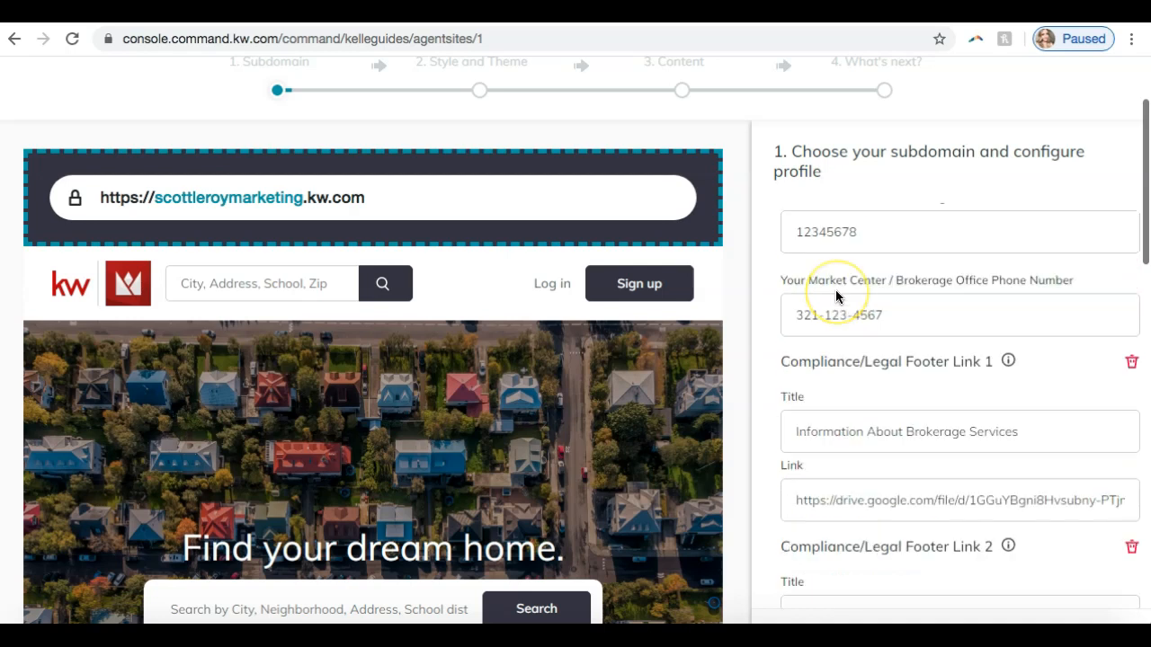
scroll(836, 297, "up", 5)
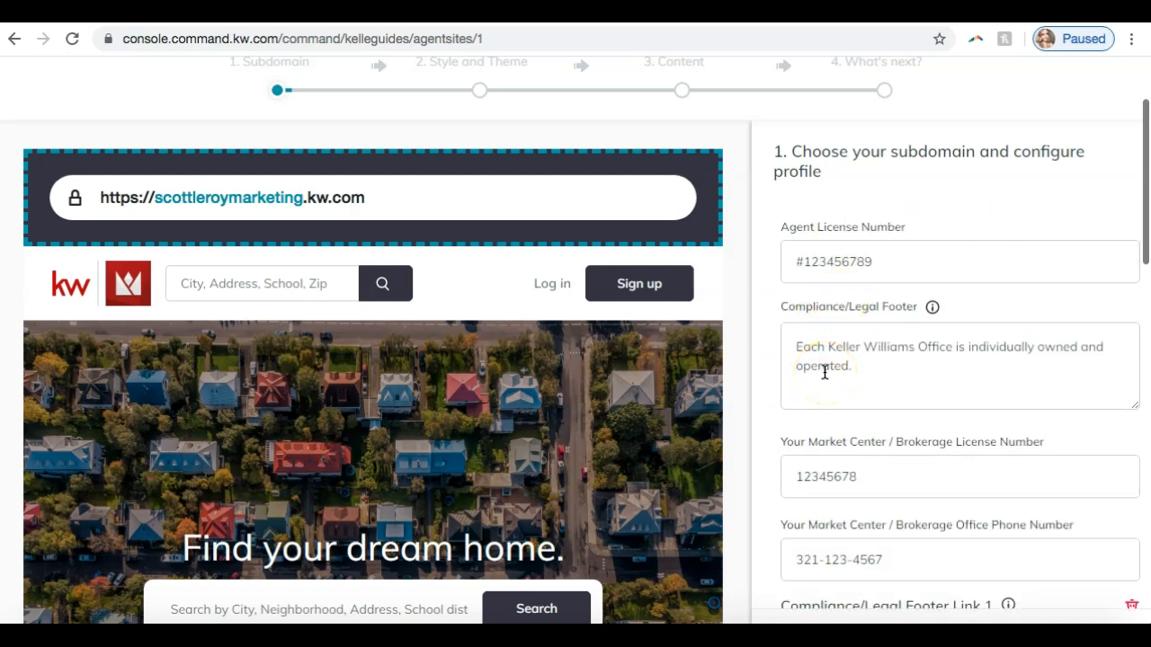
scroll(824, 371, "down", 7)
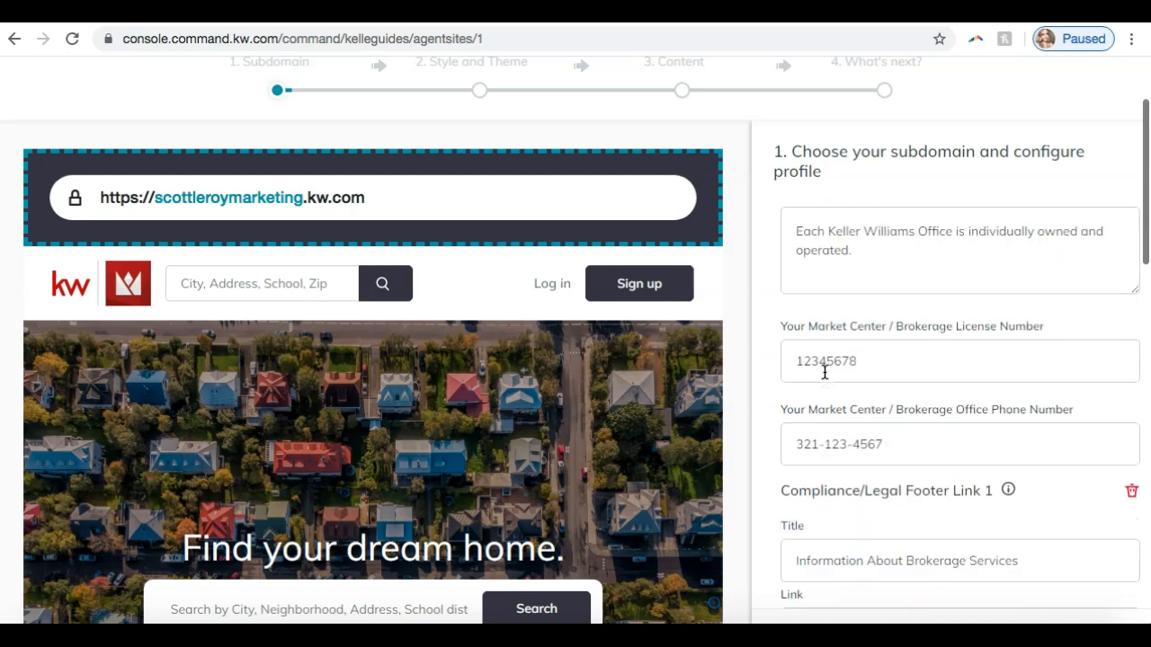
scroll(824, 371, "down", 3)
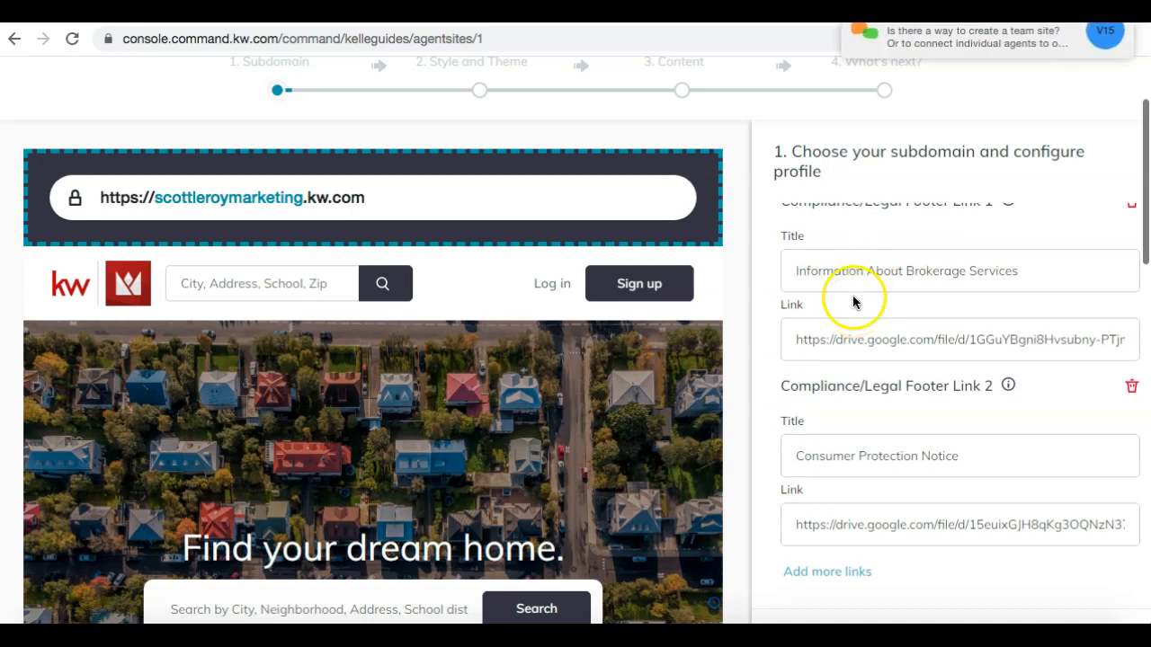
scroll(855, 279, "up", 1)
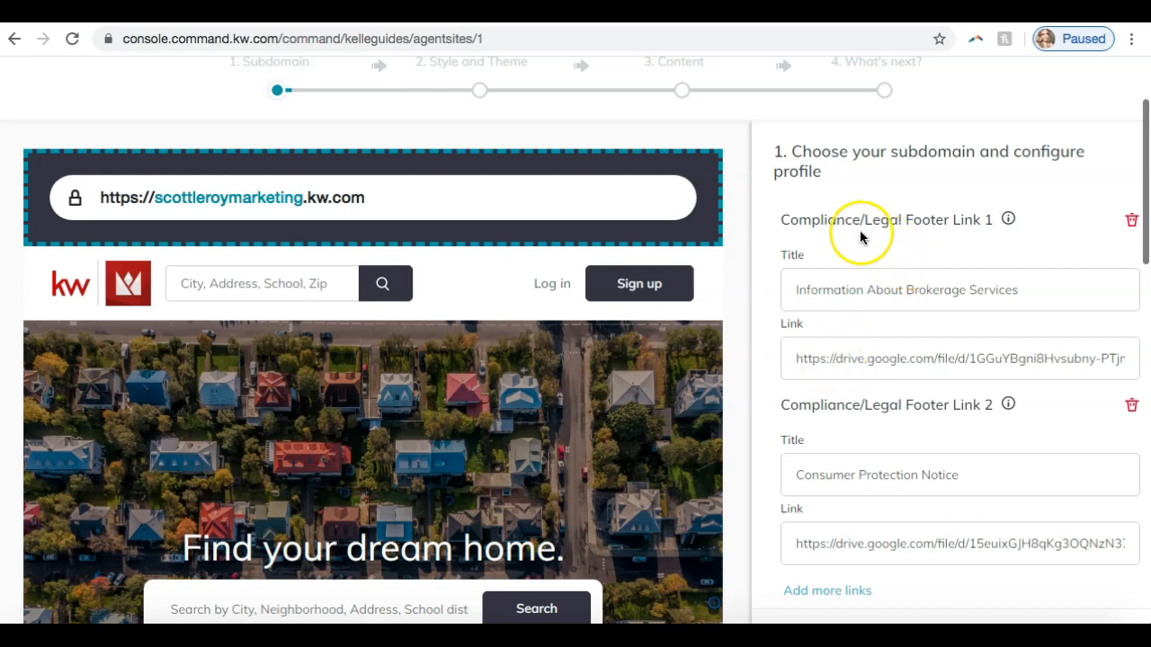
- Inspect the title and link fields of Compliance/Legal Footer Link 1 and compare the footer links with the website preview's footer
left_click(836, 284)
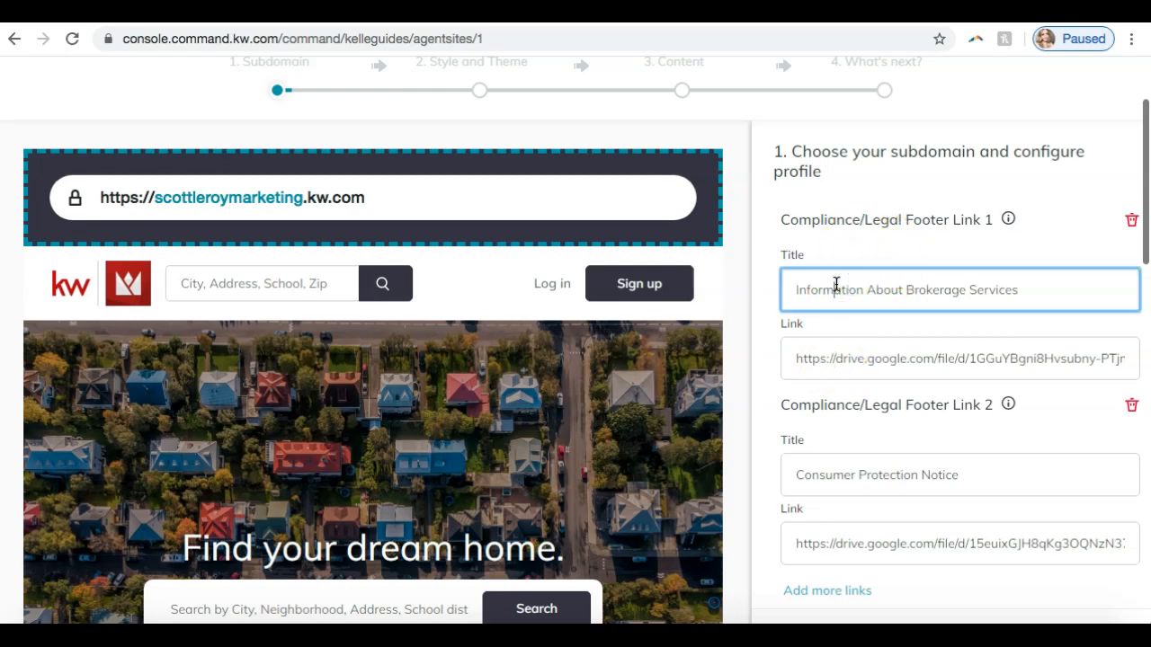
left_click(851, 359)
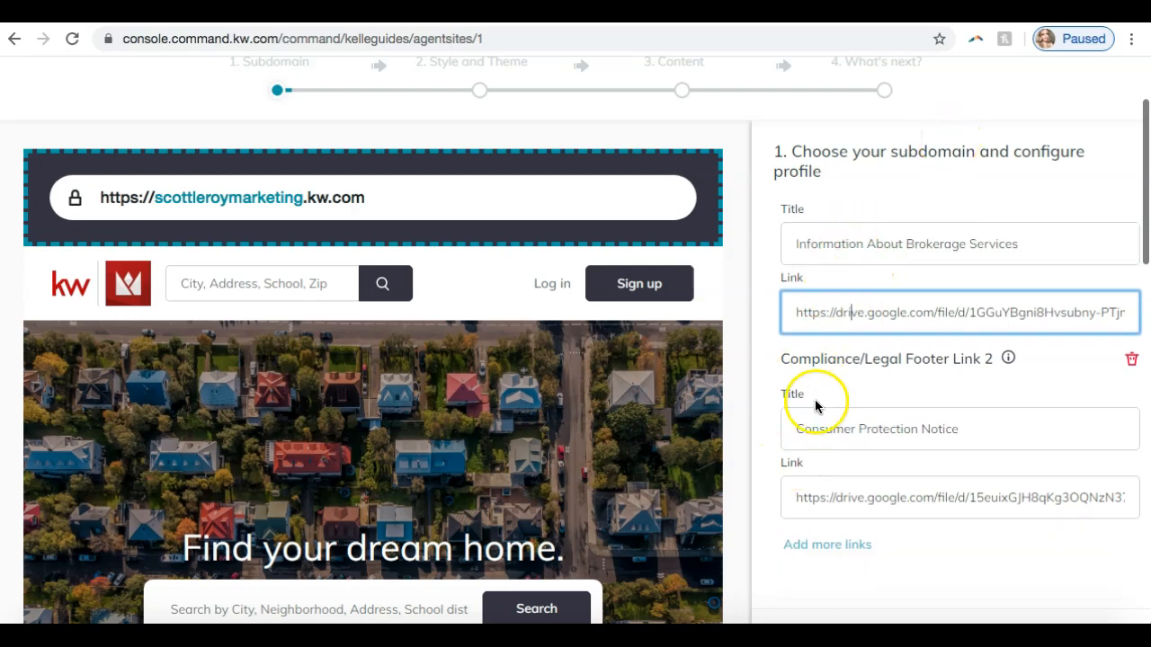
scroll(642, 395, "down", 5)
scroll(642, 397, "down", 10)
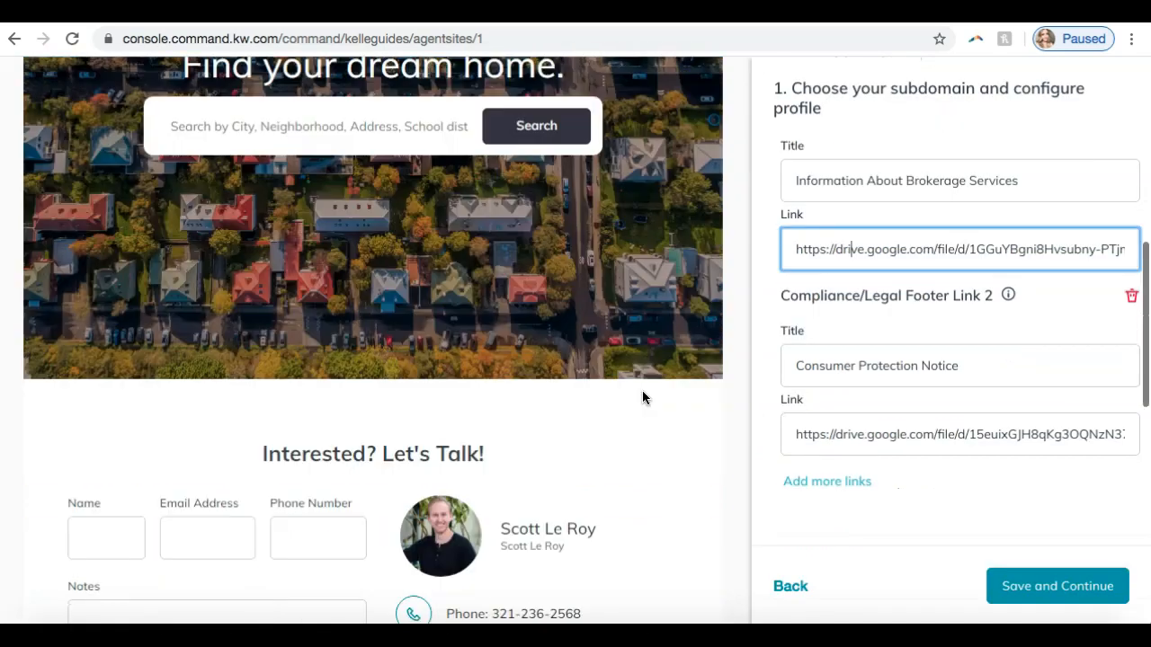
scroll(642, 398, "down", 4)
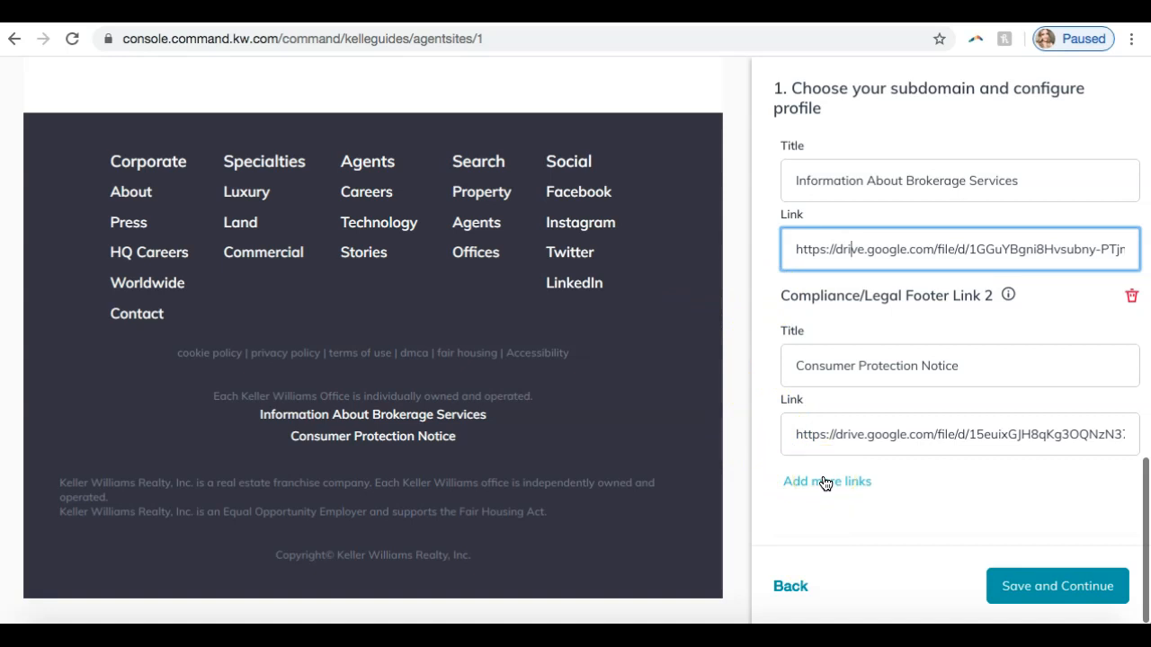
scroll(825, 483, "up", 10)
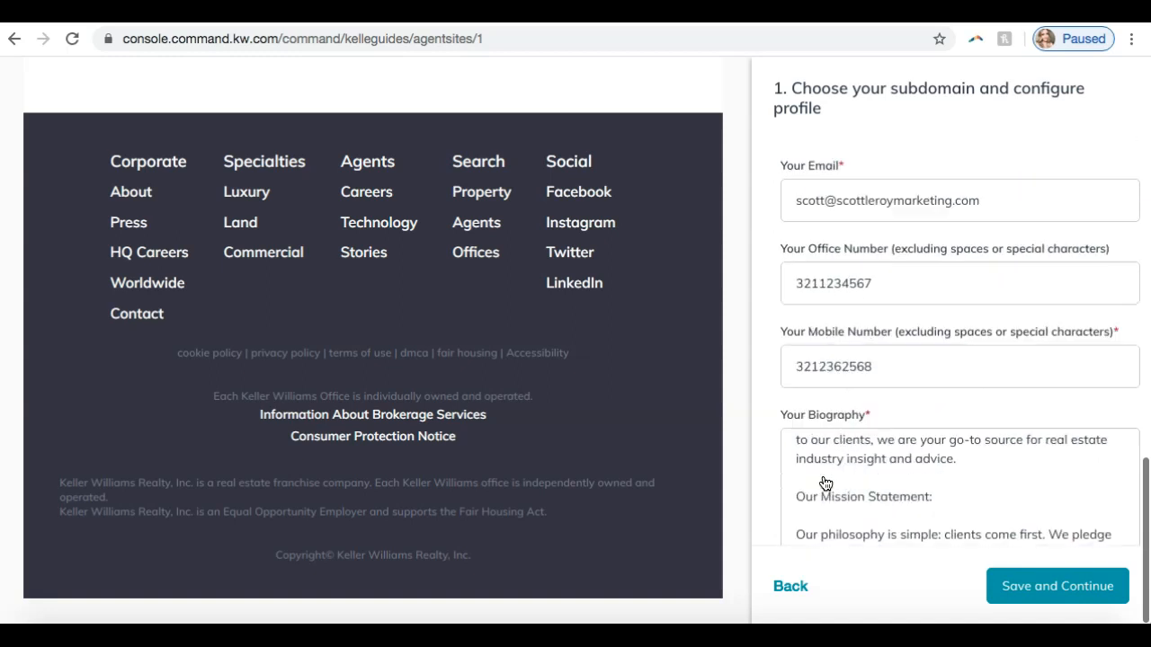
- Save the subdomain and marketing profile settings and continue to the Style and Theme stage
scroll(825, 484, "up", 3)
scroll(751, 442, "down", 1)
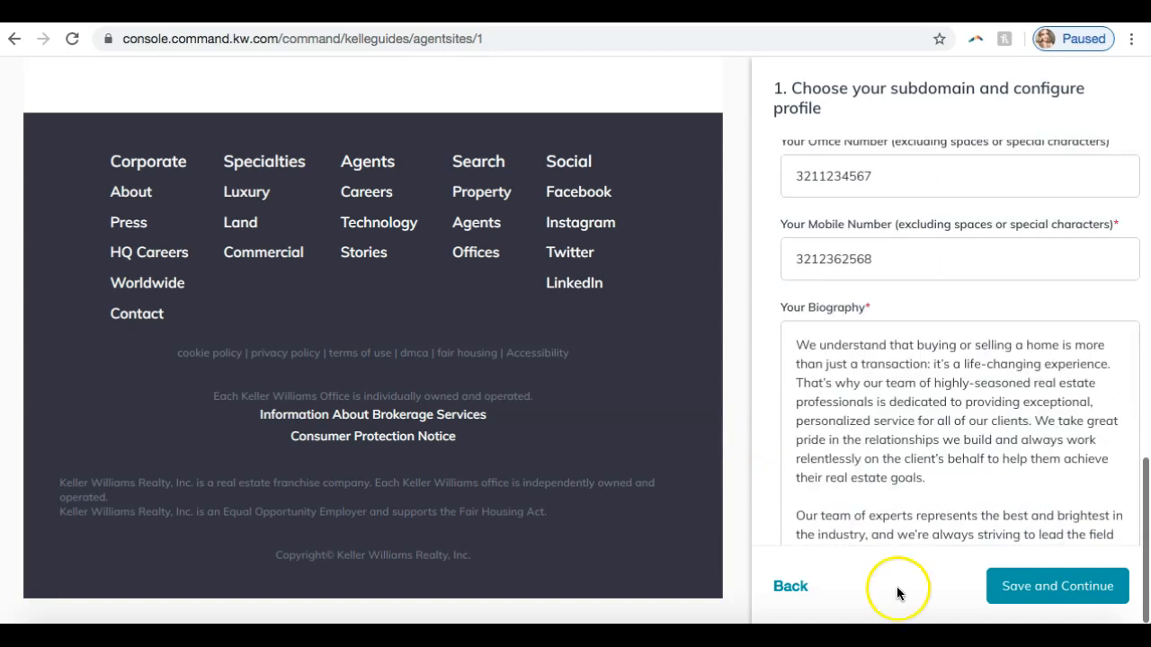
left_click(1043, 588)
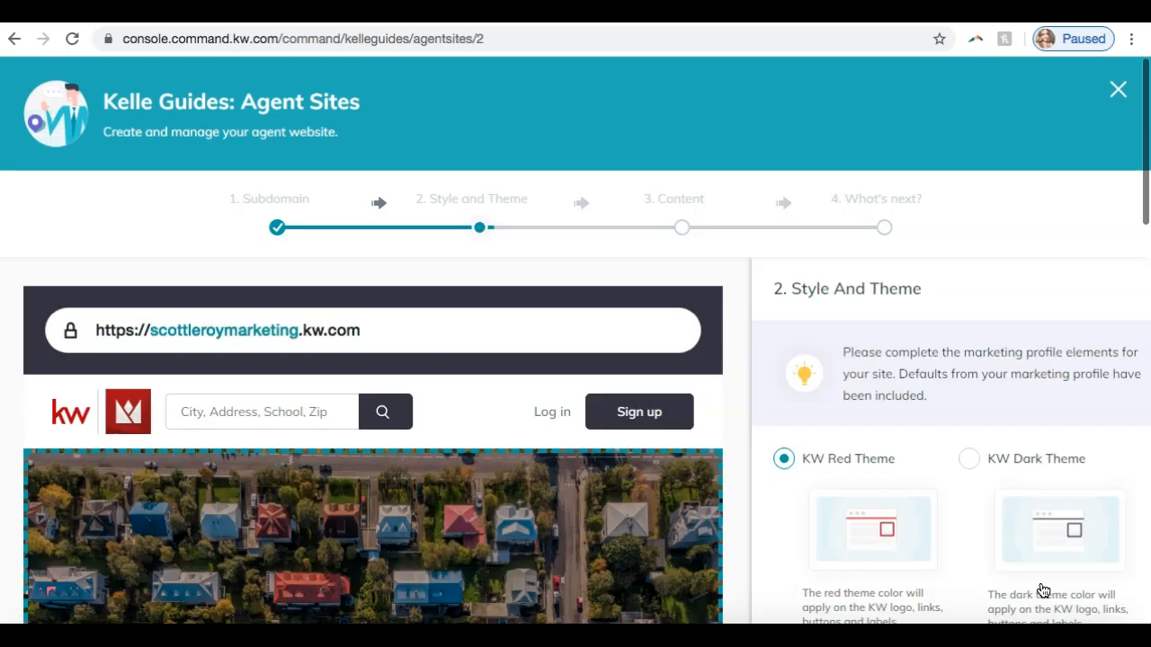
- Switch to join.me, read the viewers' questions in the meeting chat and close it
left_click(778, 634)
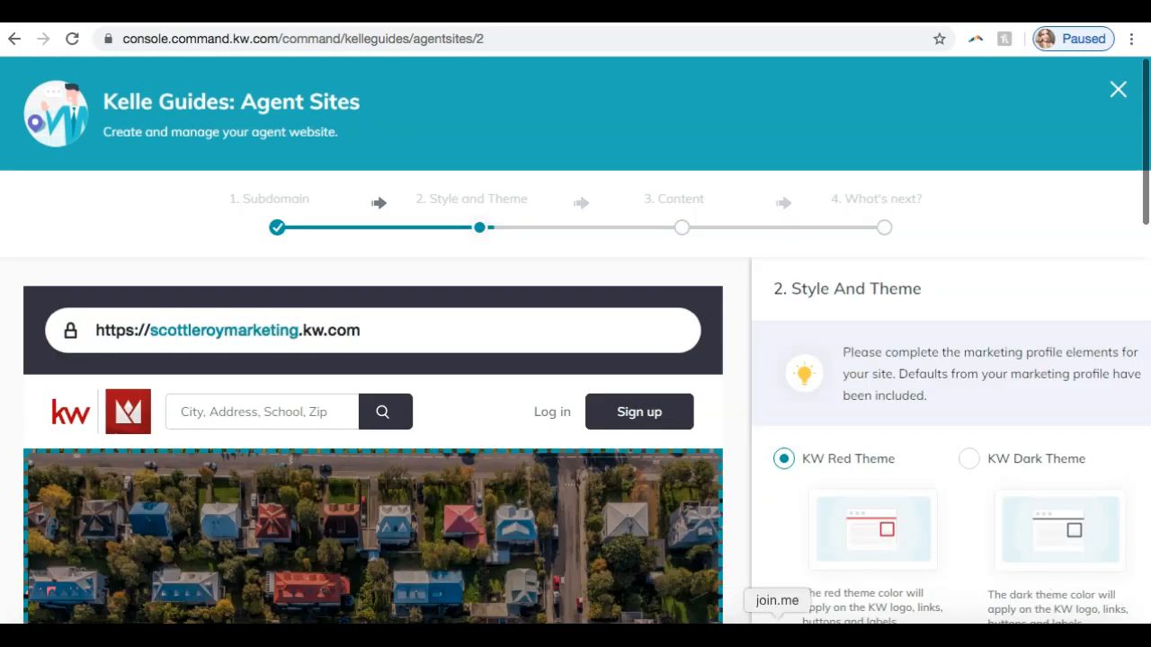
left_click(527, 40)
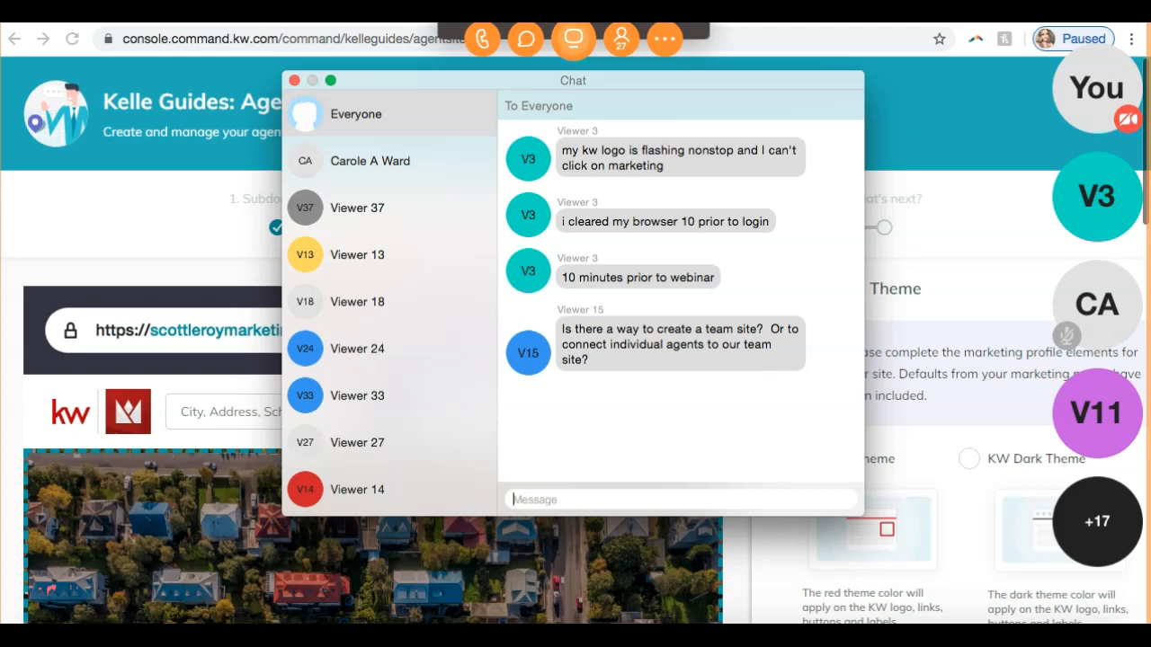
left_click(293, 83)
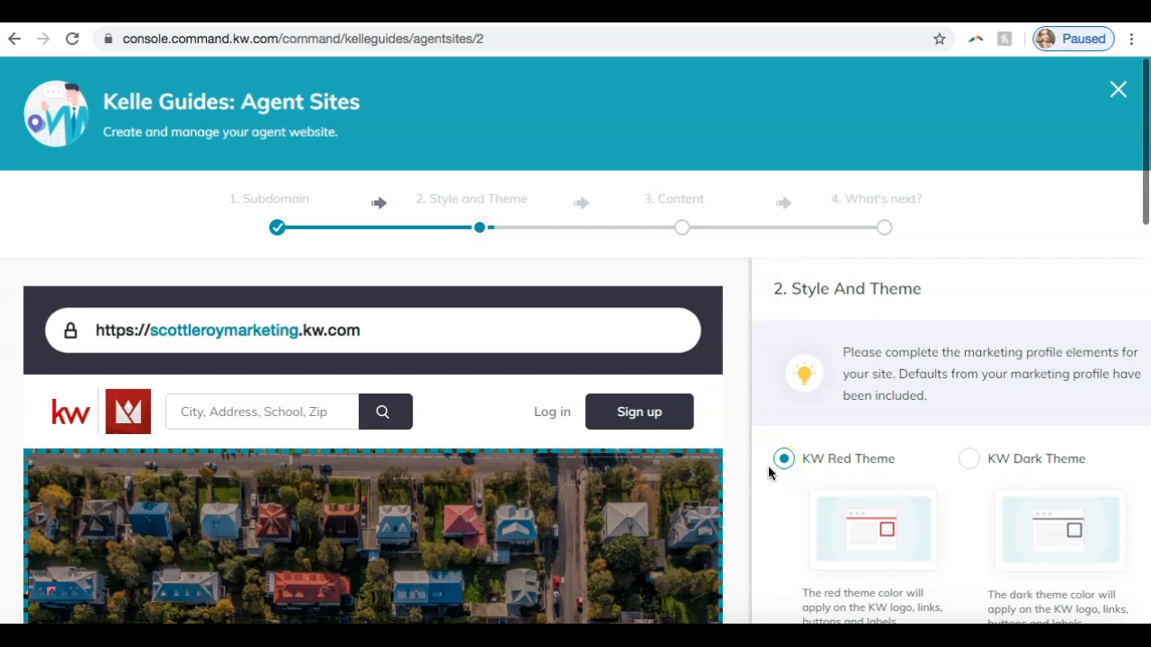
scroll(970, 252, "down", 2)
scroll(969, 252, "down", 2)
scroll(969, 252, "up", 4)
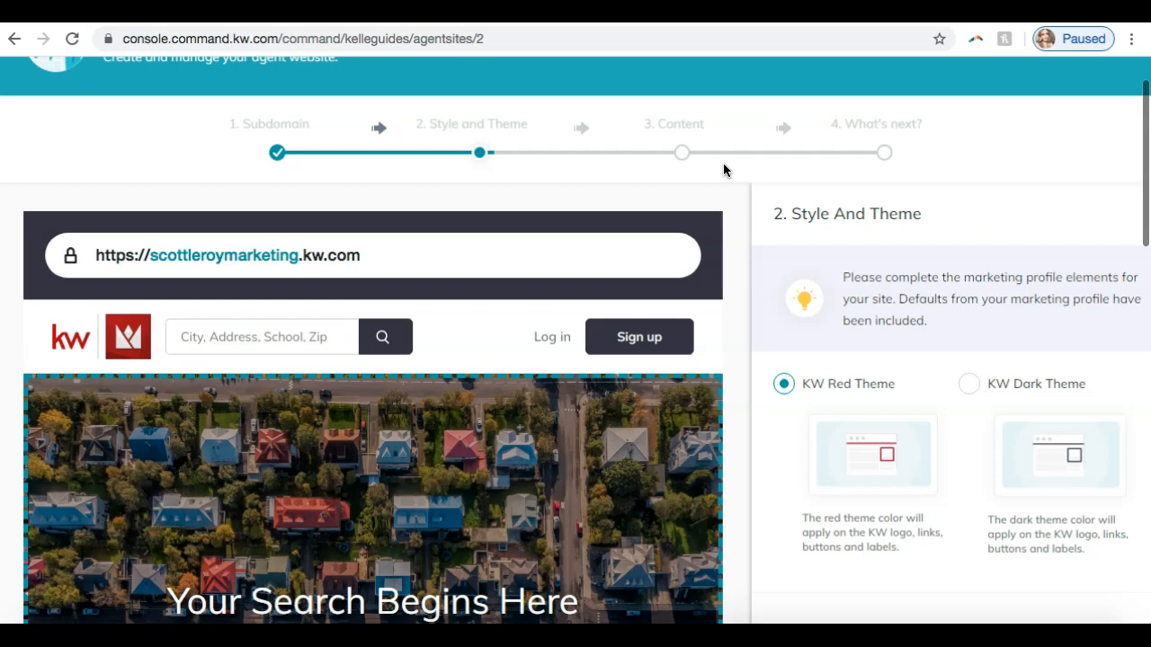
- Send the YouTube channel link to everyone in the join.me chat, check the posted message and close the chat
left_click(779, 622)
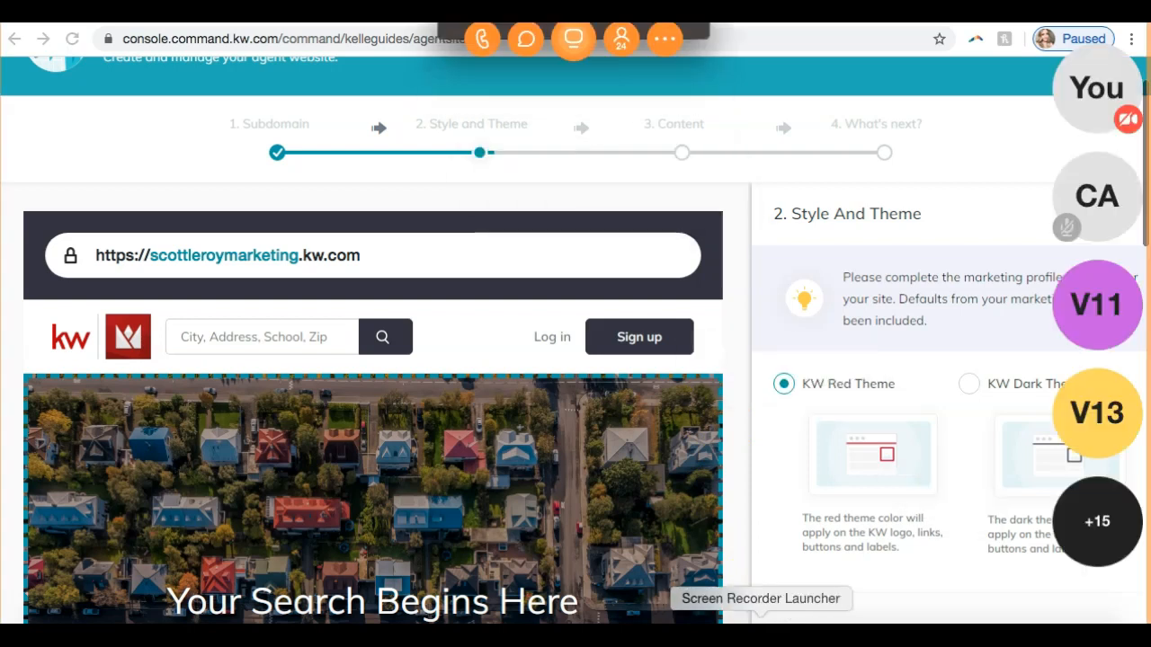
left_click(526, 39)
type("sc")
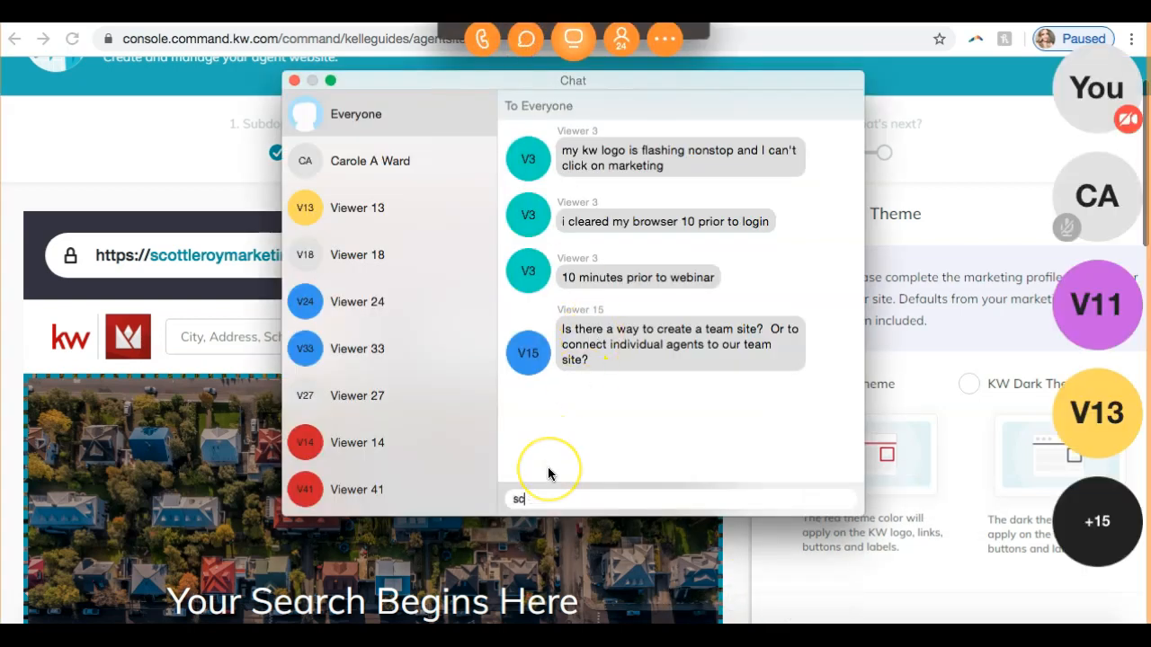
key("BackSpace")
key("BackSpace")
type("yout")
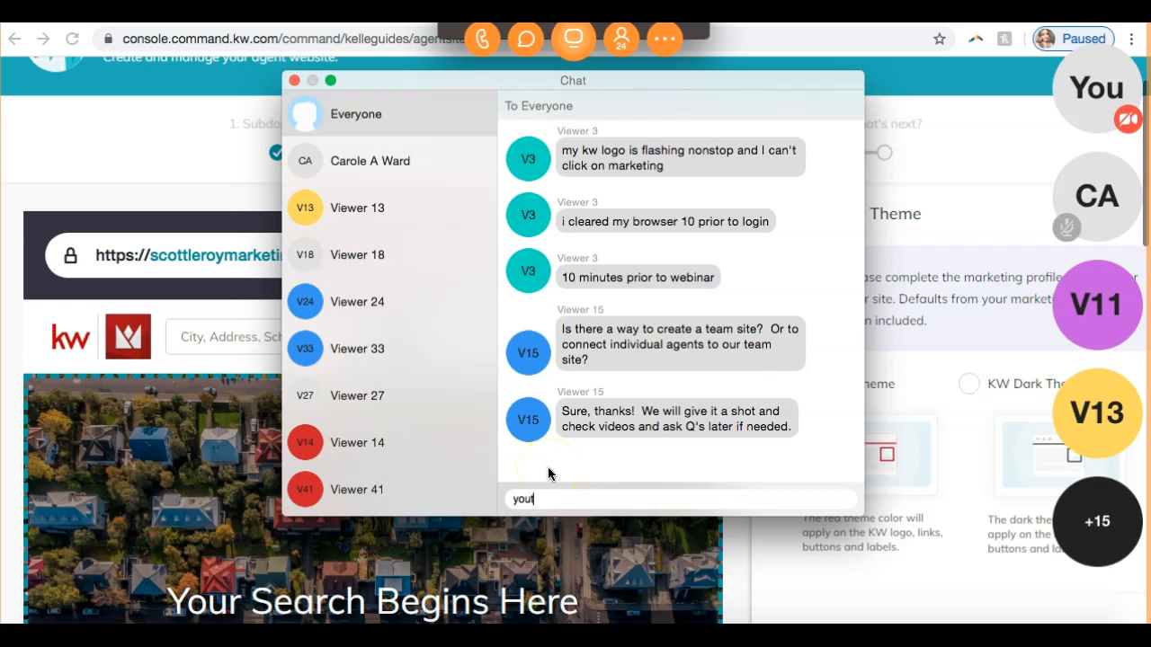
type("ube.com/scottleroymarketing")
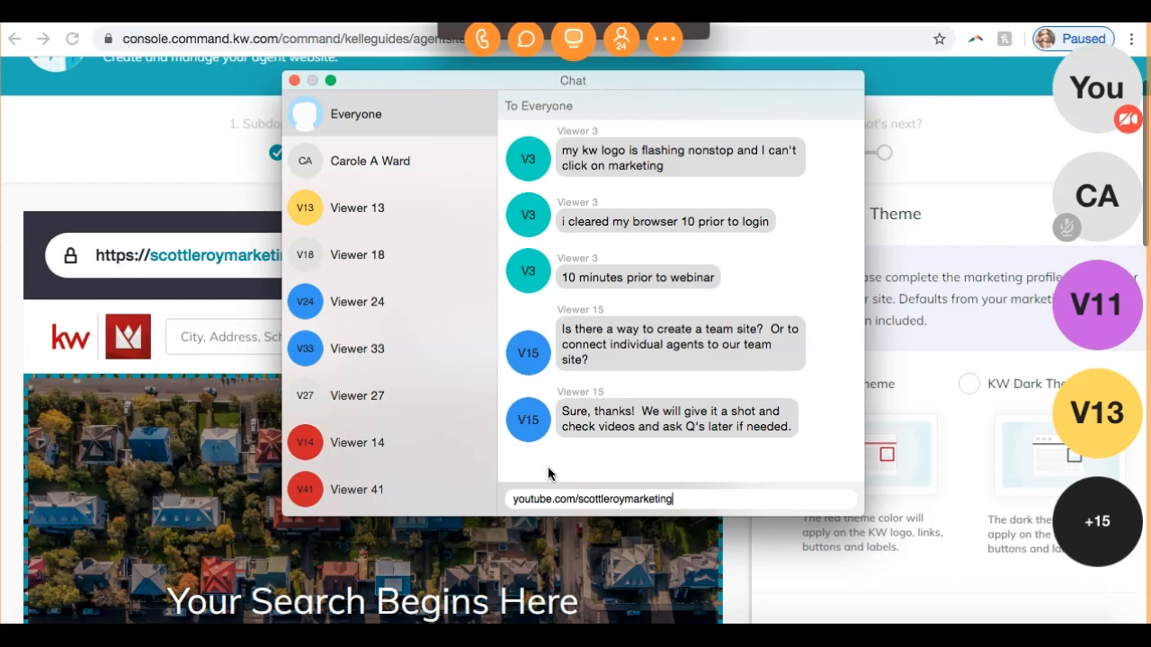
key("Return")
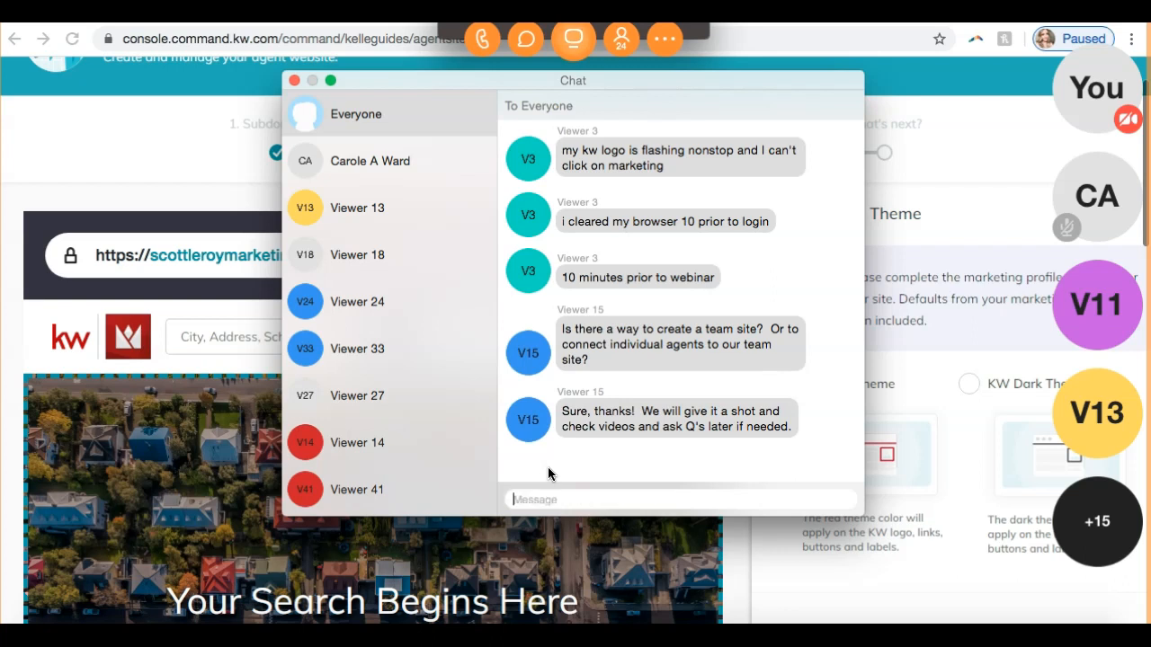
left_click(294, 80)
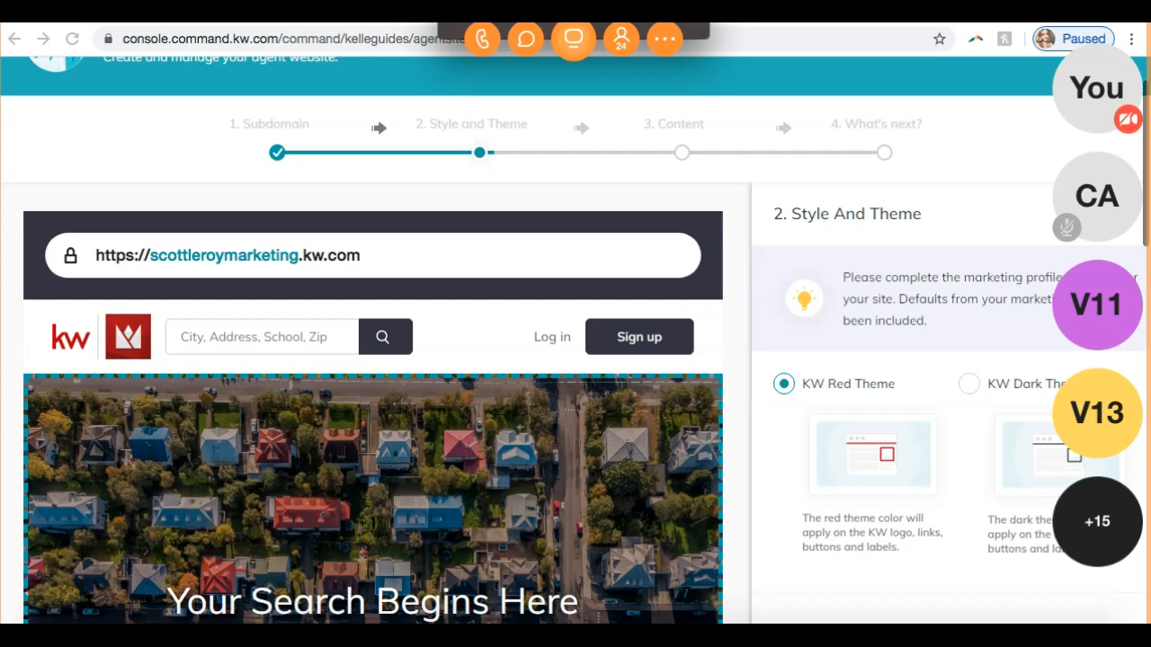
left_click(529, 41)
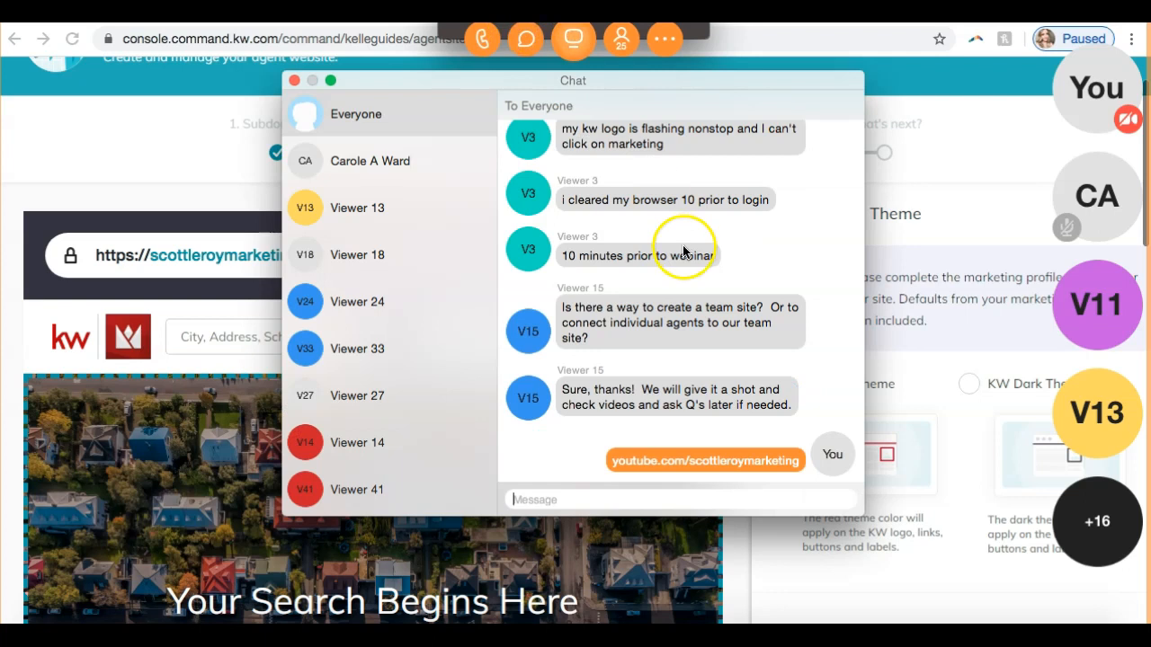
left_click(294, 80)
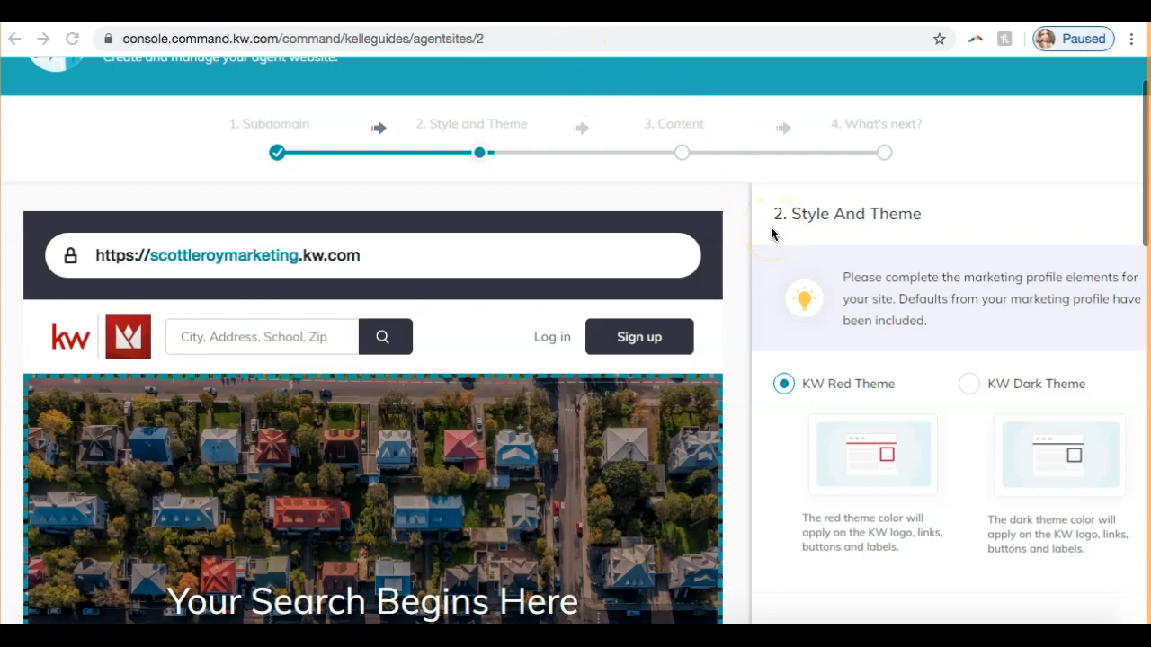
- Try the KW Dark Theme for the agent site and switch back to the KW Red Theme
scroll(770, 228, "down", 1)
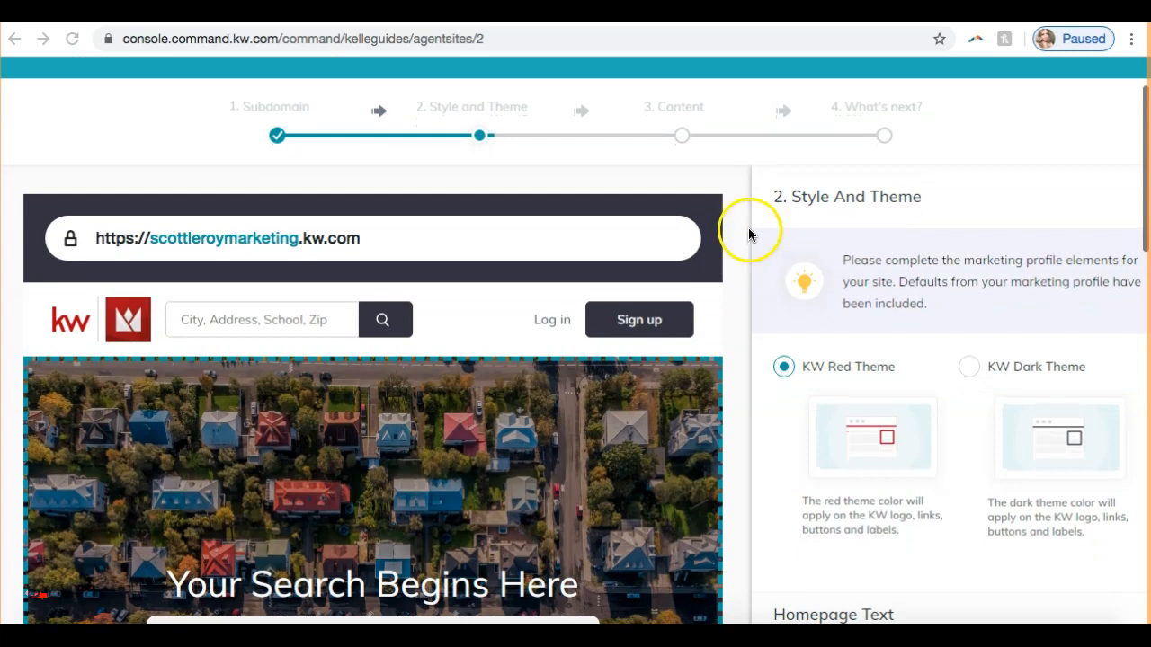
scroll(788, 243, "down", 1)
scroll(787, 243, "up", 1)
scroll(1068, 244, "down", 1)
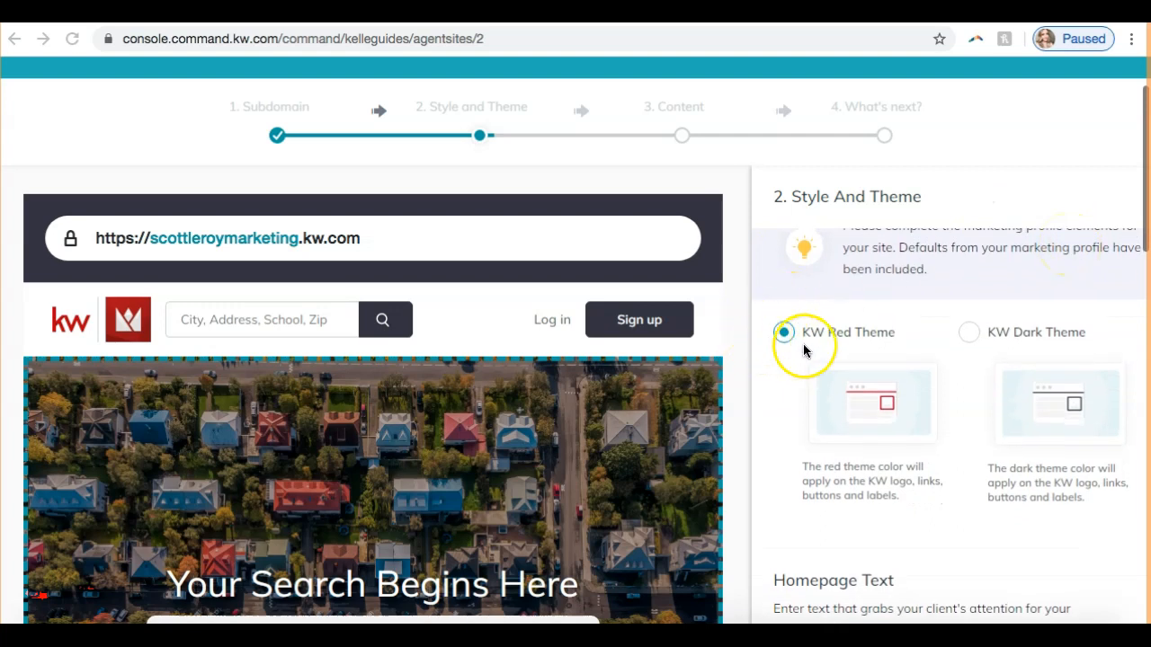
left_click(975, 336)
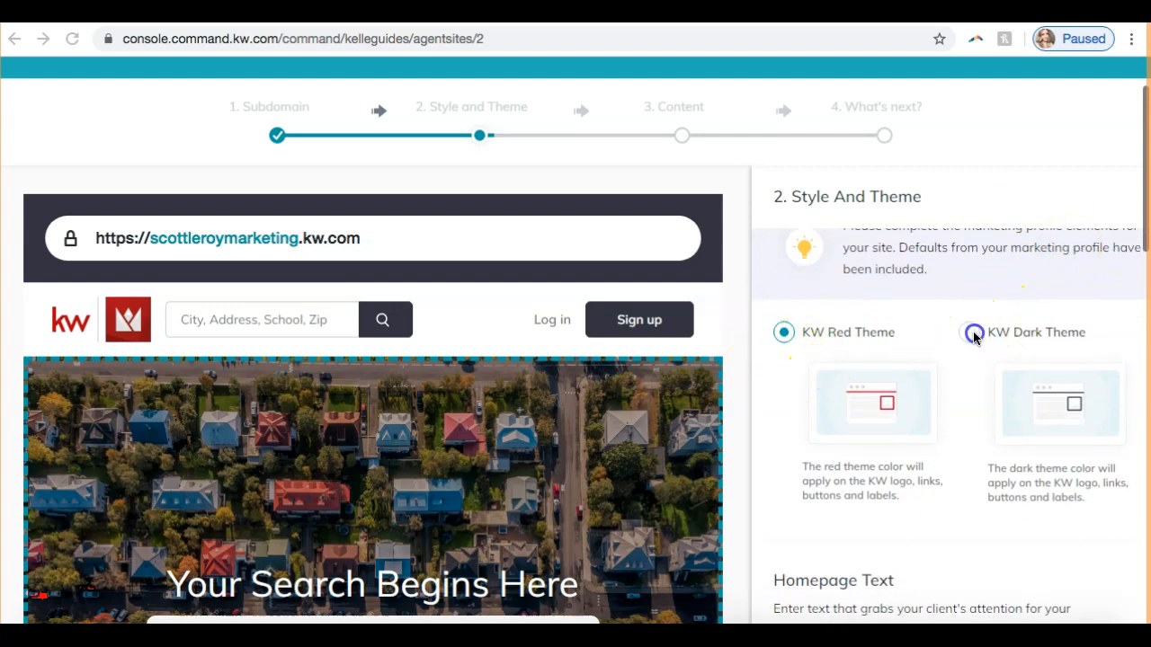
left_click(970, 332)
left_click(784, 332)
- Examine the website preview down to its footer and try the KW Dark Theme against the KW Red Theme
scroll(672, 382, "down", 10)
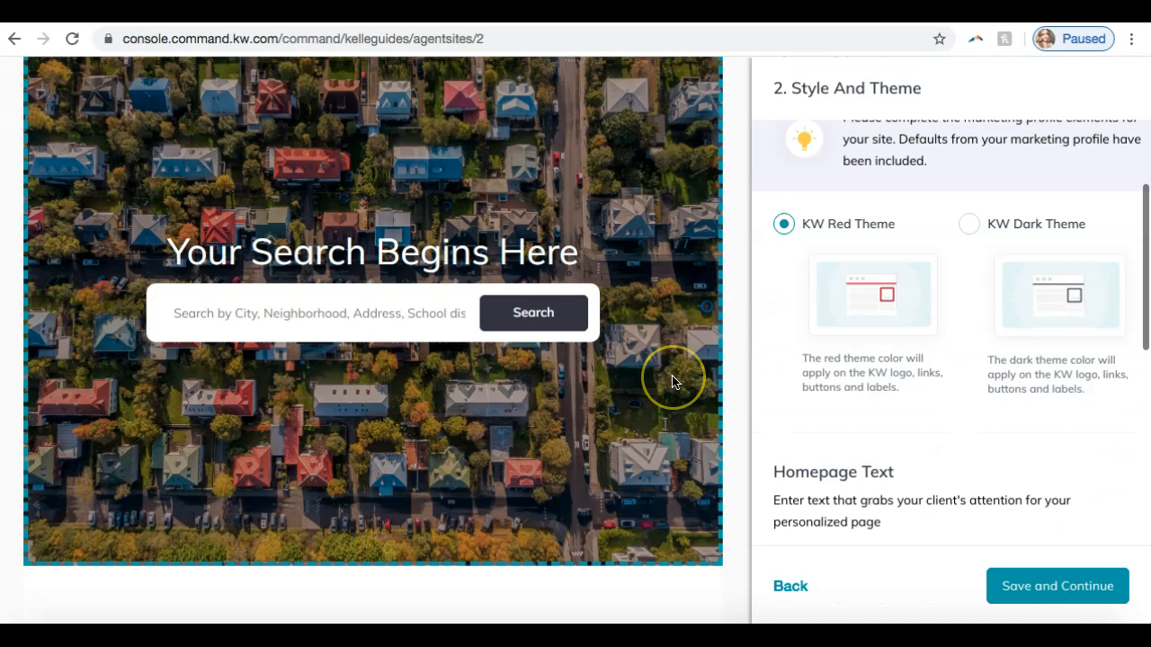
scroll(673, 382, "down", 5)
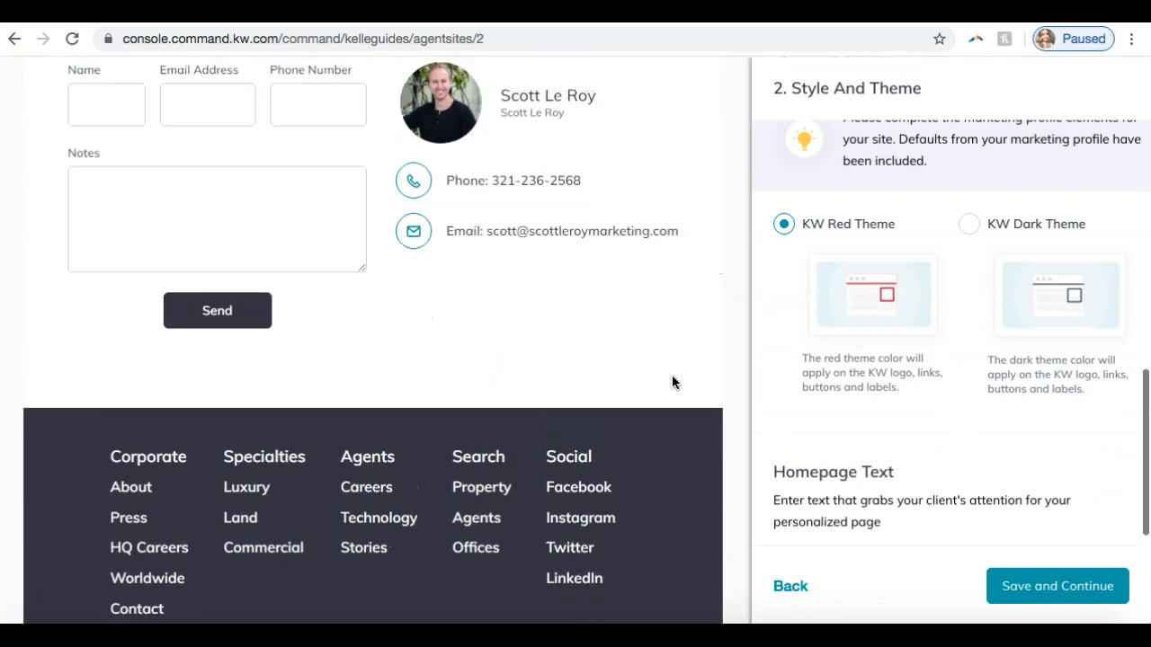
scroll(673, 382, "down", 2)
left_click(968, 226)
left_click(783, 224)
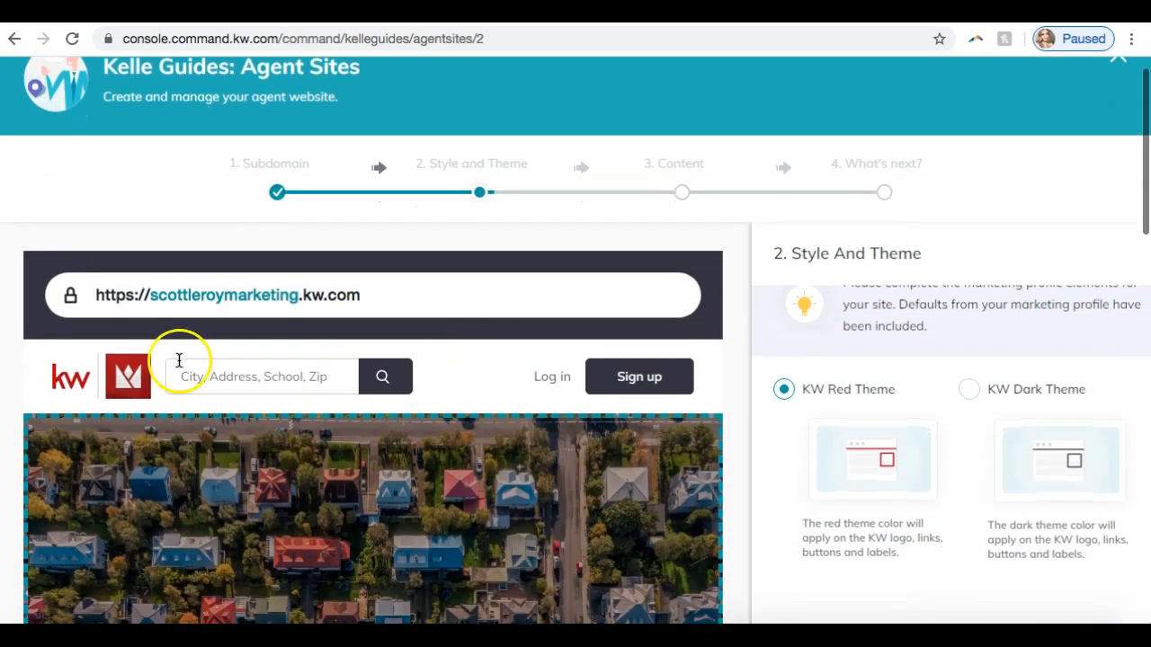
- Compare the header logo's colour under the KW Dark Theme and the KW Red Theme, ending on KW Red Theme
left_click(128, 380)
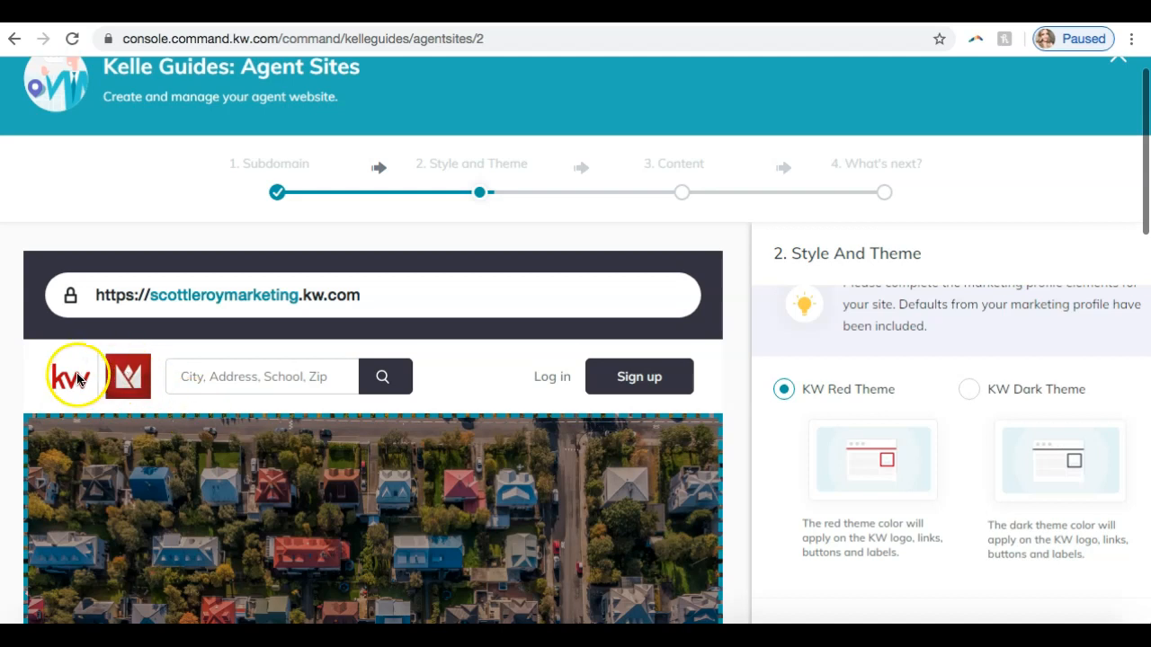
left_click(968, 390)
left_click(783, 389)
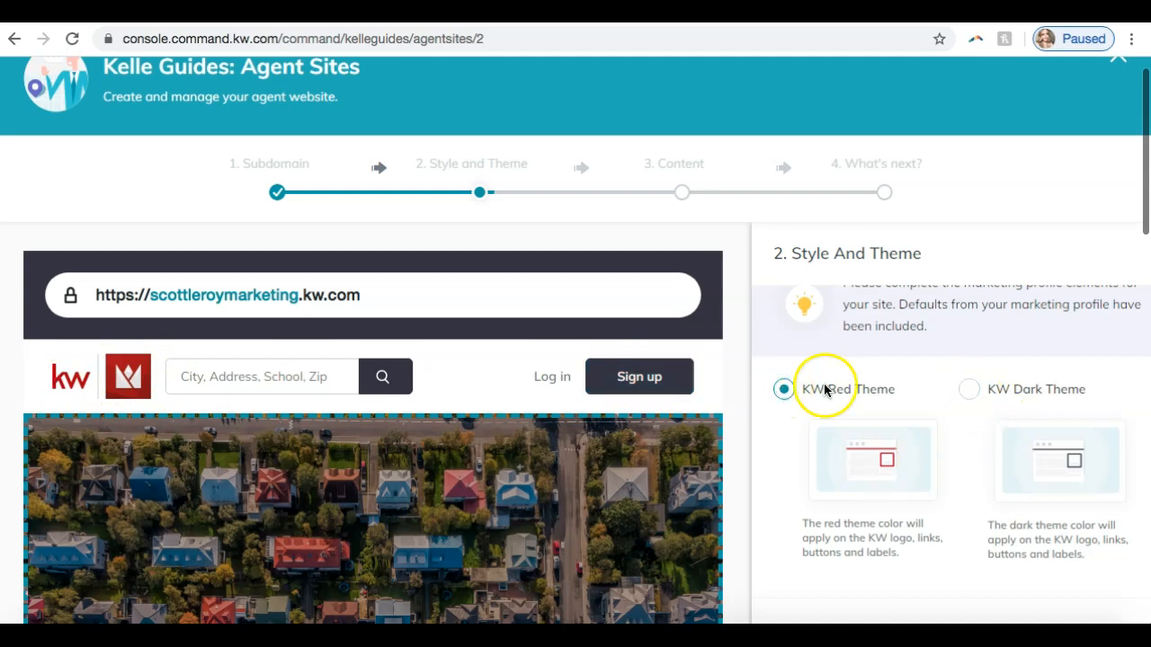
left_click(969, 389)
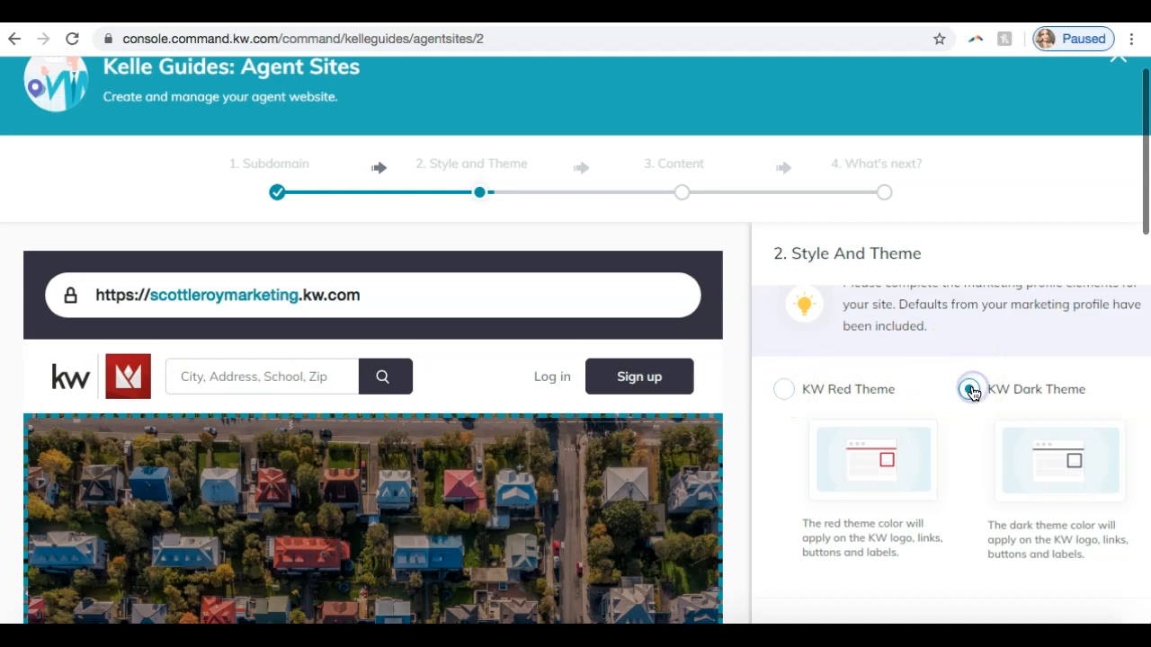
left_click(773, 391)
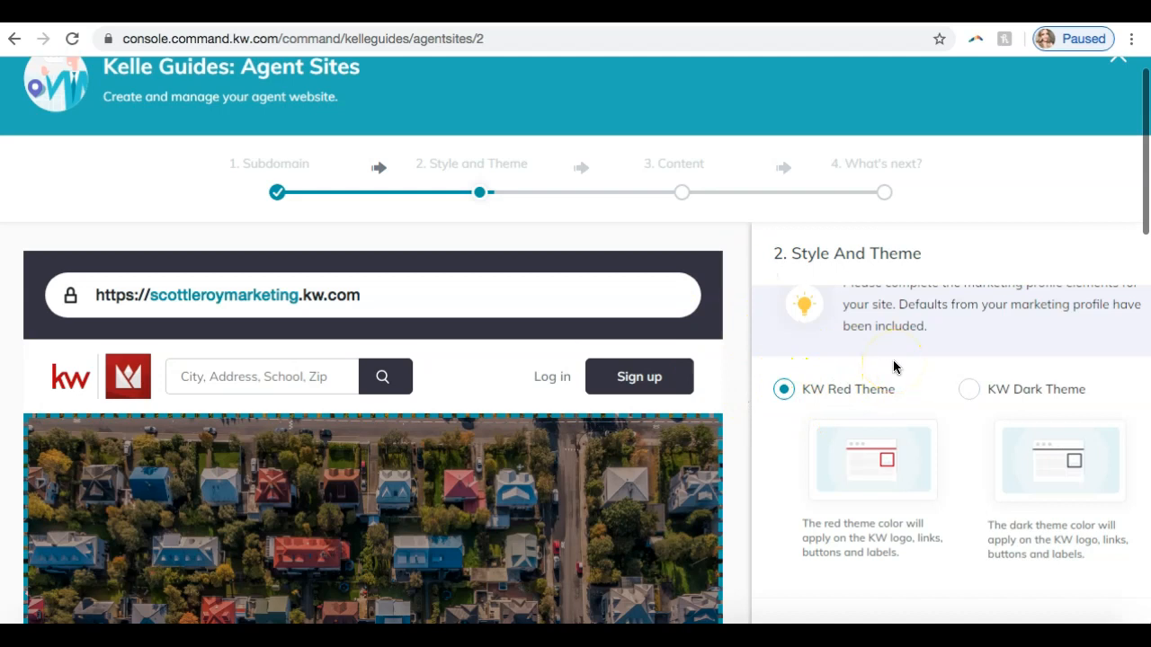
- Replace the Homepage Text with "For All Your Real Estate Needs"
scroll(893, 366, "down", 3)
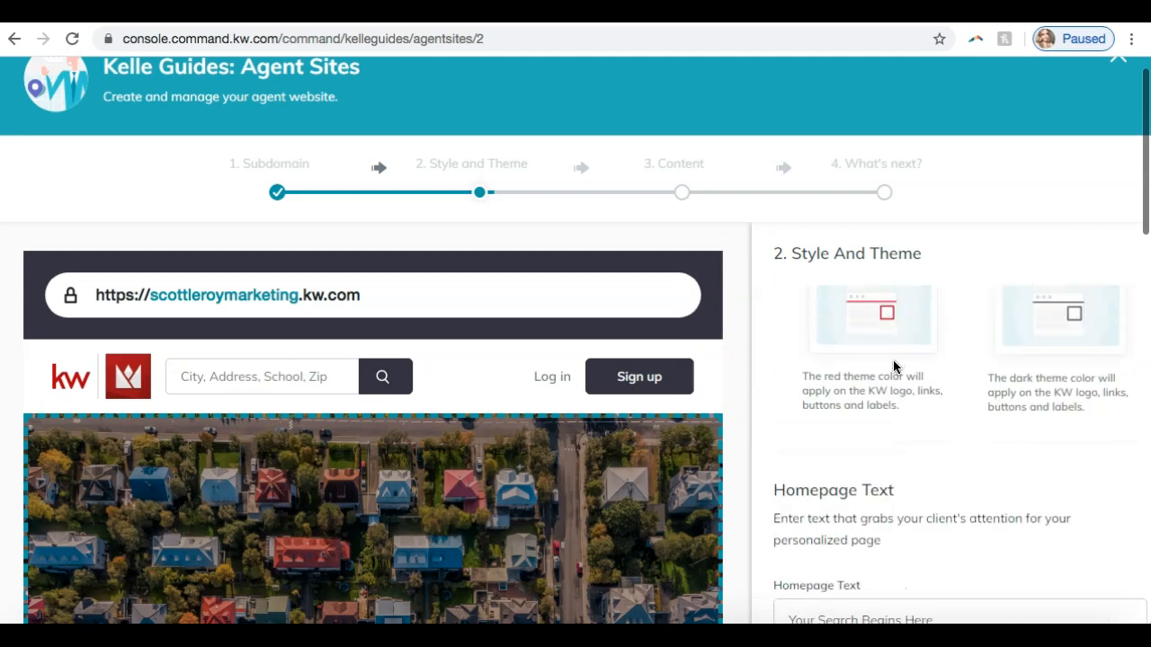
scroll(893, 366, "down", 1)
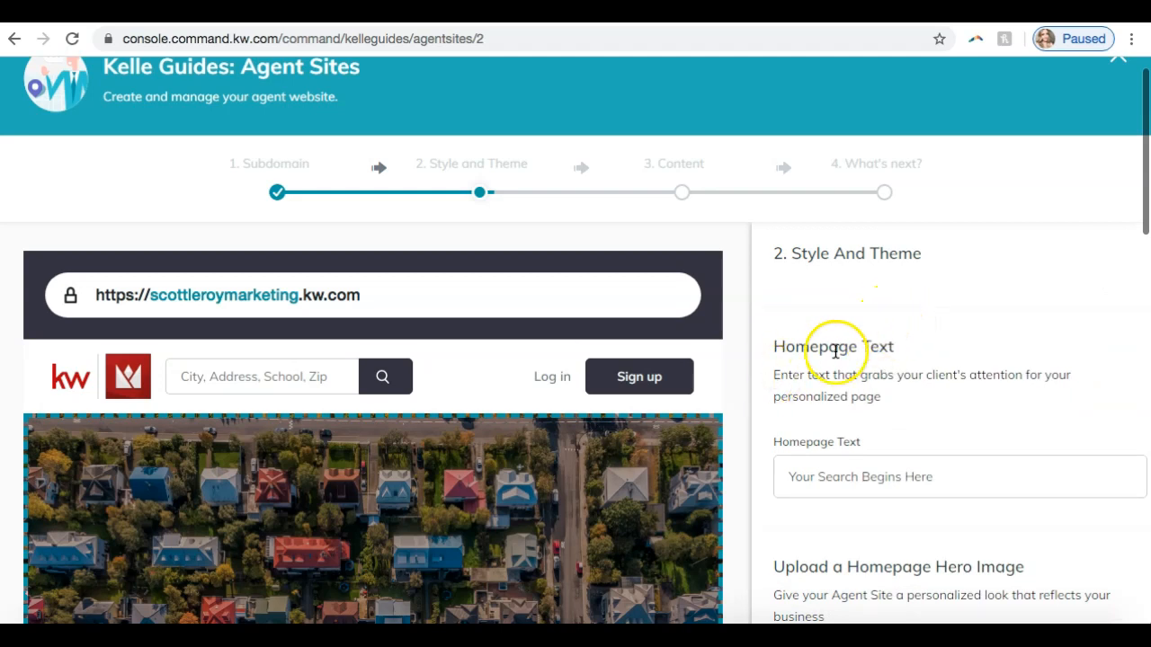
scroll(608, 451, "down", 3)
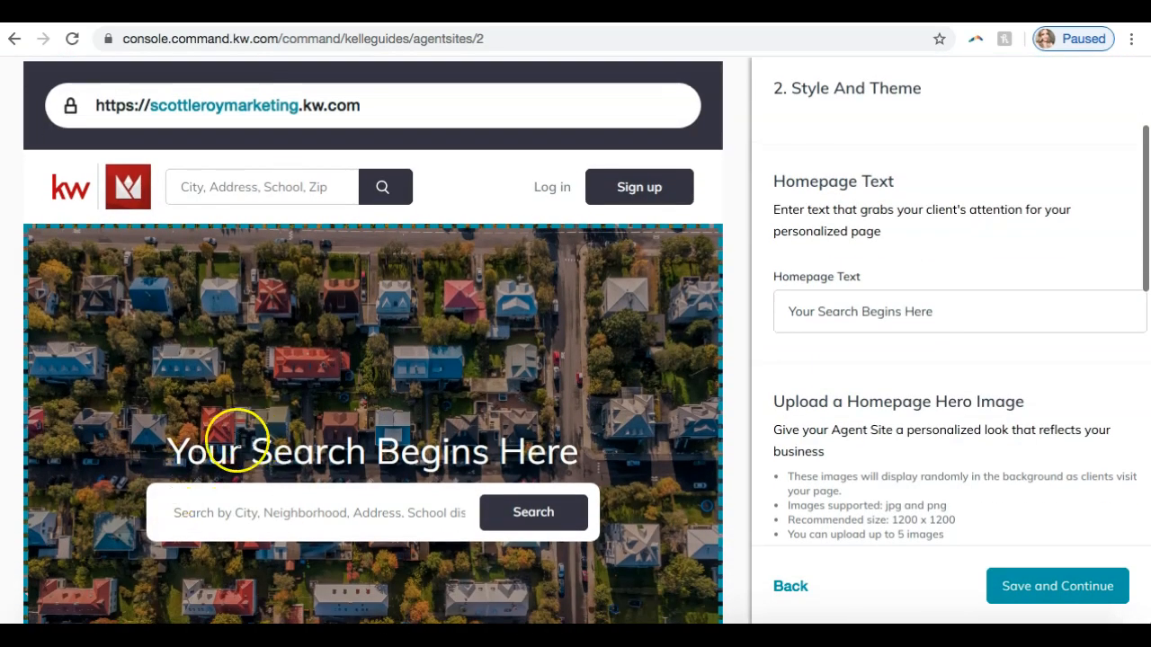
double_click(1003, 324)
triple_click(1003, 323)
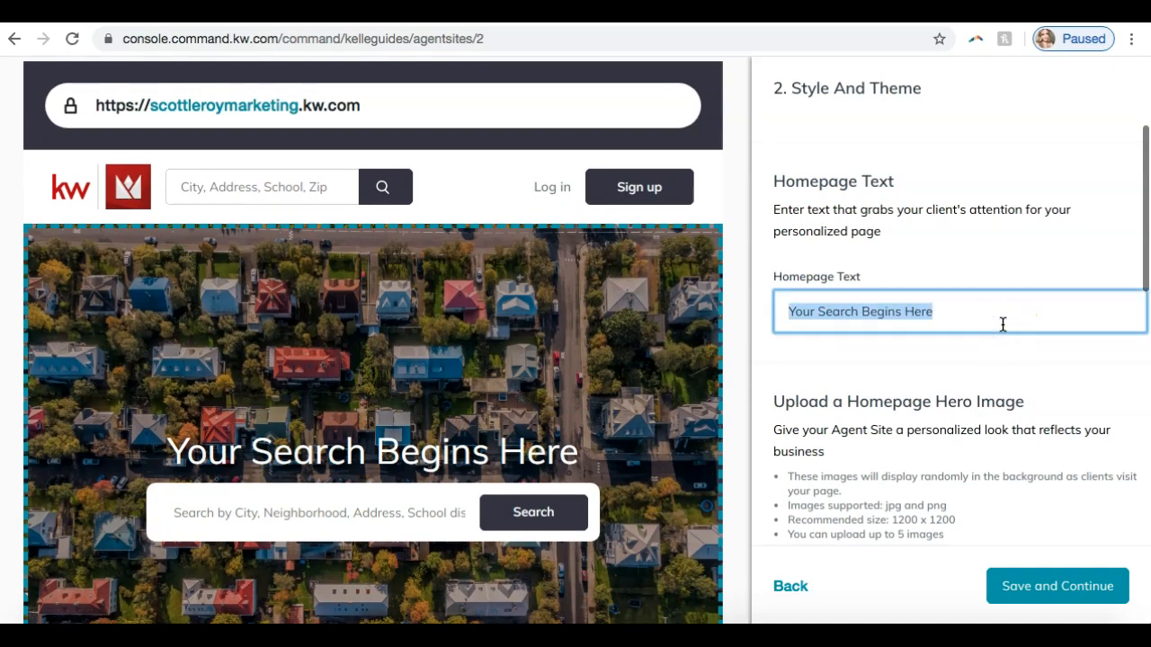
key("BackSpace")
type("For All Your")
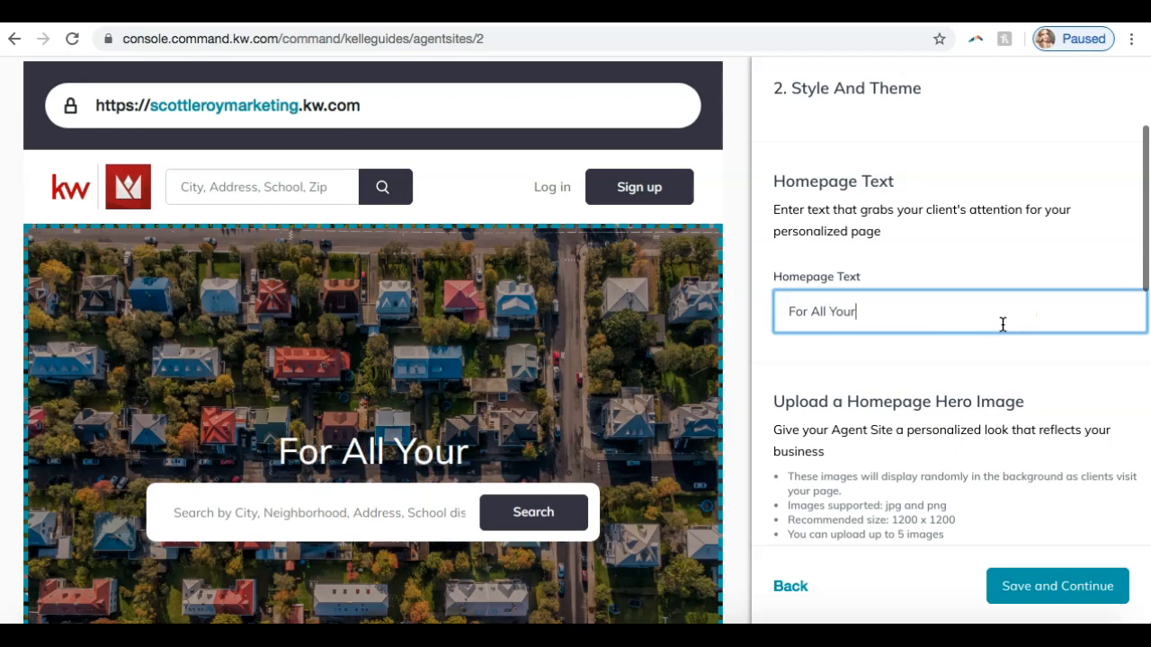
type(" Real Estate Needs")
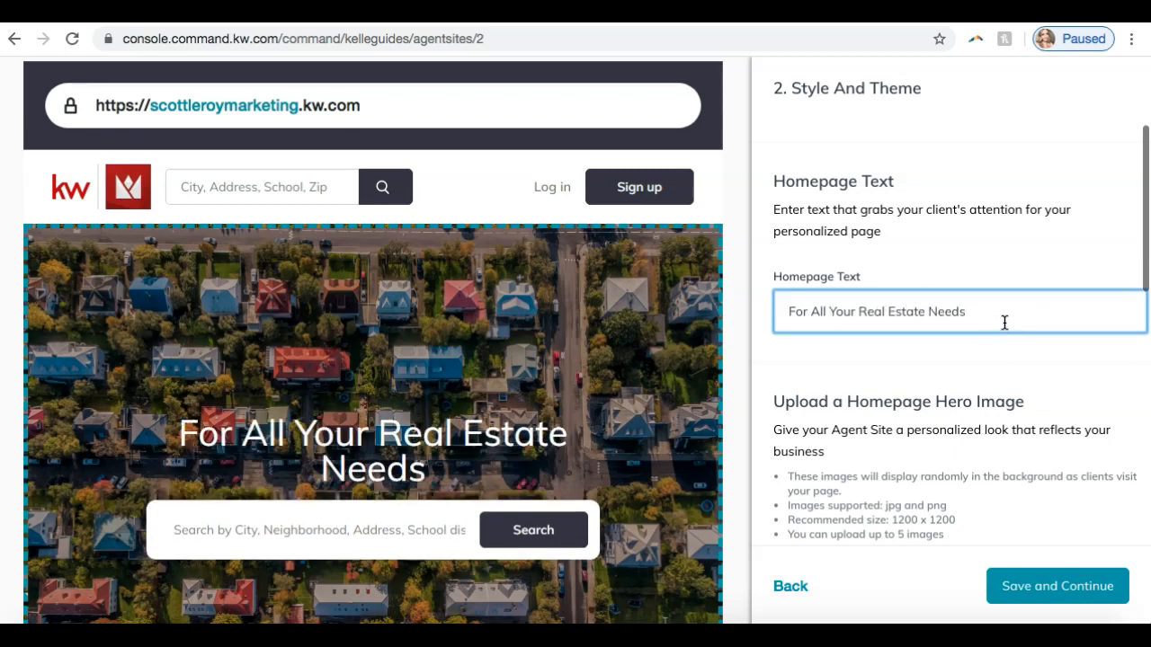
left_click(1015, 311)
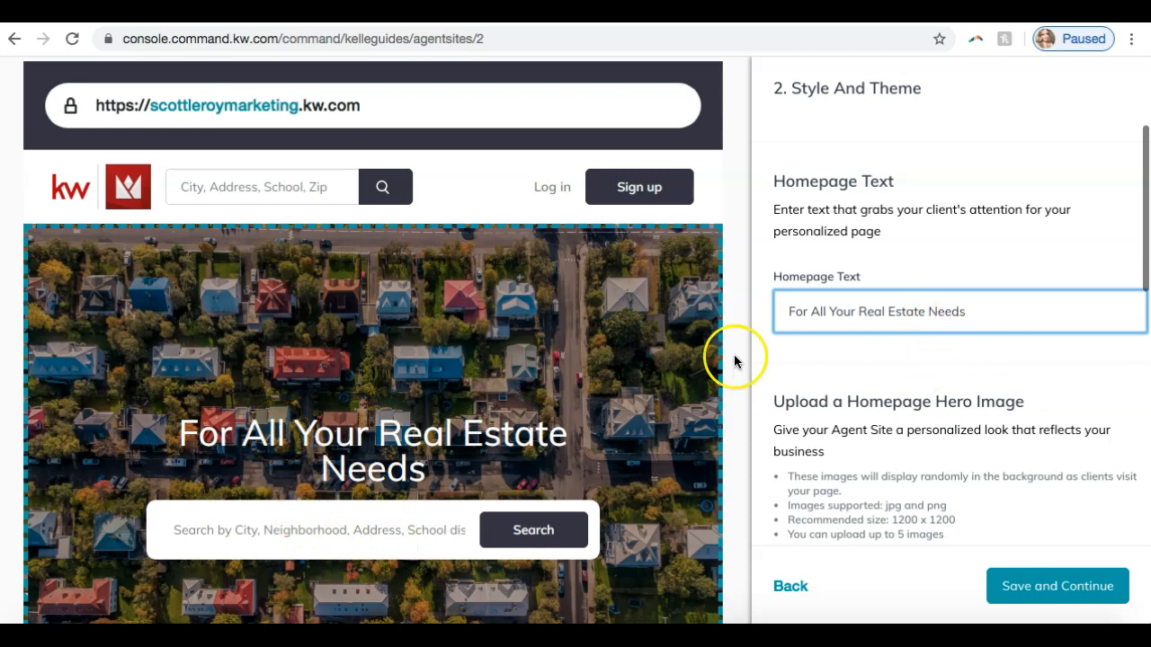
- Review the homepage hero image upload requirements and current image, and compare them with the live agent site's homepage background
scroll(975, 411, "down", 2)
scroll(974, 411, "down", 3)
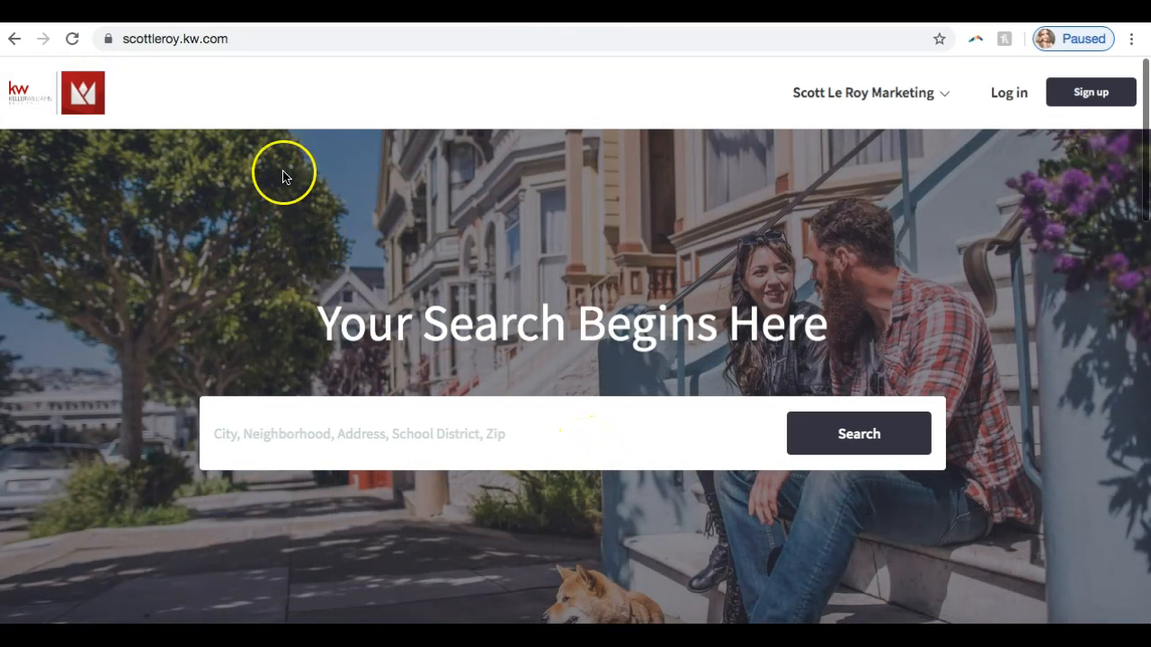
left_click(225, 13)
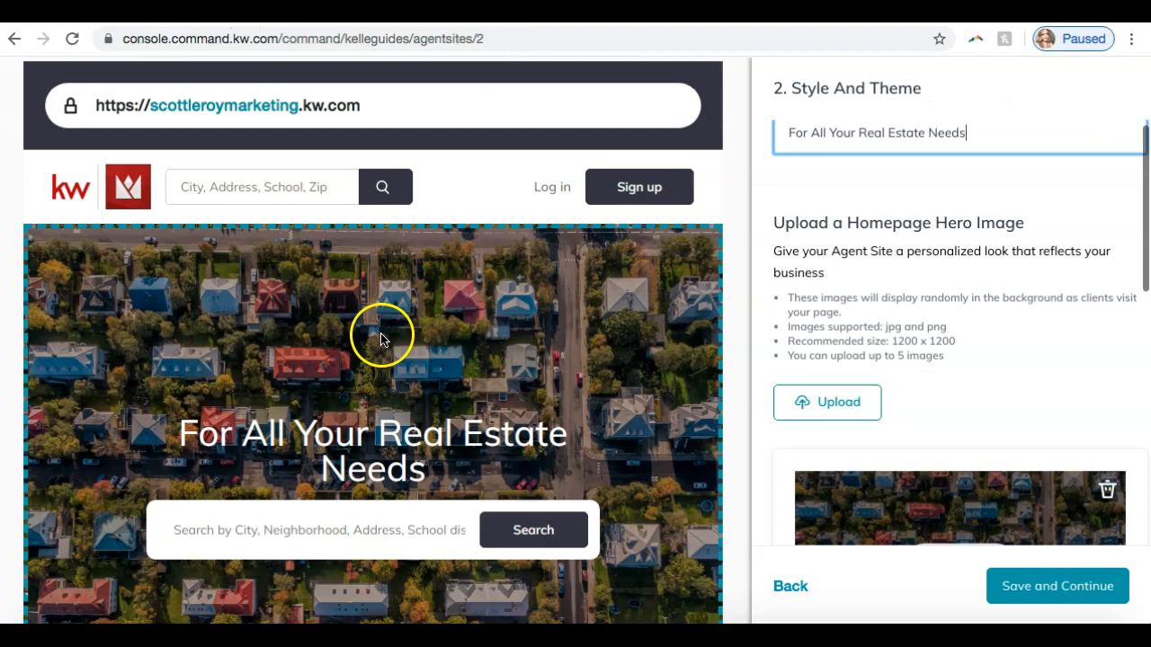
scroll(969, 351, "down", 3)
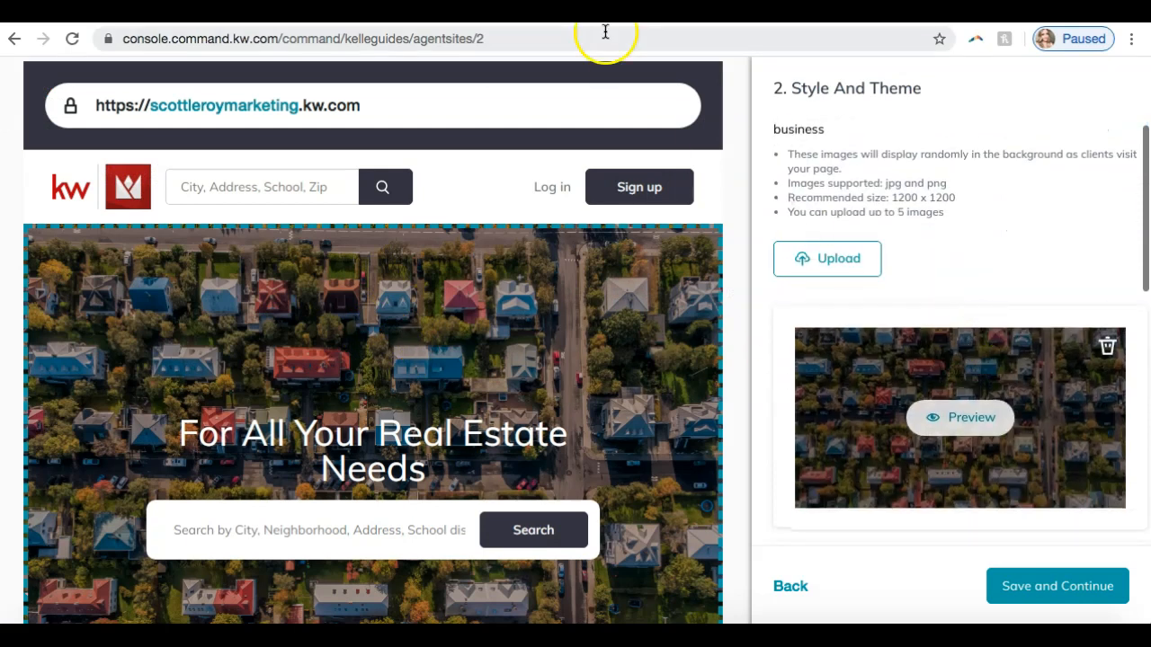
left_click(607, 13)
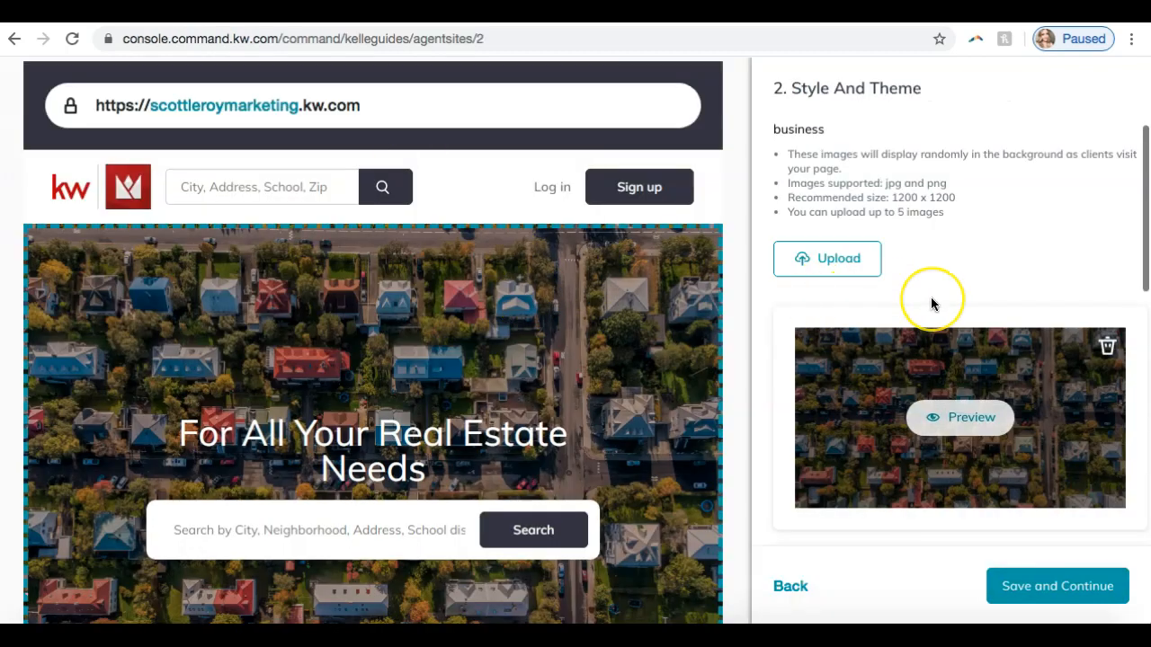
- Look through the homepage hero images and preview the photo of the couple with a dog on the website preview
scroll(932, 304, "down", 3)
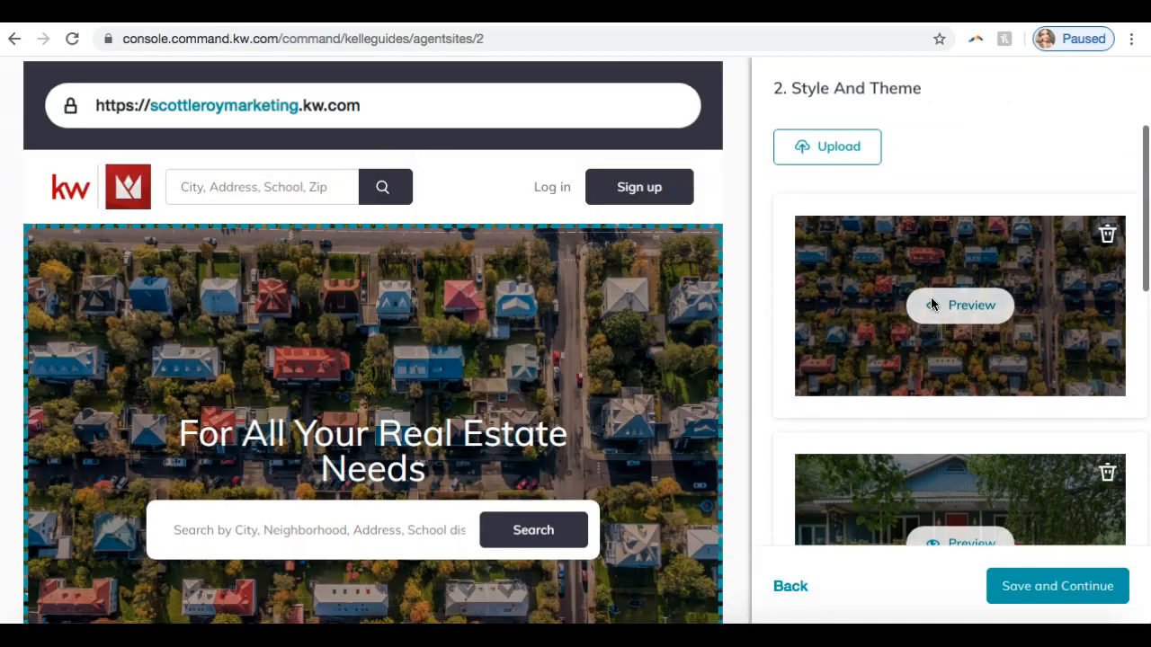
scroll(931, 304, "up", 3)
scroll(932, 303, "down", 5)
scroll(932, 304, "down", 10)
scroll(932, 309, "down", 4)
left_click(951, 406)
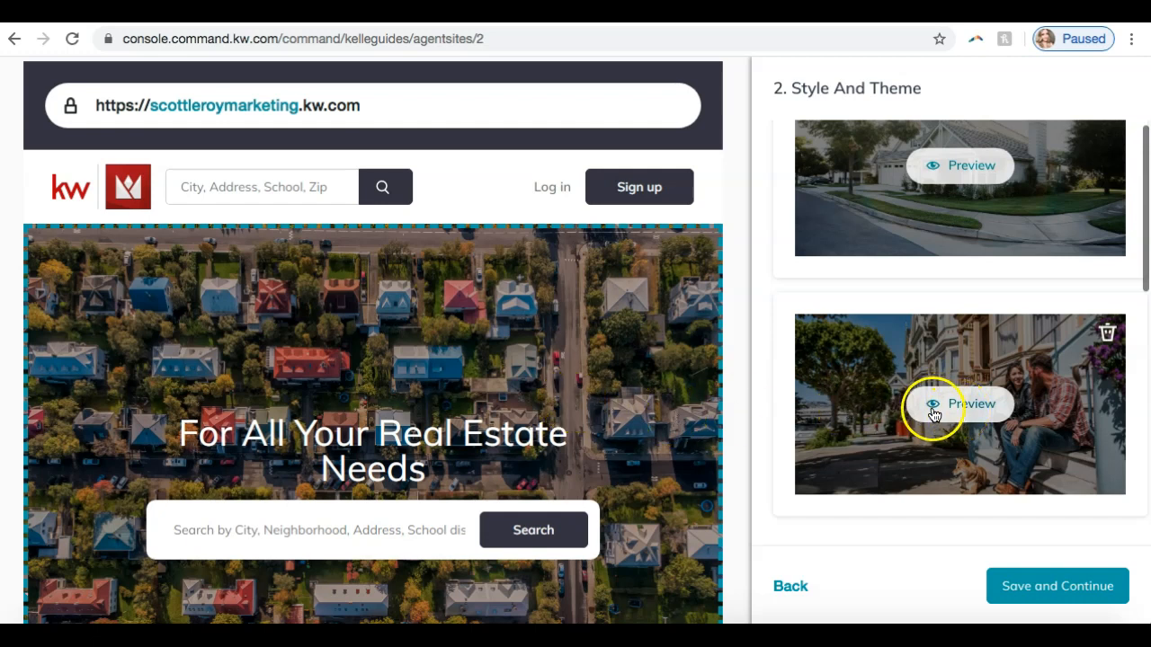
left_click(935, 412)
scroll(560, 391, "down", 2)
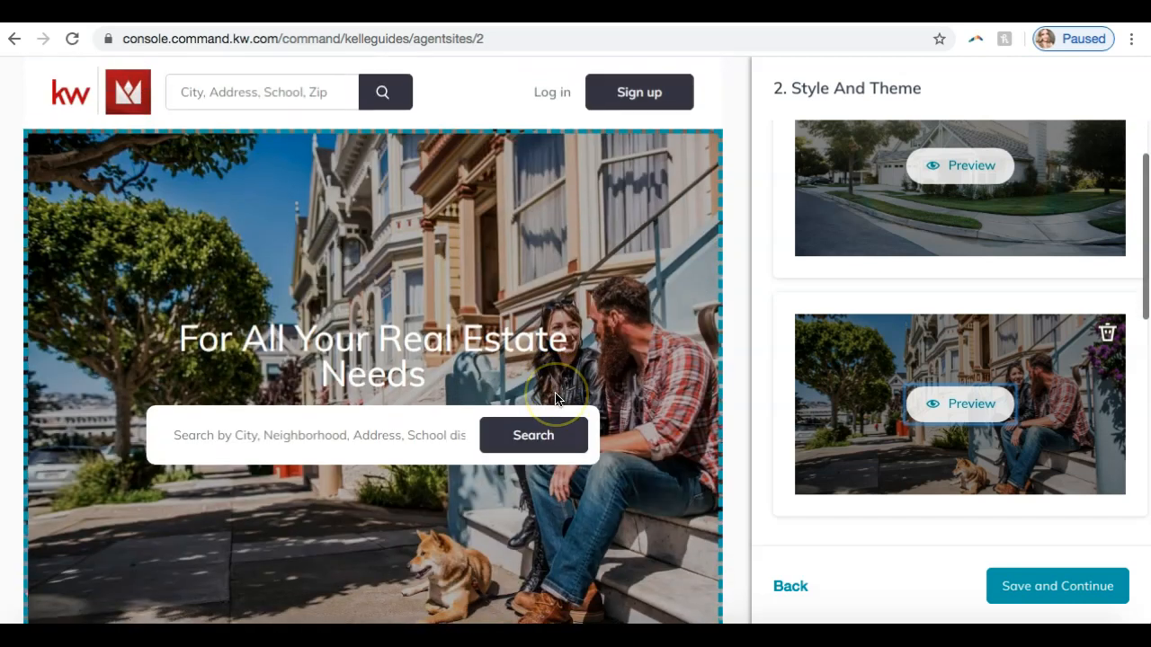
scroll(920, 400, "up", 5)
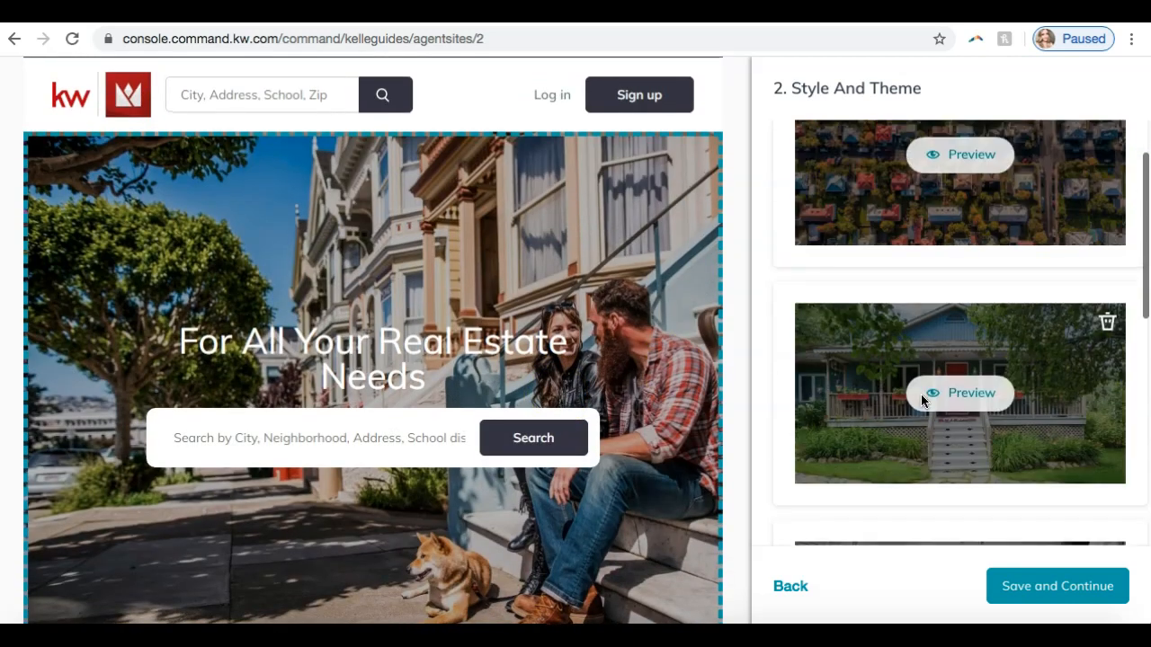
- Recheck the hero image requirements and the available images, and save the Style and Theme settings to continue to the Content step
scroll(921, 400, "up", 1)
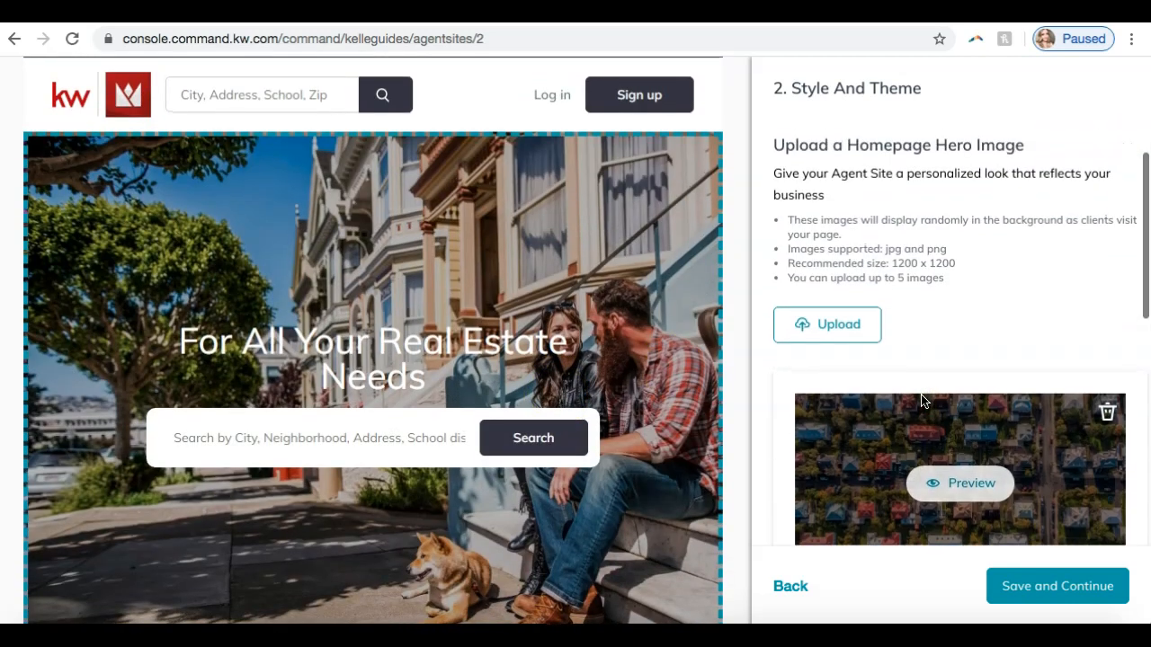
scroll(921, 400, "down", 3)
scroll(922, 401, "up", 1)
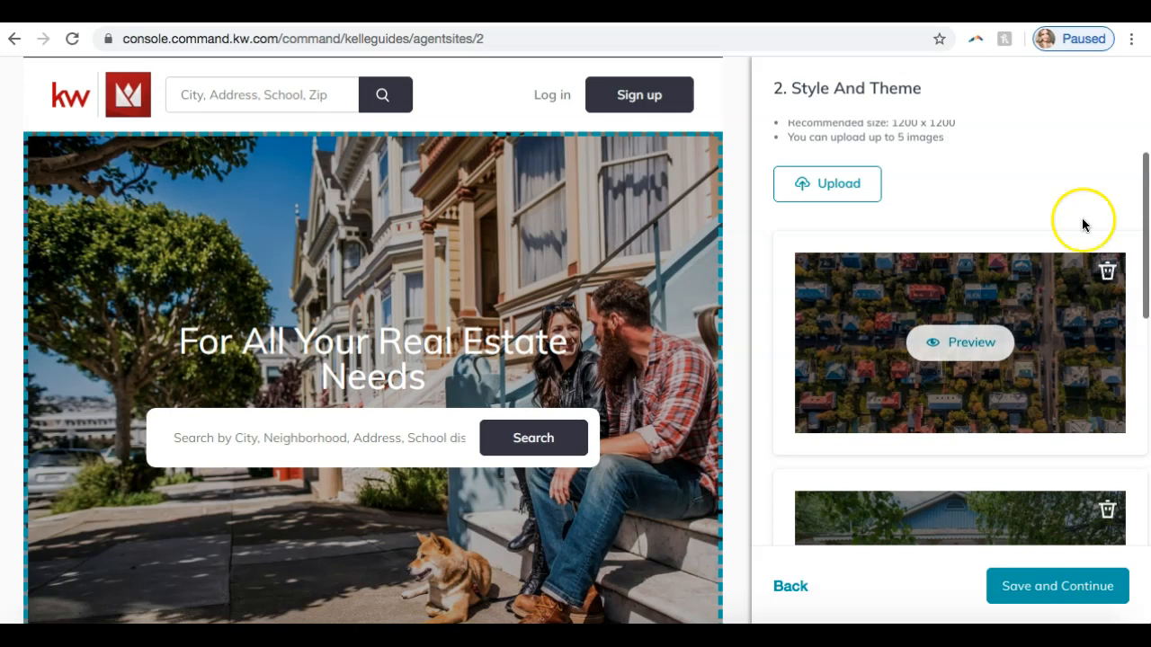
scroll(1061, 203, "up", 2)
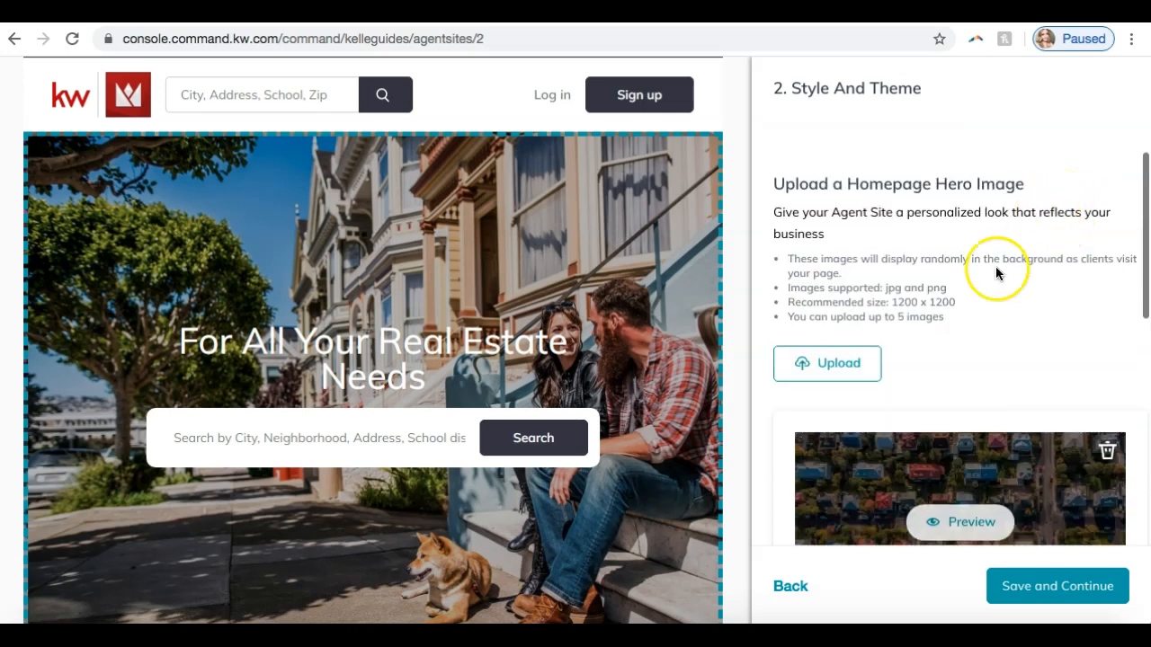
scroll(935, 443, "down", 1)
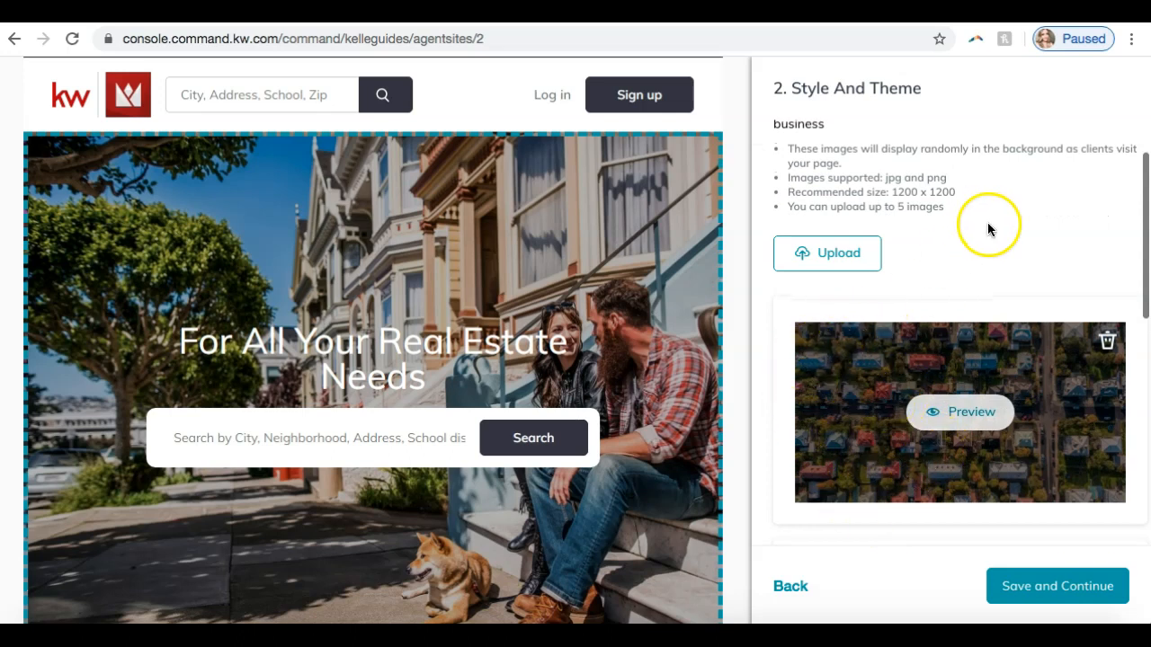
scroll(1004, 261, "up", 1)
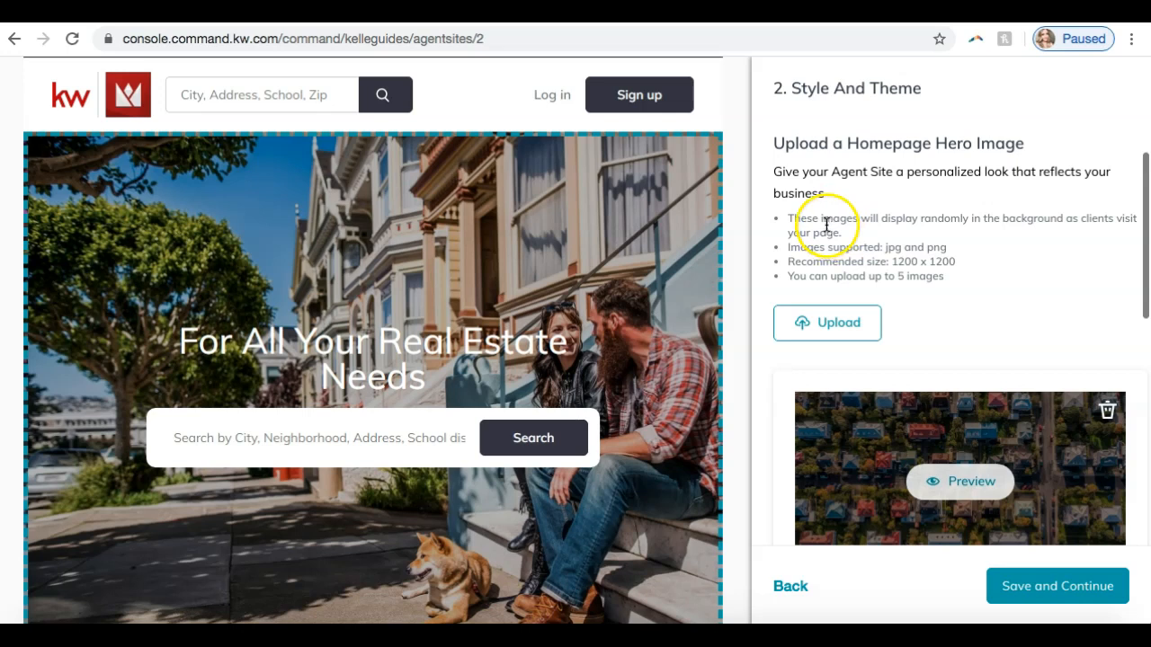
scroll(917, 235, "down", 5)
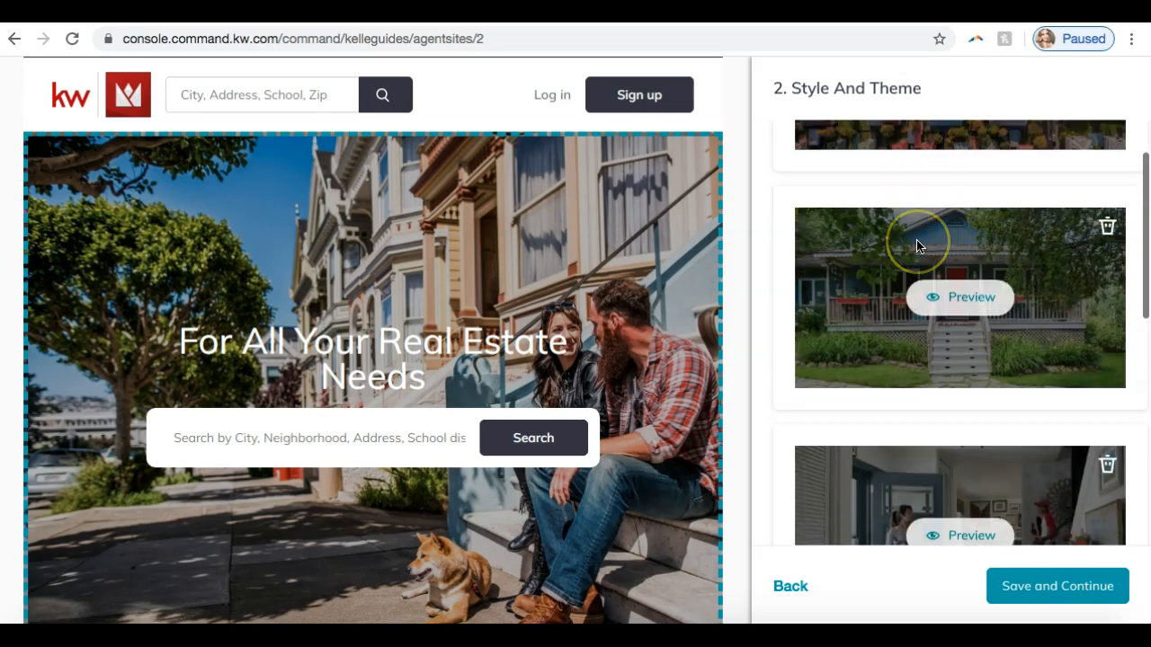
scroll(916, 242, "down", 1)
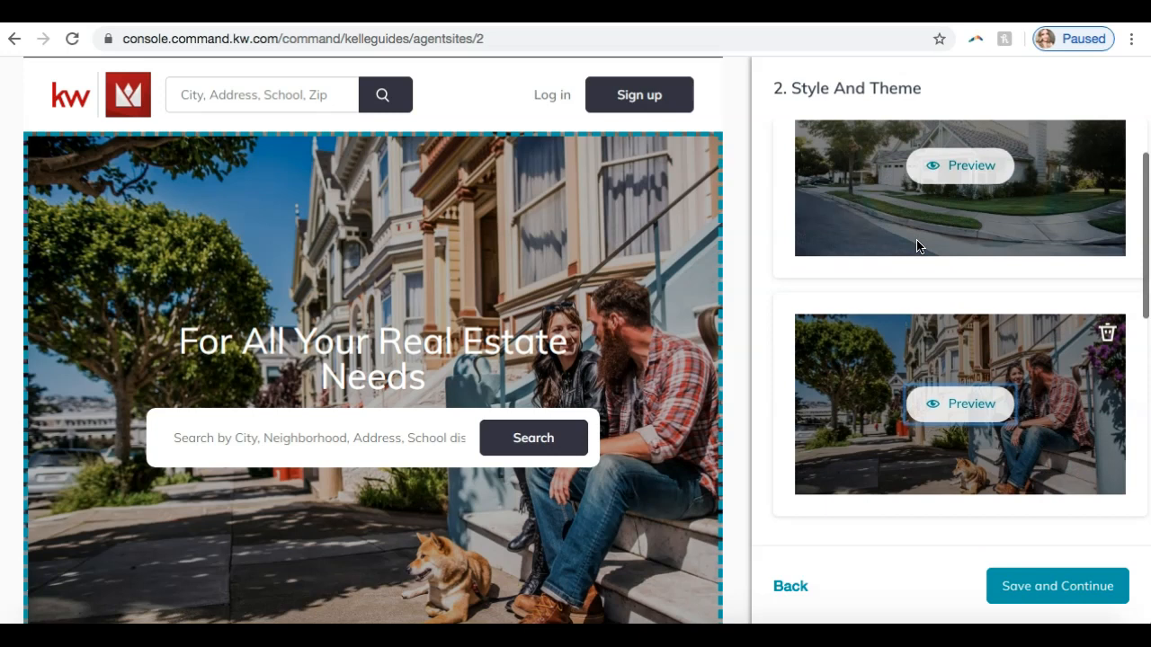
left_click(1017, 602)
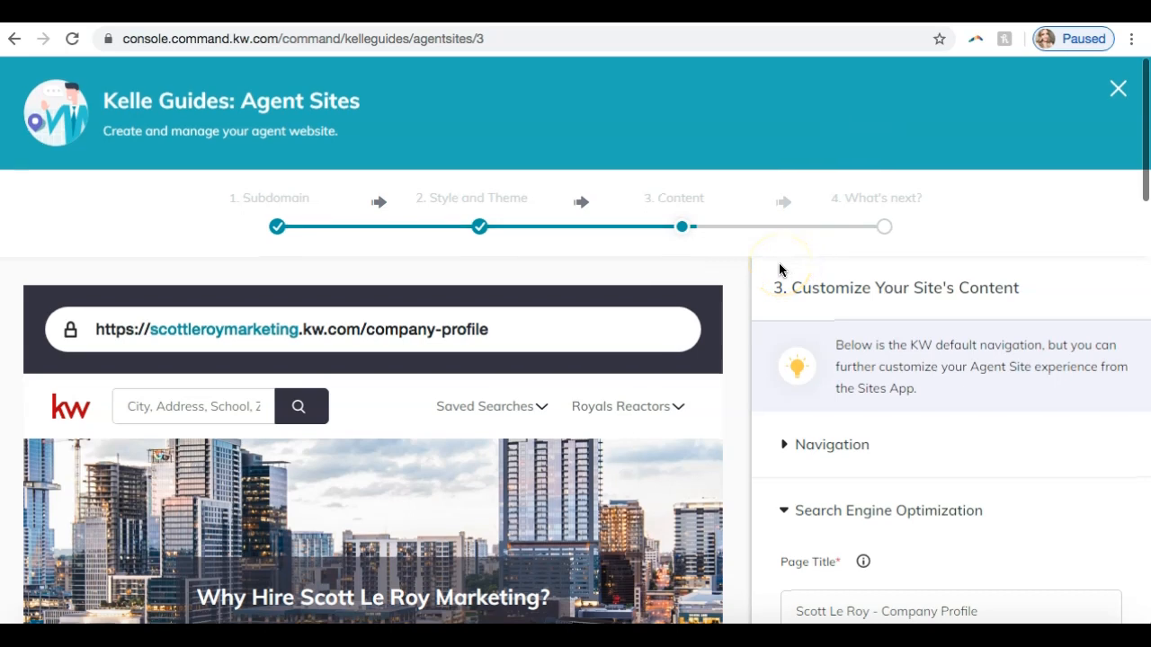
- Examine the Customize Your Site's Content step and the company profile page preview down to its footer
scroll(779, 269, "down", 1)
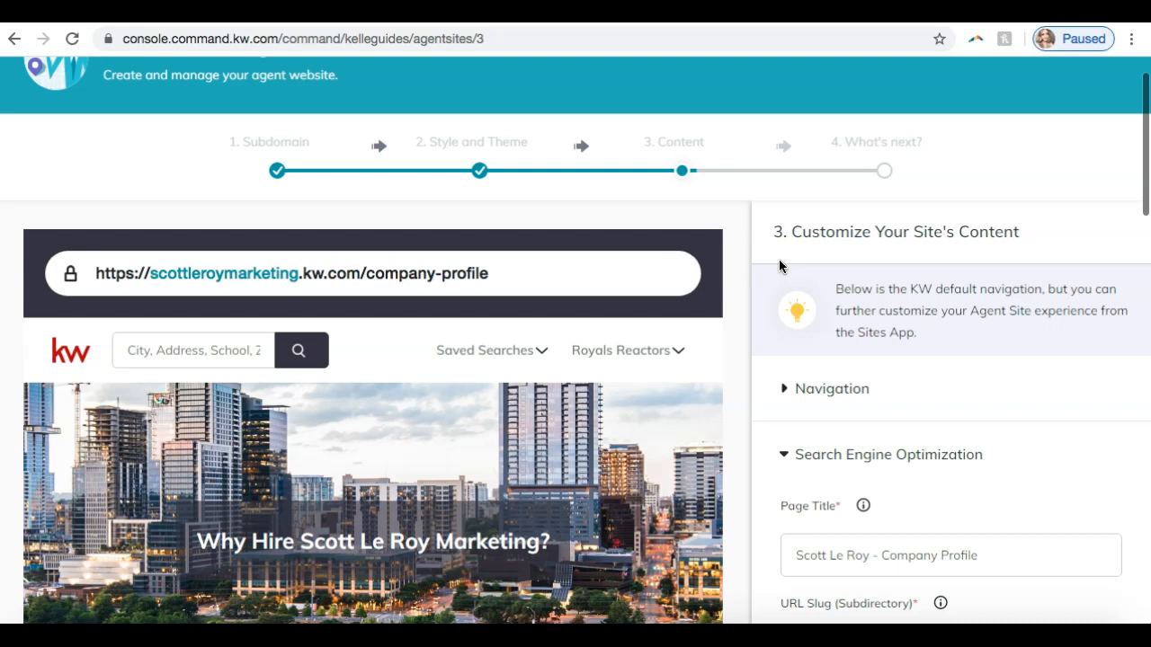
scroll(778, 261, "down", 2)
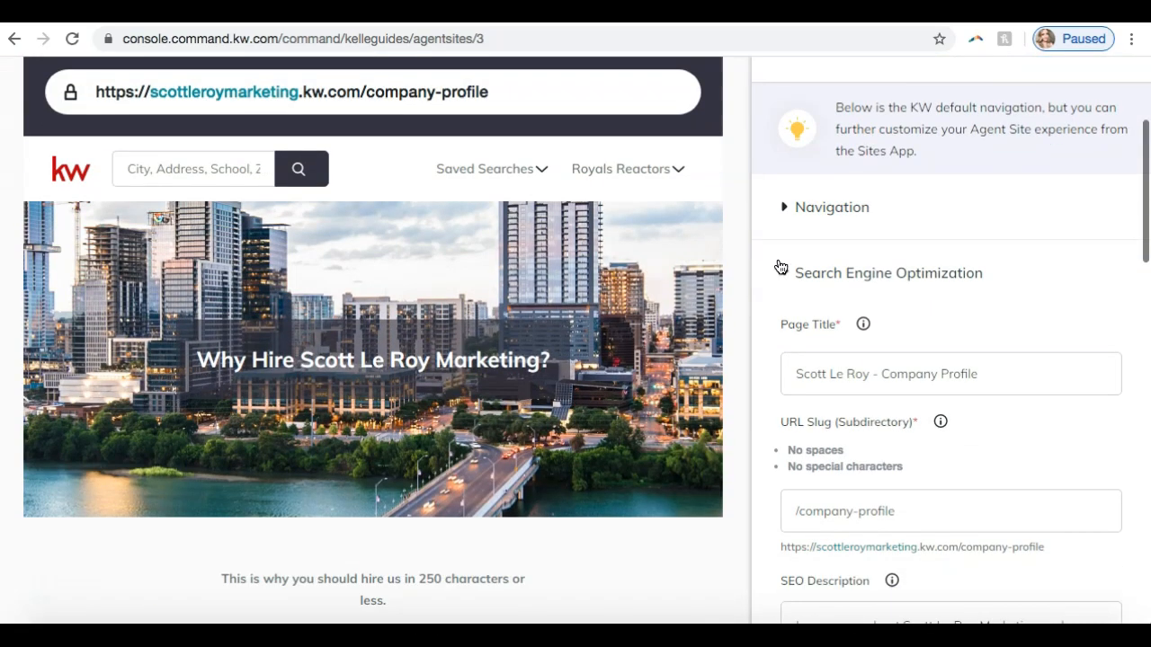
scroll(781, 267, "up", 3)
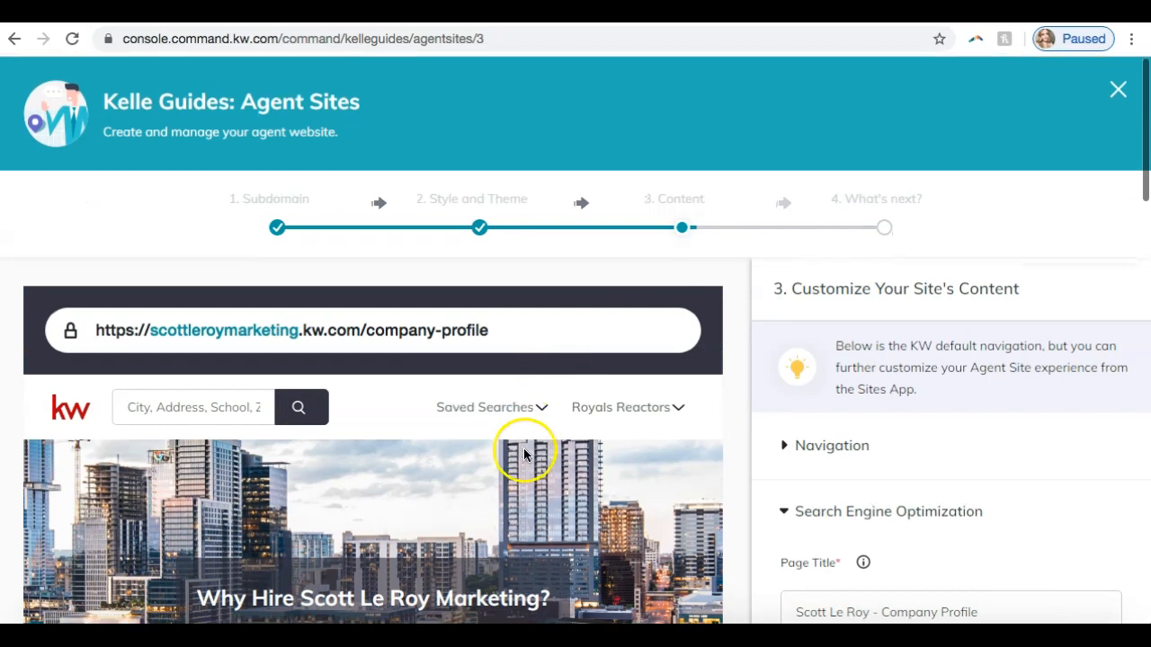
scroll(928, 294, "down", 15)
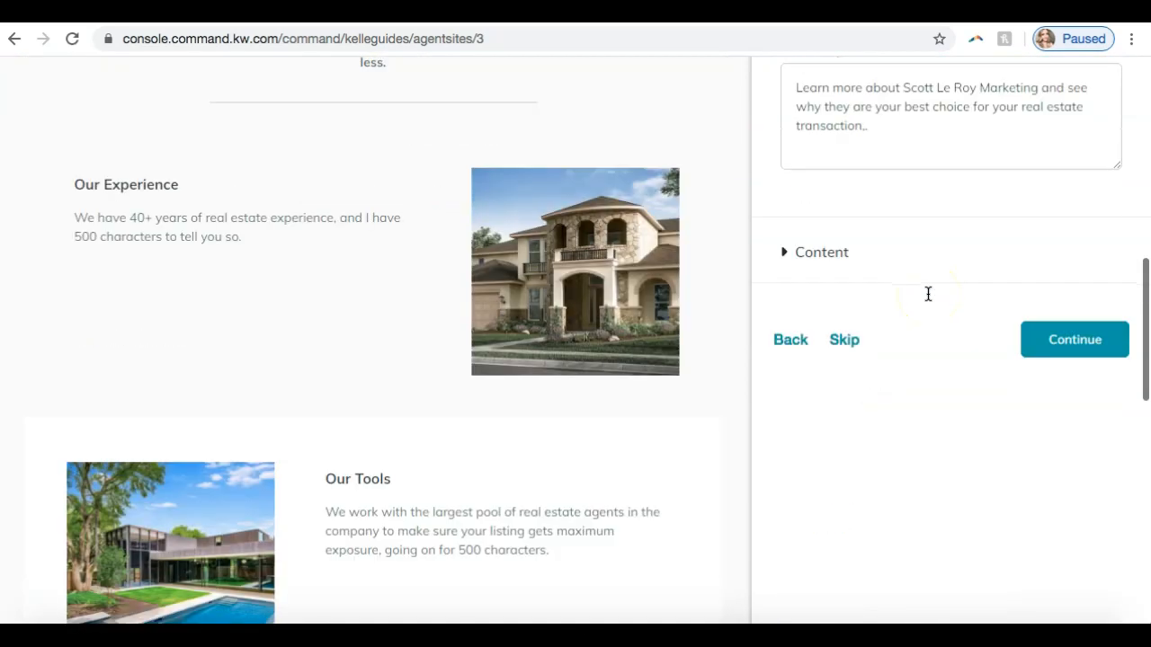
scroll(927, 294, "down", 5)
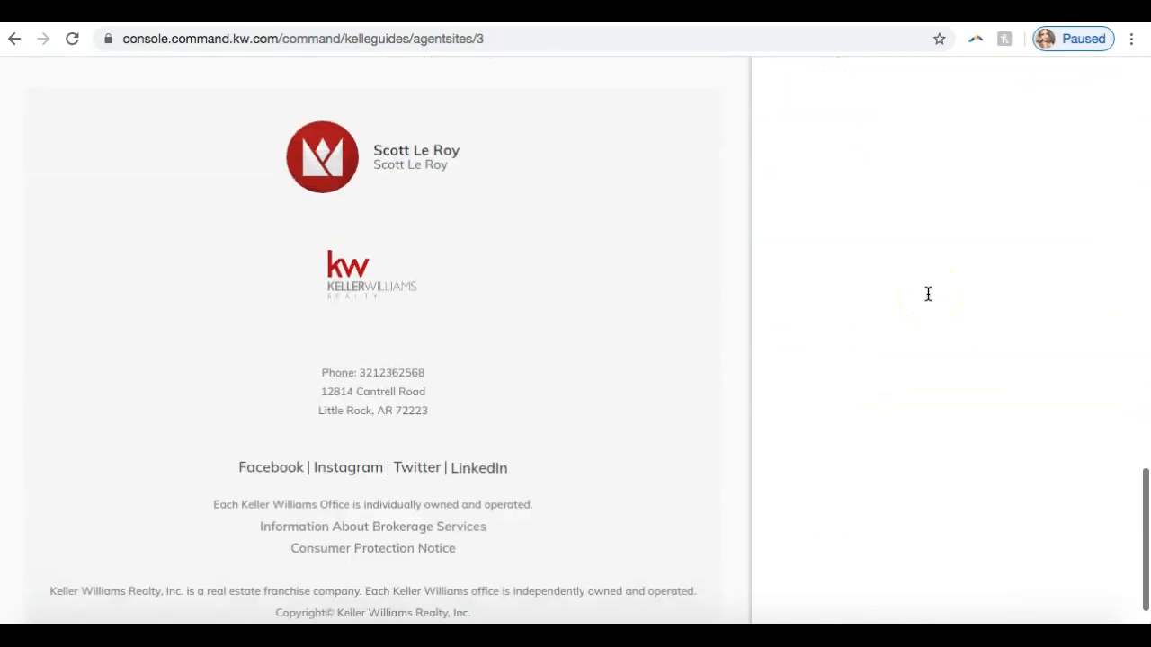
scroll(928, 294, "up", 6)
scroll(928, 294, "up", 6)
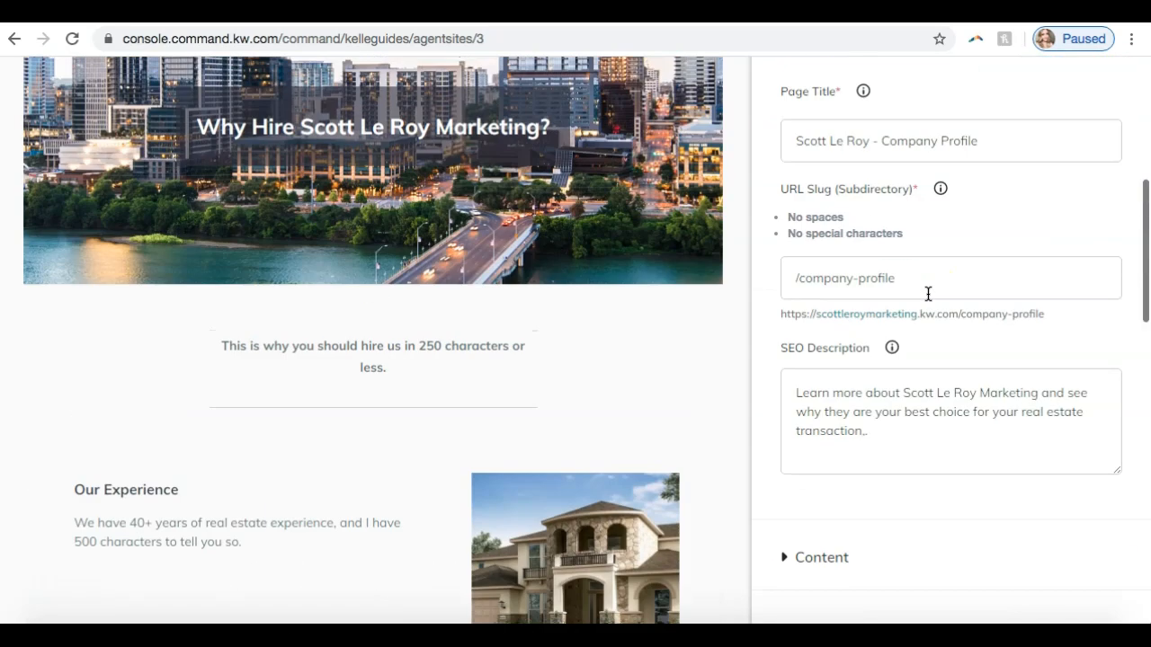
scroll(927, 294, "up", 5)
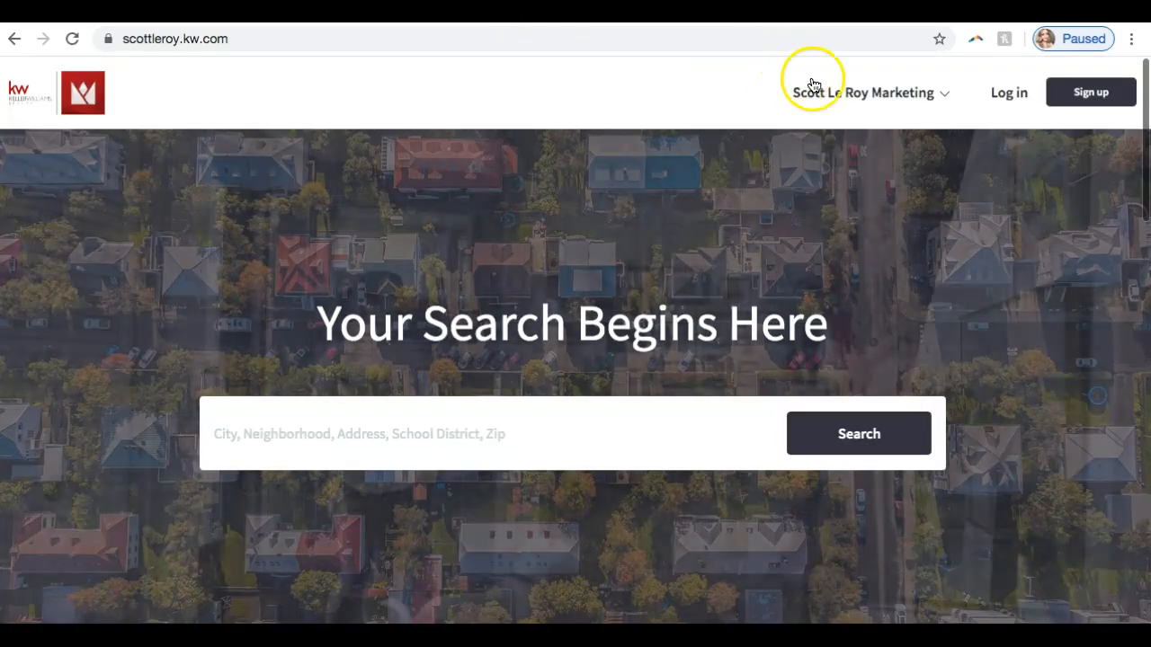
left_click(826, 94)
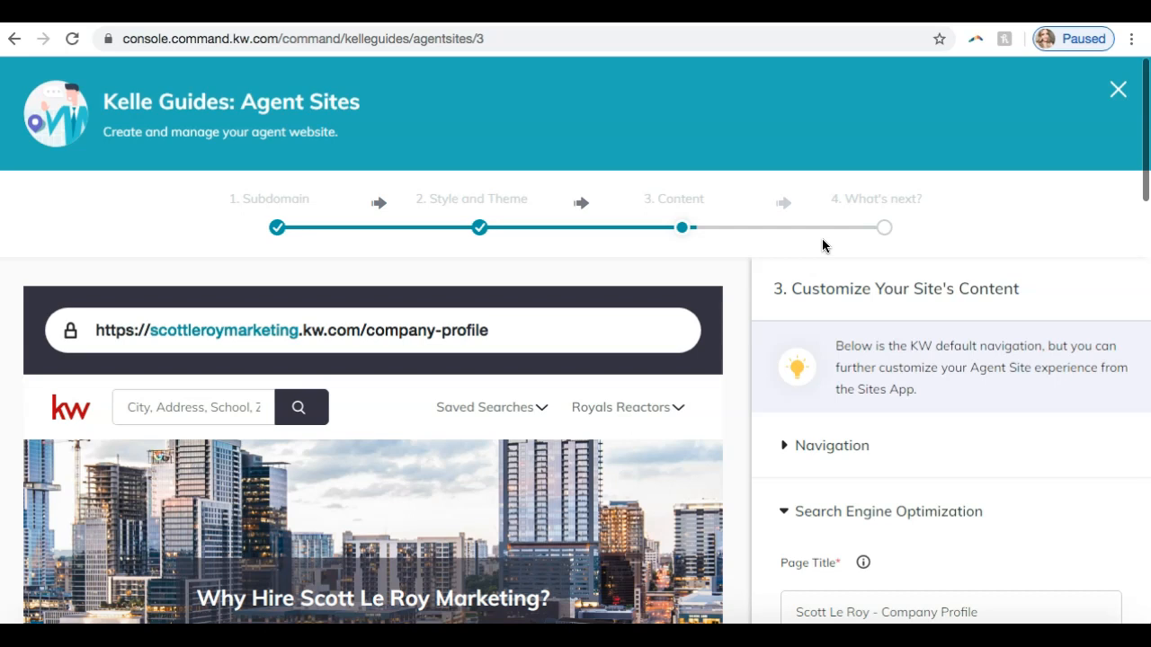
- Collapse Search Engine Optimization, expand Navigation and try to move About Me above Company Profile in the page order
scroll(794, 257, "down", 1)
scroll(794, 257, "down", 1)
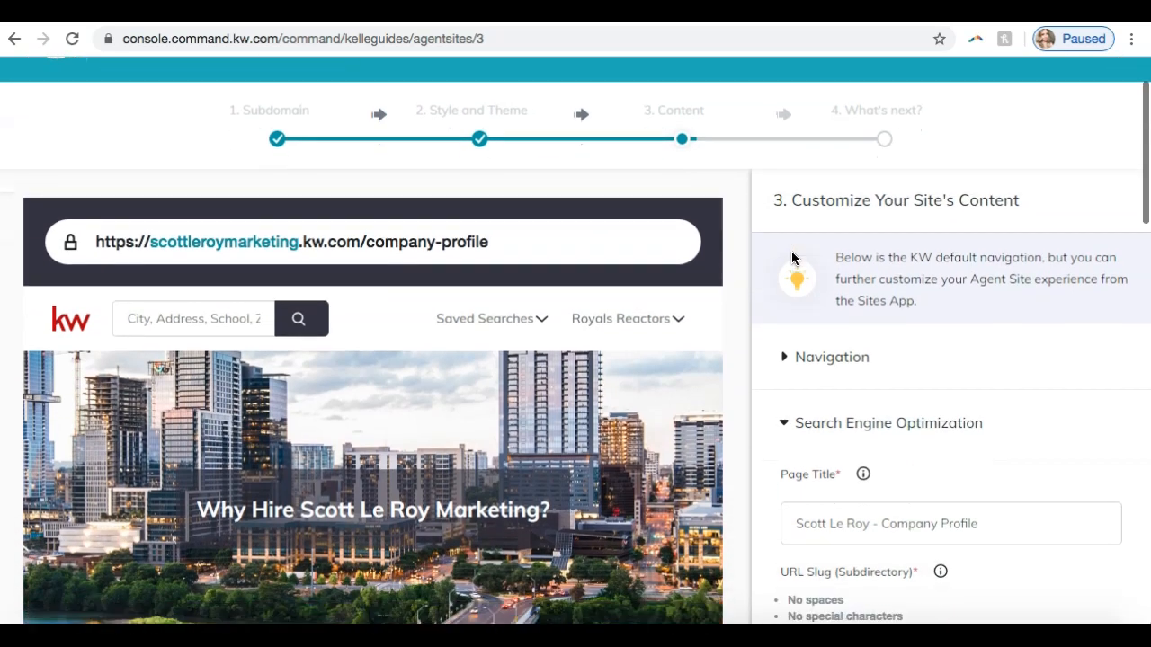
left_click(789, 382)
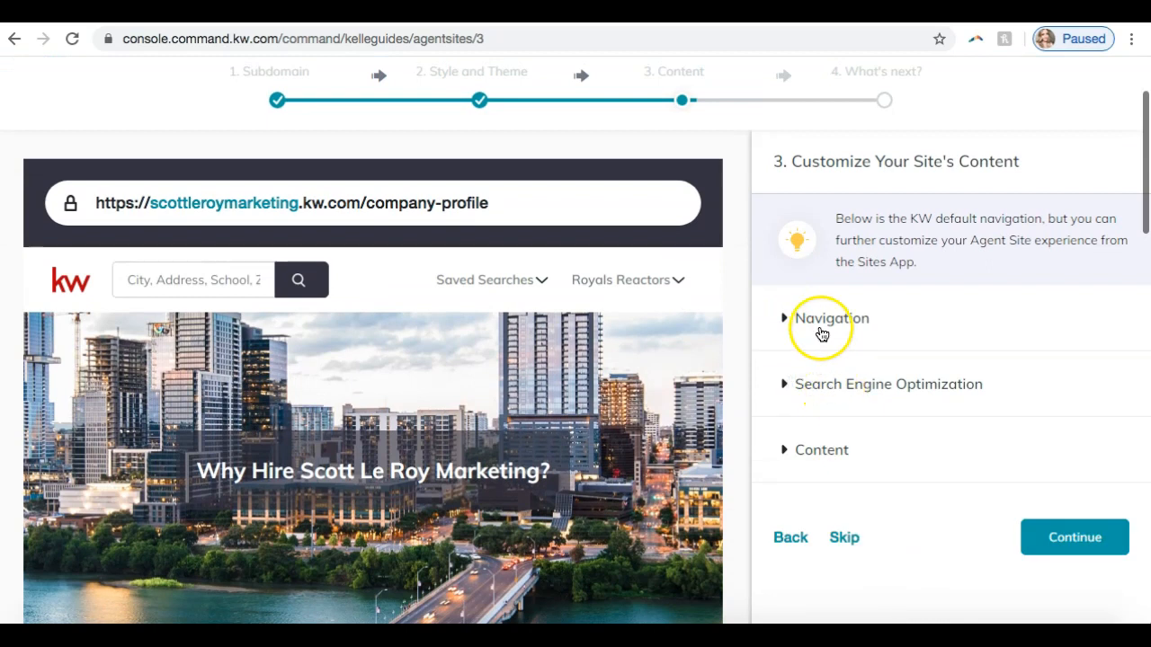
left_click(816, 324)
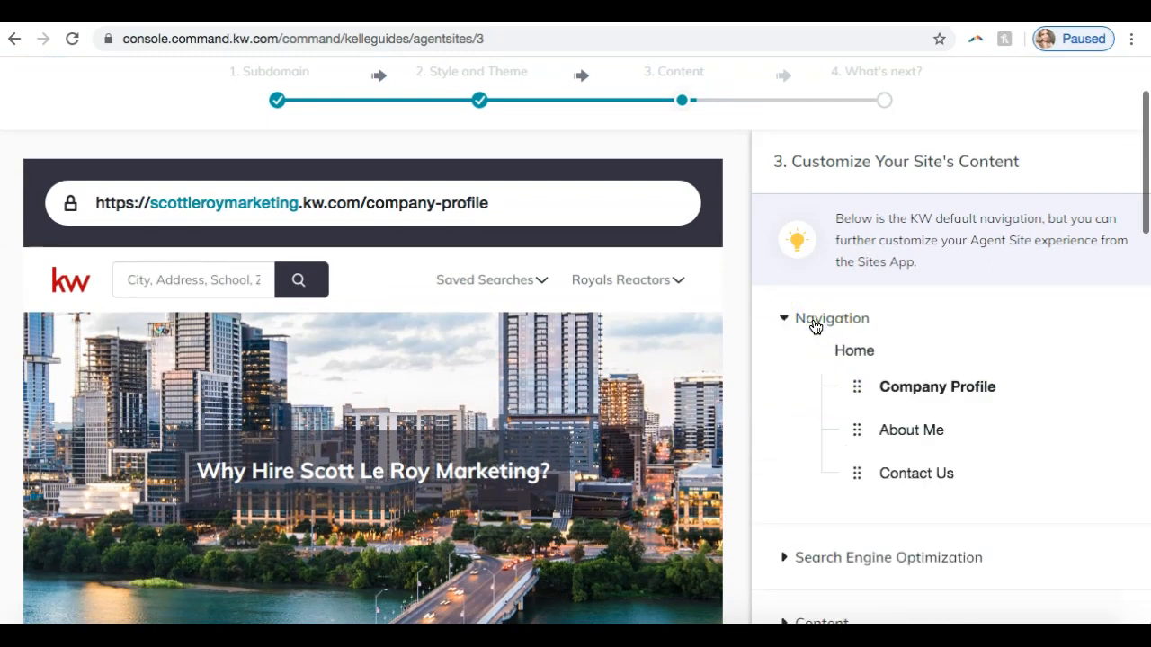
scroll(899, 268, "down", 1)
scroll(896, 267, "up", 1)
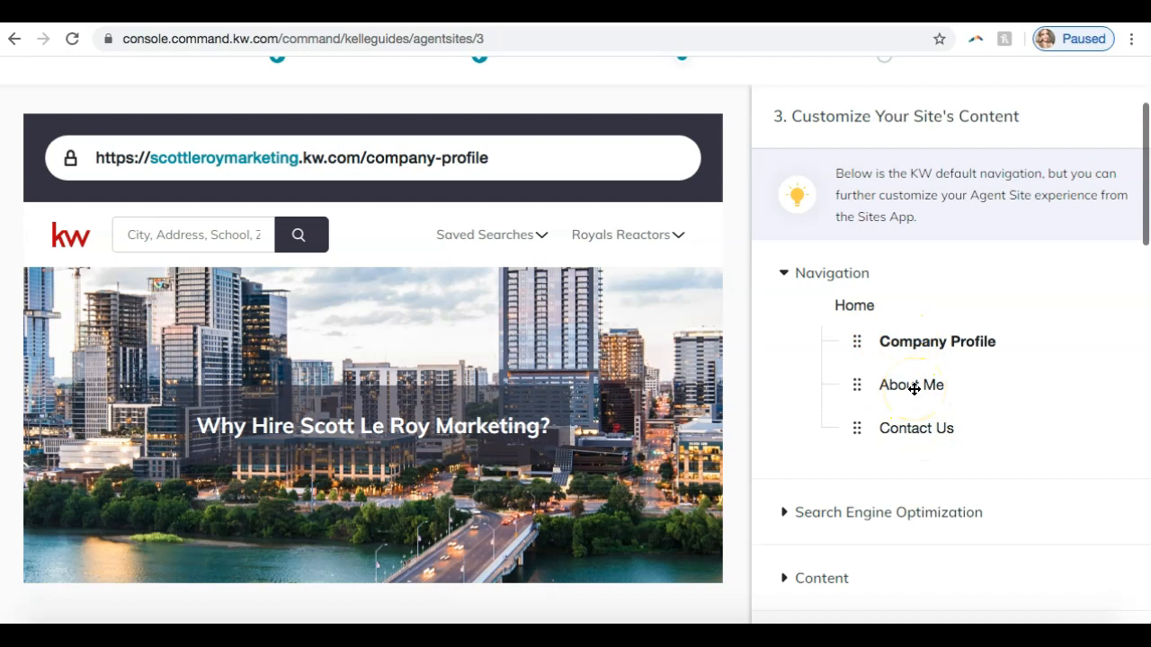
left_click_drag(914, 389, 926, 351)
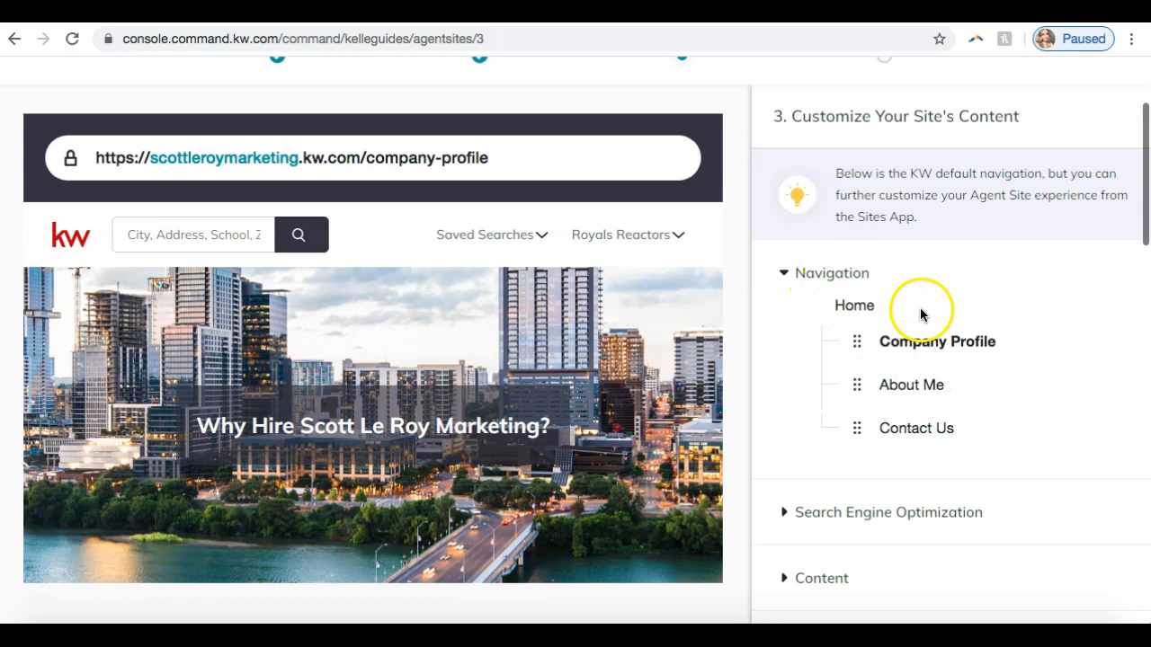
left_click(789, 273)
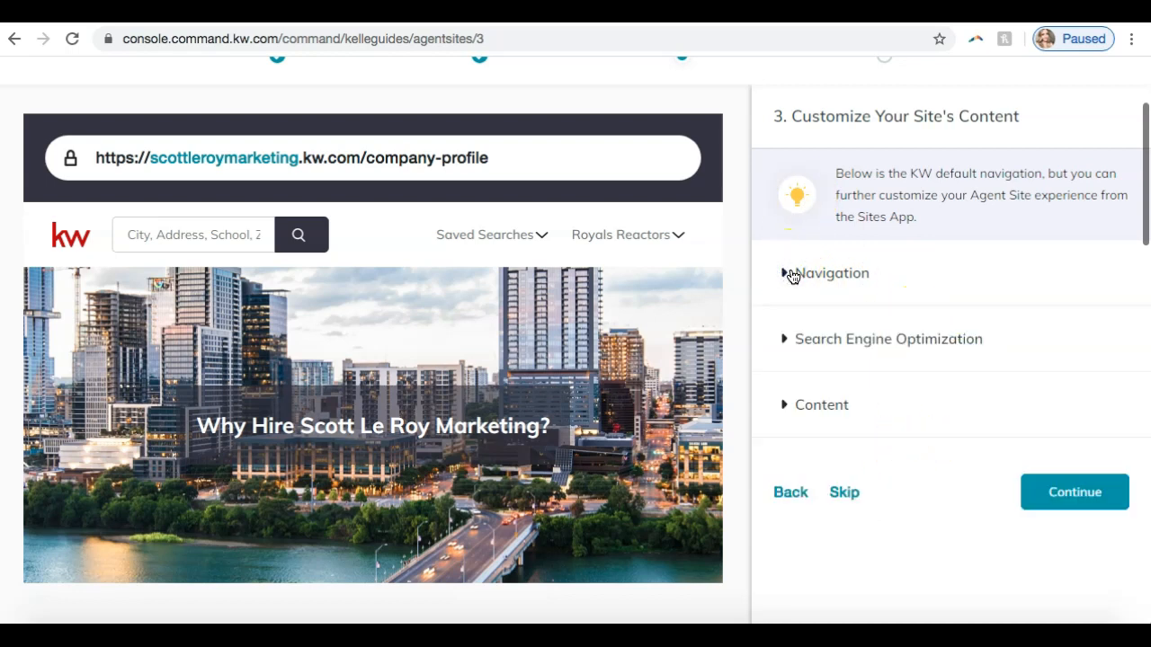
- Open the Search Engine Optimization settings, and switch to Google to search for "orlando real estate"
left_click(819, 345)
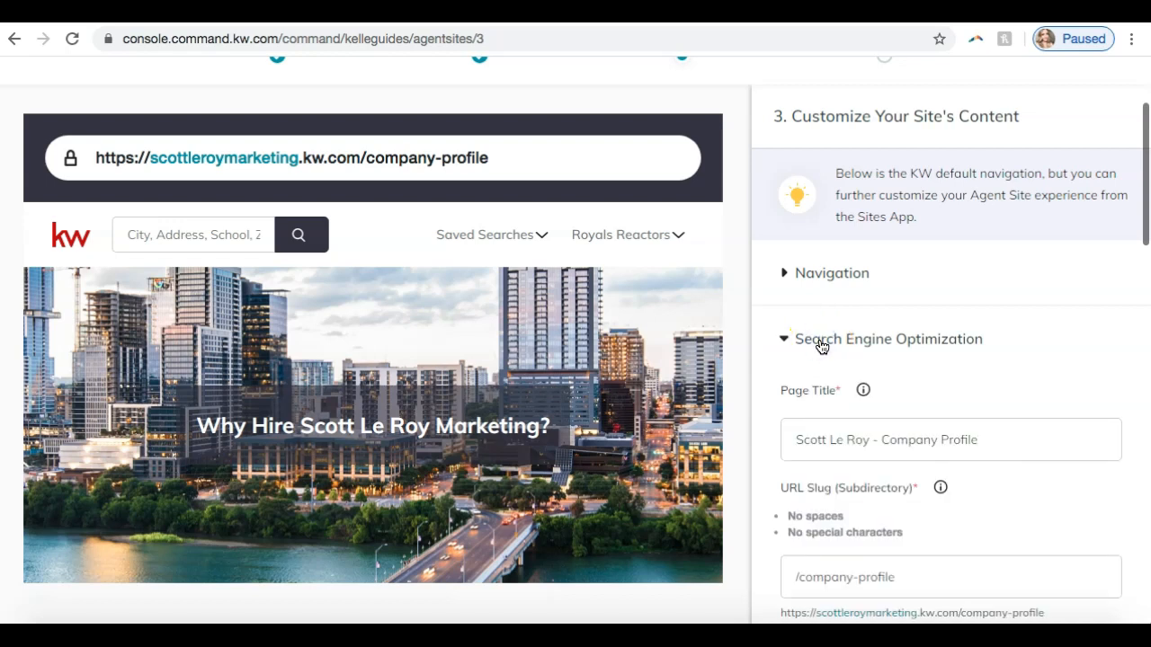
scroll(821, 346, "down", 3)
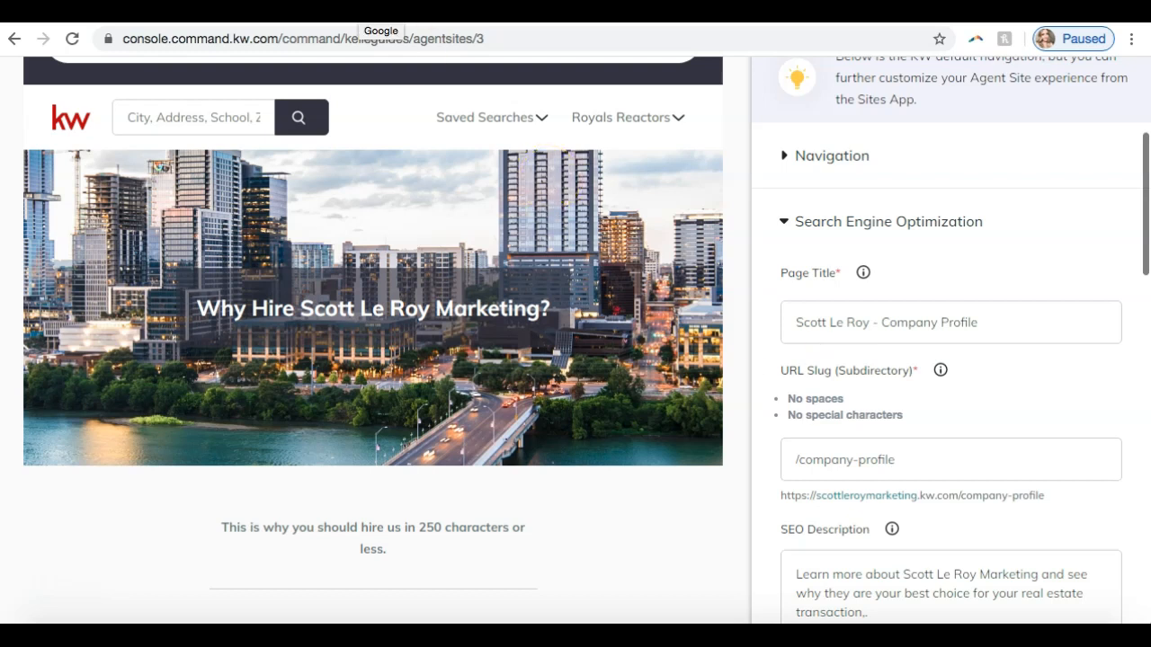
left_click(360, 11)
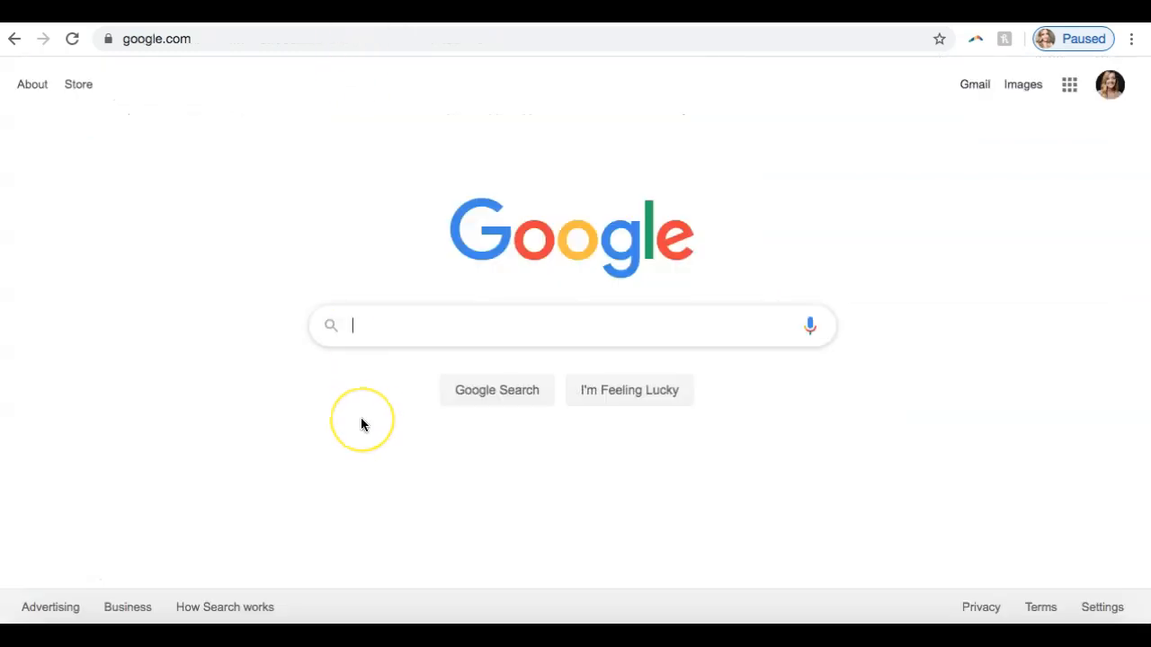
type("orlando ")
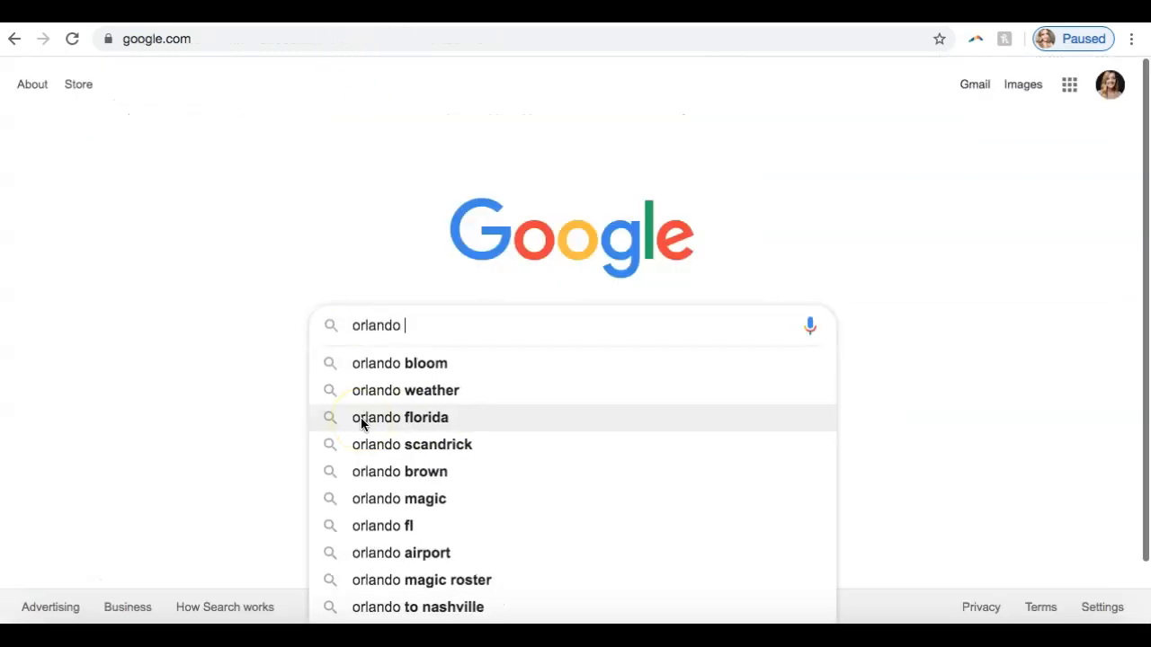
type("real e")
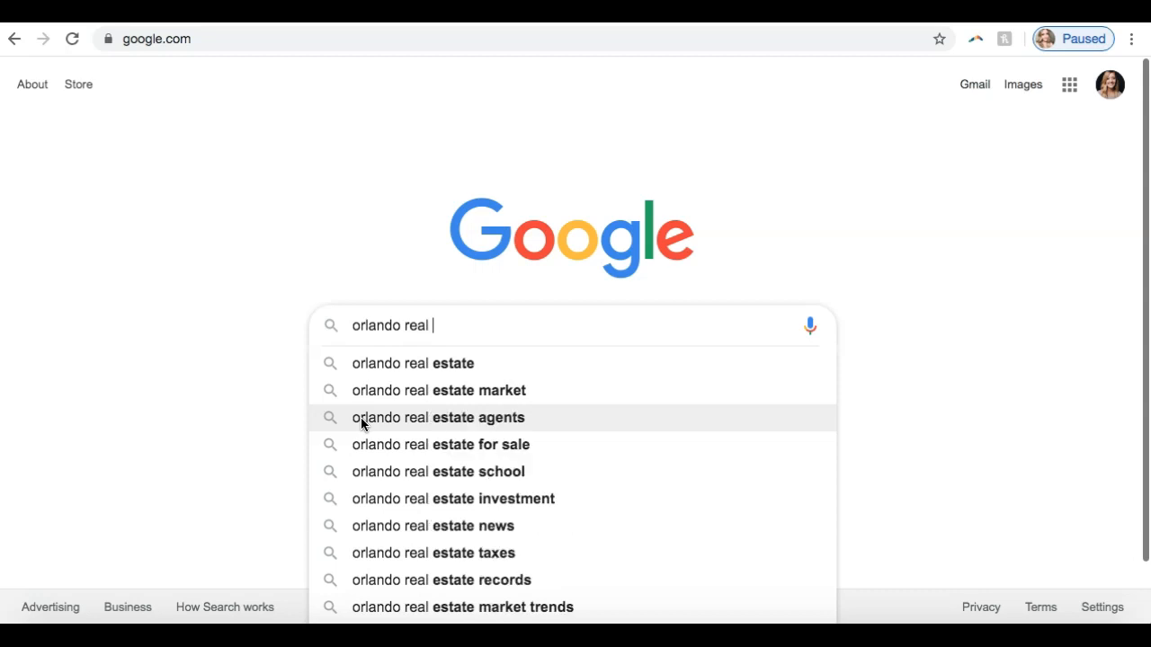
left_click(419, 362)
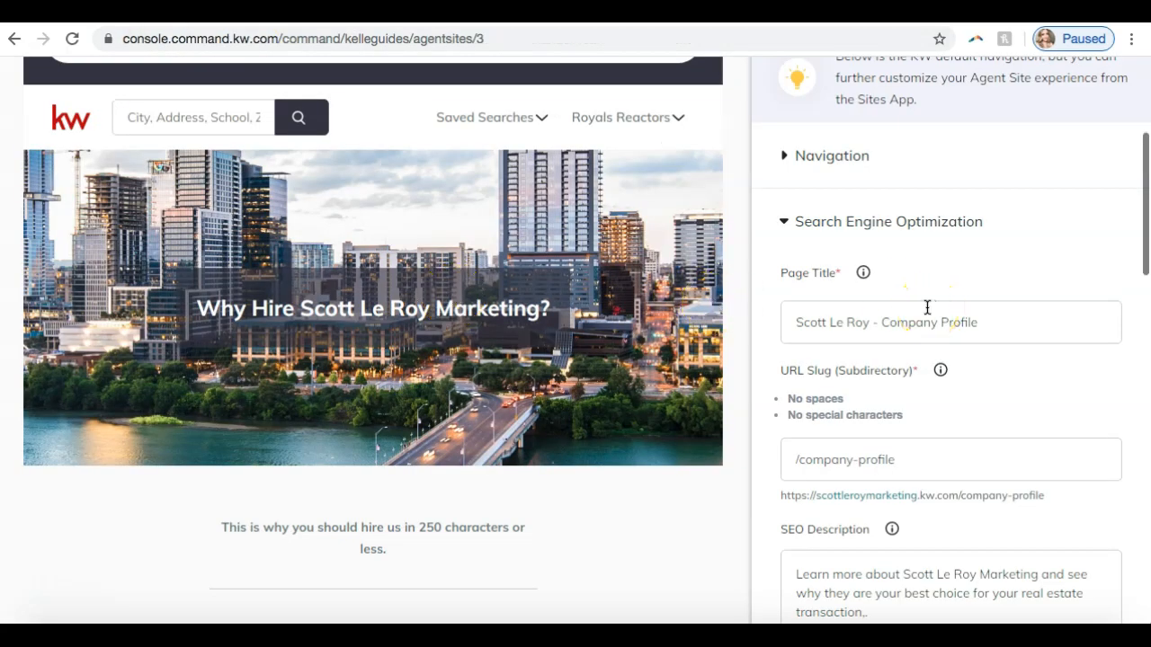
- Examine the company profile page's Page Title, URL Slug, resulting web address and SEO Description
scroll(847, 459, "down", 3)
scroll(847, 461, "up", 1)
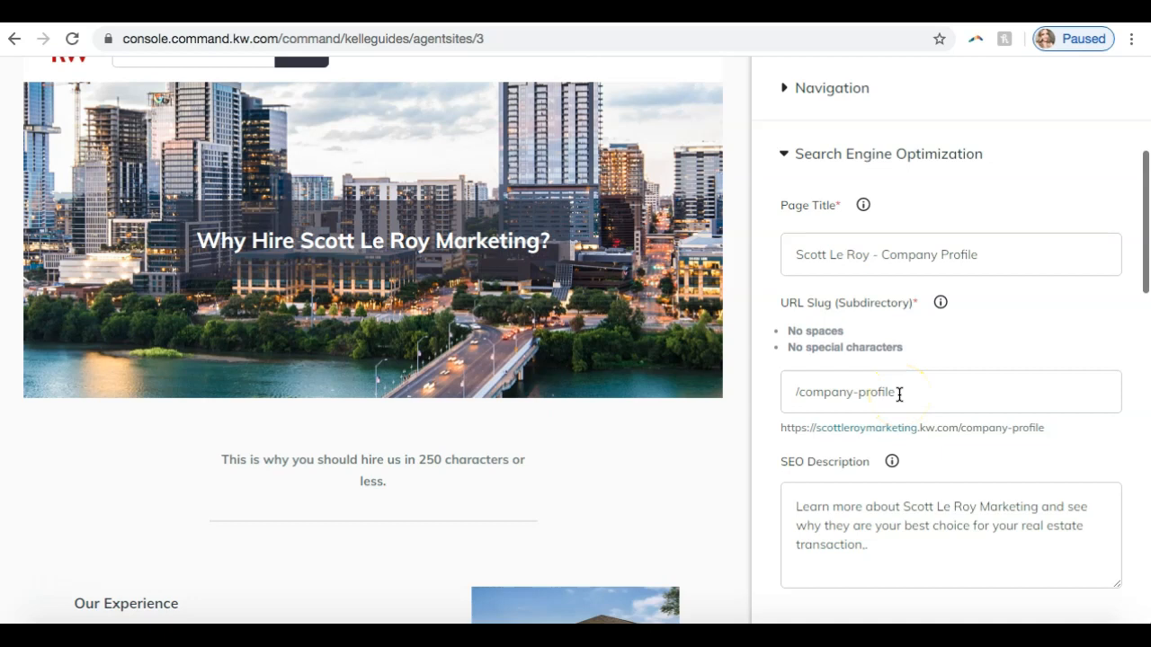
left_click(938, 386)
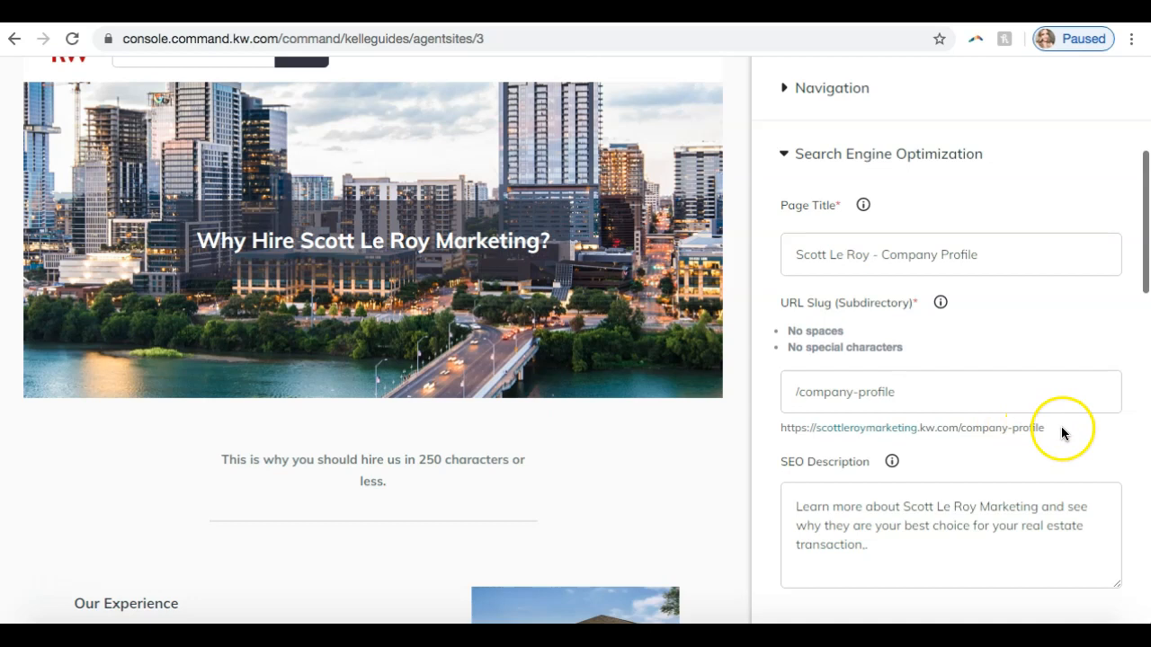
left_click_drag(1048, 431, 935, 429)
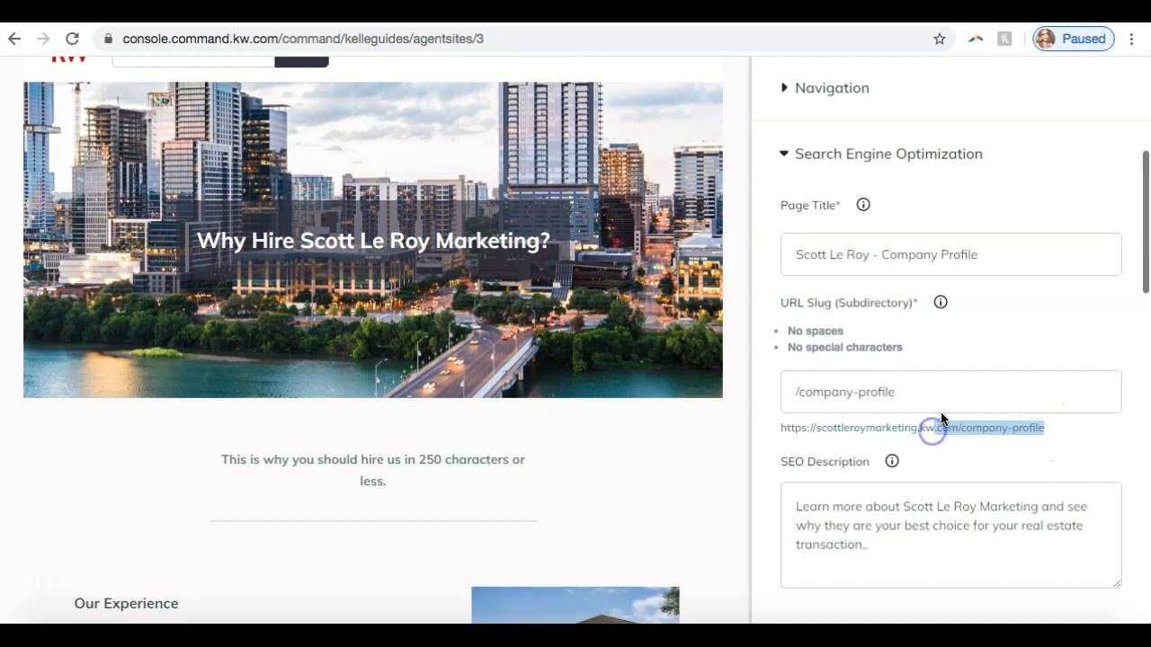
left_click(945, 400)
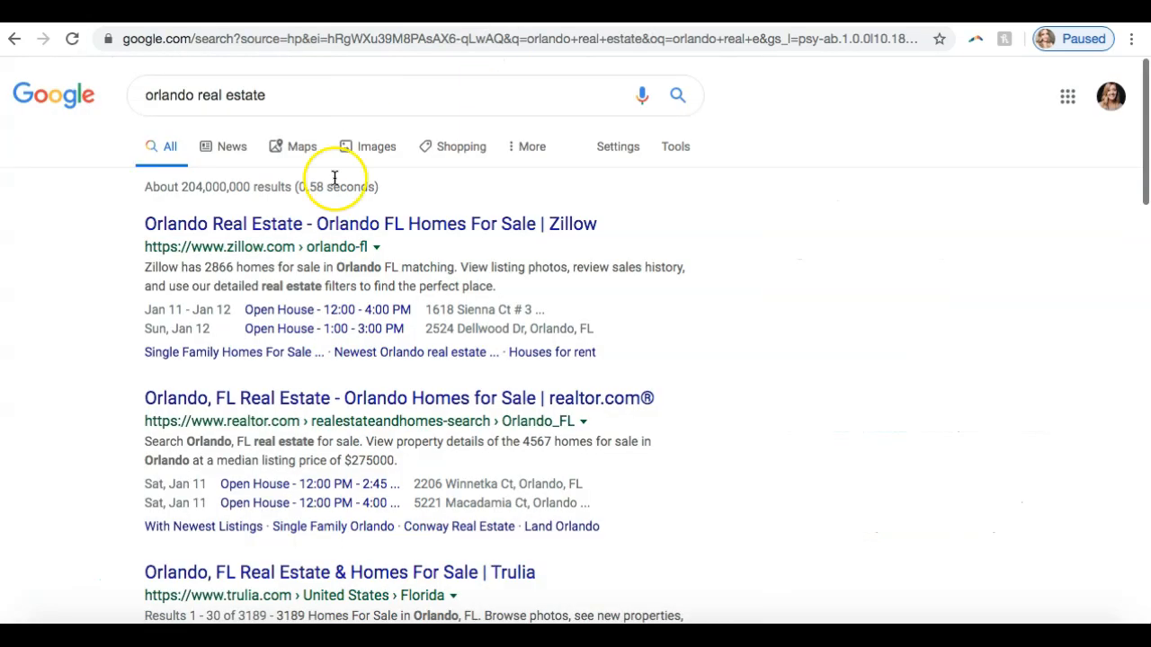
- Switch to the Google results for "orlando real estate" and examine the listings' titles and descriptions, highlighting the realtor.com description
scroll(316, 310, "down", 2)
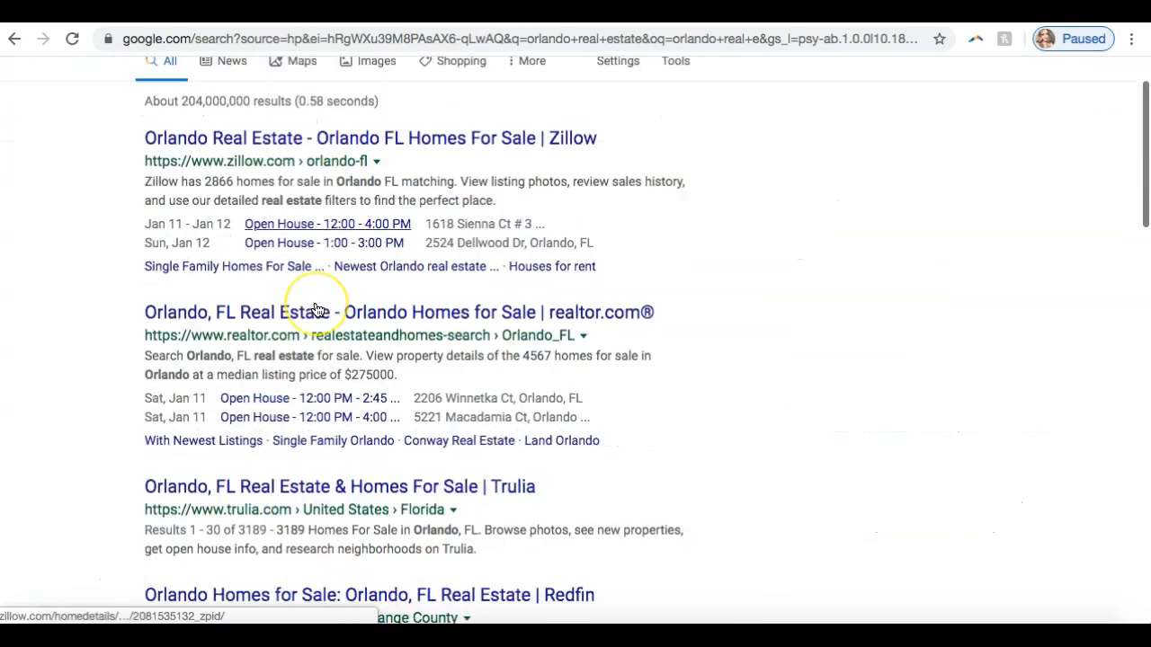
scroll(316, 310, "up", 1)
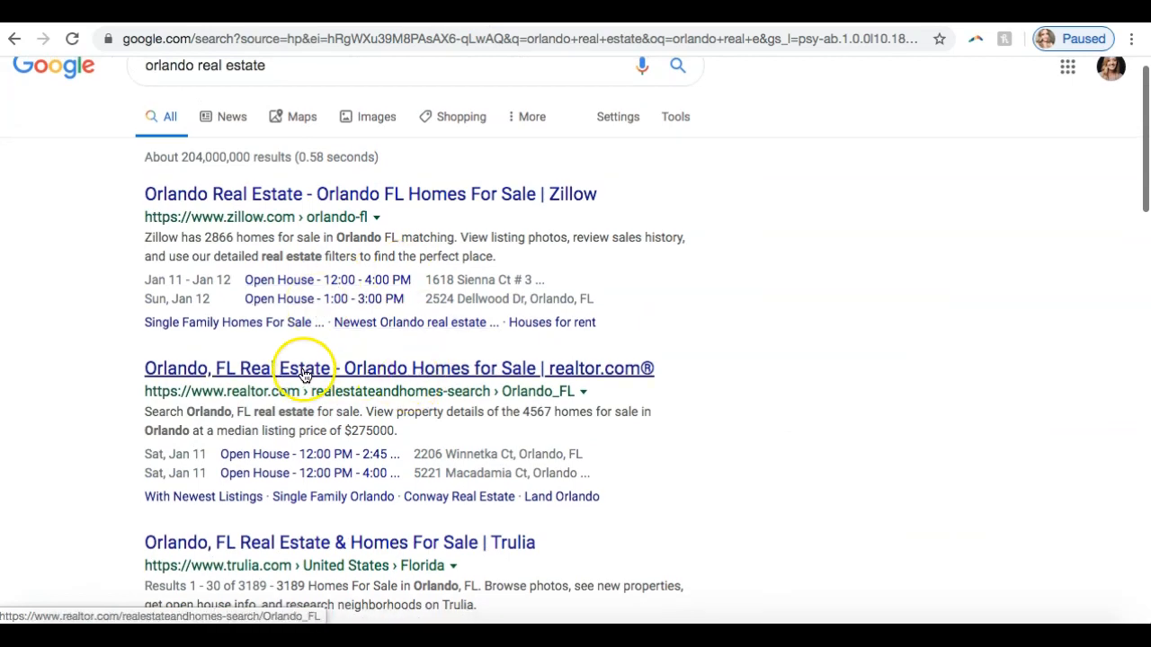
left_click_drag(405, 433, 147, 414)
scroll(147, 414, "down", 1)
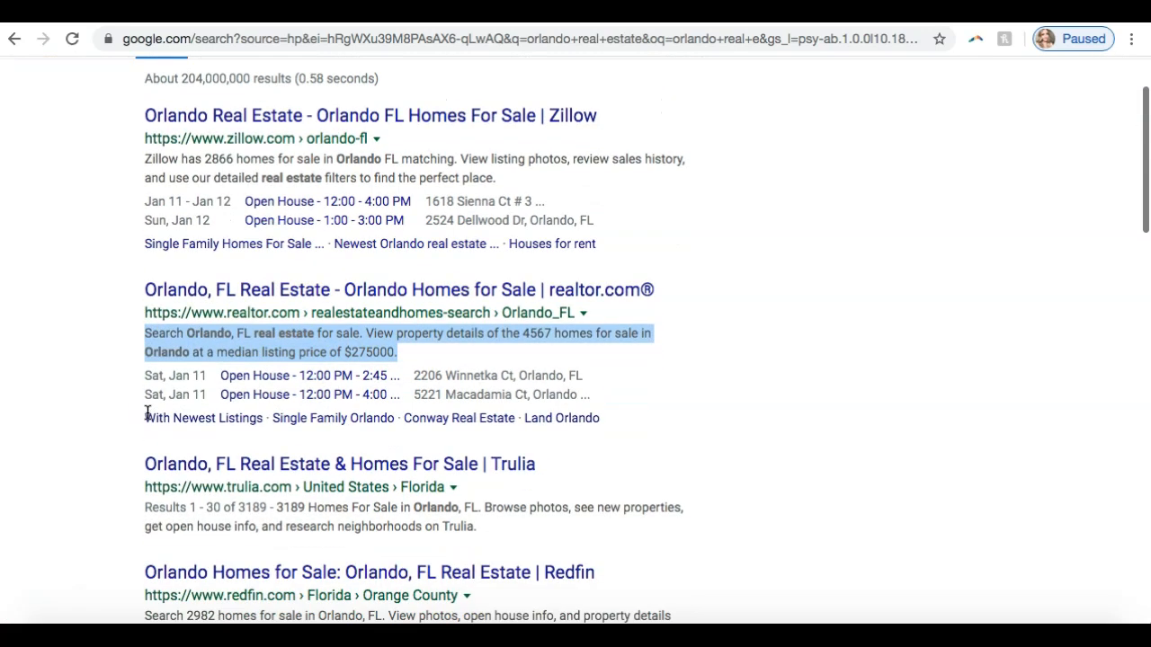
scroll(147, 414, "down", 1)
scroll(147, 414, "down", 6)
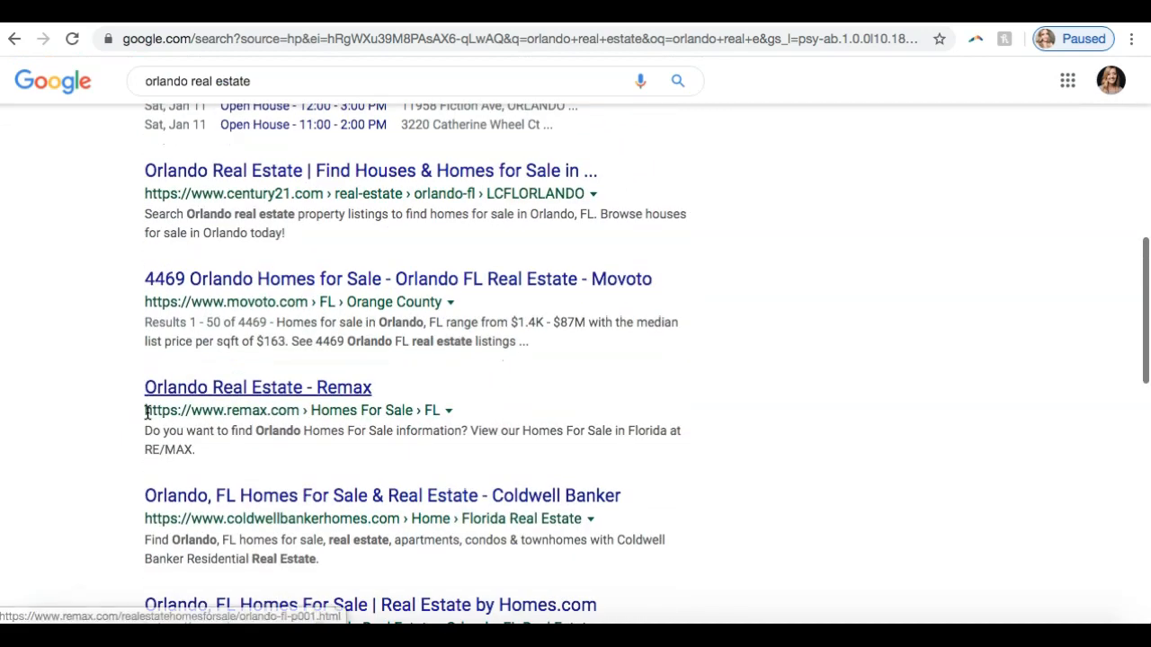
scroll(107, 277, "up", 5)
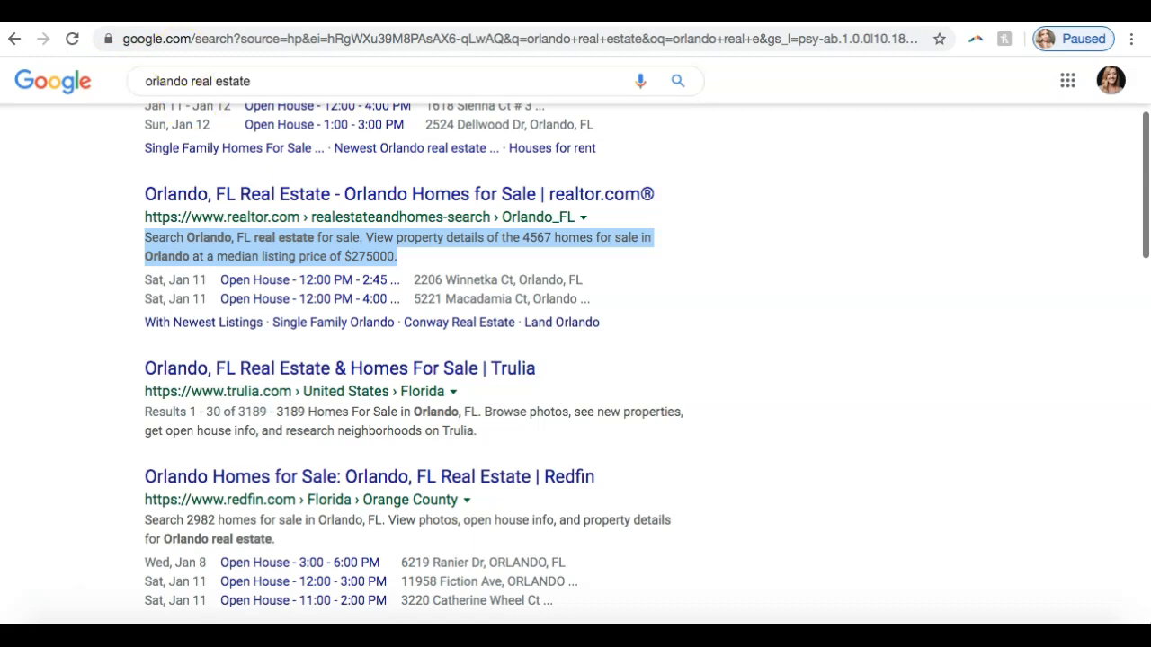
- Return to the Agent Sites Kelle Guide and review the Page Title help text, URL Slug and SEO Description of the company profile page
left_click(117, 10)
left_click(995, 364)
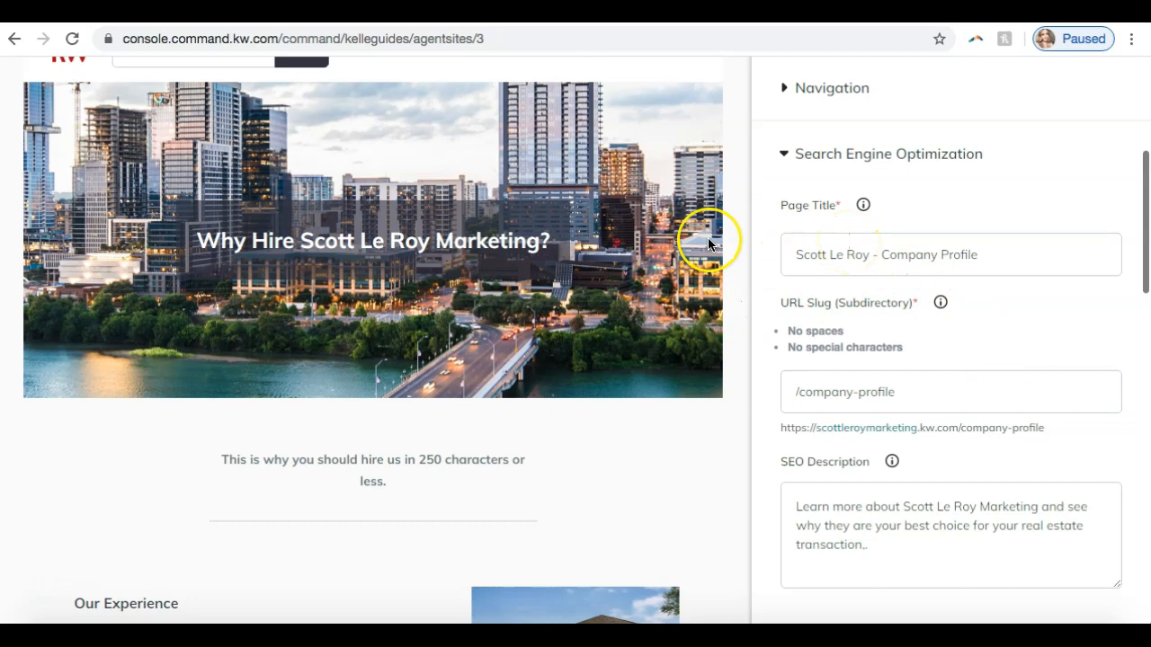
scroll(708, 237, "up", 3)
scroll(708, 238, "down", 1)
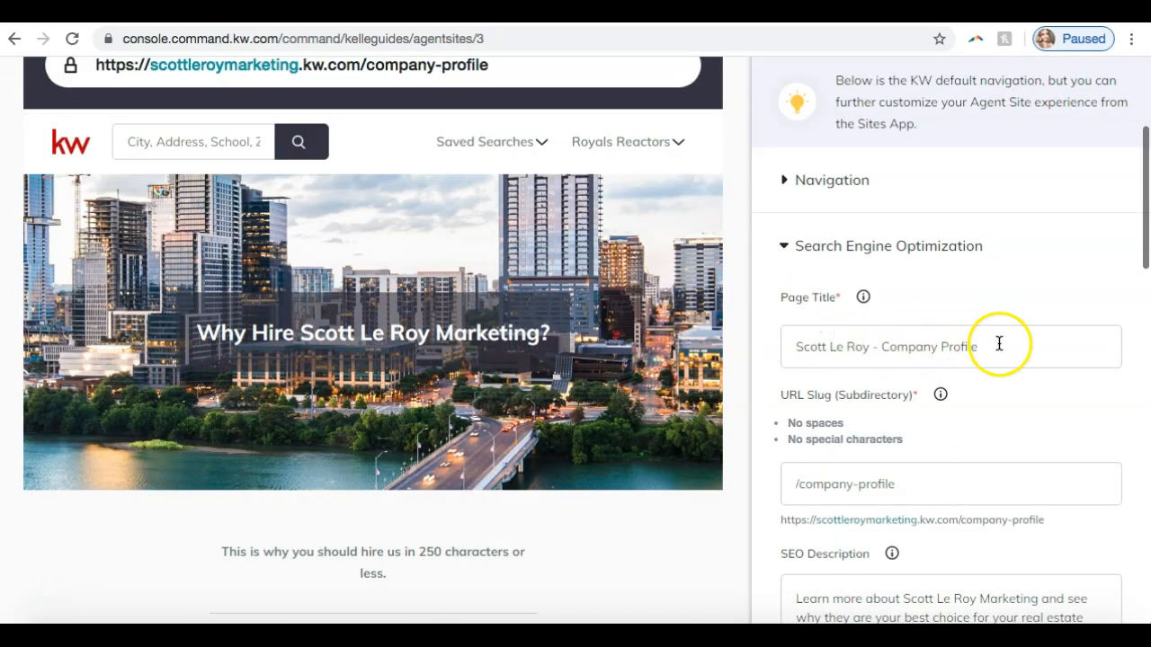
left_click(862, 299)
mouse_move(863, 300)
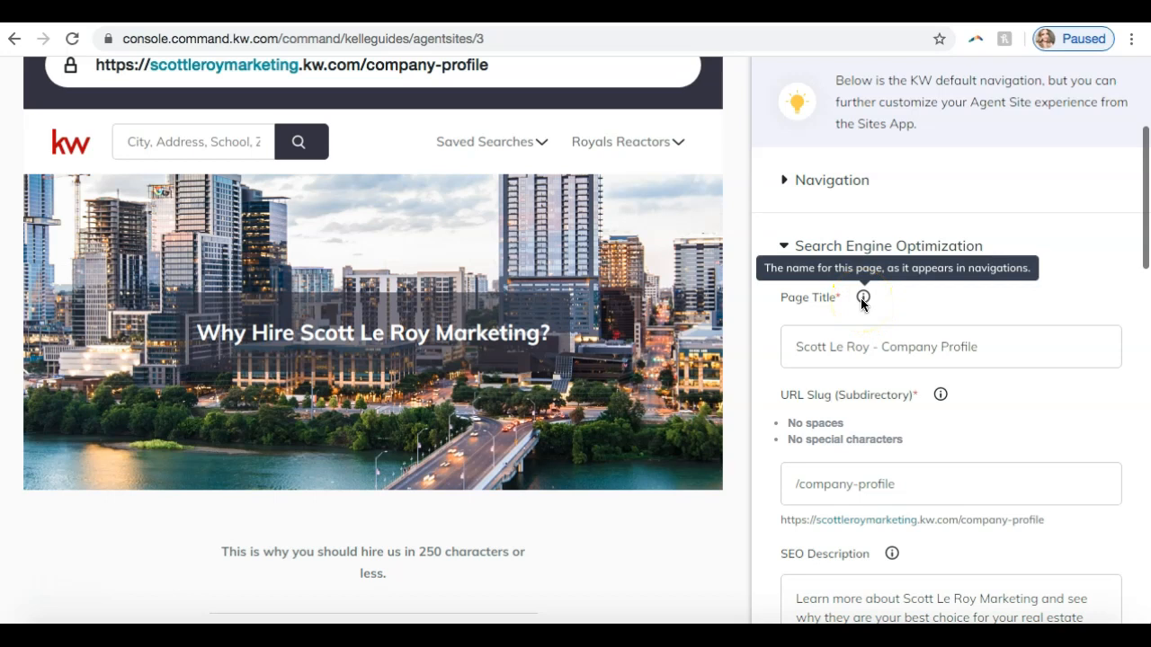
scroll(904, 357, "down", 3)
left_click(901, 347)
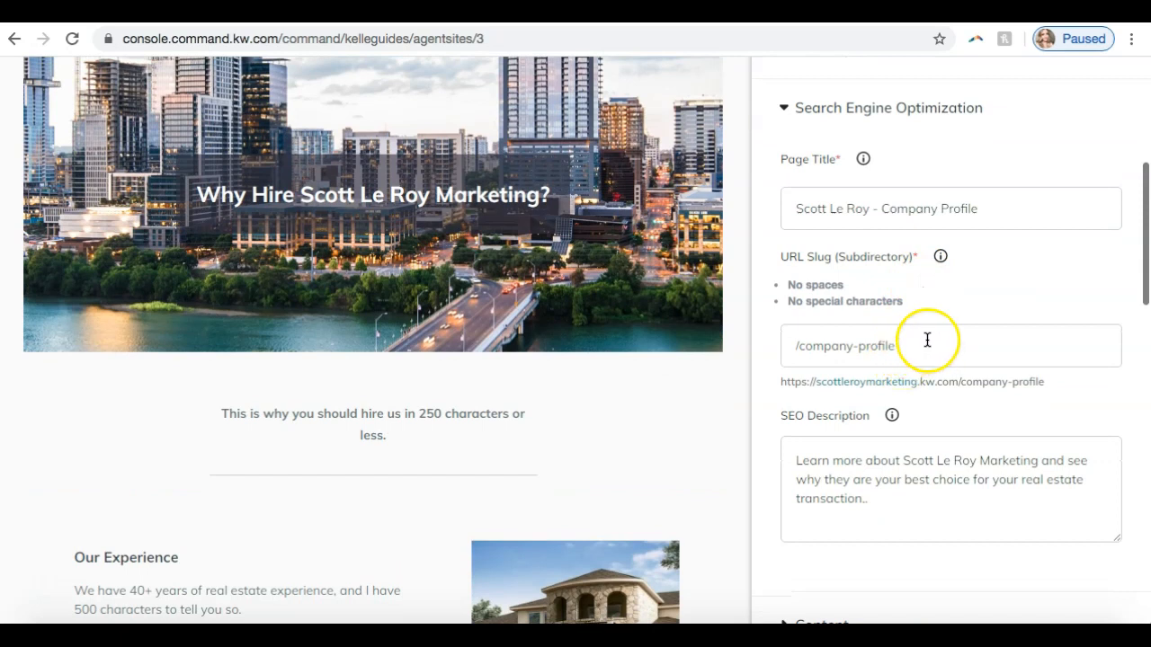
scroll(927, 340, "down", 3)
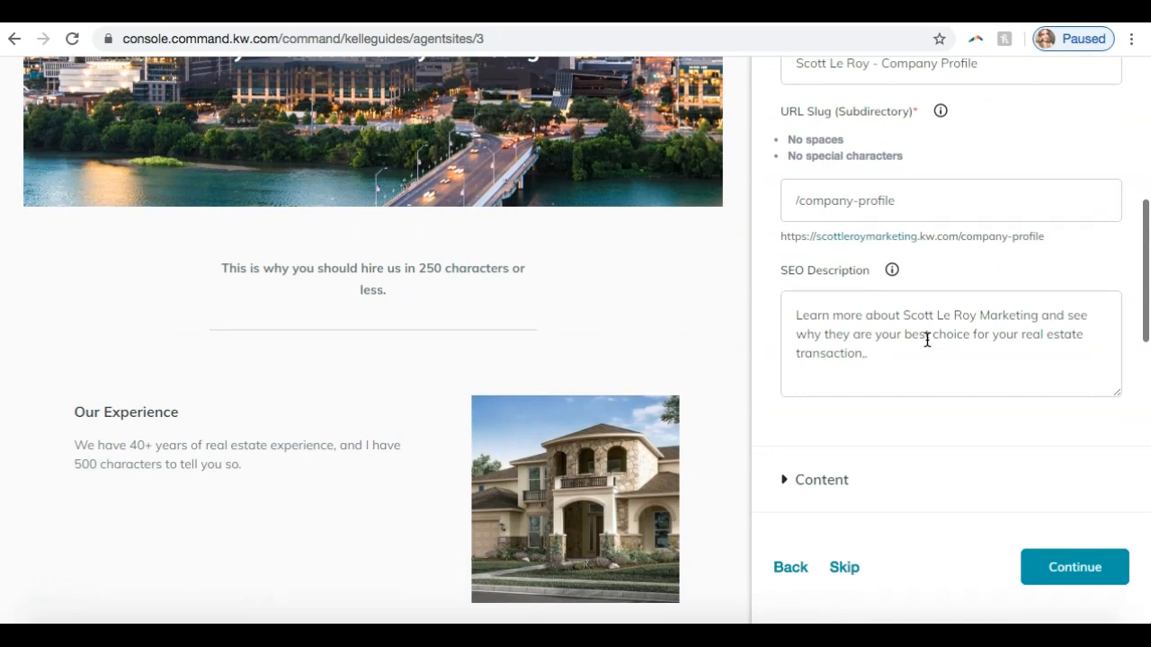
scroll(927, 340, "up", 5)
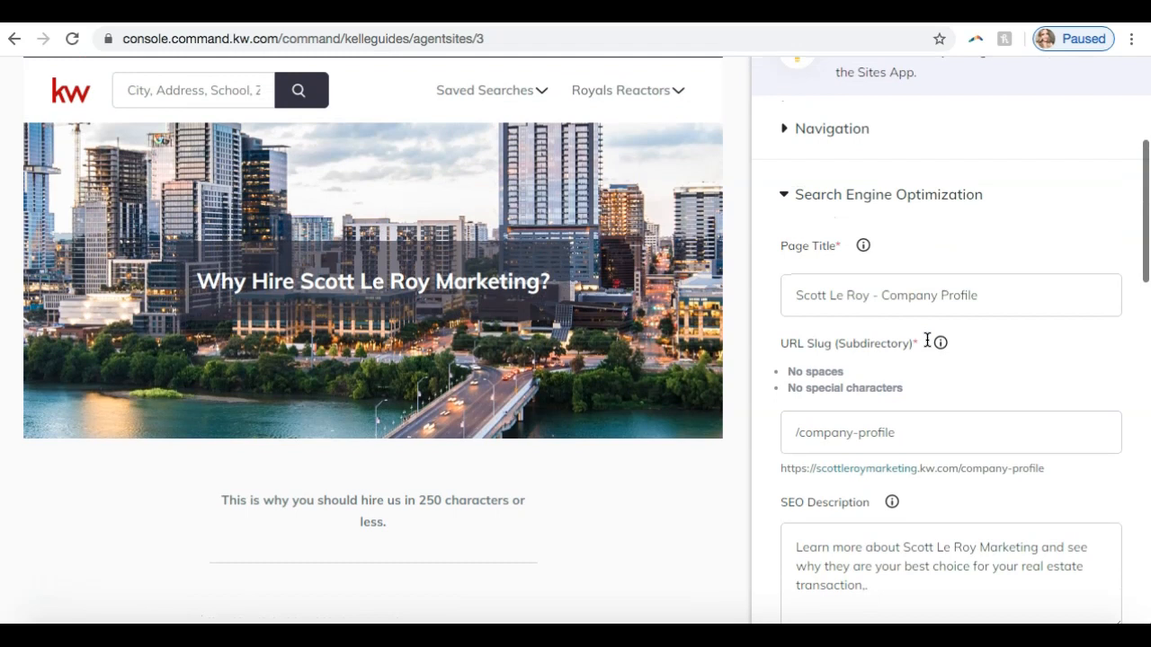
scroll(899, 274, "down", 1)
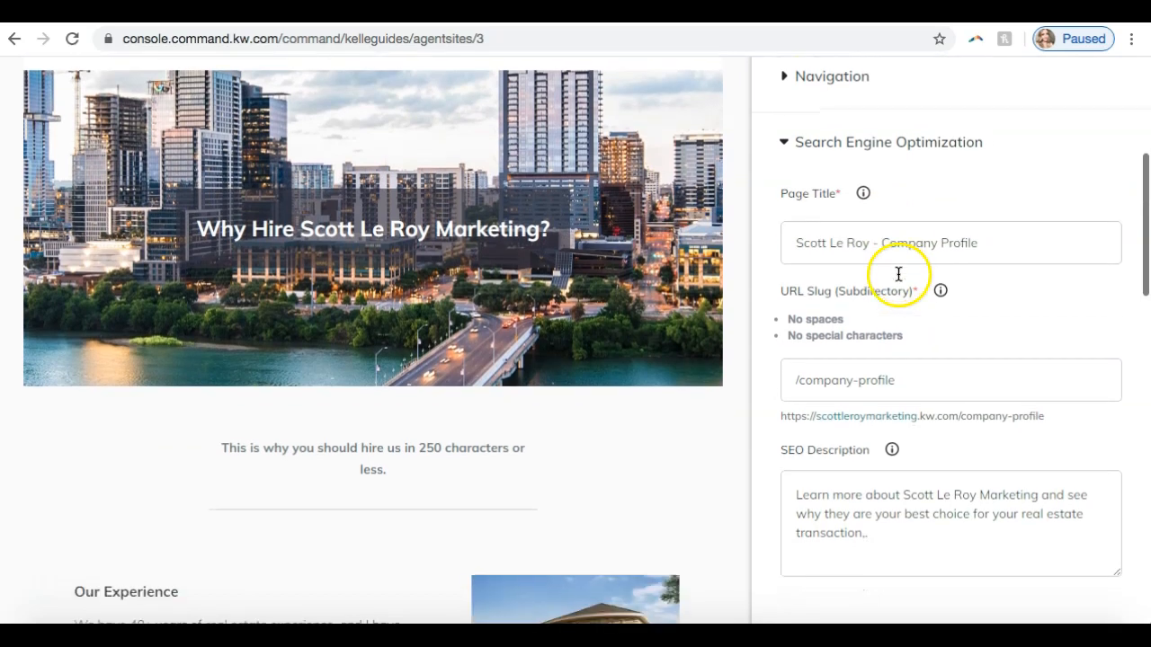
- Collapse the Search Engine Optimization settings and expand the Content settings of the company profile page
left_click(835, 155)
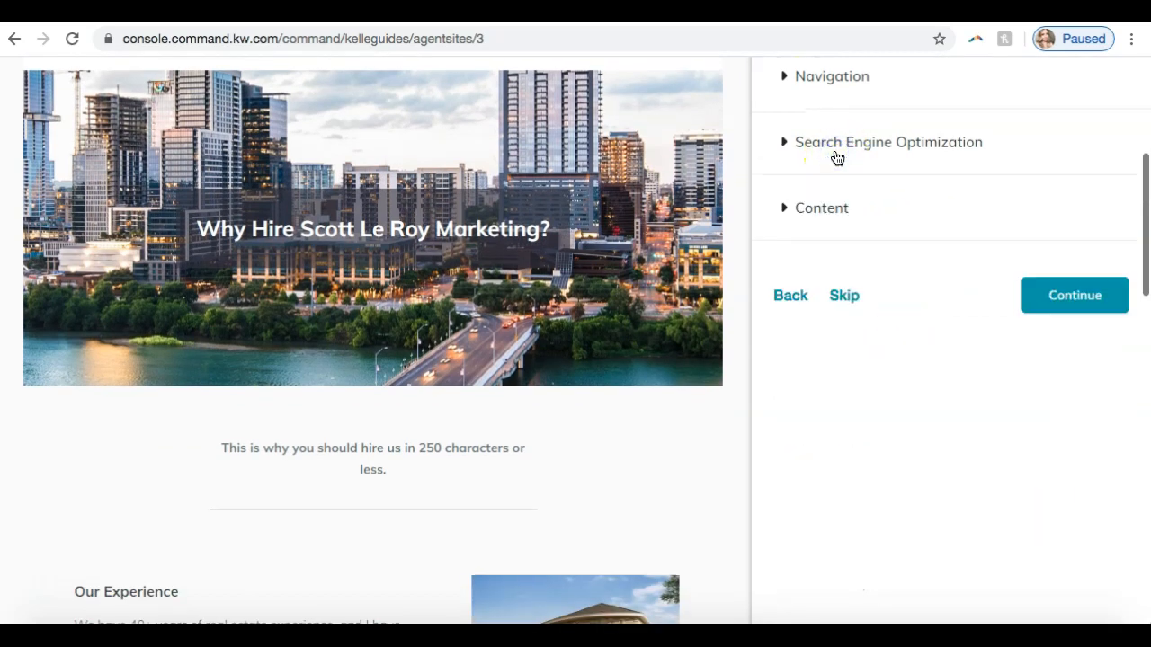
scroll(837, 158, "up", 1)
left_click(804, 225)
- Compare the Page Header, Header Image, Intro Paragraph and Section 1 content fields with the company profile page preview
scroll(426, 447, "up", 2)
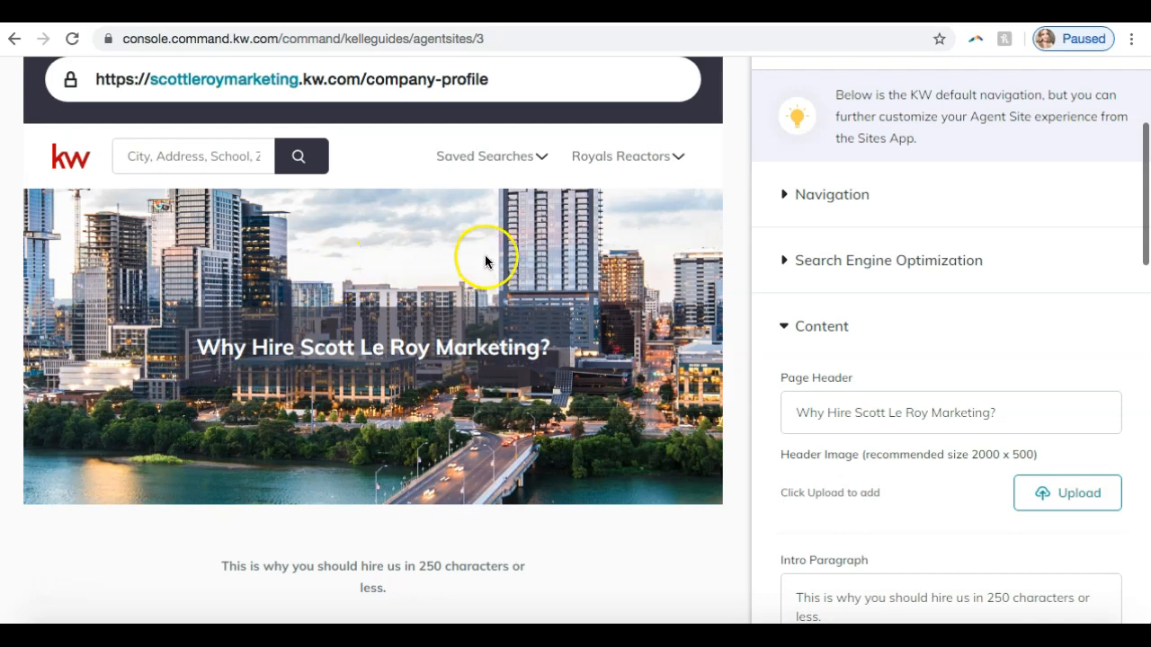
scroll(818, 310, "down", 1)
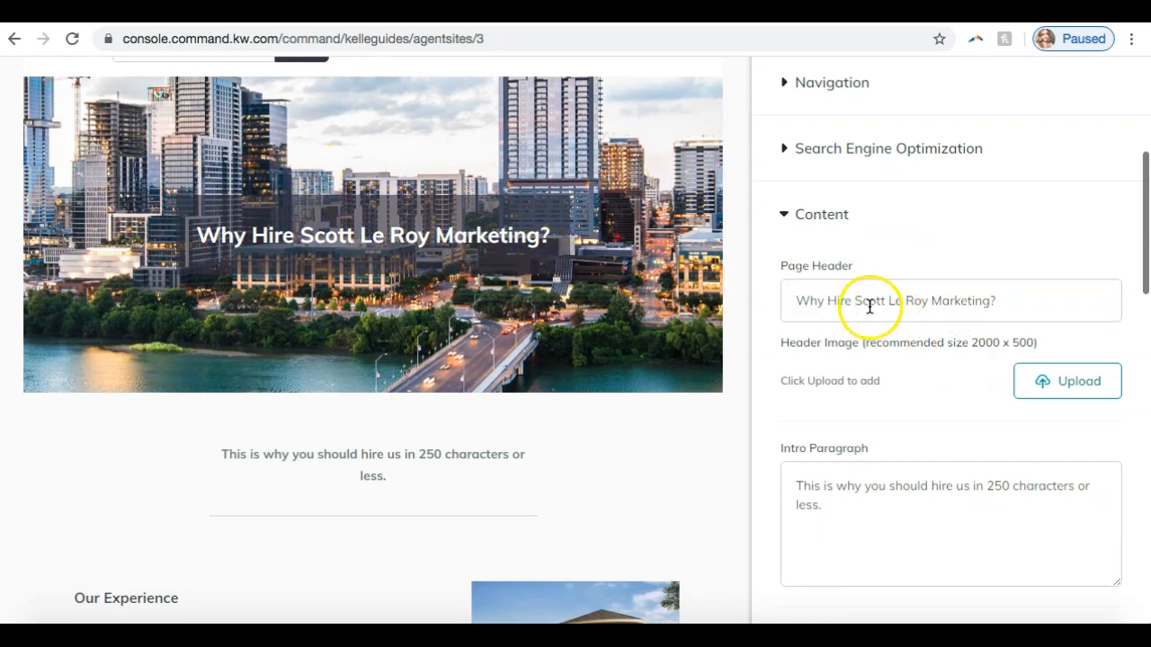
scroll(514, 306, "up", 2)
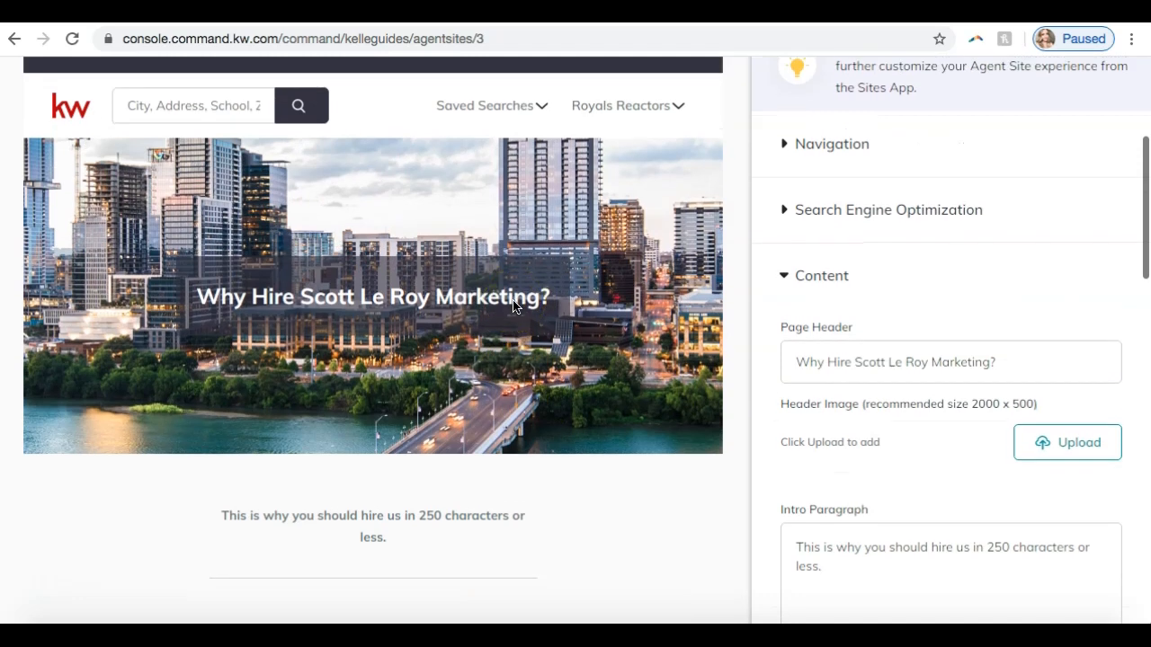
scroll(908, 372, "down", 5)
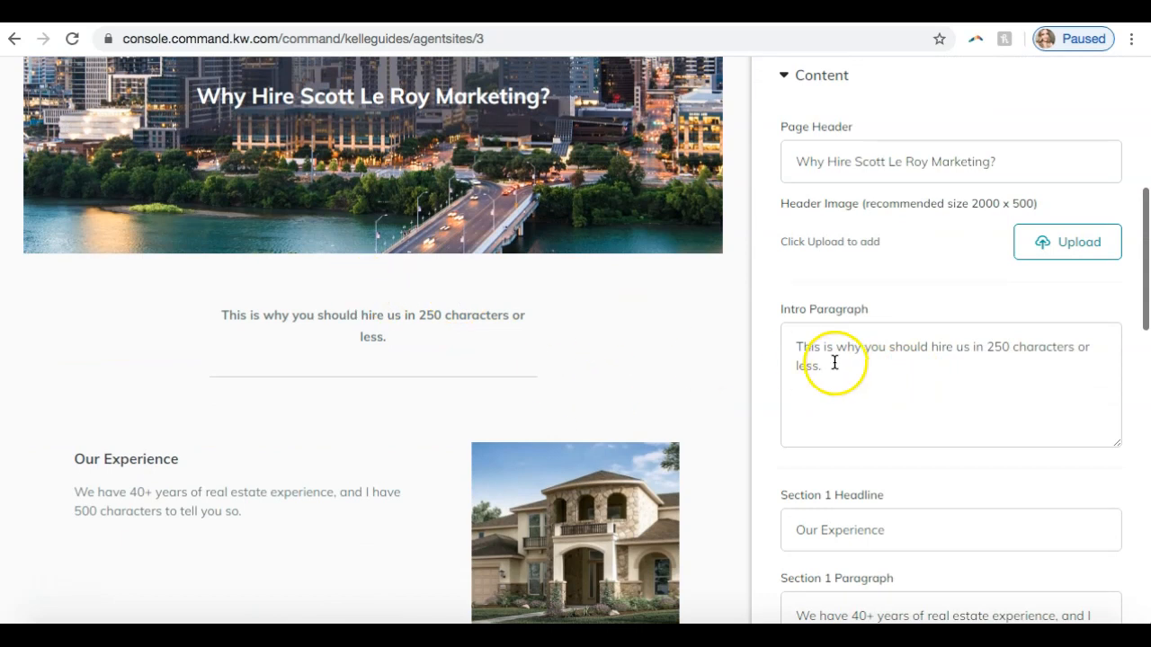
scroll(843, 365, "down", 1)
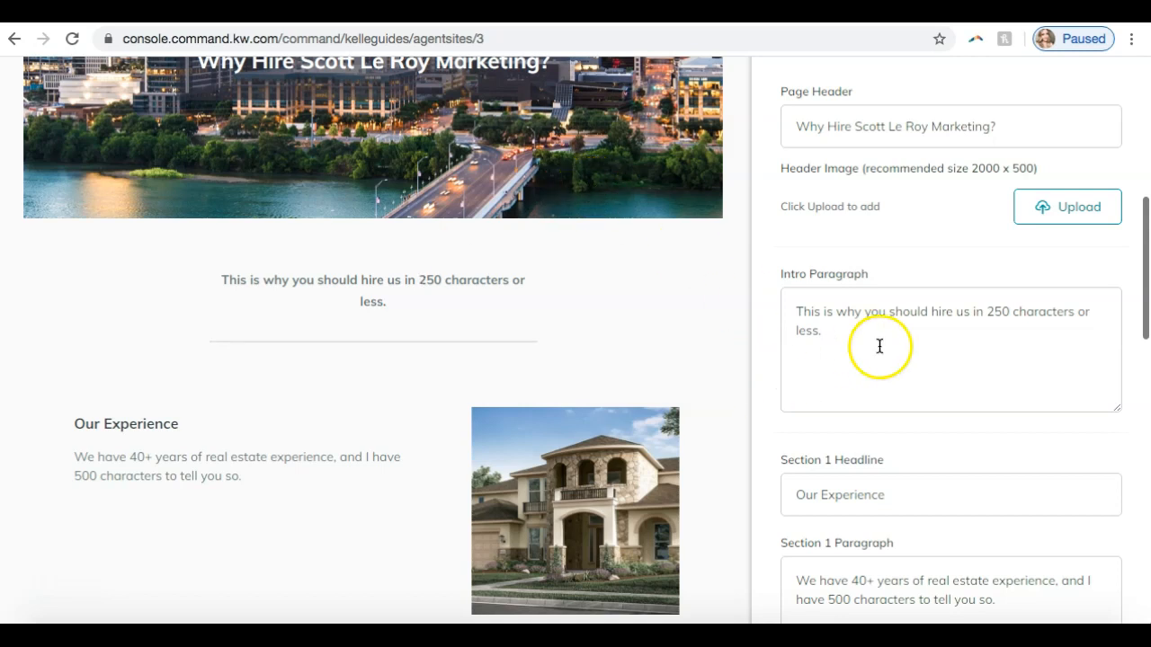
scroll(875, 346, "down", 1)
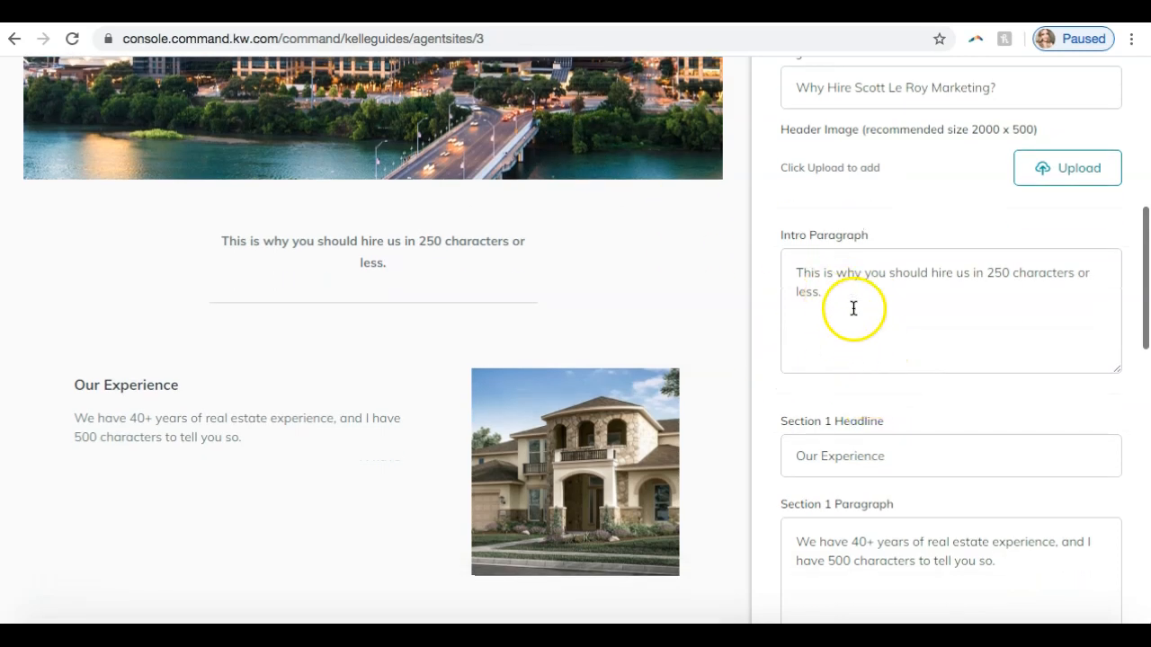
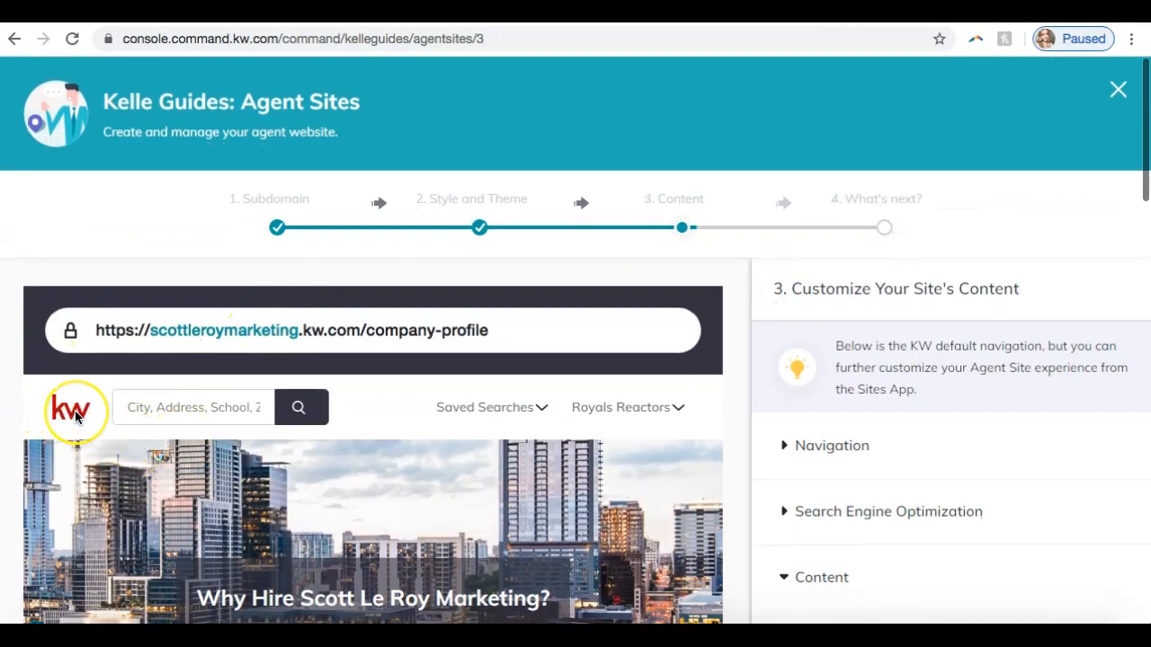
- Compare the Intro Paragraph, Section 1 and Section 2 content fields with the matching parts of the company profile page preview
scroll(72, 411, "down", 2)
scroll(569, 357, "down", 3)
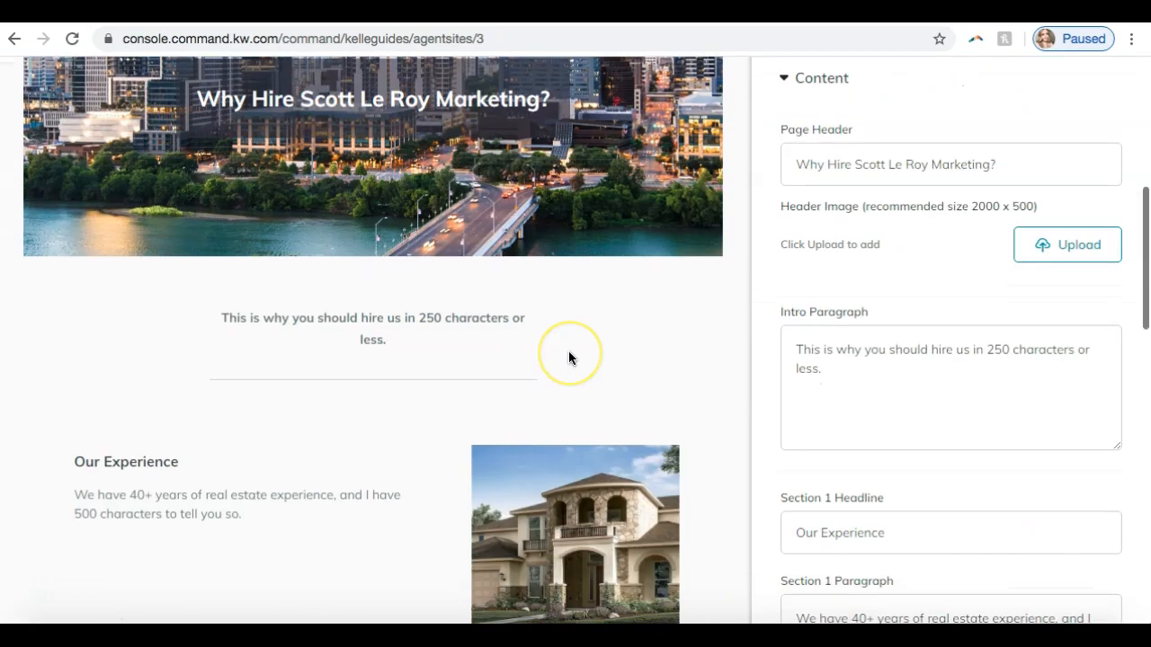
scroll(810, 352, "down", 1)
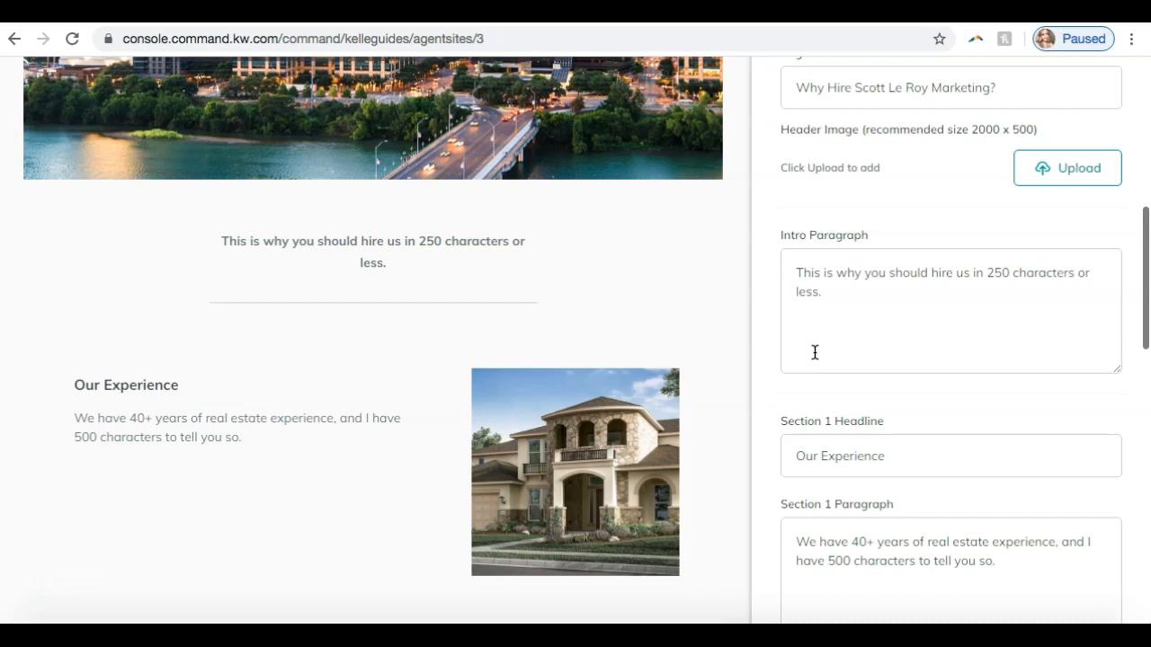
scroll(815, 352, "down", 1)
scroll(814, 352, "down", 2)
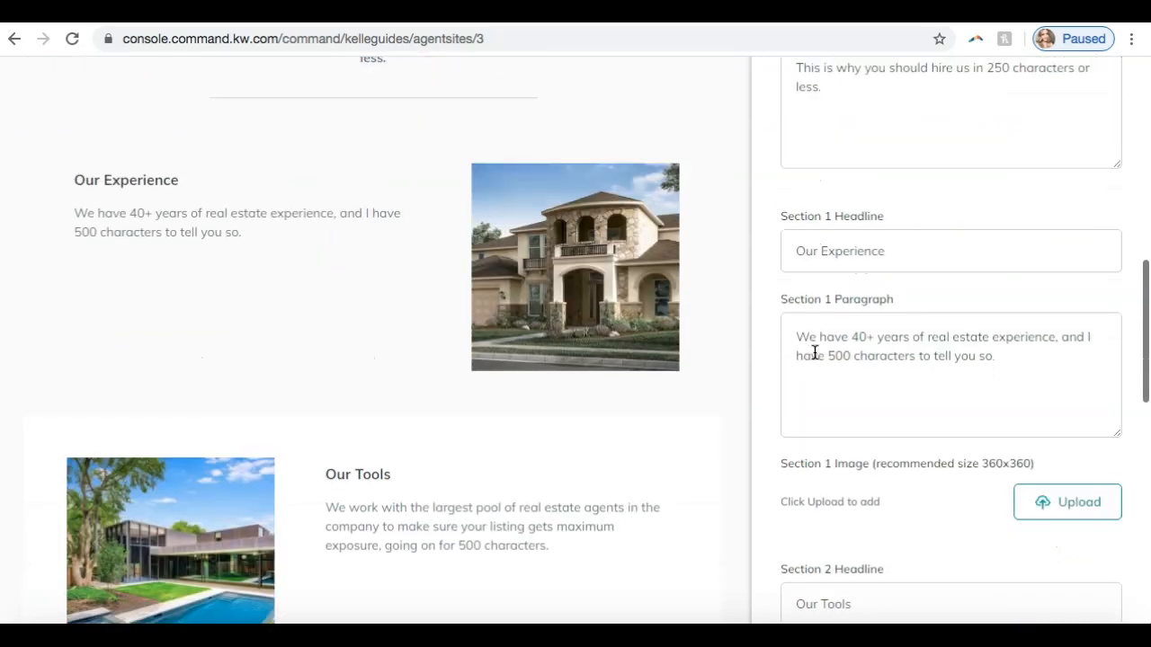
scroll(814, 351, "down", 1)
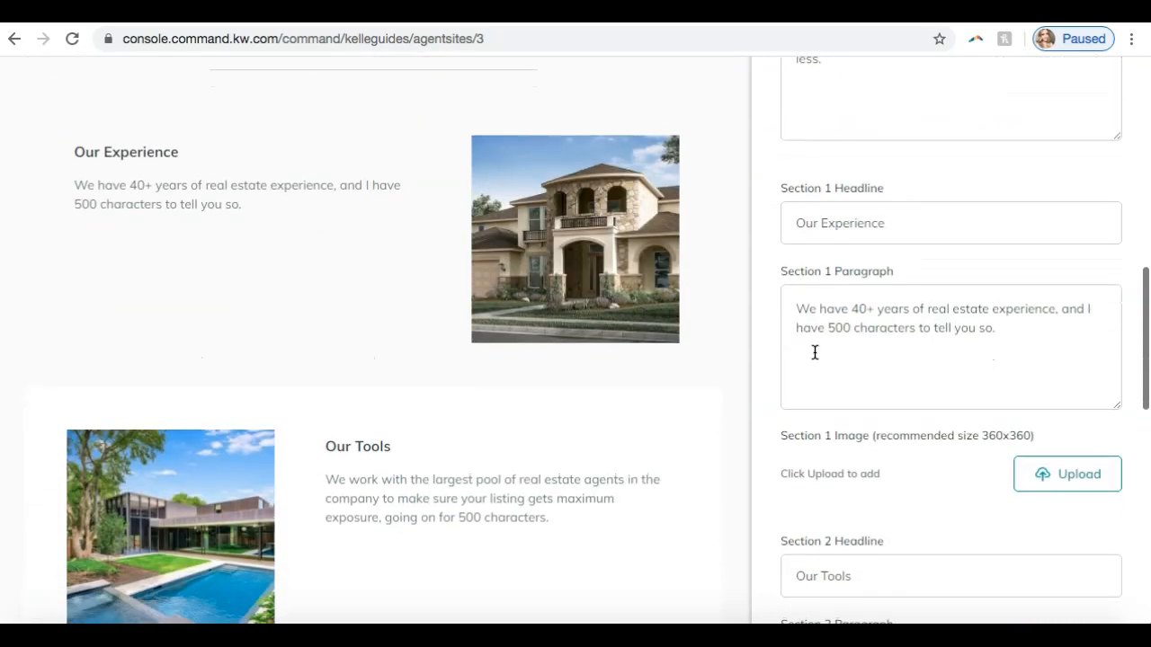
scroll(815, 351, "down", 7)
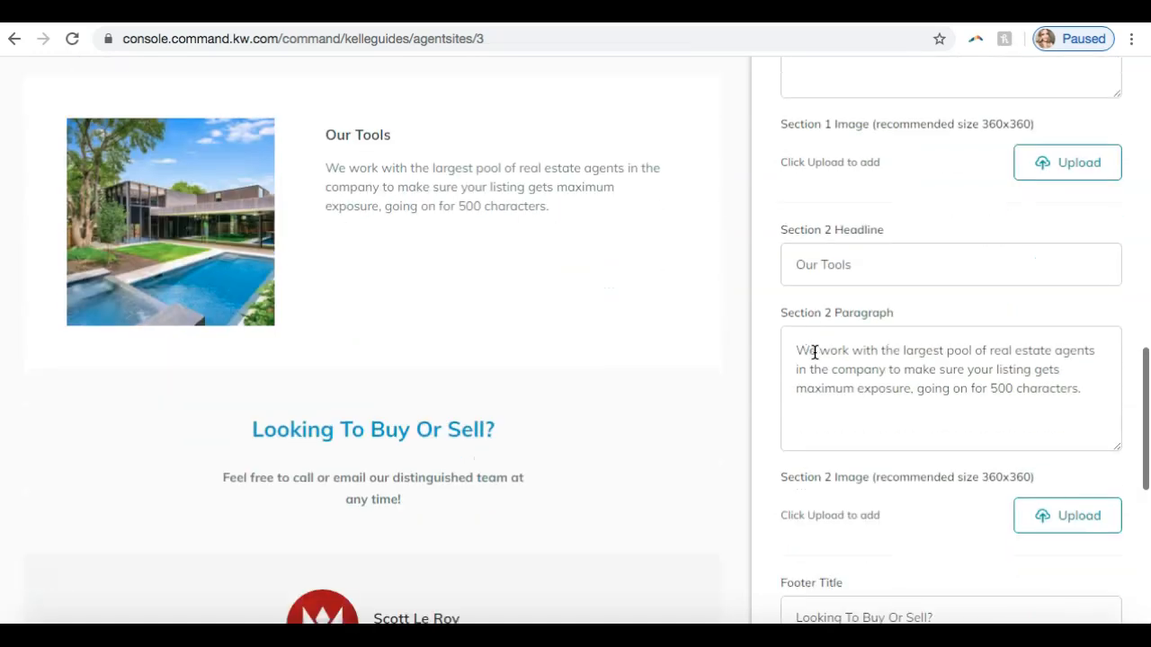
scroll(814, 352, "up", 4)
scroll(815, 351, "up", 3)
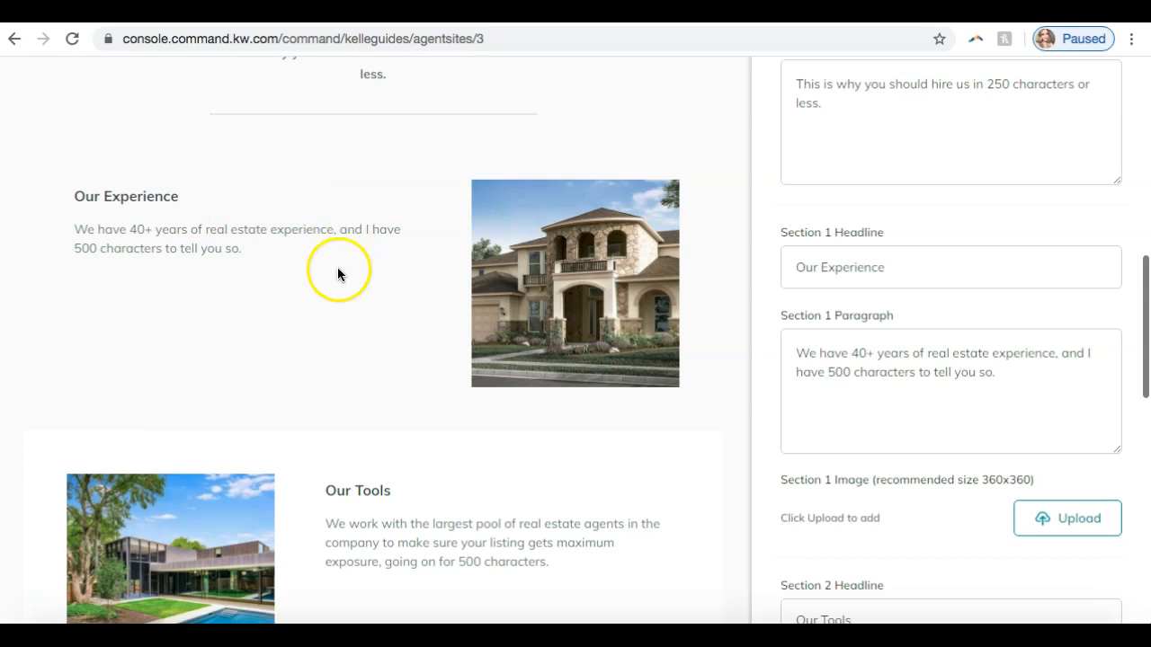
scroll(337, 272, "down", 2)
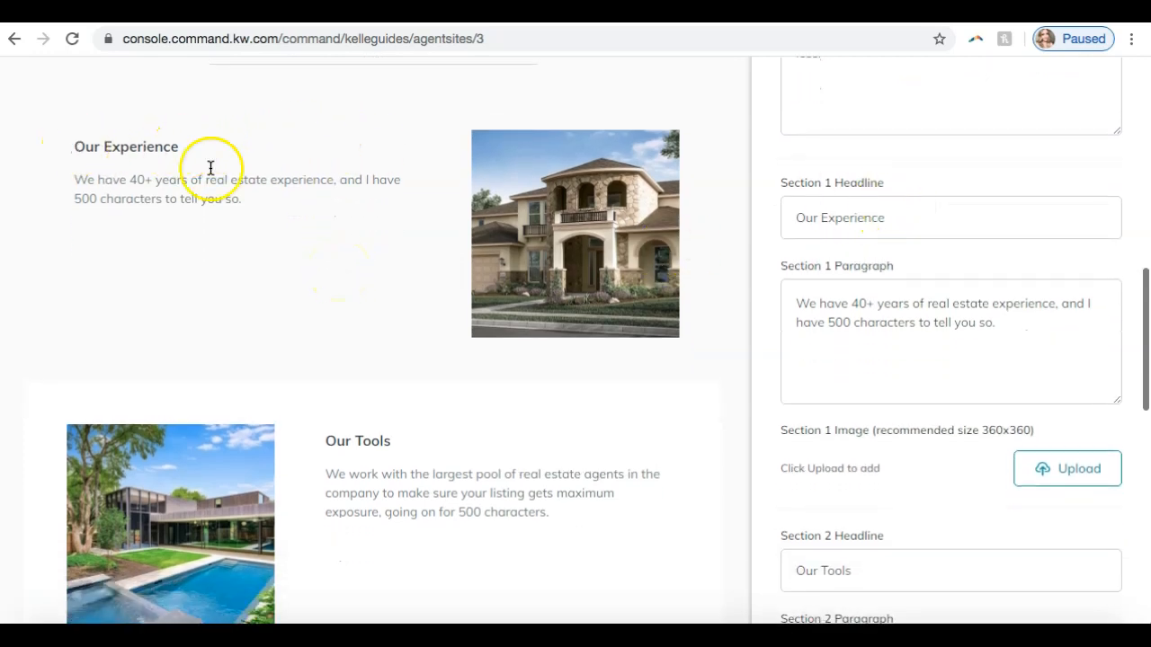
- Try an exclamation mark at the end of the Section 1 Headline, remove it, and go to the Section 1 Paragraph
left_click(910, 223)
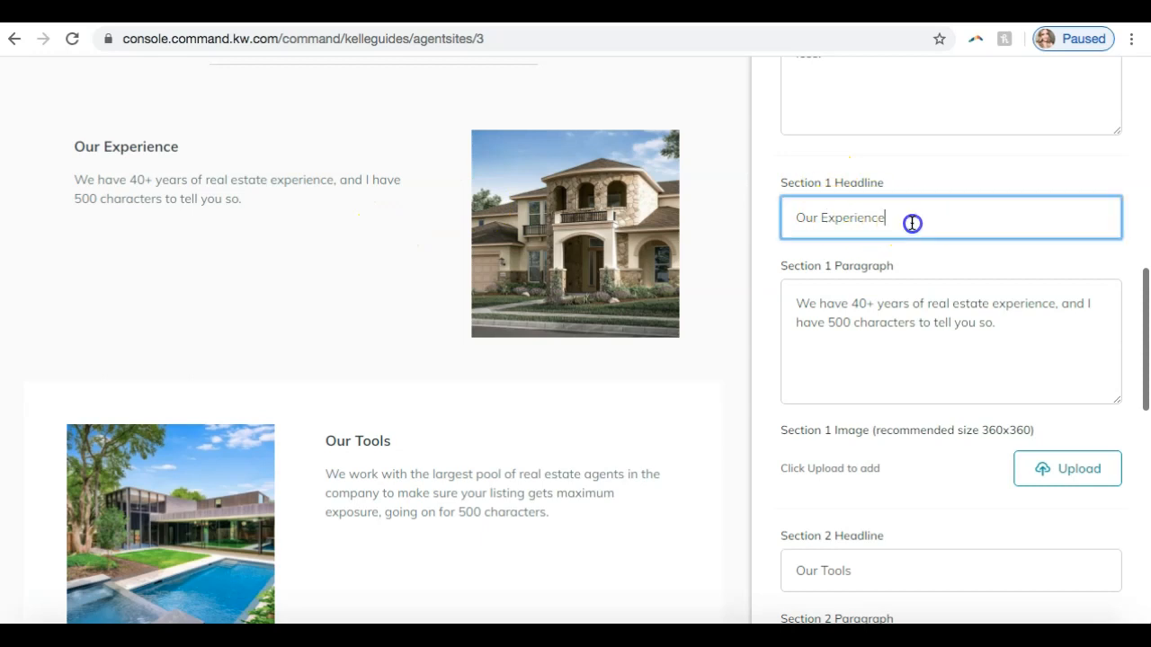
type("!")
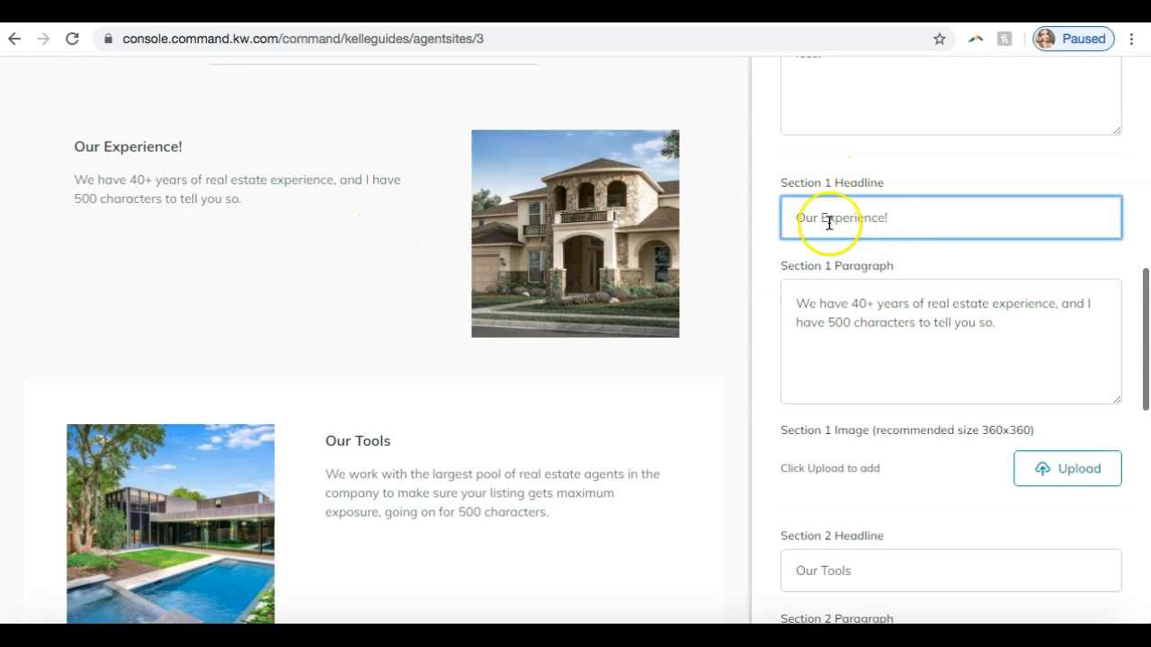
key("BackSpace")
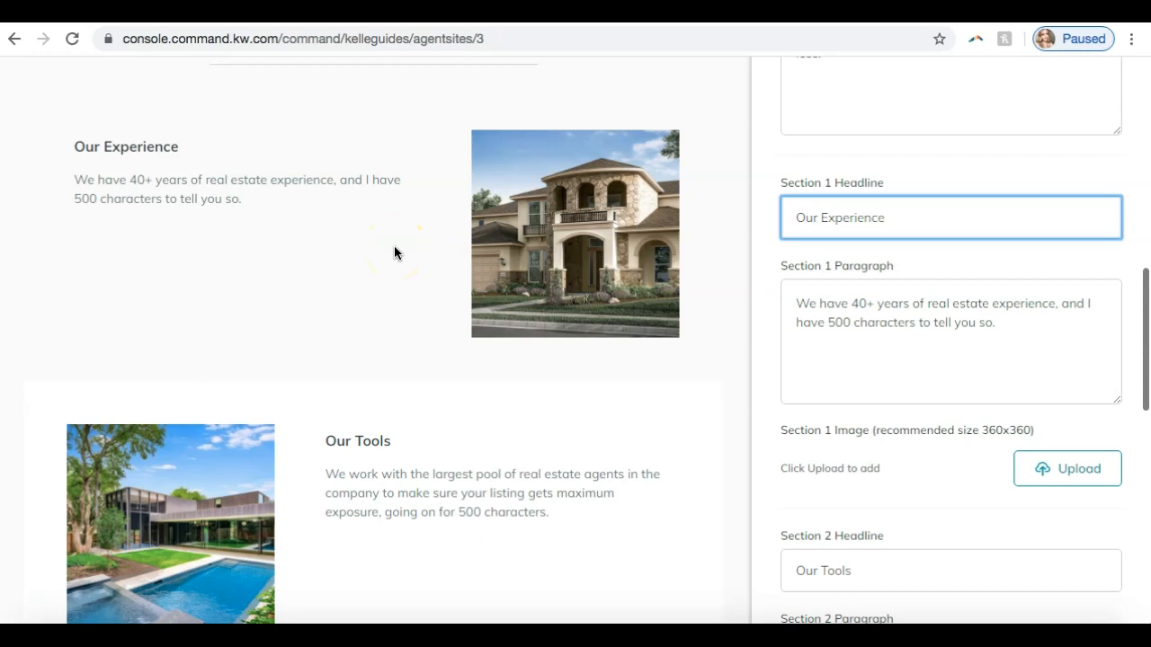
left_click(935, 321)
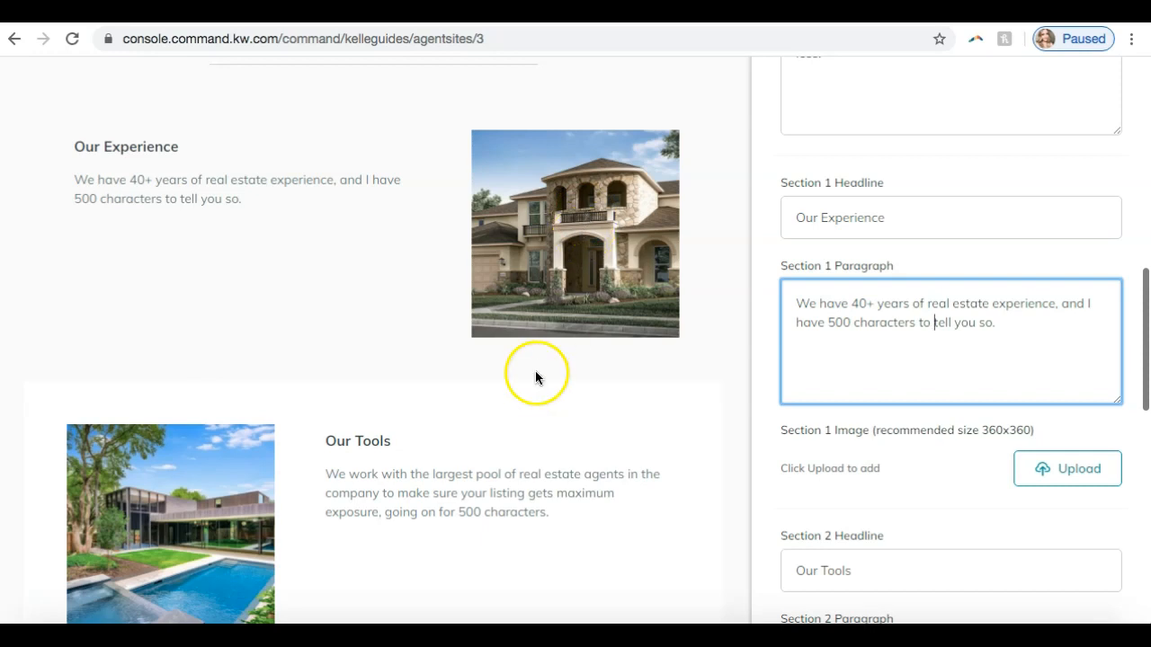
- Try "Staging" as the Section 2 Headline of the company profile page and undo the change
scroll(535, 376, "down", 2)
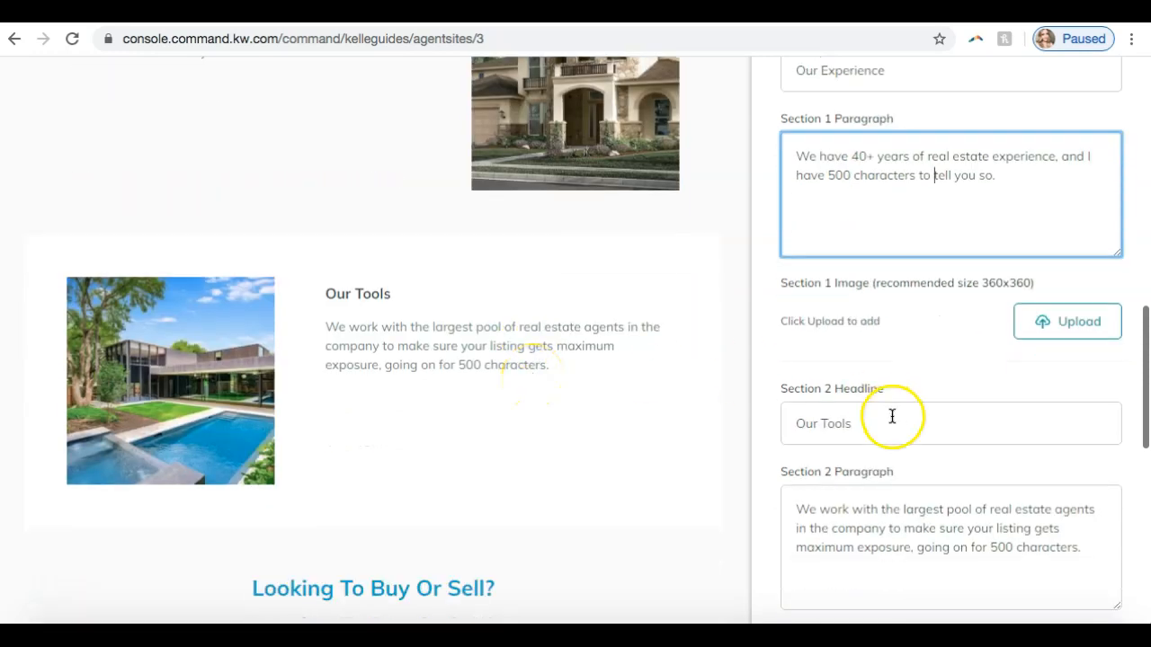
scroll(891, 414, "down", 1)
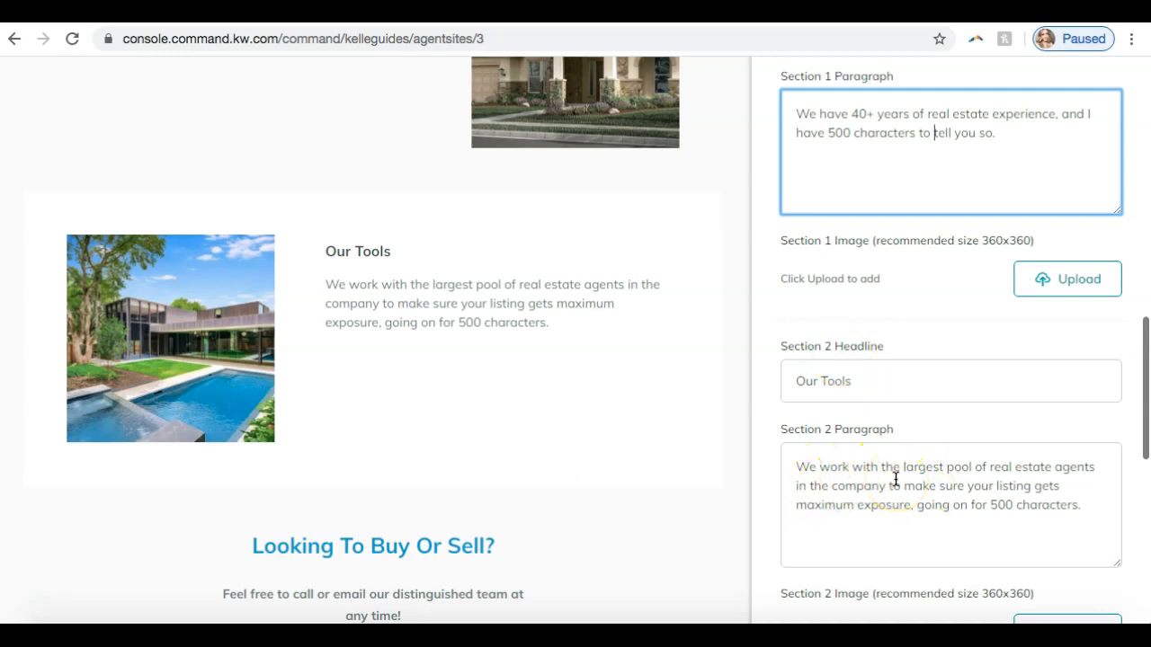
scroll(581, 379, "up", 2)
scroll(581, 376, "down", 1)
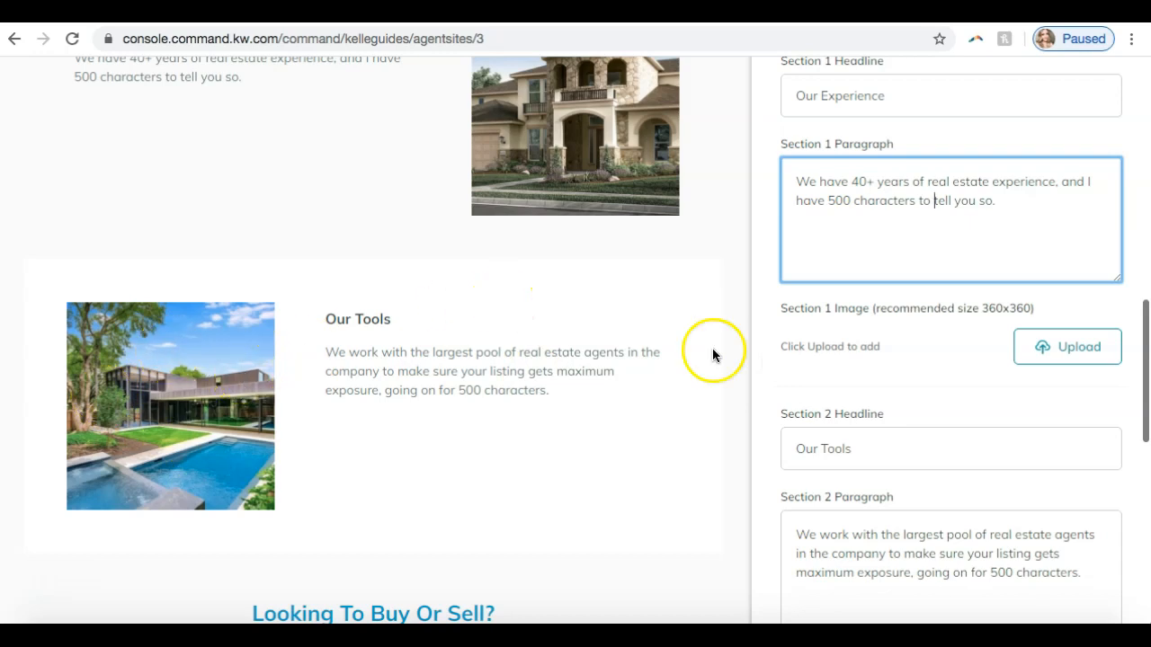
left_click_drag(854, 449, 742, 449)
type("Staging")
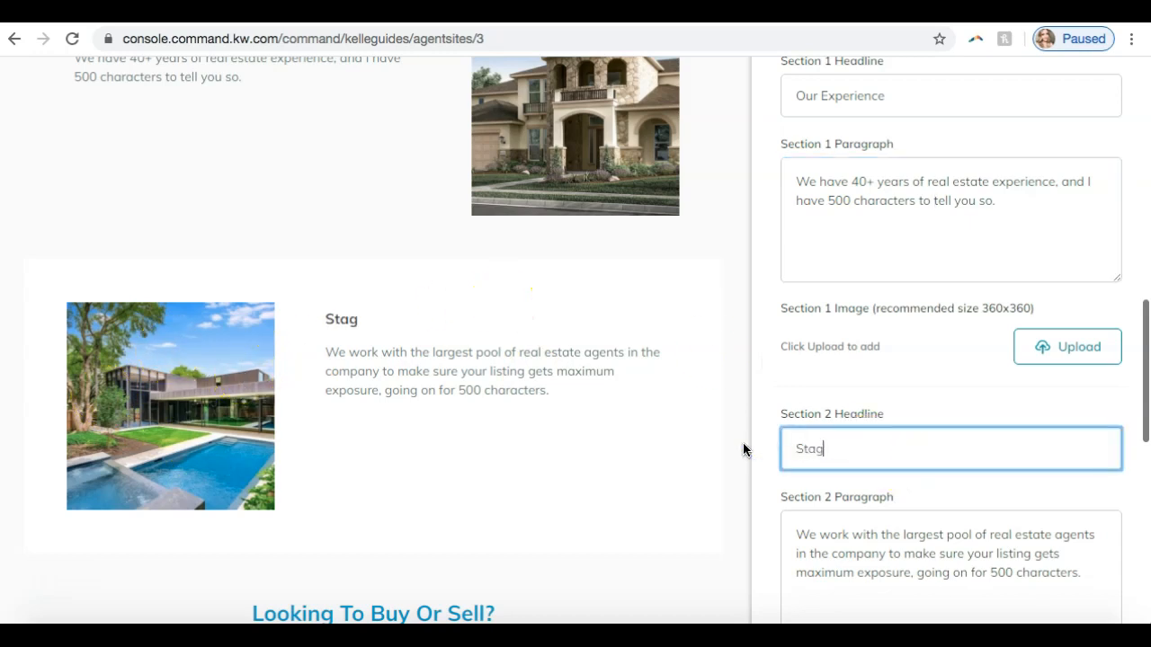
scroll(855, 535, "down", 1)
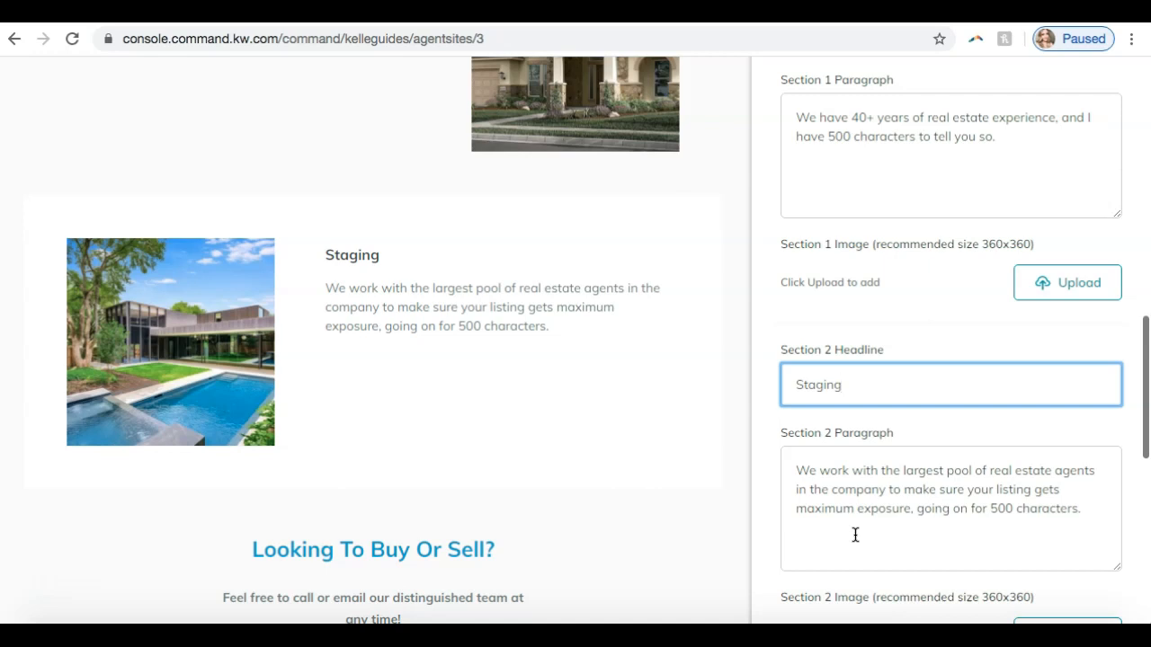
key("ctrl+z")
left_click(816, 325)
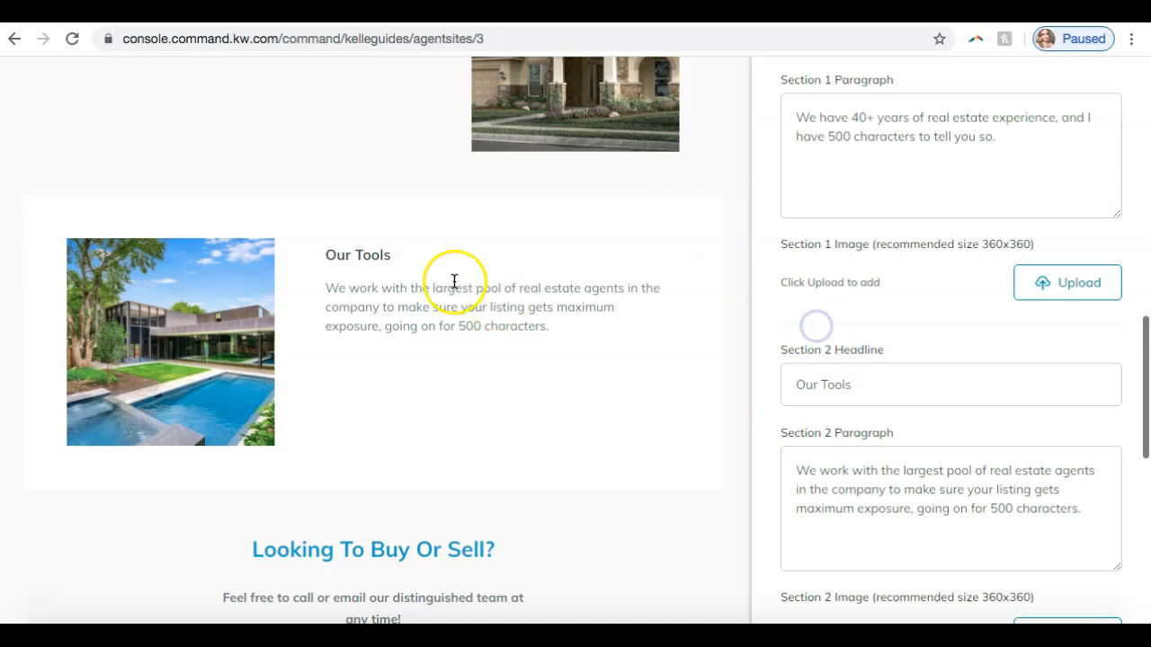
- Examine the Section 2, Footer Title and Footer Paragraph fields alongside the lower part of the company profile preview
scroll(454, 281, "up", 3)
scroll(454, 281, "down", 2)
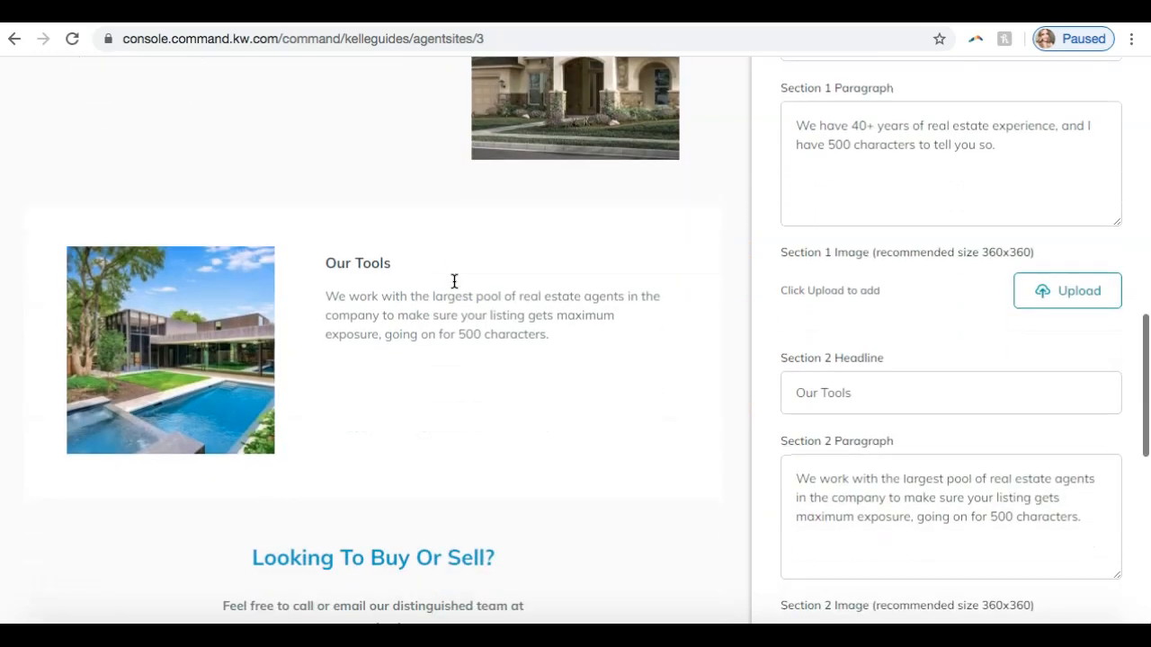
scroll(454, 282, "down", 2)
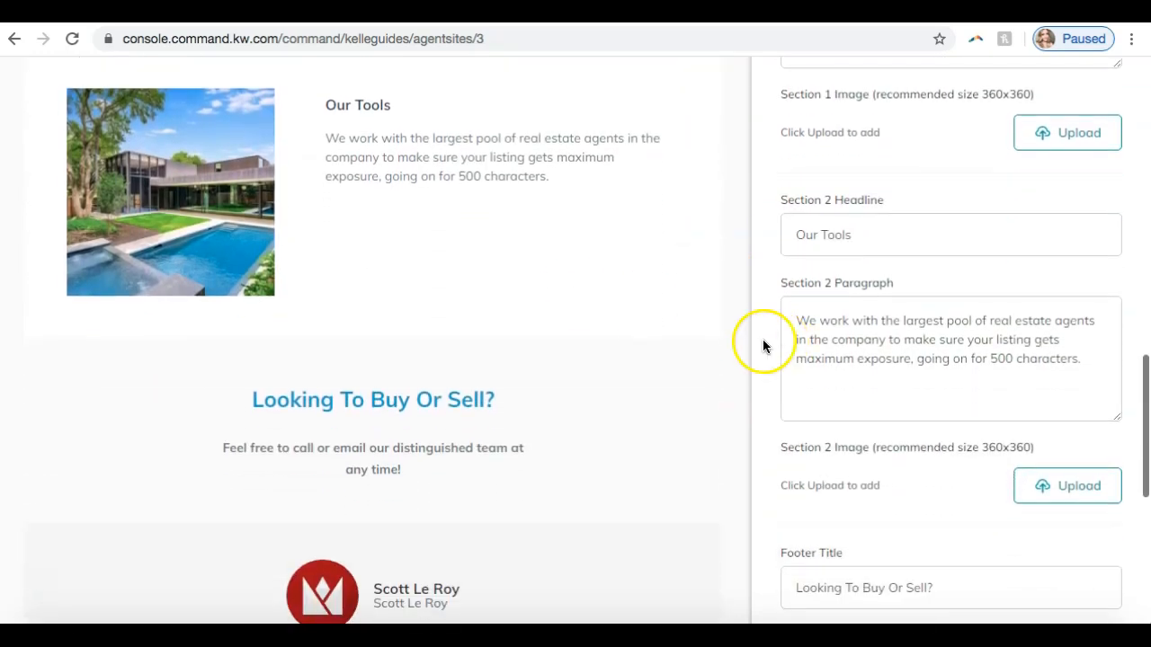
scroll(848, 372, "down", 2)
scroll(849, 372, "down", 2)
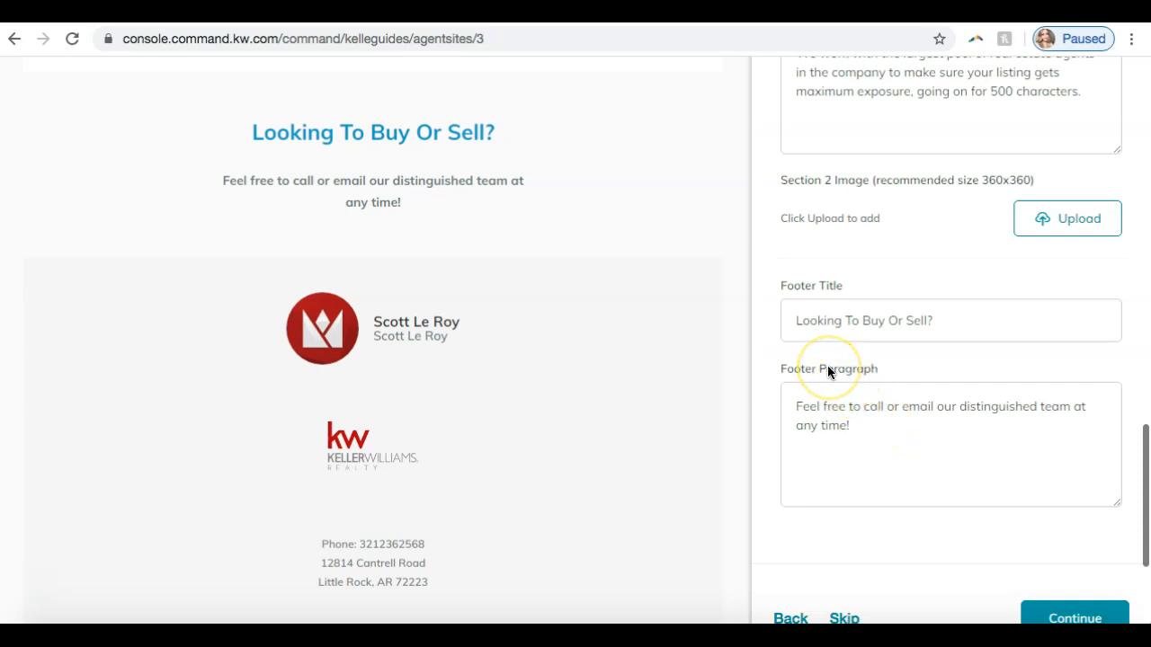
scroll(599, 378, "up", 10)
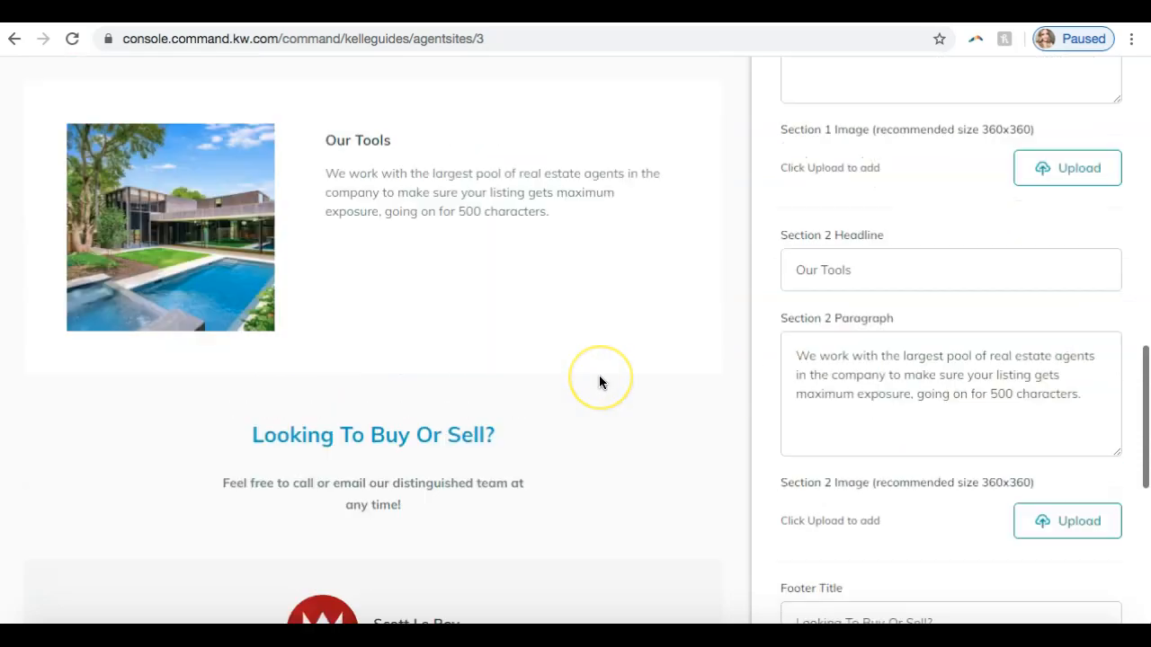
scroll(600, 382, "down", 8)
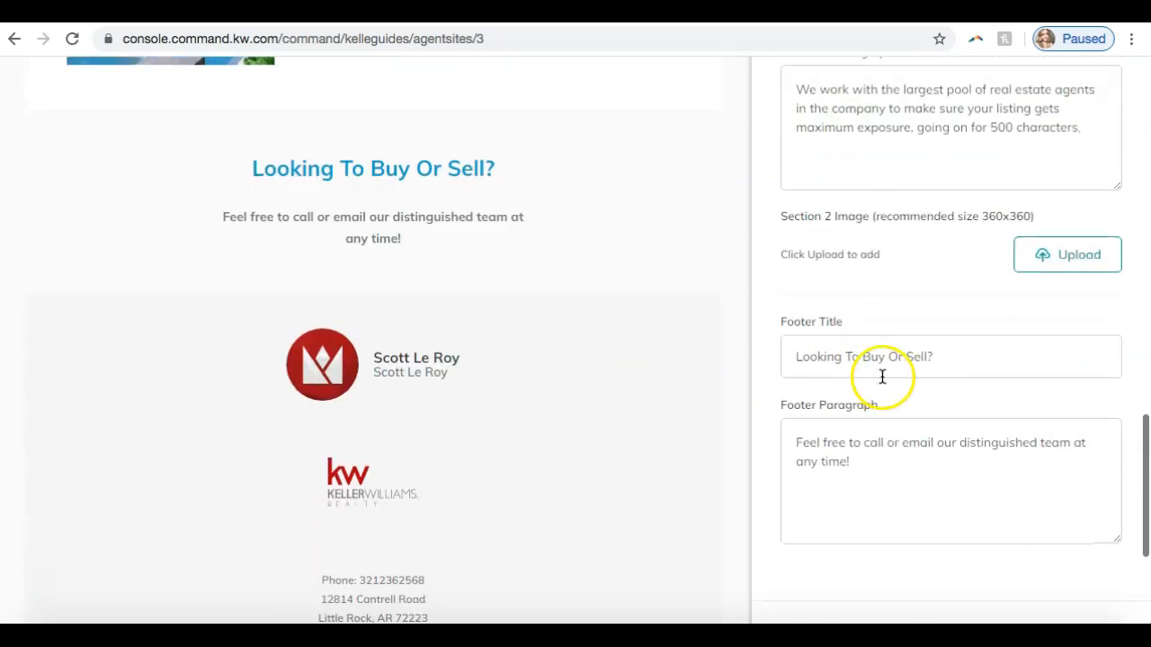
scroll(942, 424, "down", 3)
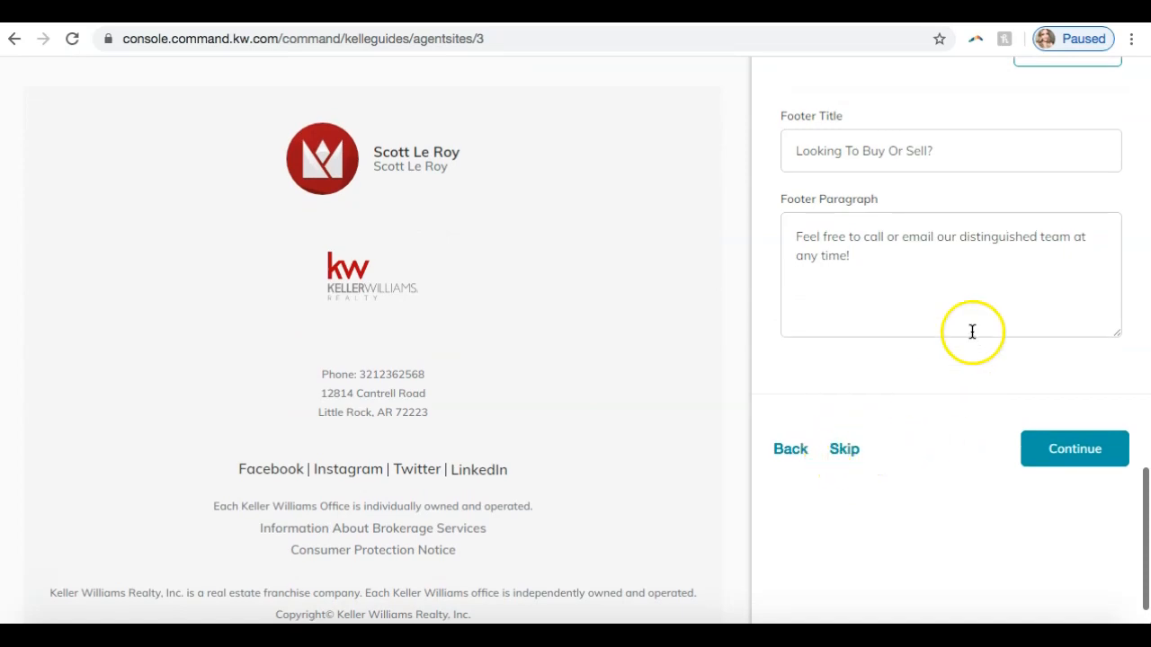
- Continue from the company profile page to the About Me page and look over its Search Engine Optimization settings
left_click(1061, 457)
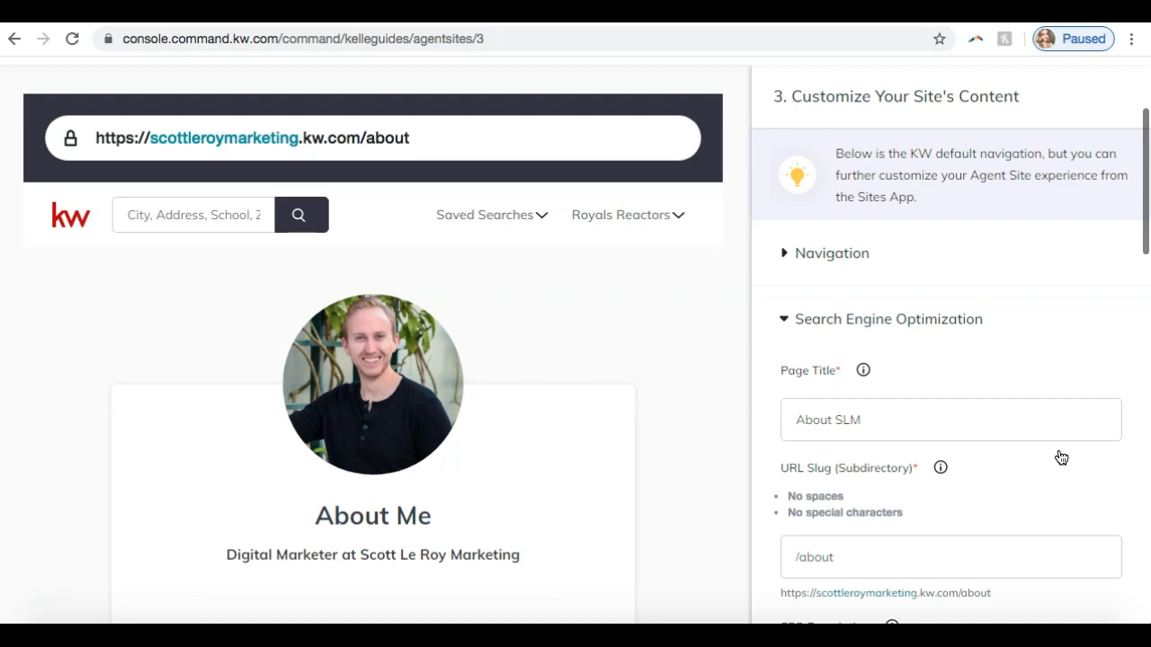
scroll(903, 375, "down", 5)
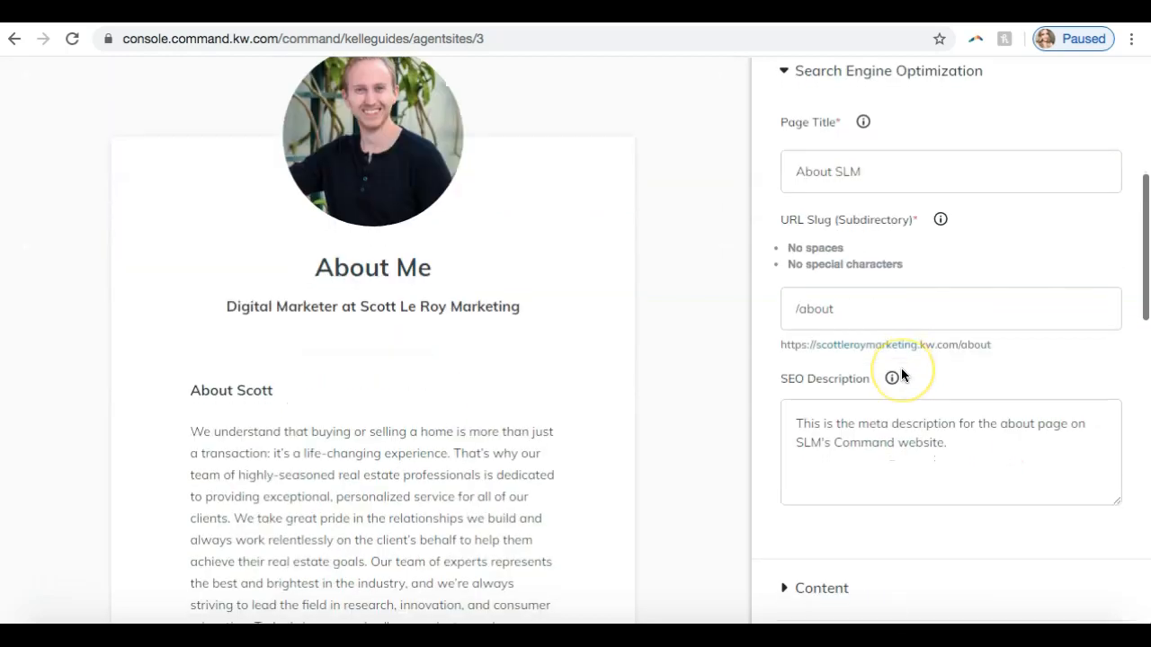
scroll(902, 374, "up", 3)
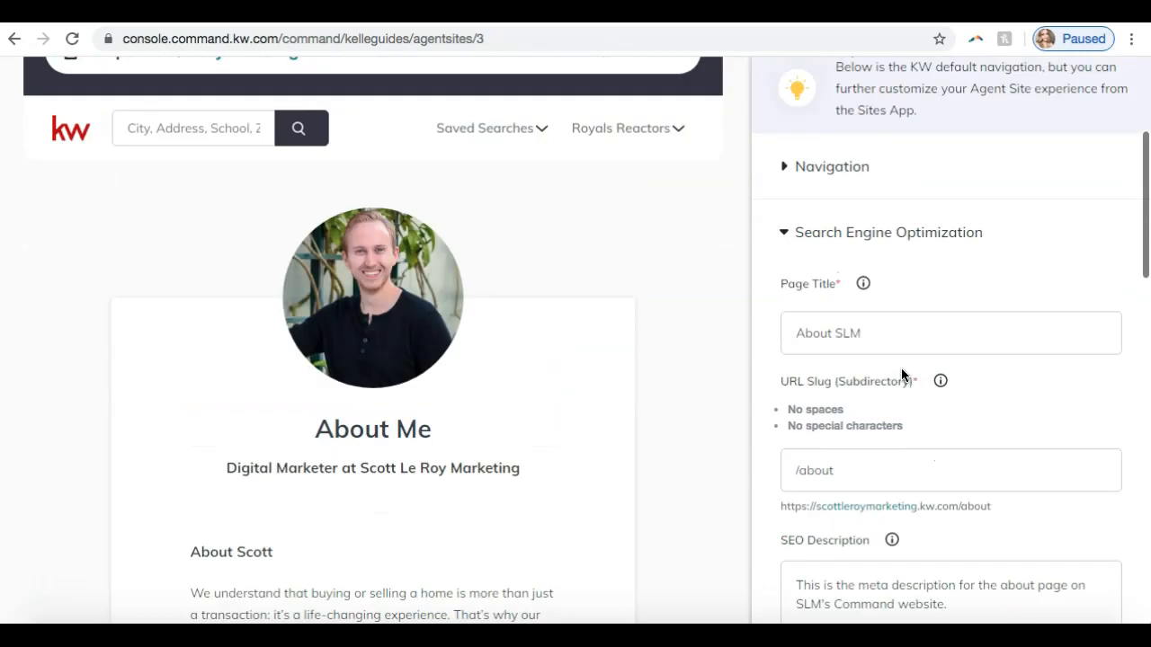
scroll(902, 375, "up", 2)
scroll(578, 490, "down", 2)
scroll(578, 490, "up", 2)
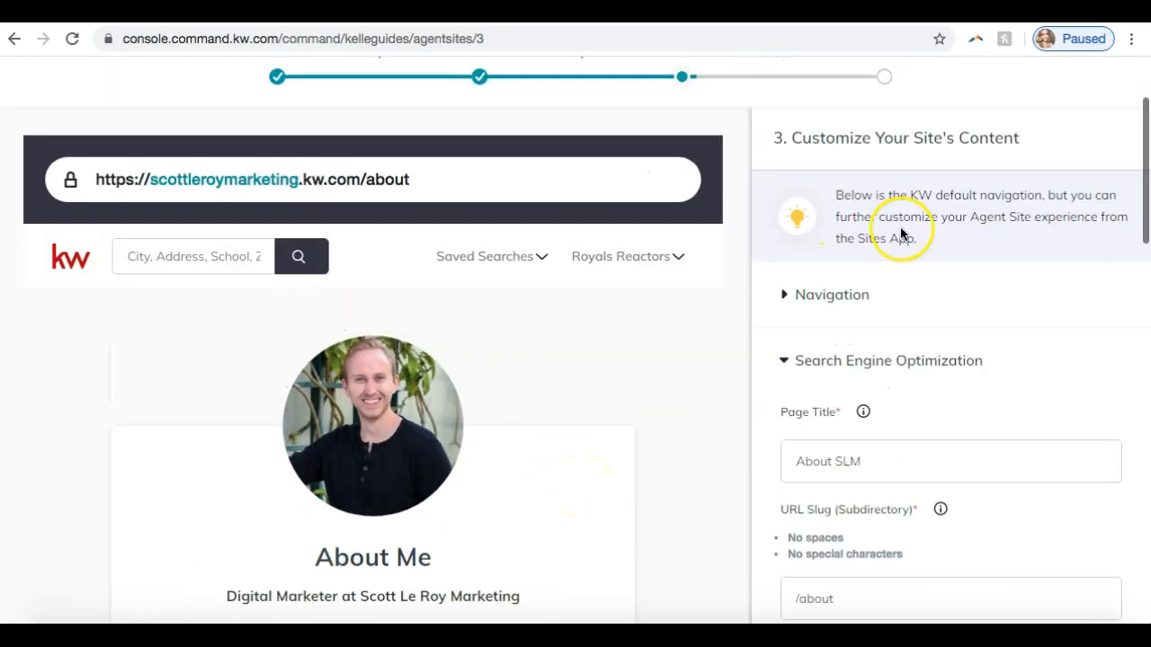
- Check where About Me sits in the Navigation list, then reopen the page's Search Engine Optimization settings
left_click(814, 294)
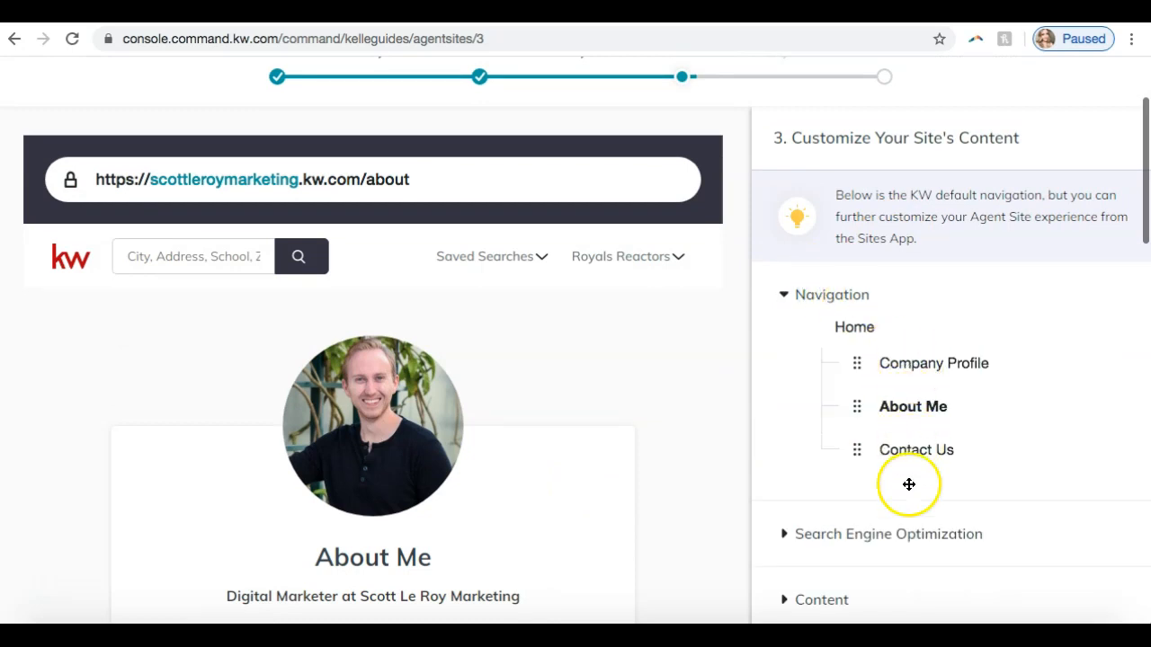
left_click(825, 292)
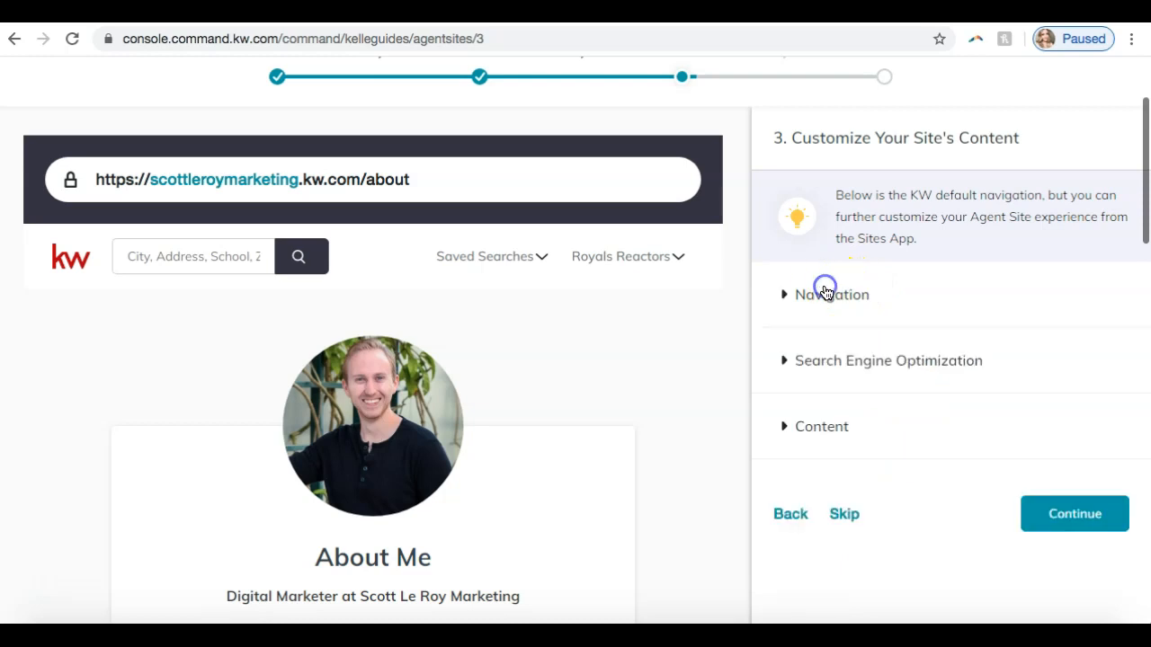
left_click(832, 372)
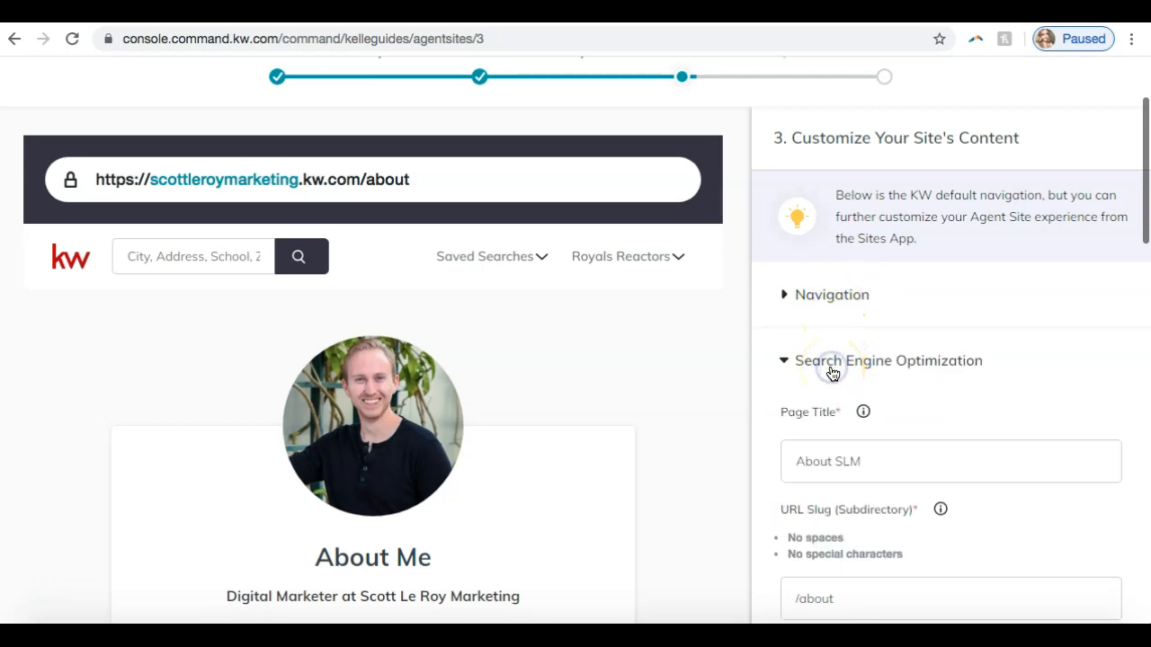
- Review the about page's Page Title, URL Slug and SEO Description, highlighting the "/about" ending of its web address
scroll(832, 372, "down", 3)
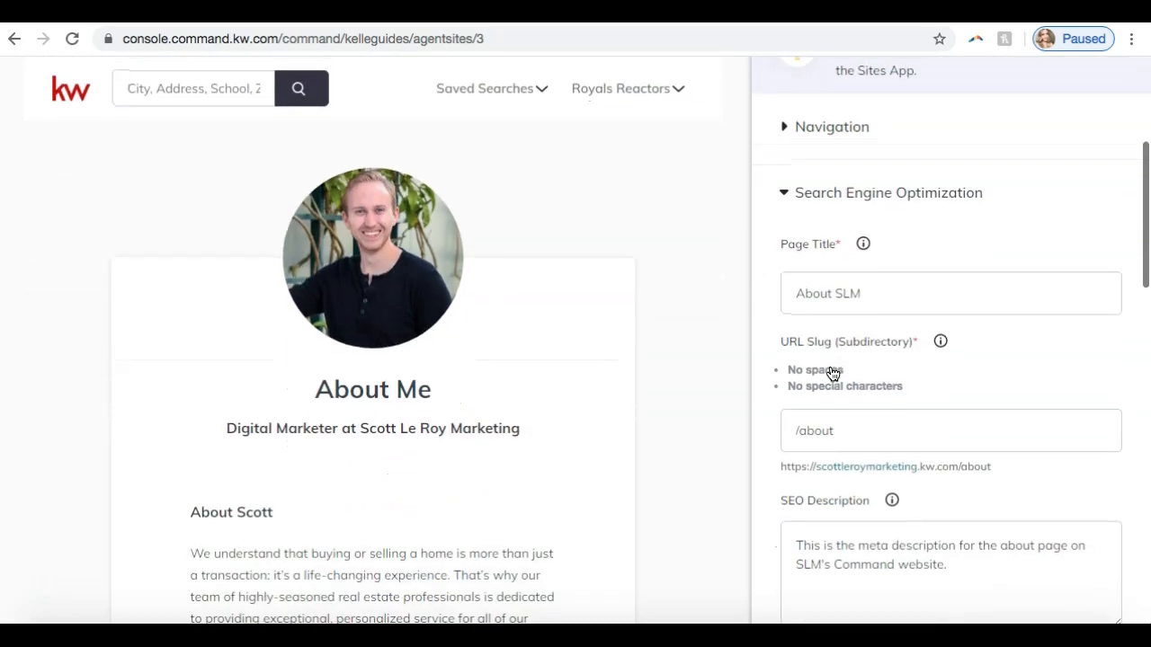
scroll(832, 372, "down", 1)
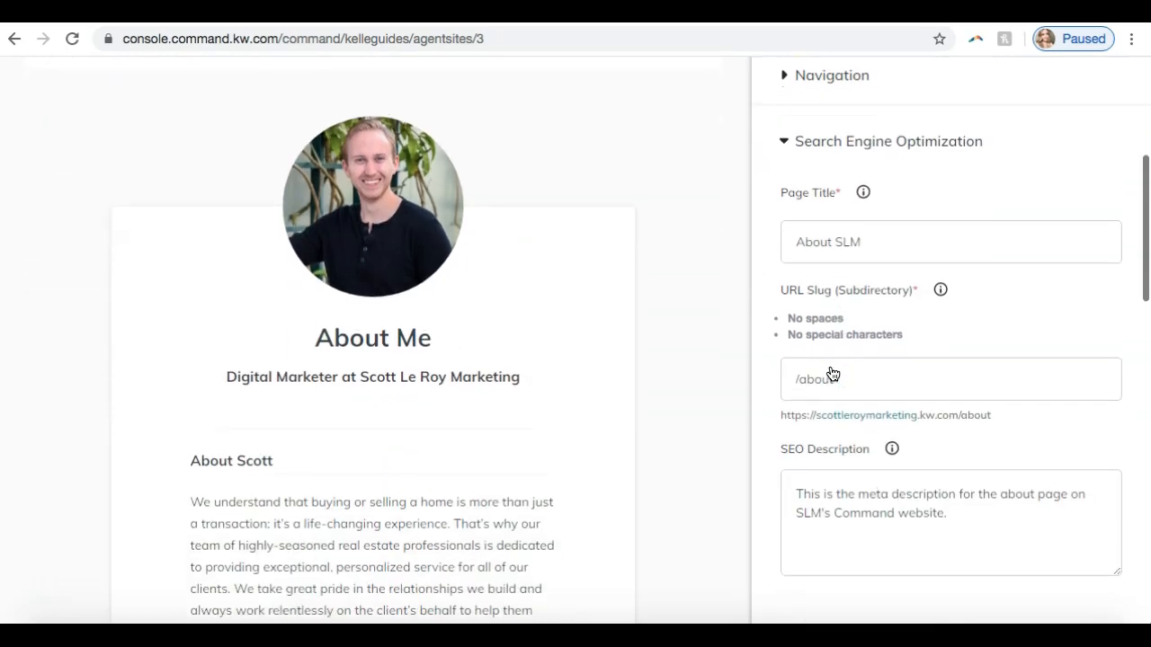
scroll(855, 363, "down", 2)
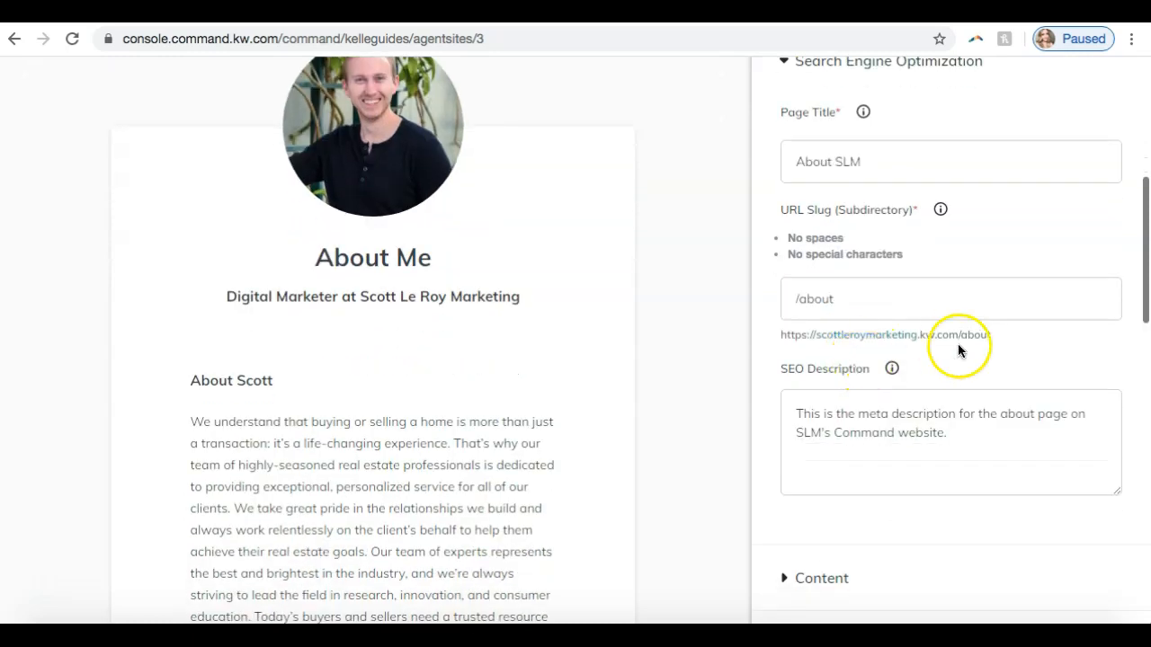
left_click_drag(961, 337, 996, 342)
left_click(1005, 337)
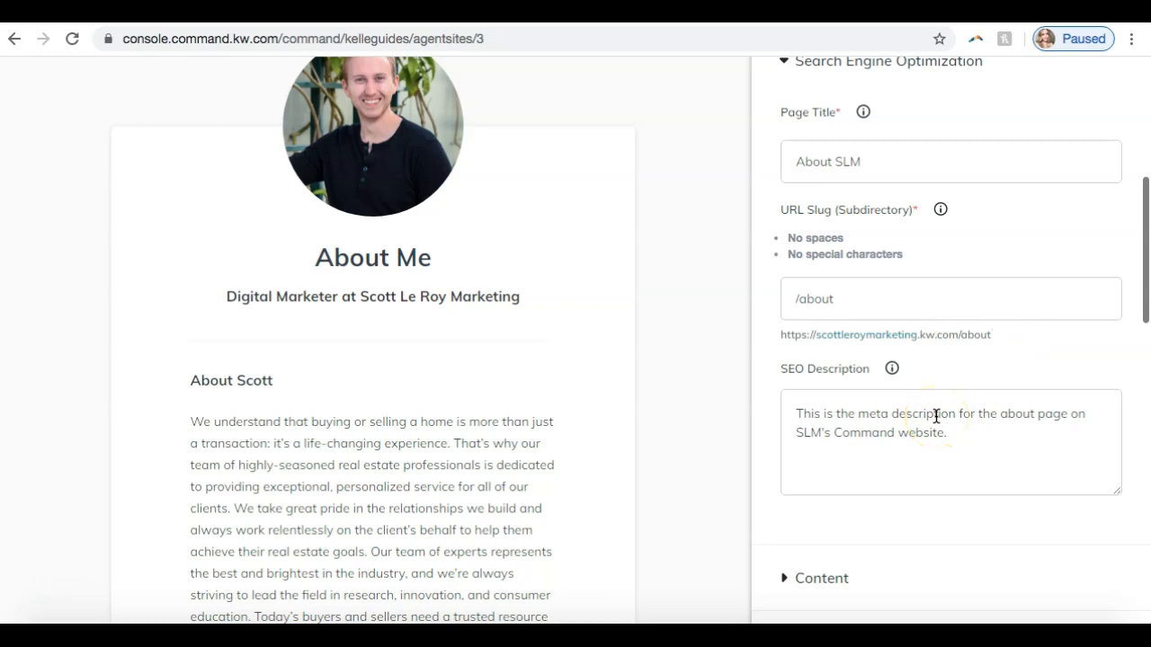
scroll(936, 416, "up", 1)
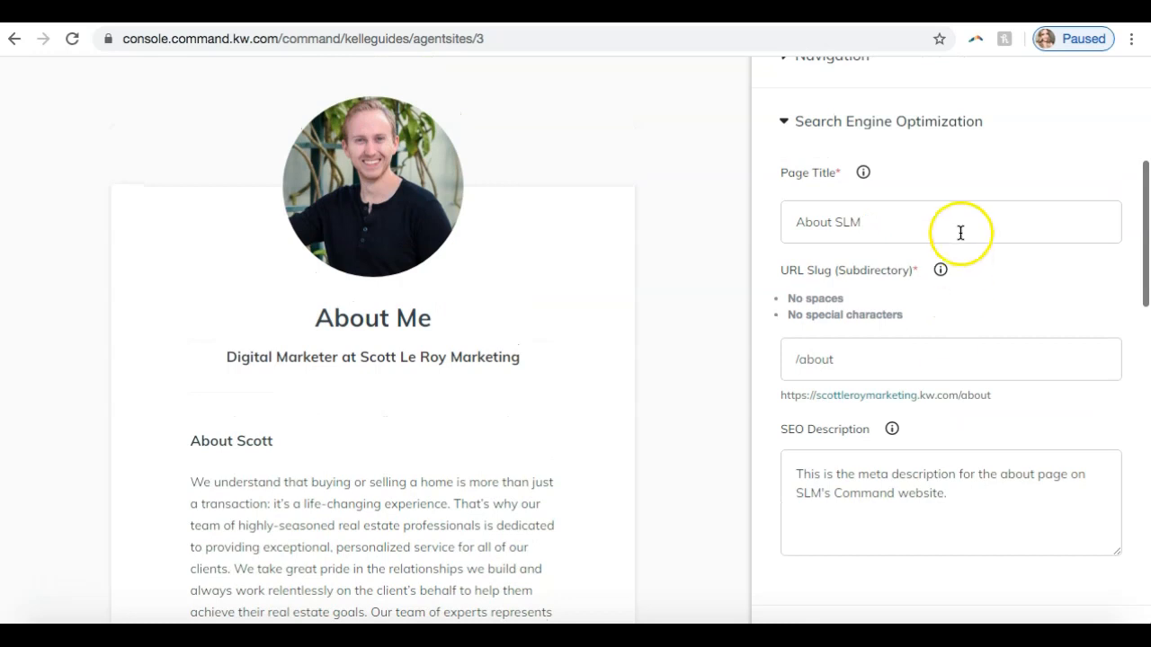
- Switch from the Search Engine Optimization settings to the About Me page's Content section and look over its title and bio fields
left_click(895, 132)
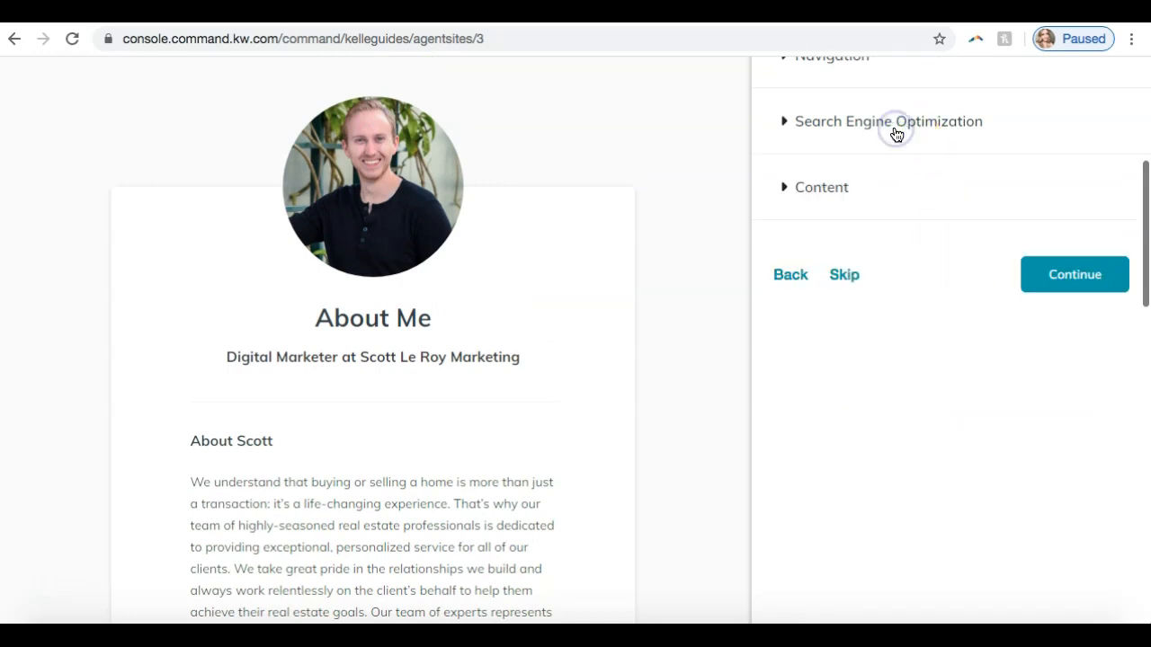
left_click(822, 188)
scroll(833, 270, "down", 3)
scroll(834, 274, "down", 6)
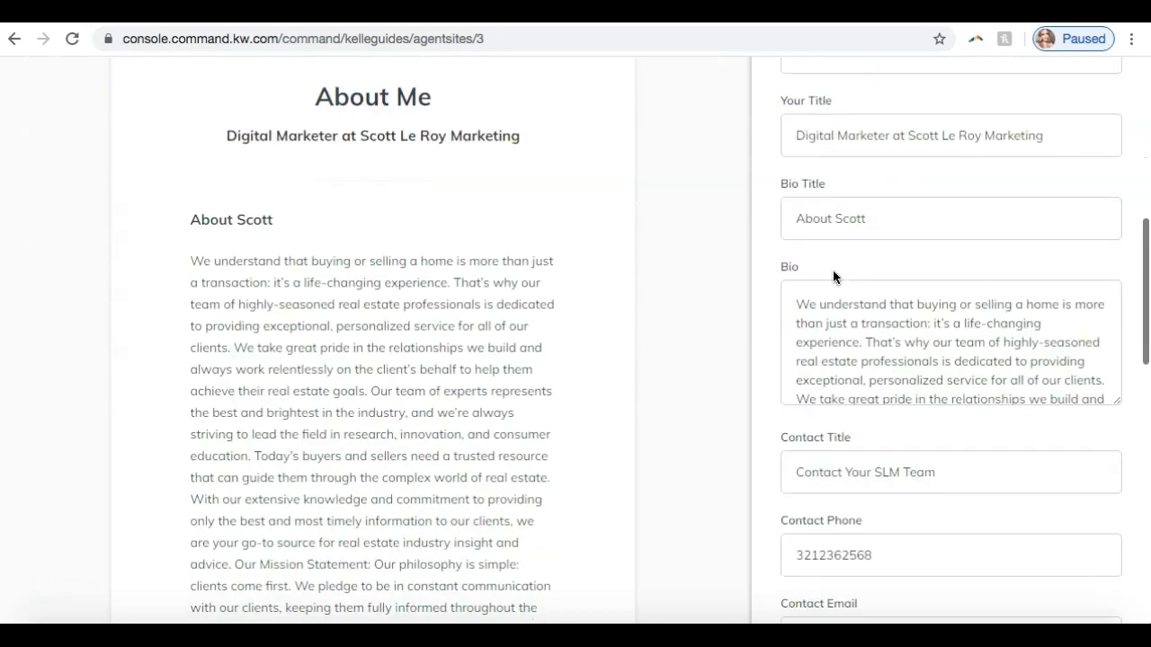
scroll(833, 274, "up", 4)
scroll(833, 270, "up", 3)
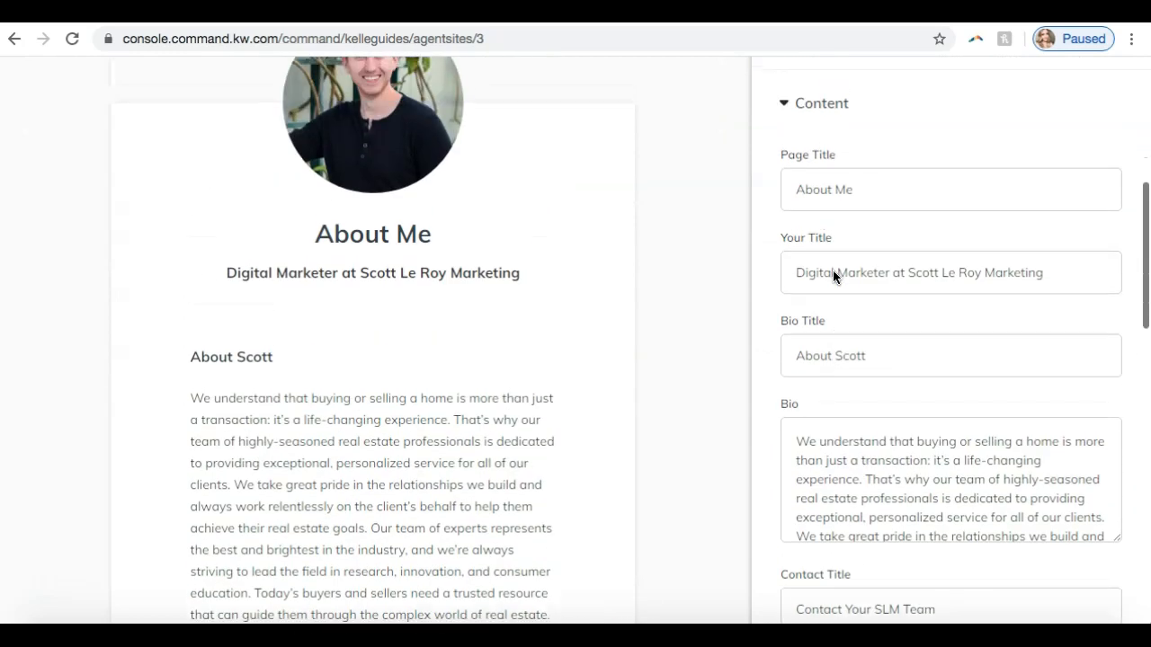
scroll(833, 270, "down", 1)
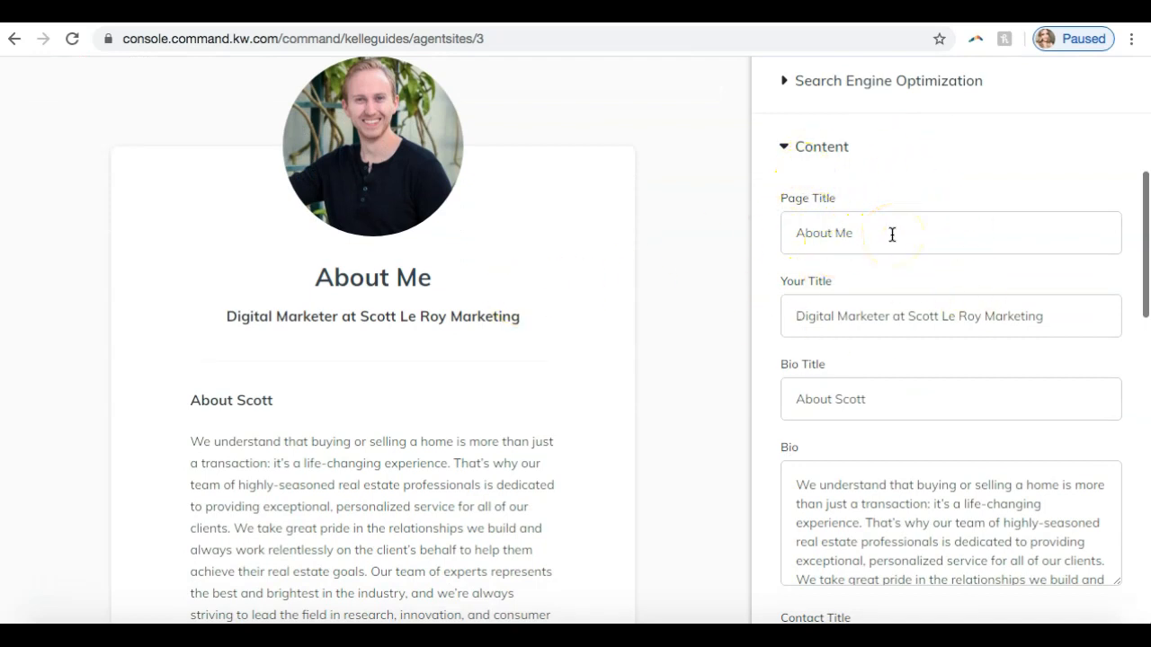
- Try out "Learn More about" plus the agent's full name as the Page Title, and restore "About Me"
left_click_drag(892, 235, 724, 222)
type("Learn More about")
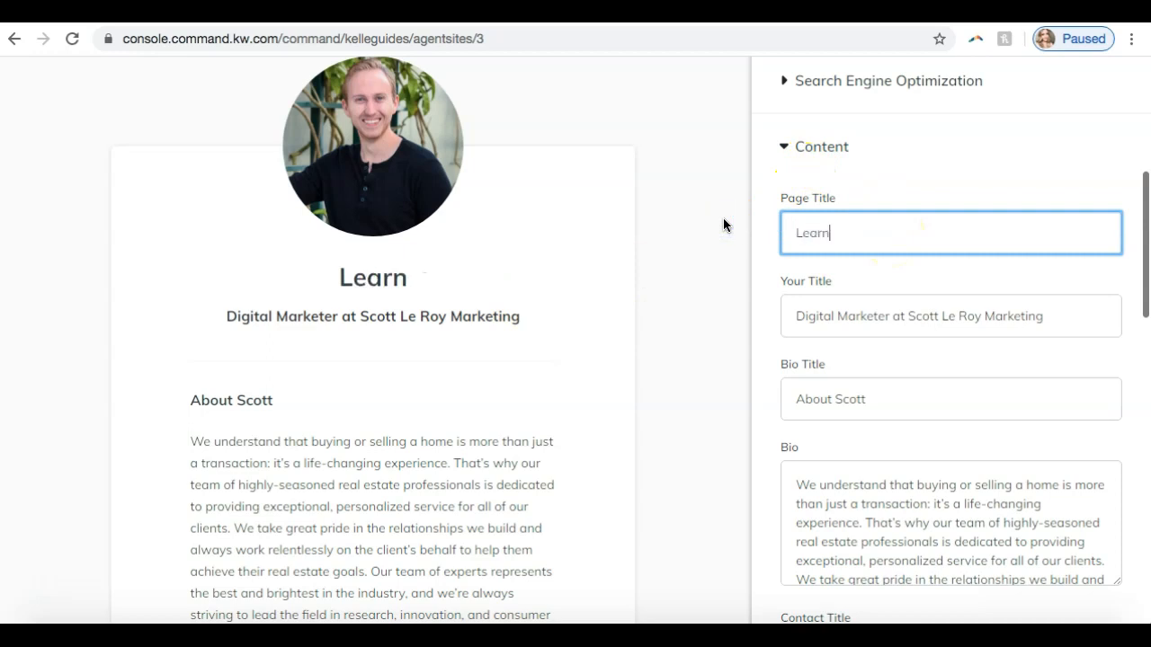
type(" Scott Le Roy")
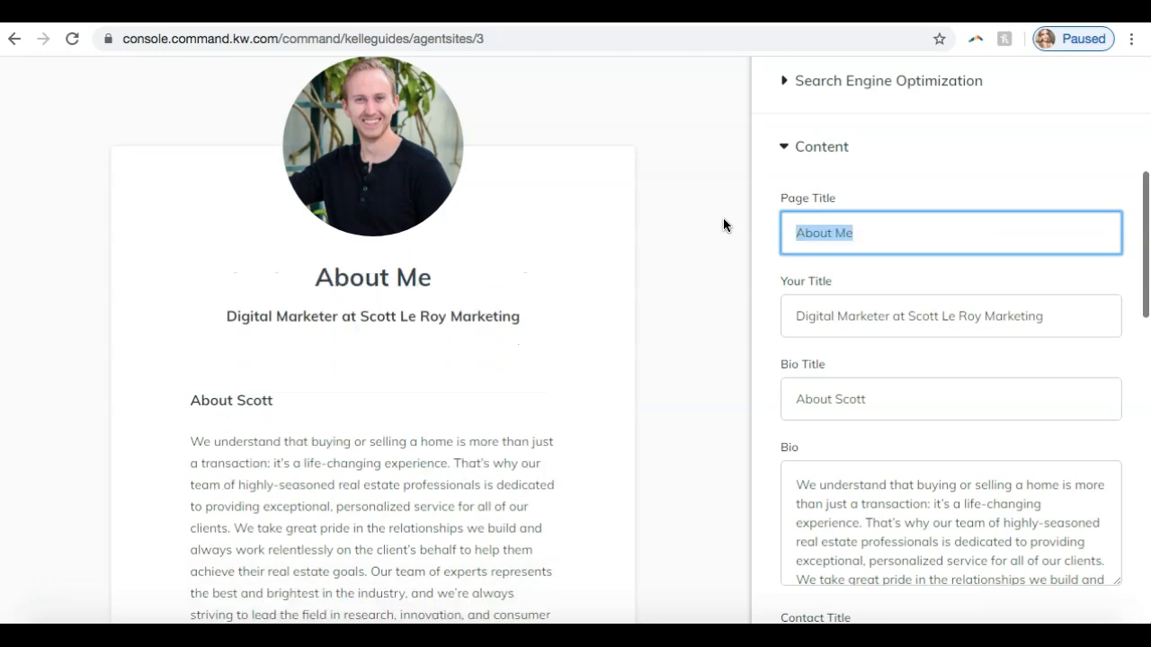
scroll(723, 225, "up", 1)
left_click(862, 306)
- Review the About Me page's Your Title, Bio Title, full Bio and contact fields against the preview
scroll(869, 311, "down", 2)
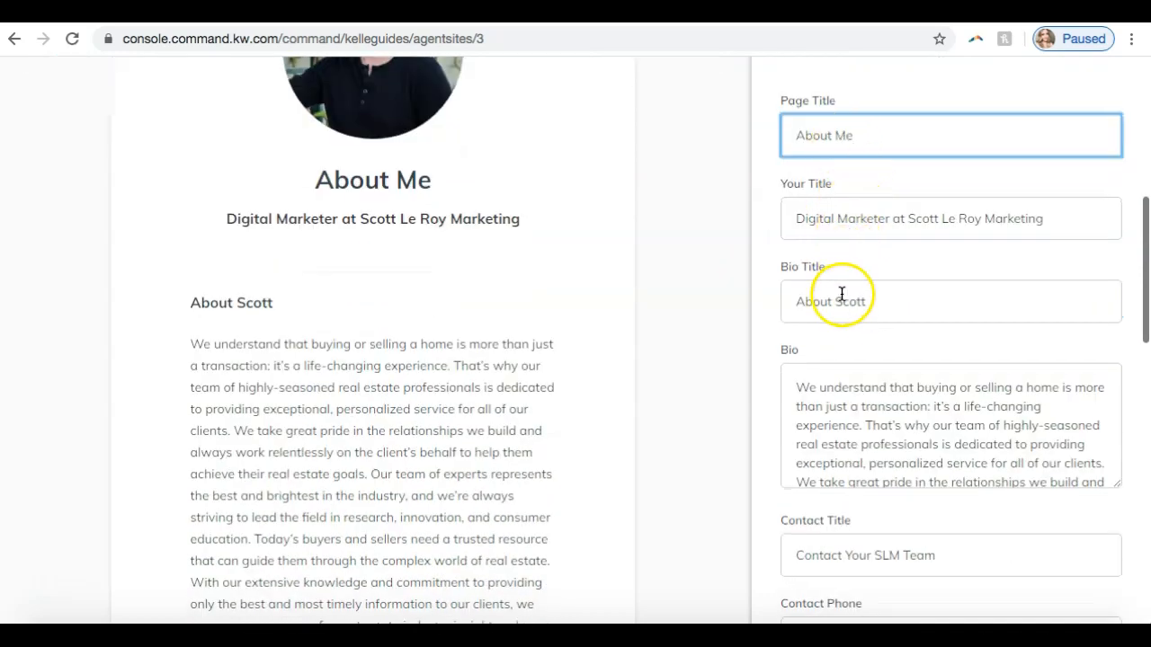
scroll(842, 295, "down", 1)
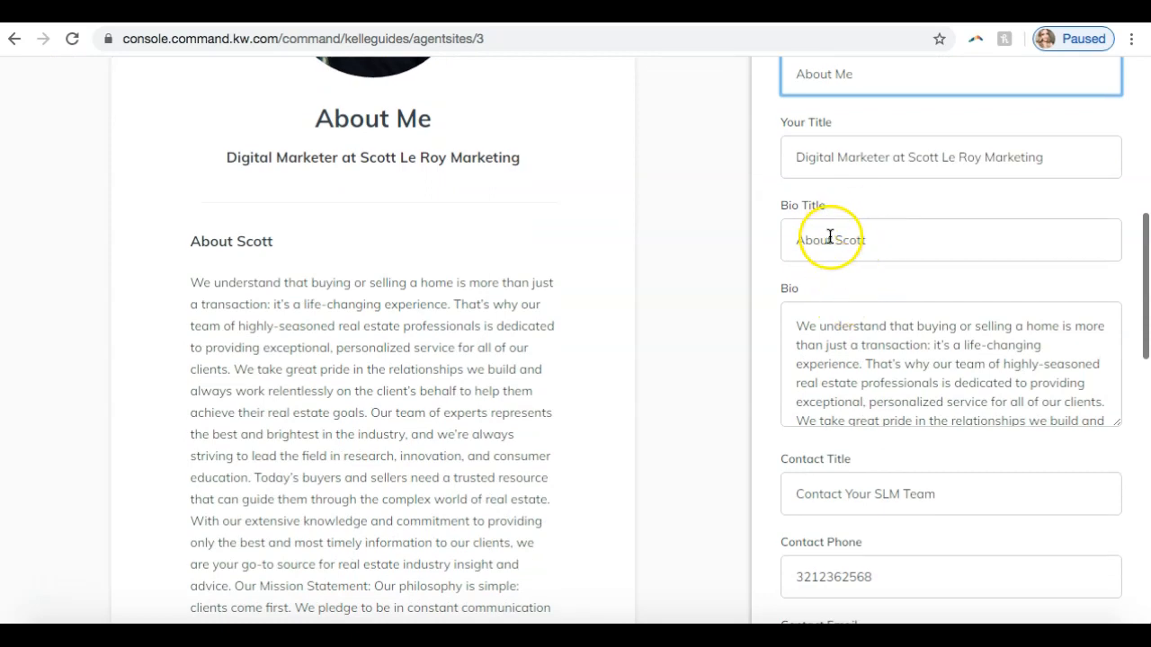
scroll(831, 231, "down", 1)
scroll(830, 322, "down", 3)
scroll(833, 323, "down", 5)
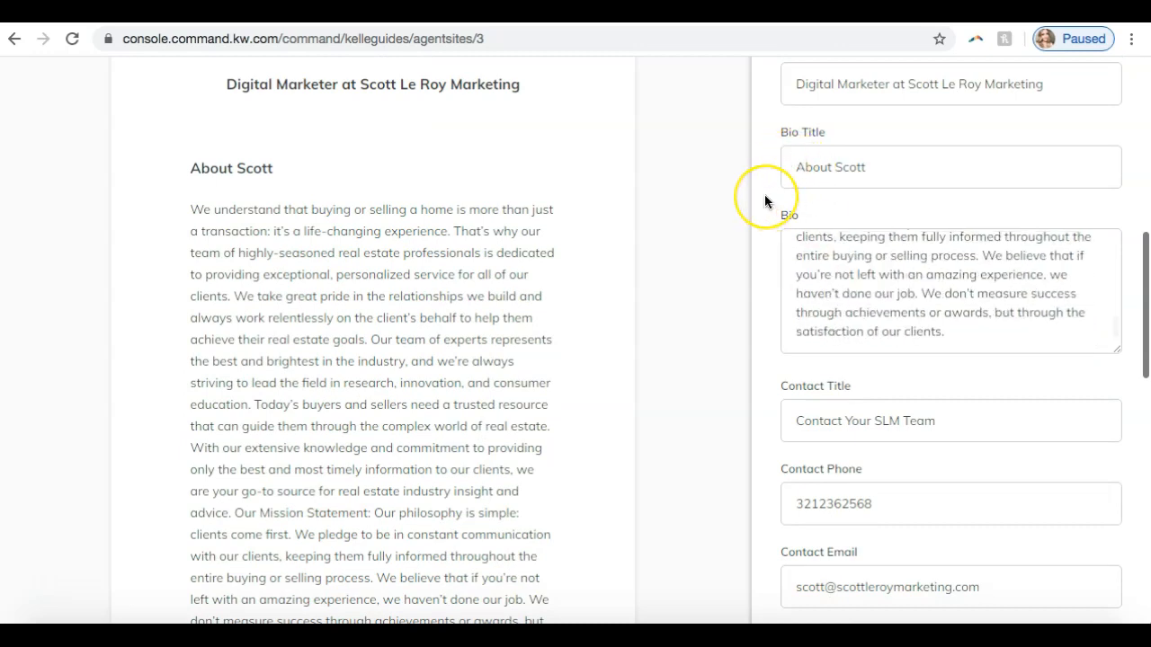
scroll(764, 198, "down", 2)
scroll(764, 200, "down", 2)
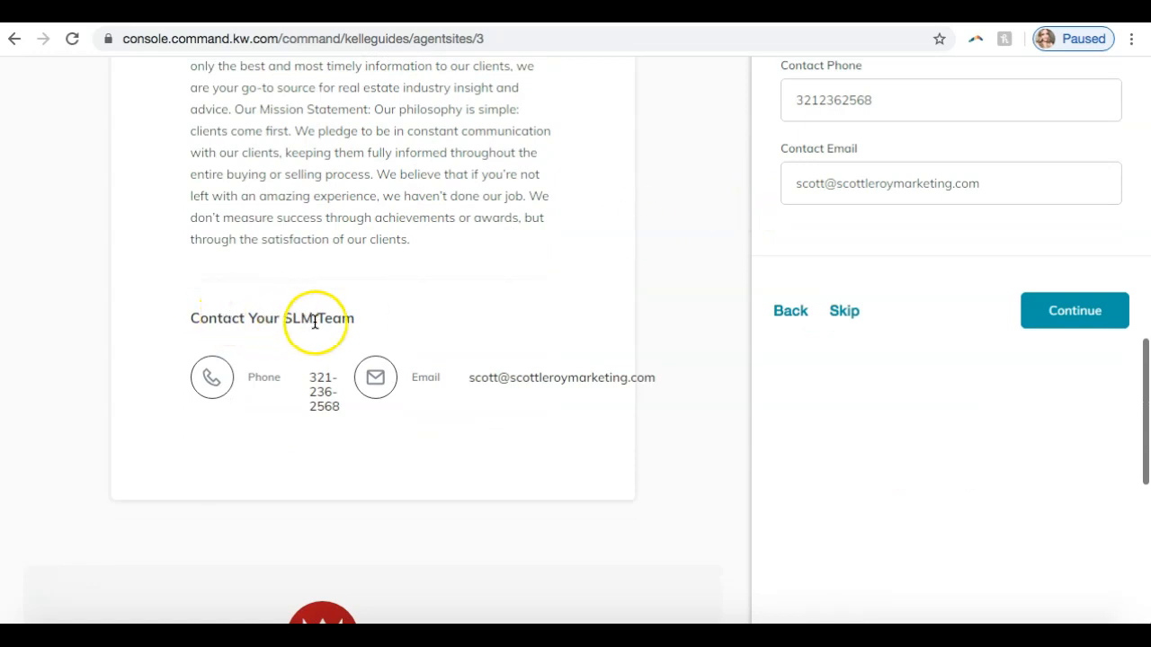
- Set the About Me page's Contact Title to "Contact SLM Today!" and continue to the contact page
scroll(627, 282, "up", 2)
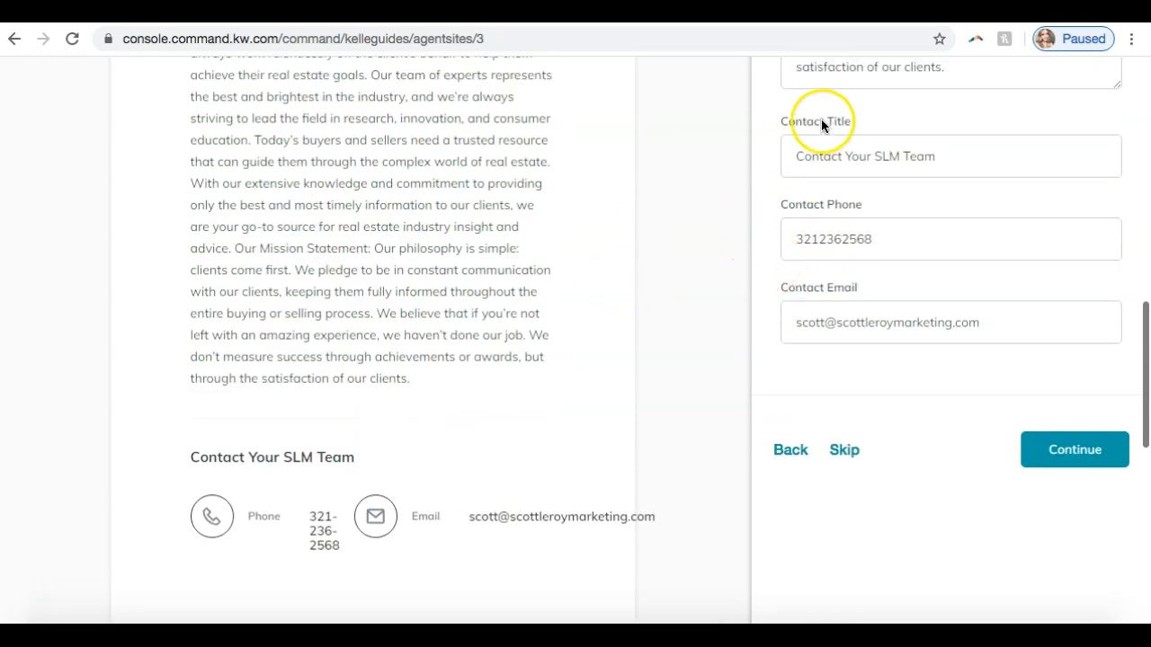
left_click_drag(936, 156, 844, 154)
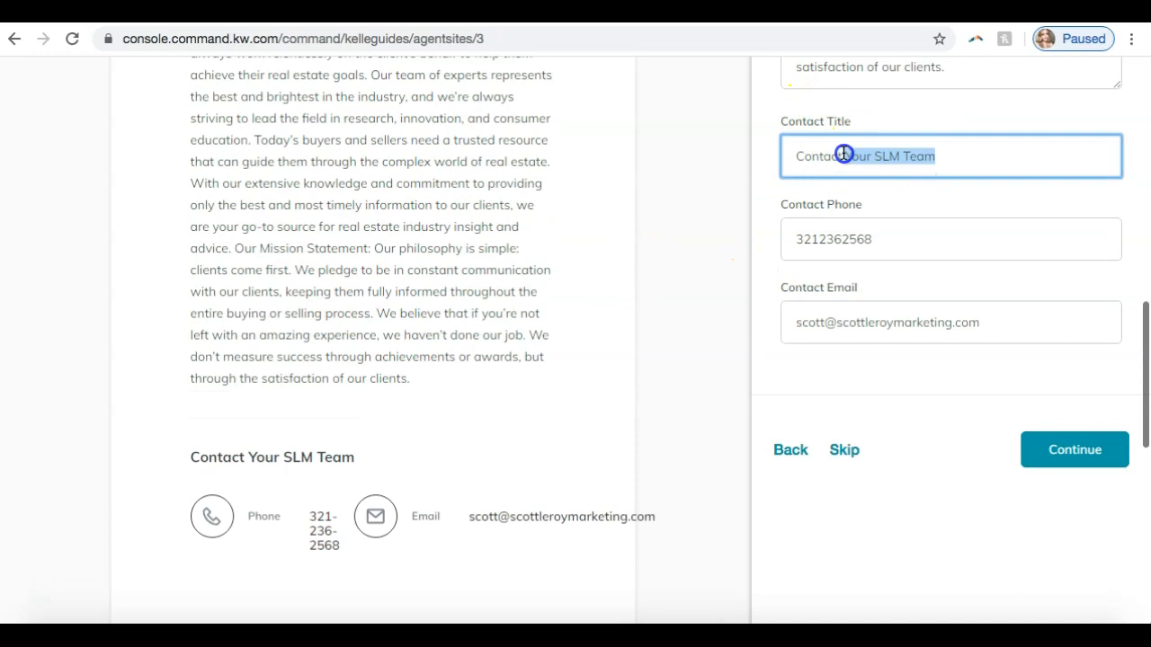
type("SLM Today")
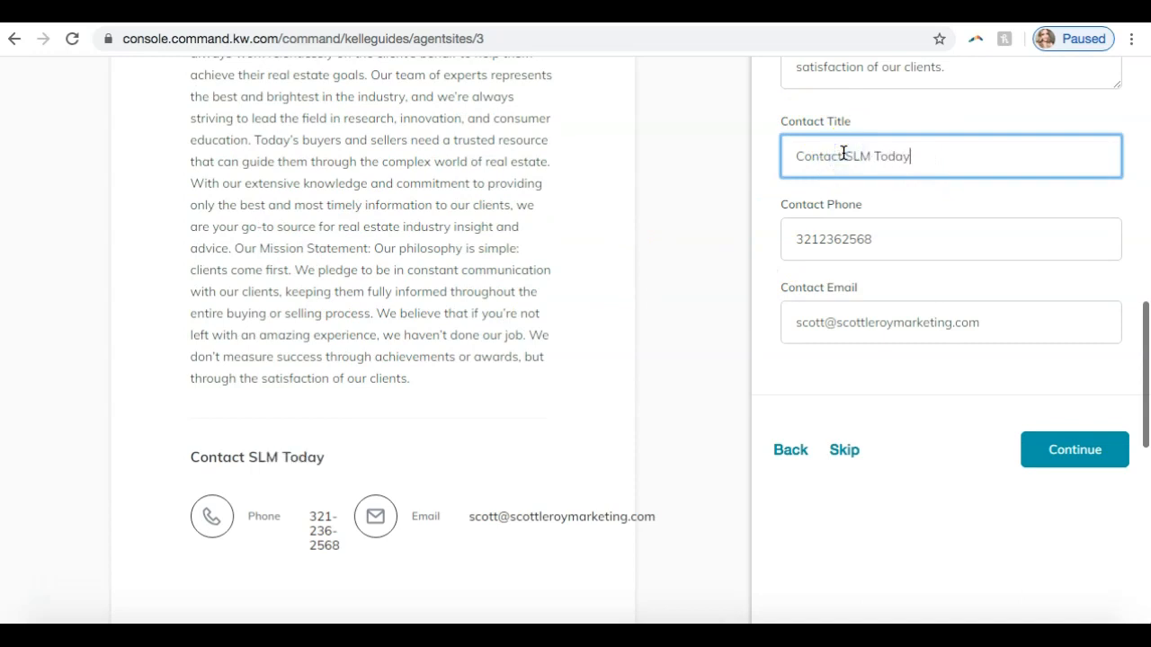
type("!")
left_click(1062, 451)
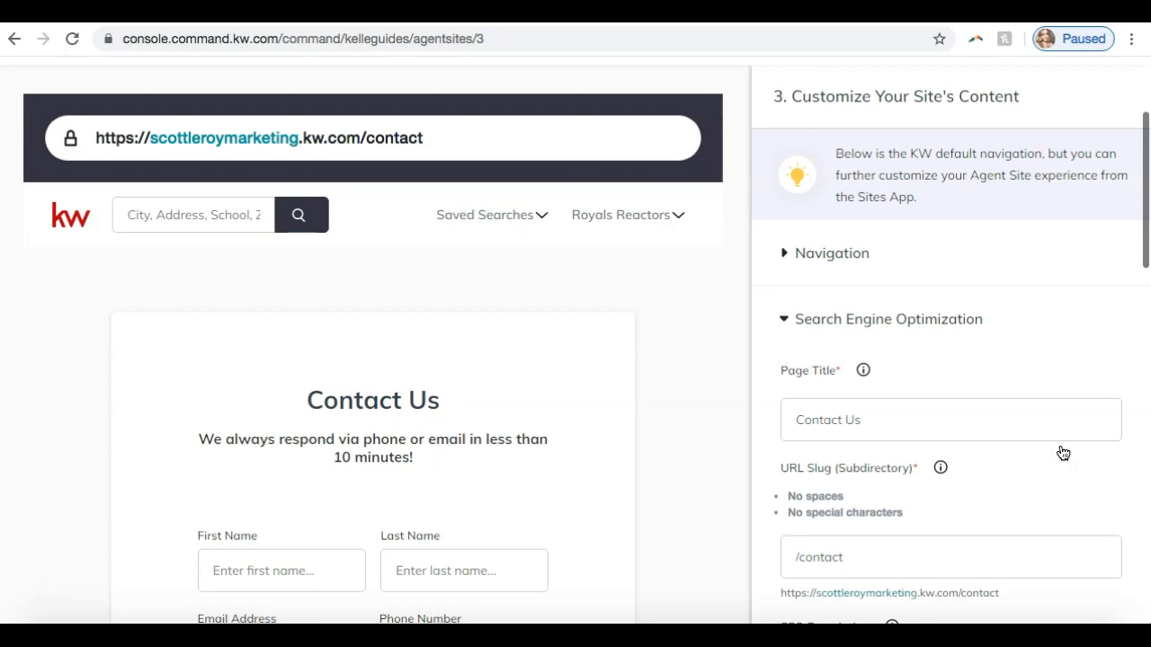
- Review the contact page's Page Title, URL Slug and SEO Description in its Search Engine Optimization settings
scroll(1063, 452, "down", 2)
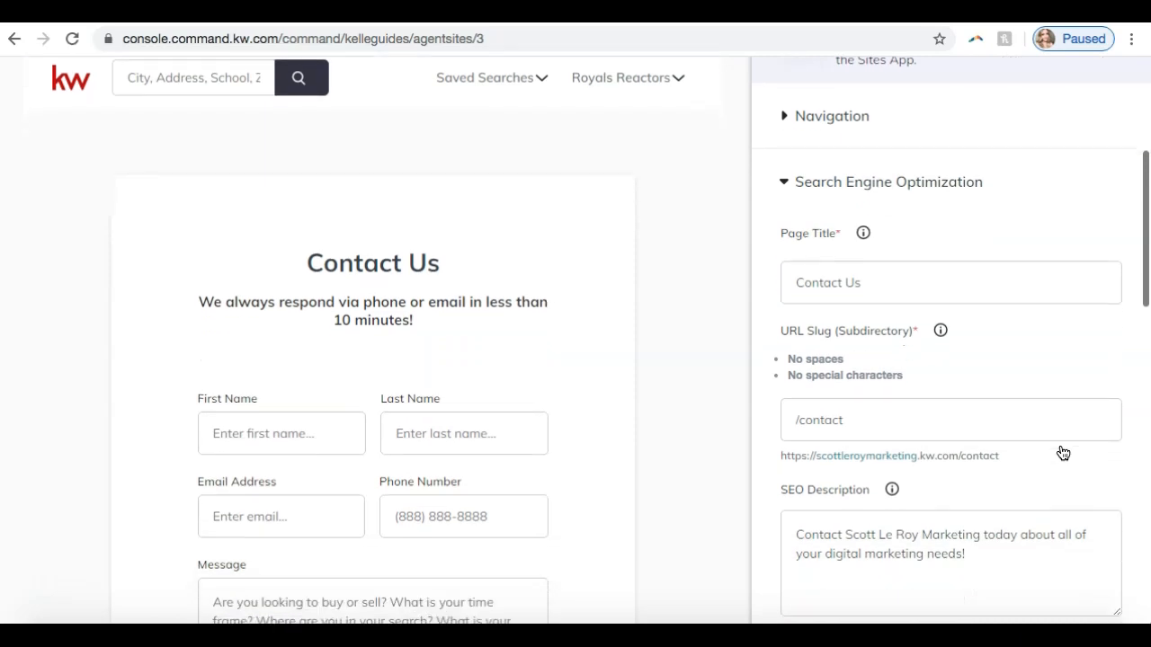
scroll(860, 206, "down", 2)
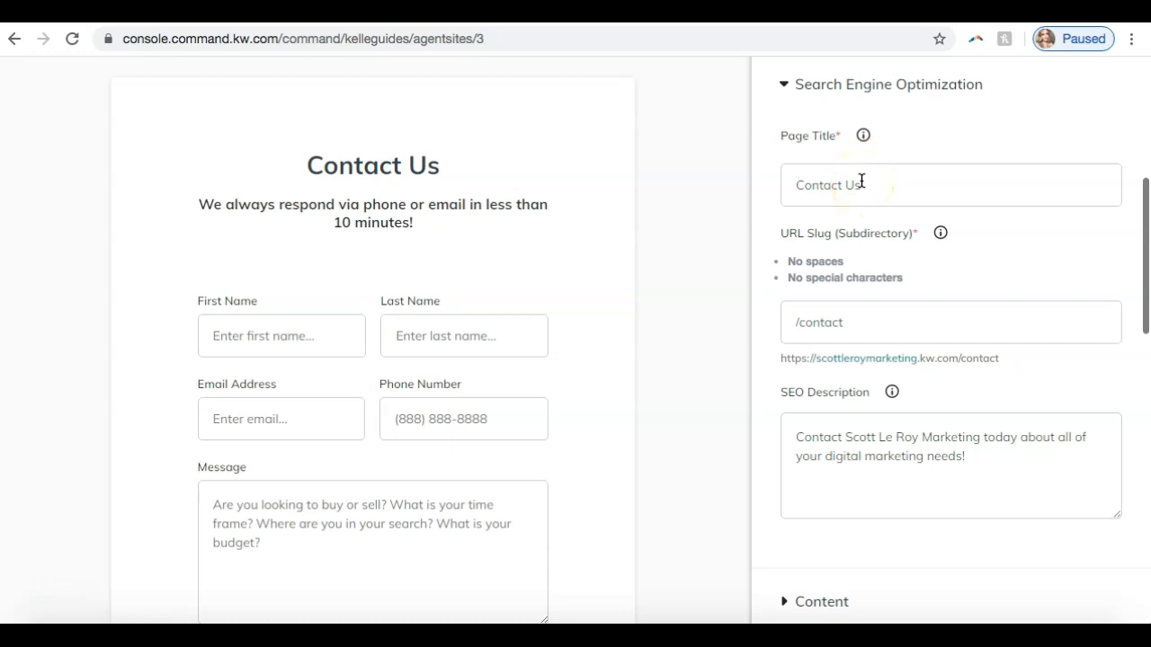
left_click(832, 321)
left_click(860, 315)
left_click(950, 308)
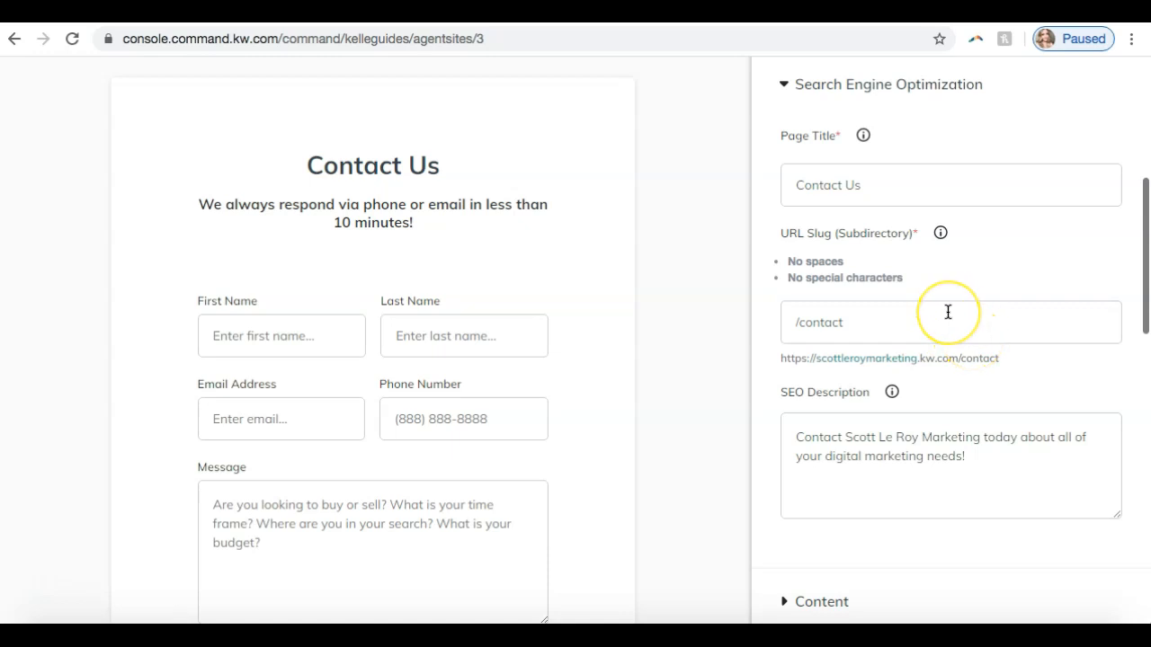
scroll(948, 312, "down", 2)
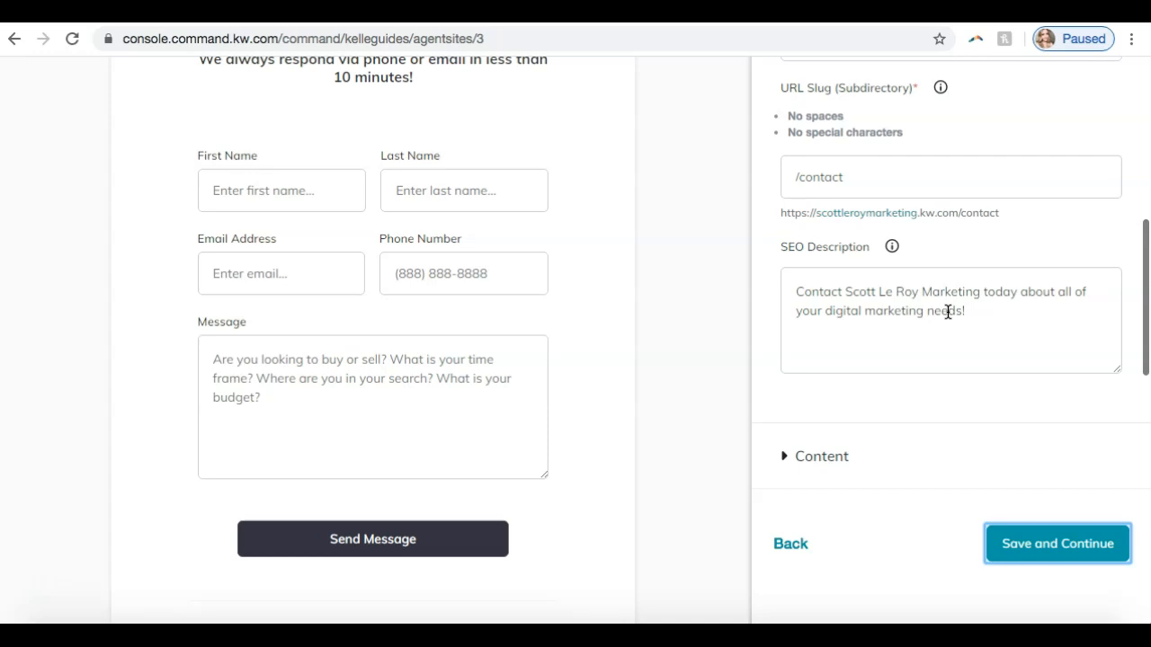
scroll(948, 312, "up", 1)
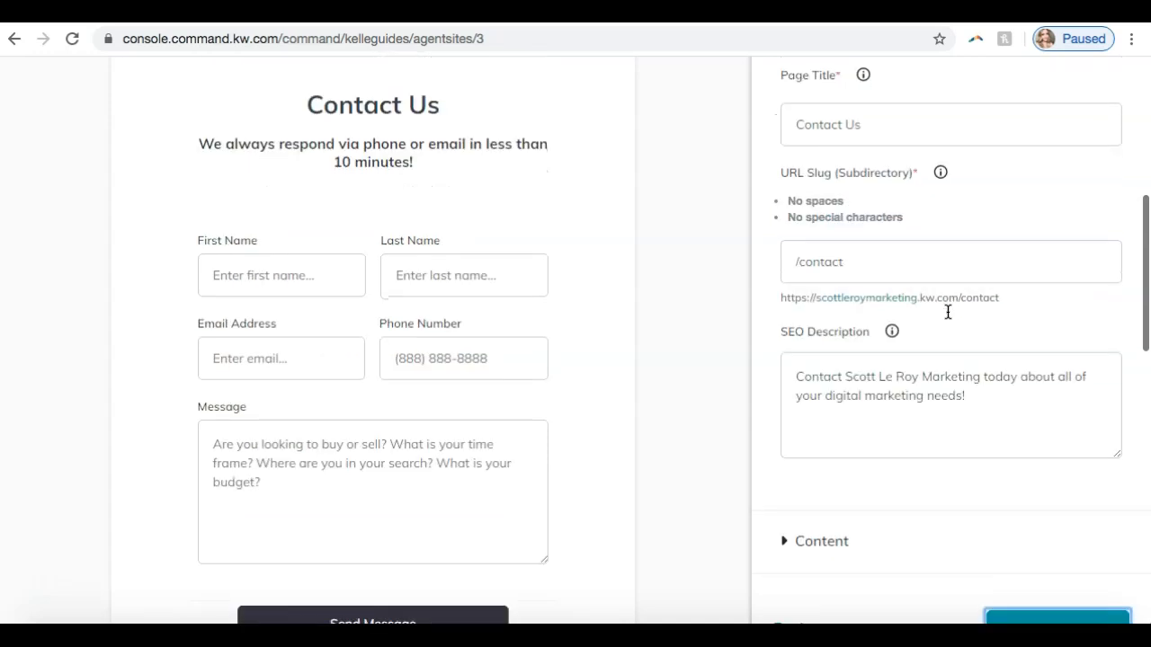
- In the contact page's Content section, change the Page Header to "Contact Your SLM Team"
scroll(948, 312, "down", 3)
left_click(866, 342)
scroll(835, 369, "up", 4)
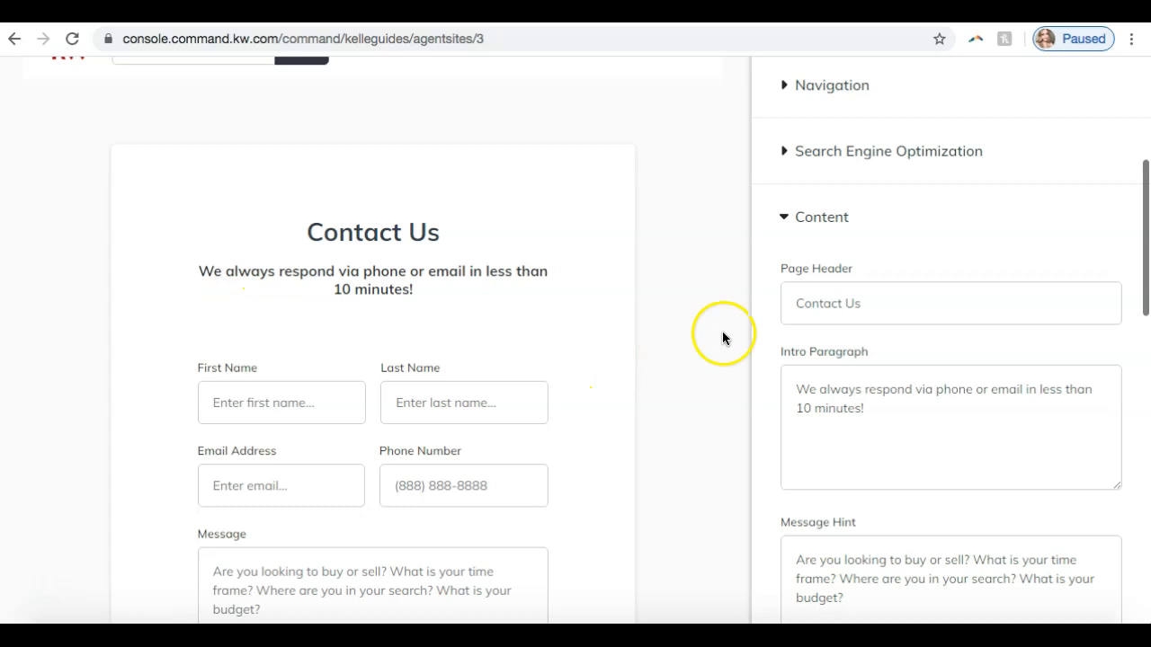
scroll(664, 326, "down", 1)
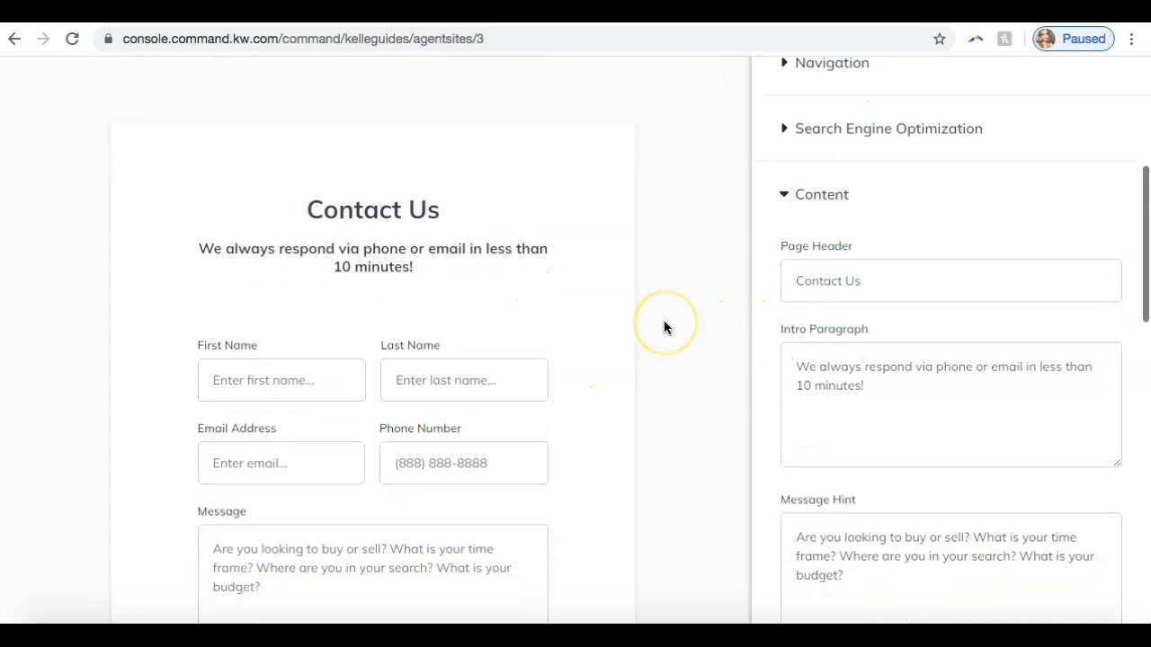
left_click(905, 267)
key("BackSpace")
key("BackSpace")
key("BackSpace")
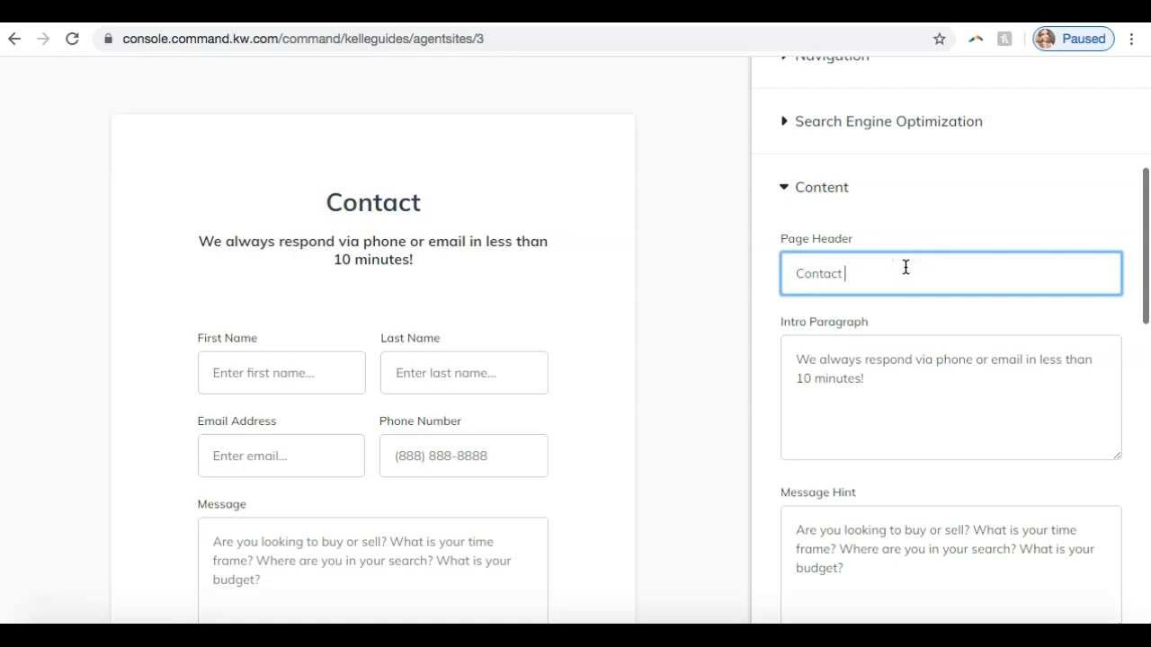
type("Your SLM T")
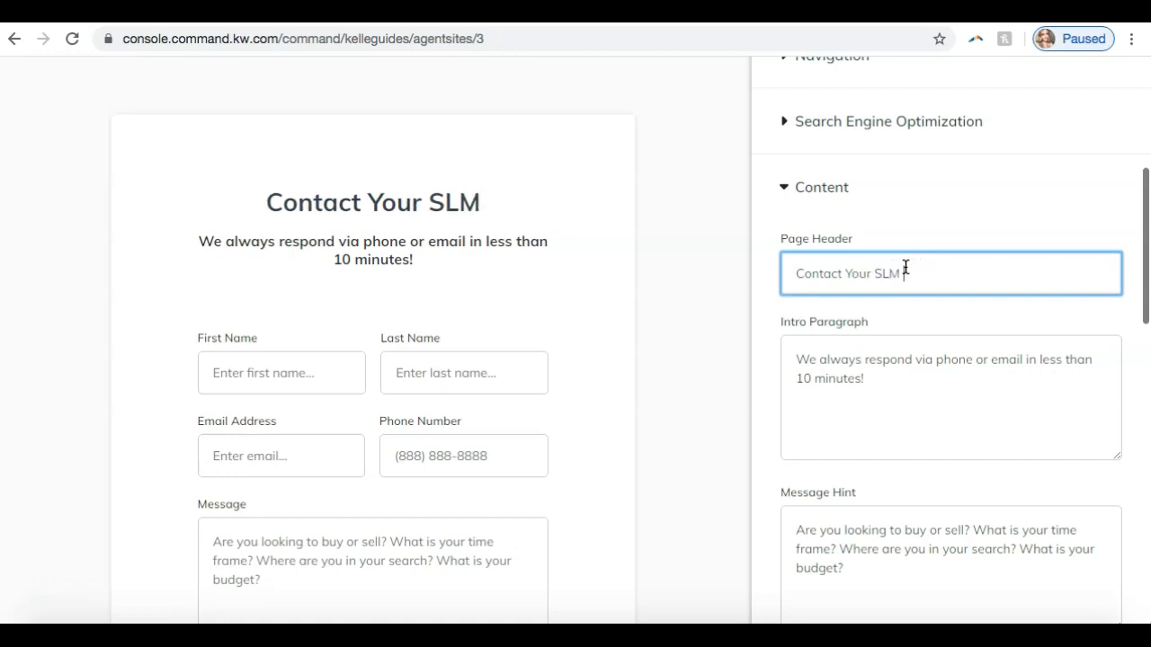
type("eam")
- Look over the contact page's Intro Paragraph and the visitor form fields in the preview
scroll(917, 297, "down", 3)
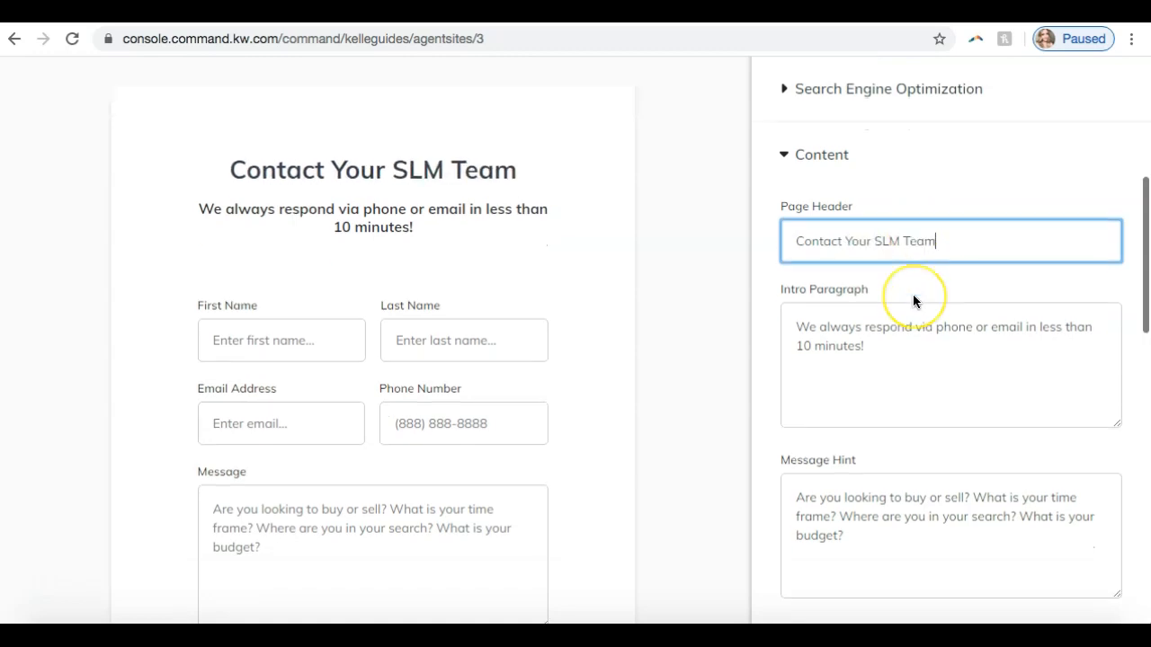
scroll(912, 297, "up", 1)
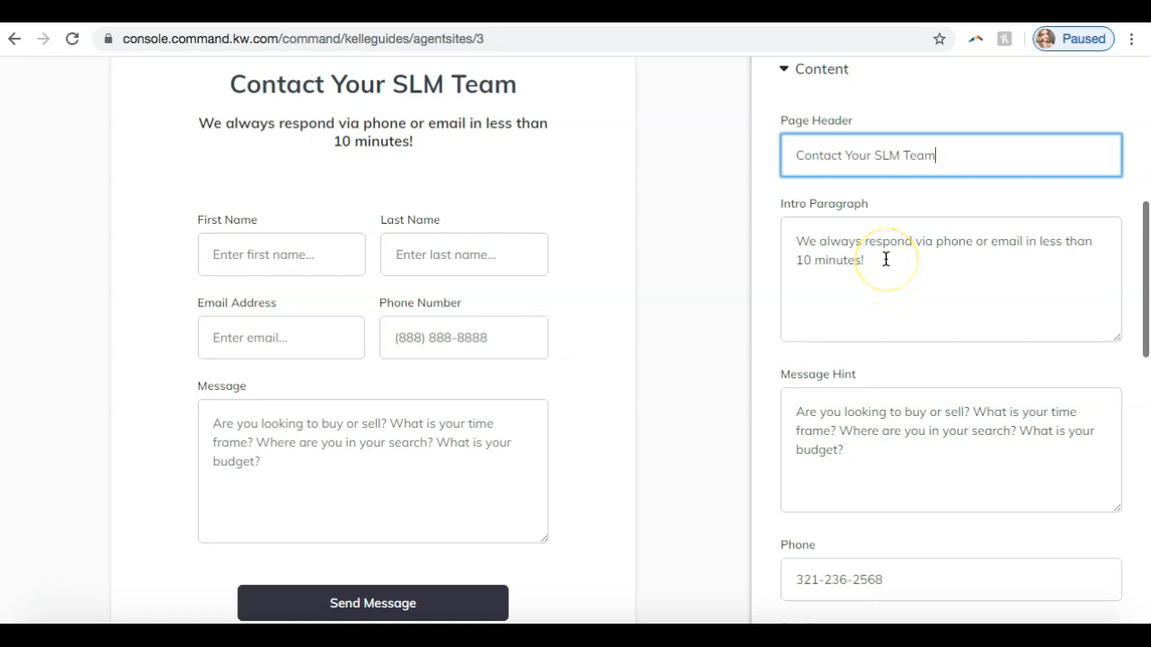
scroll(885, 259, "down", 3)
scroll(885, 259, "up", 2)
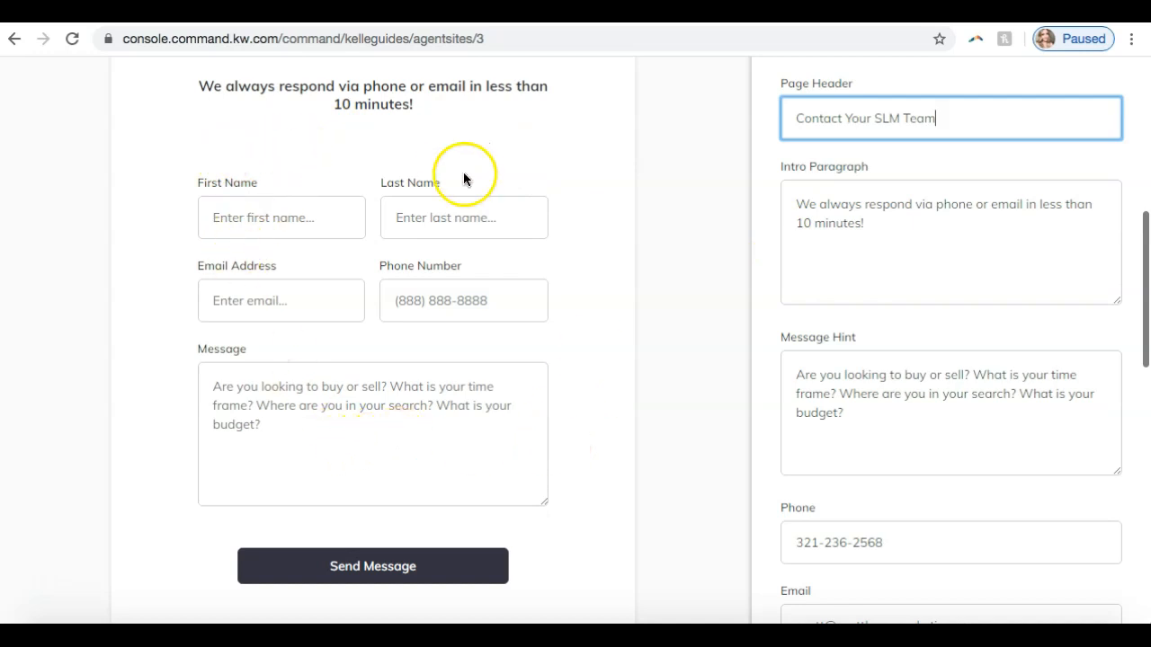
scroll(383, 194, "down", 1)
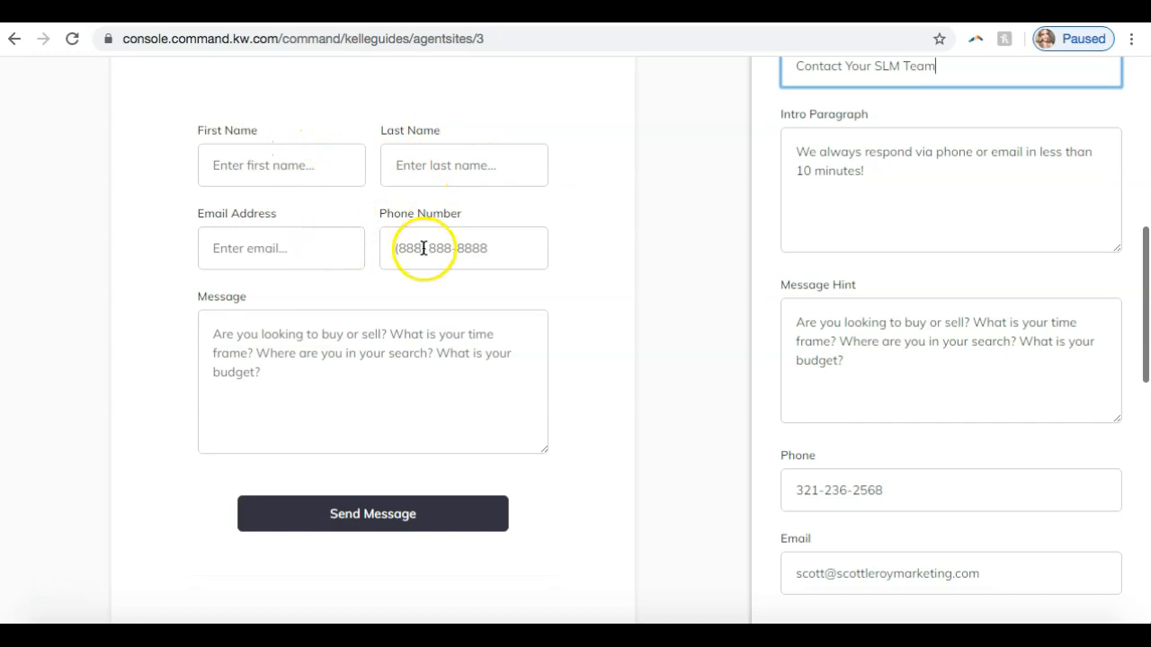
- Compare the Message Hint, Phone and Email fields with the message box and contact details in the preview
scroll(421, 248, "down", 2)
left_click(297, 276)
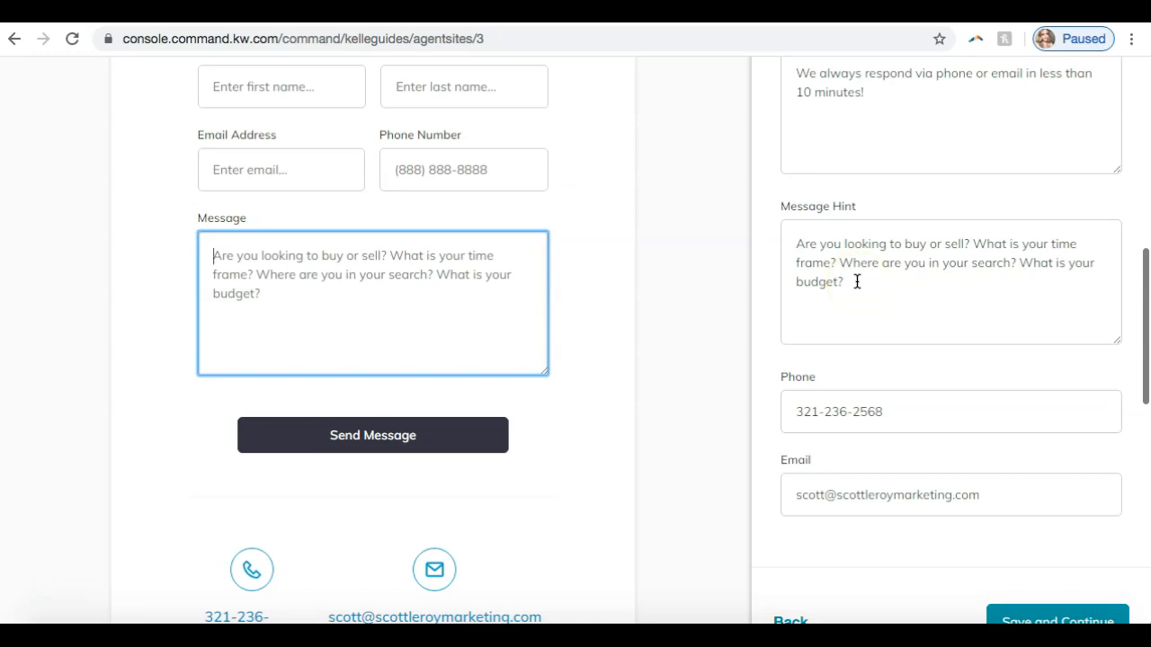
left_click(918, 311)
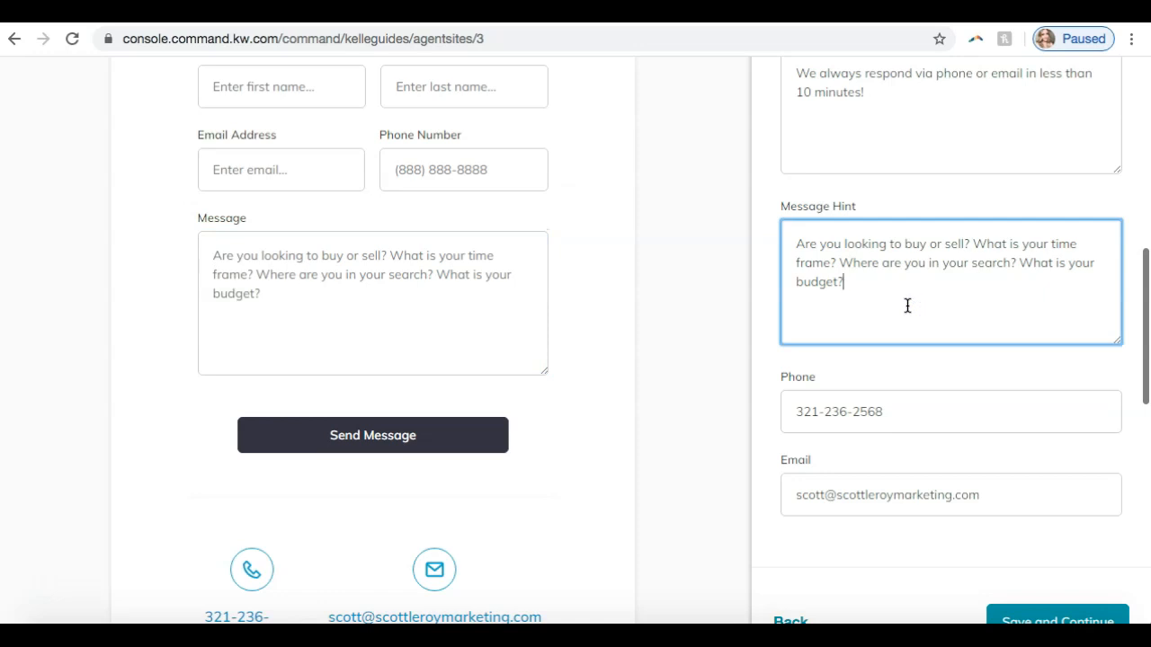
scroll(907, 305, "down", 1)
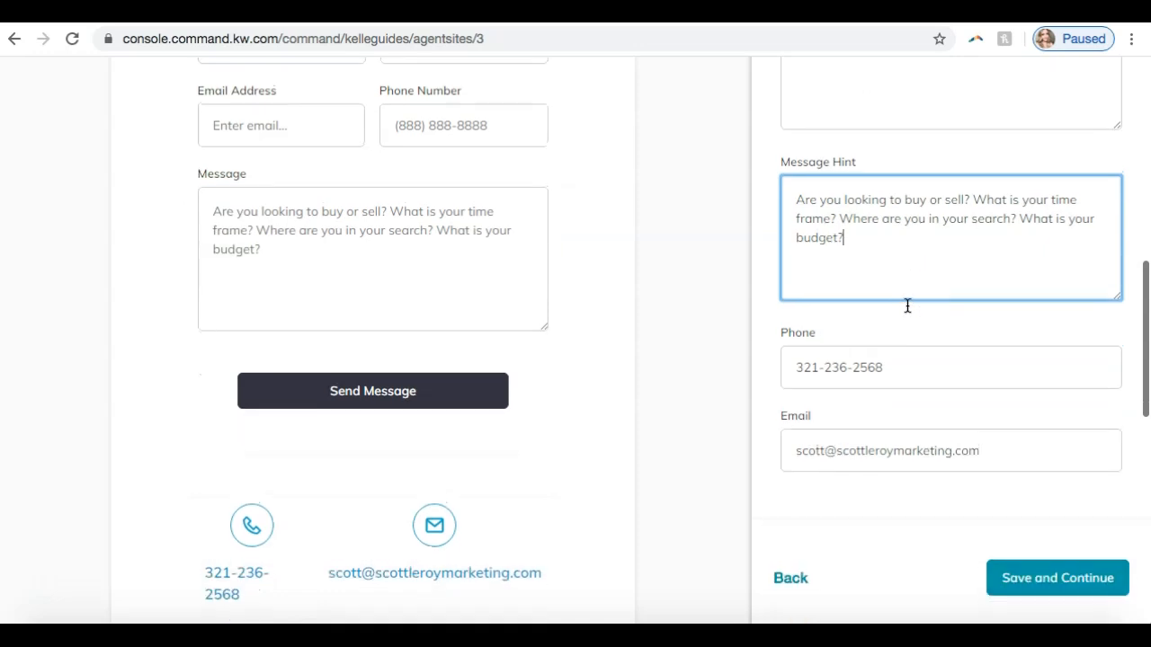
scroll(848, 364, "down", 2)
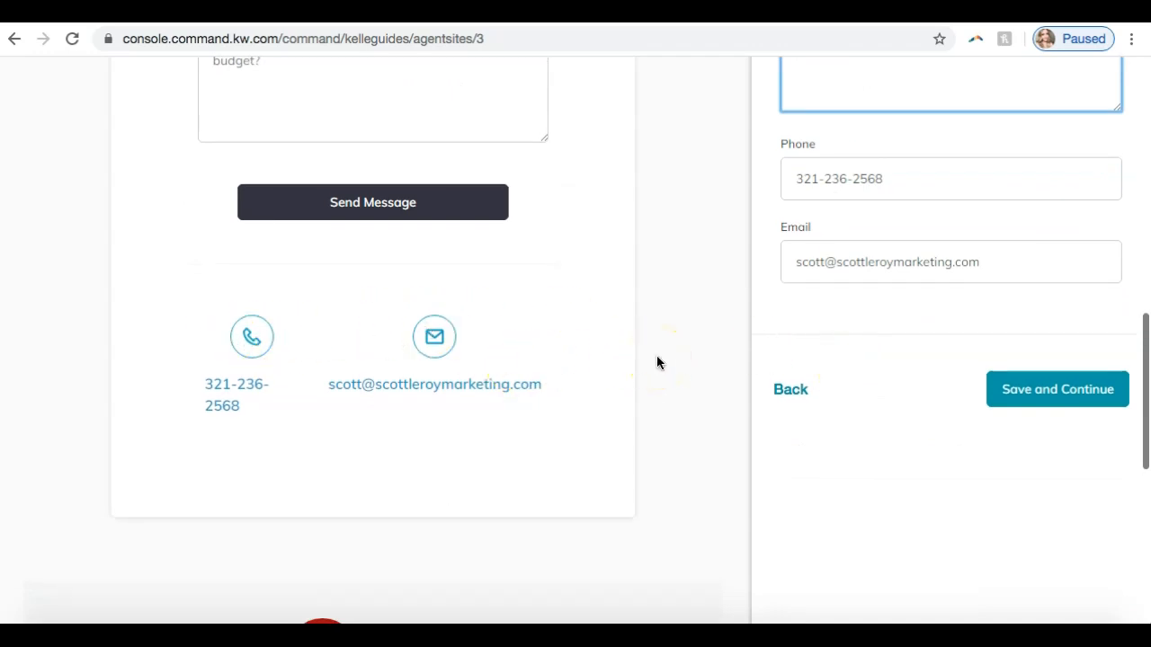
- Save the site's content and go on from the What's Next page to managing the sites
left_click(1014, 388)
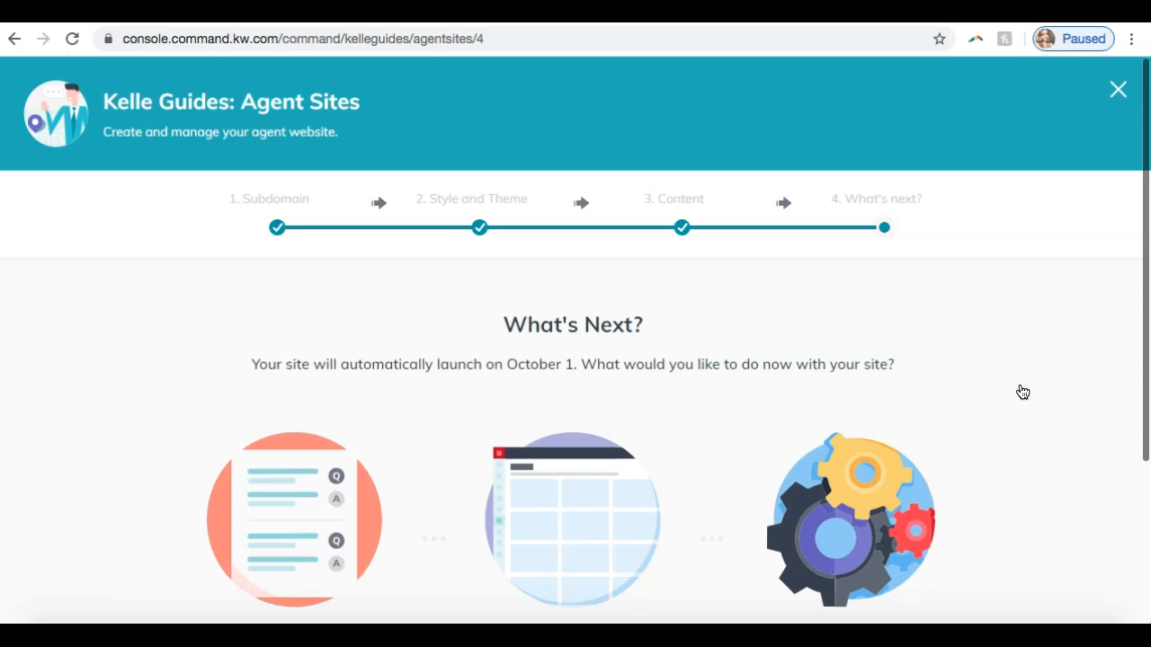
scroll(1016, 396, "down", 2)
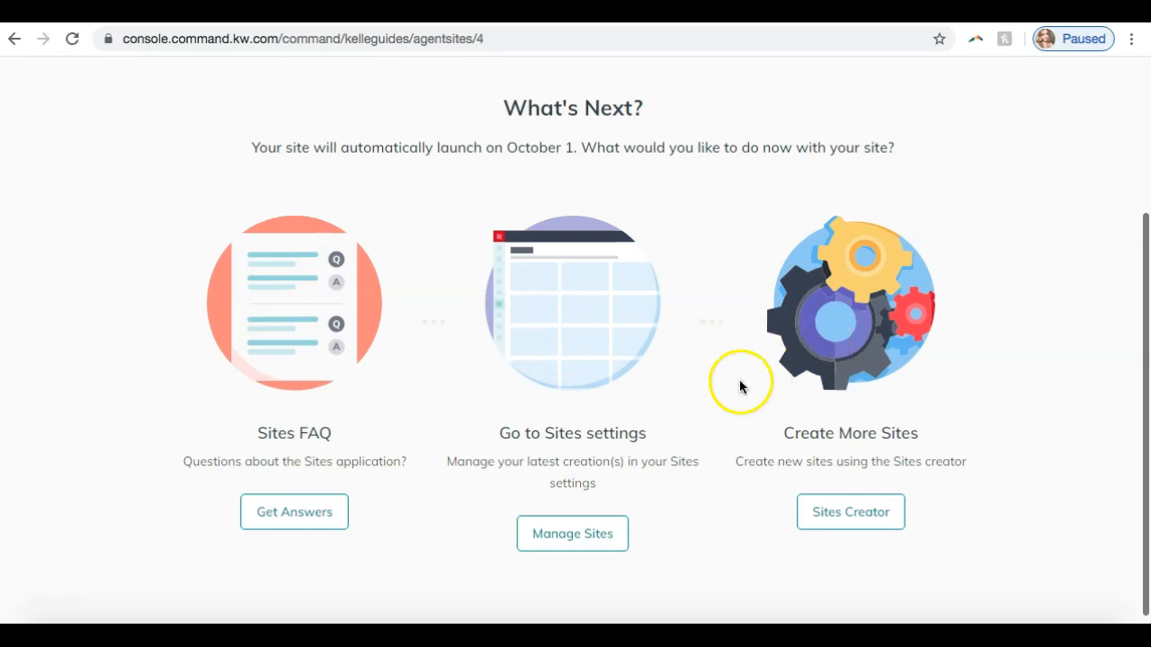
scroll(739, 387, "down", 1)
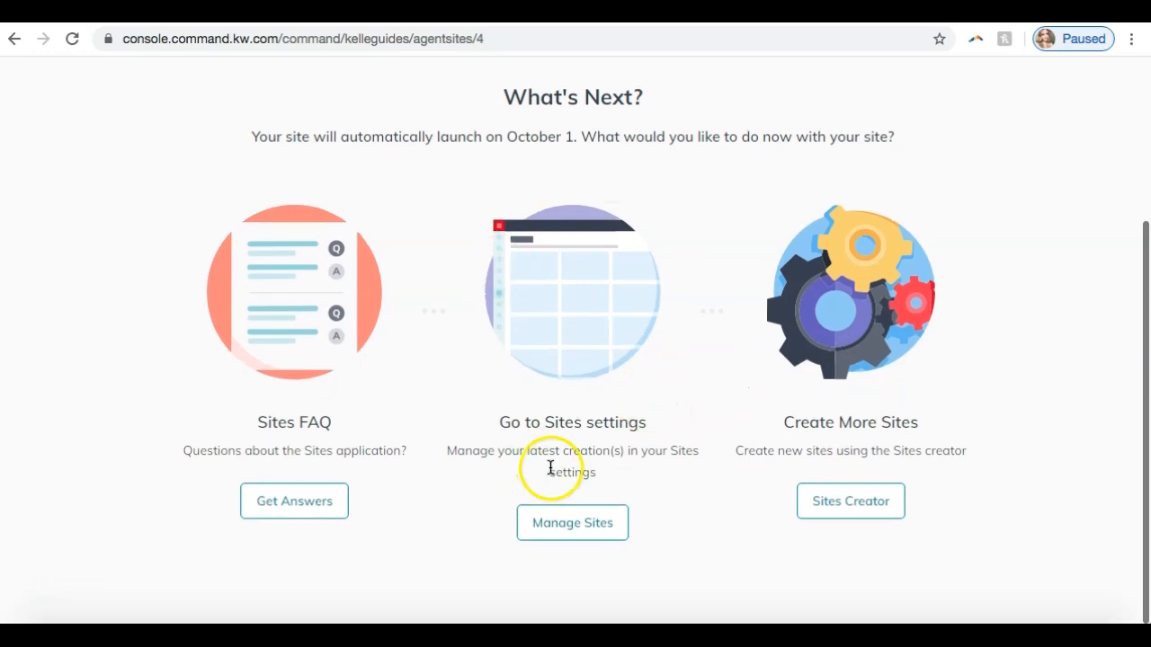
left_click(551, 524)
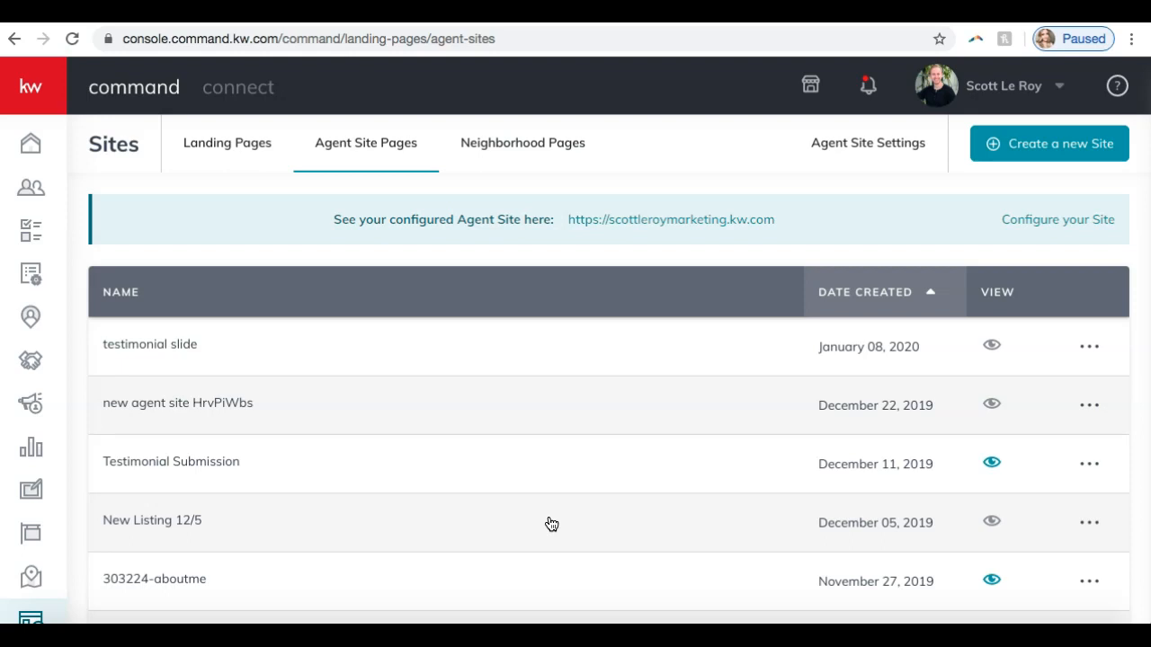
- Look over the Agent Site Pages list and the options available for the "testimonial slide" page
left_click(501, 156)
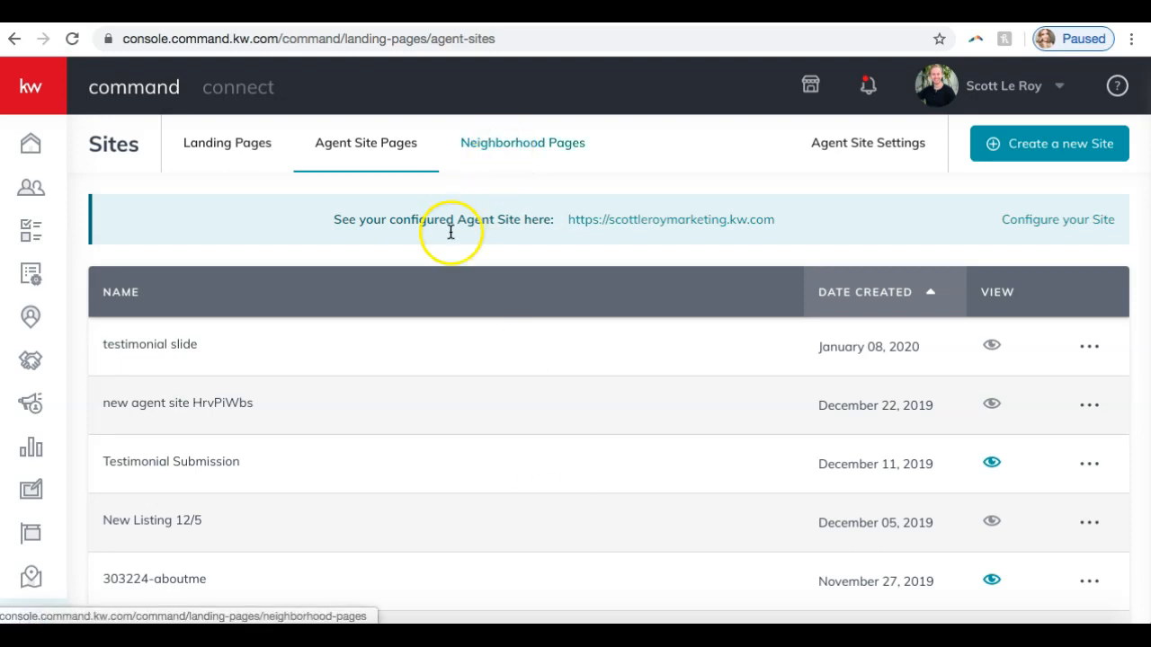
left_click(413, 409)
scroll(414, 410, "down", 4)
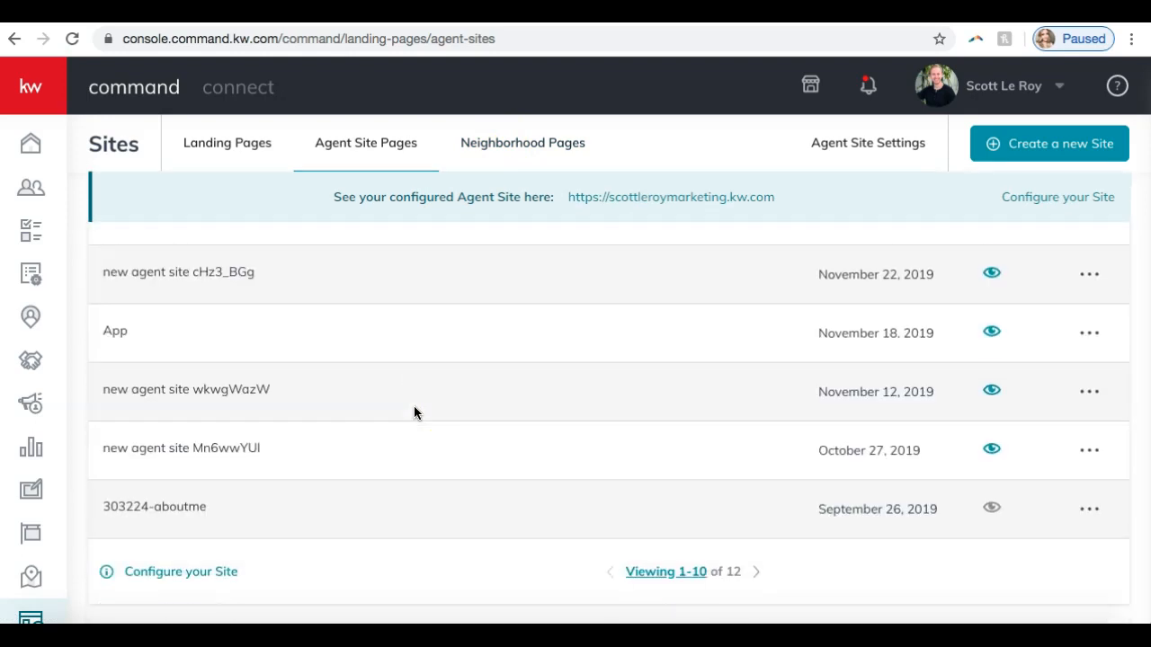
scroll(413, 410, "up", 4)
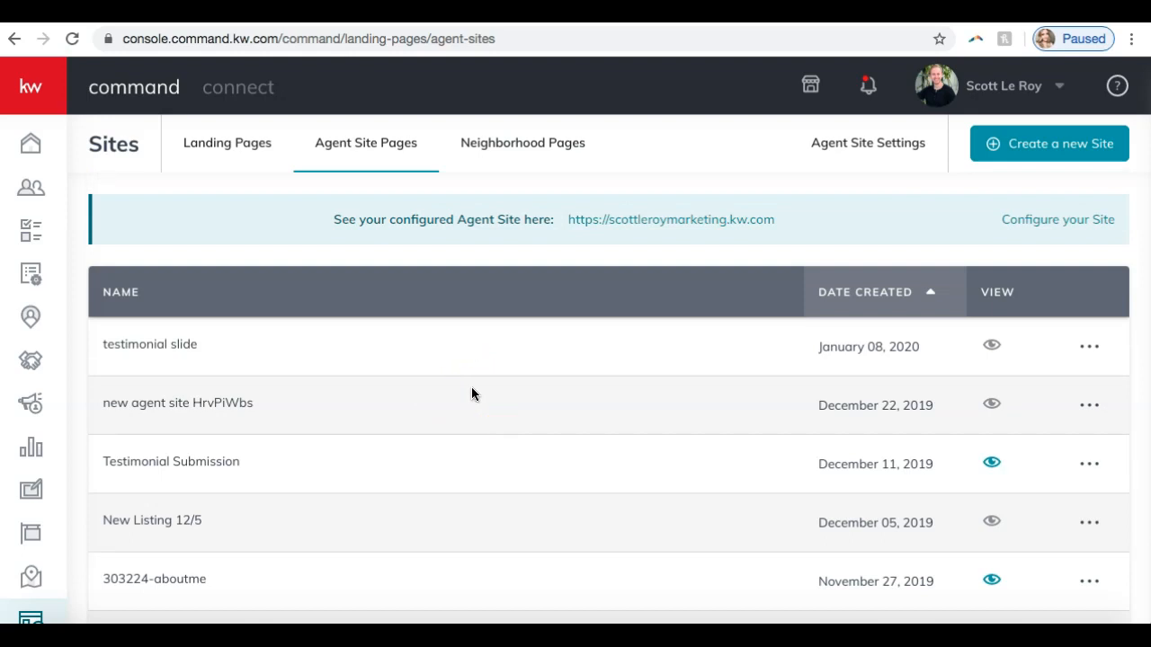
left_click(1090, 347)
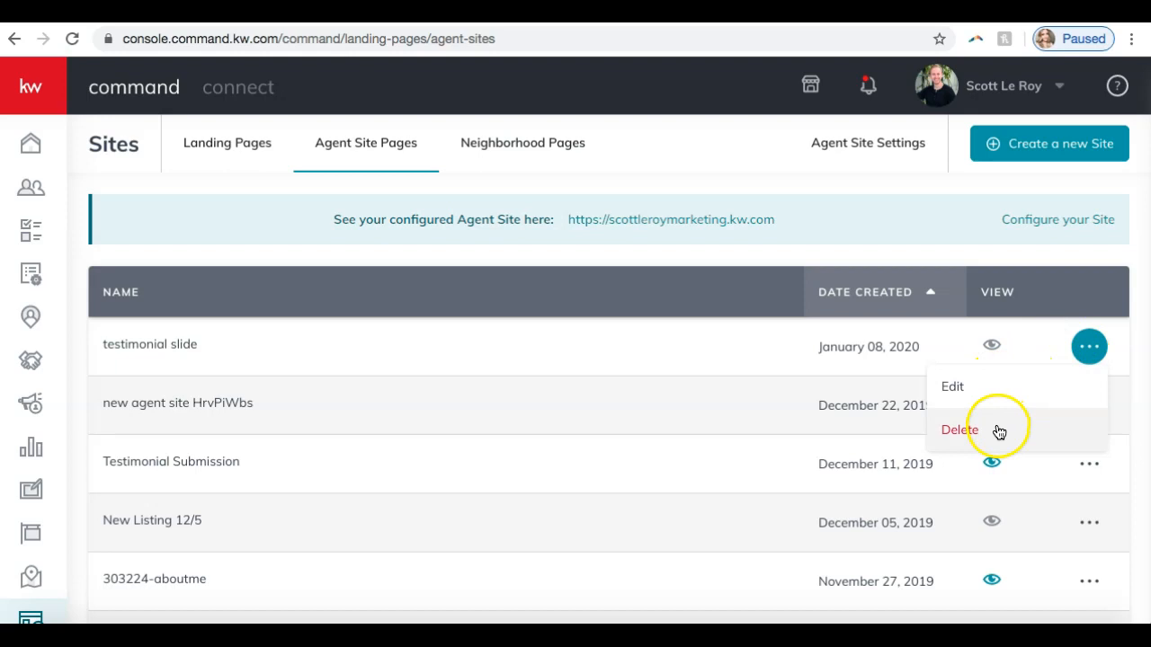
left_click(774, 258)
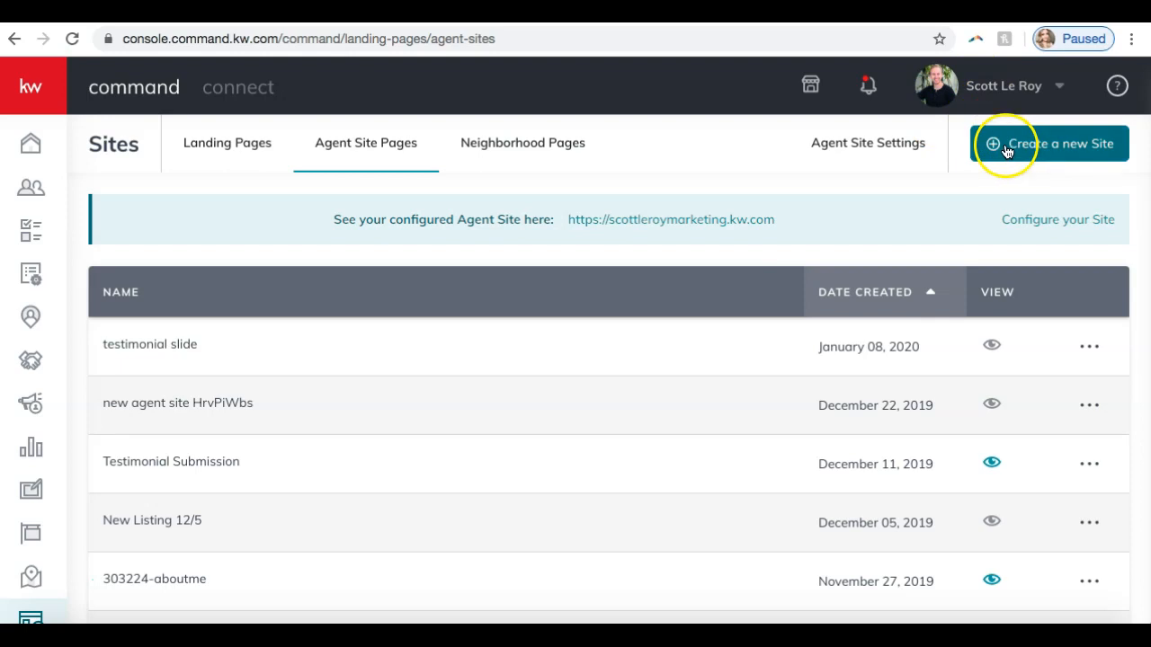
- Create a new site page with the page type On My Agent Site
left_click(1062, 160)
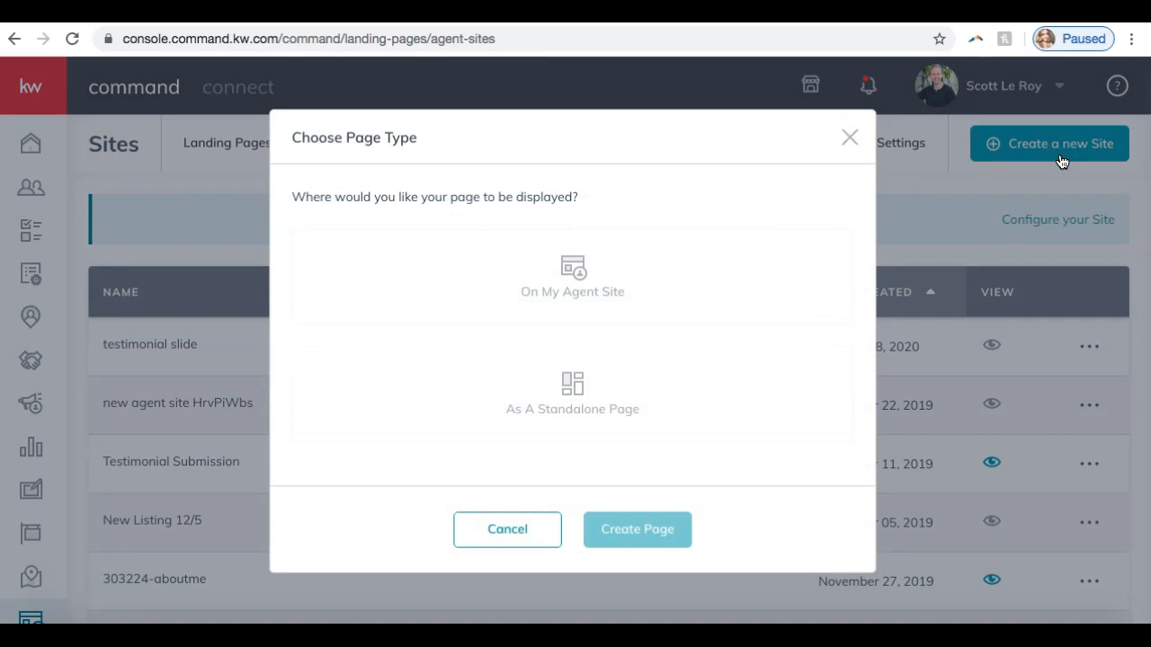
left_click(570, 270)
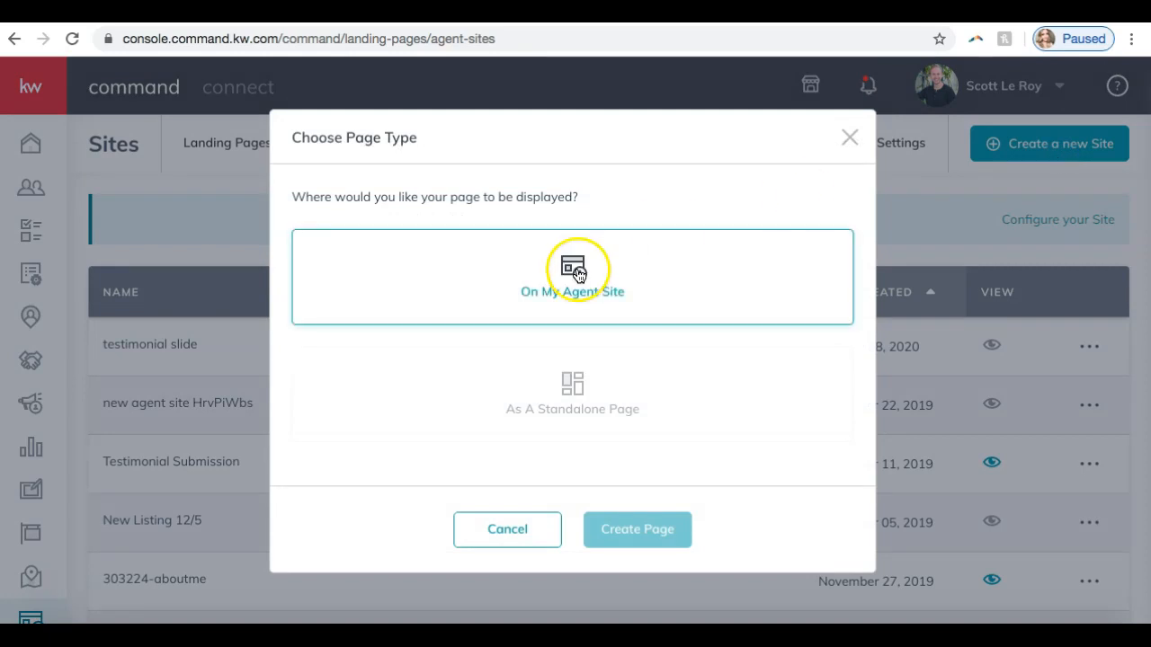
left_click(576, 385)
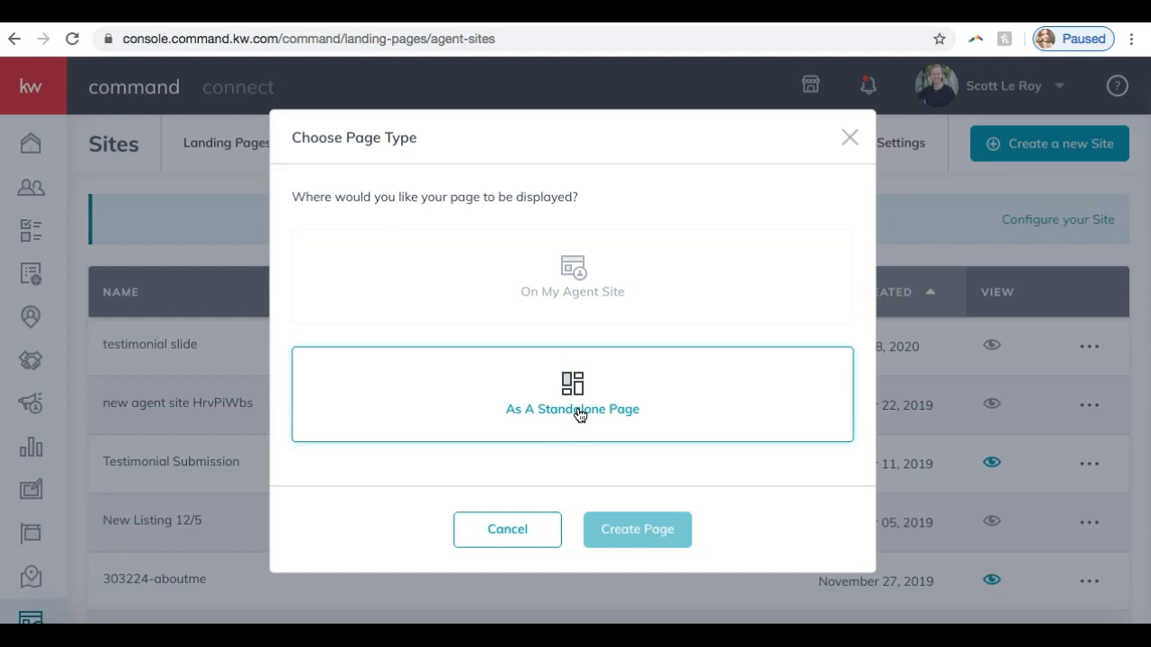
left_click(583, 388)
left_click(638, 309)
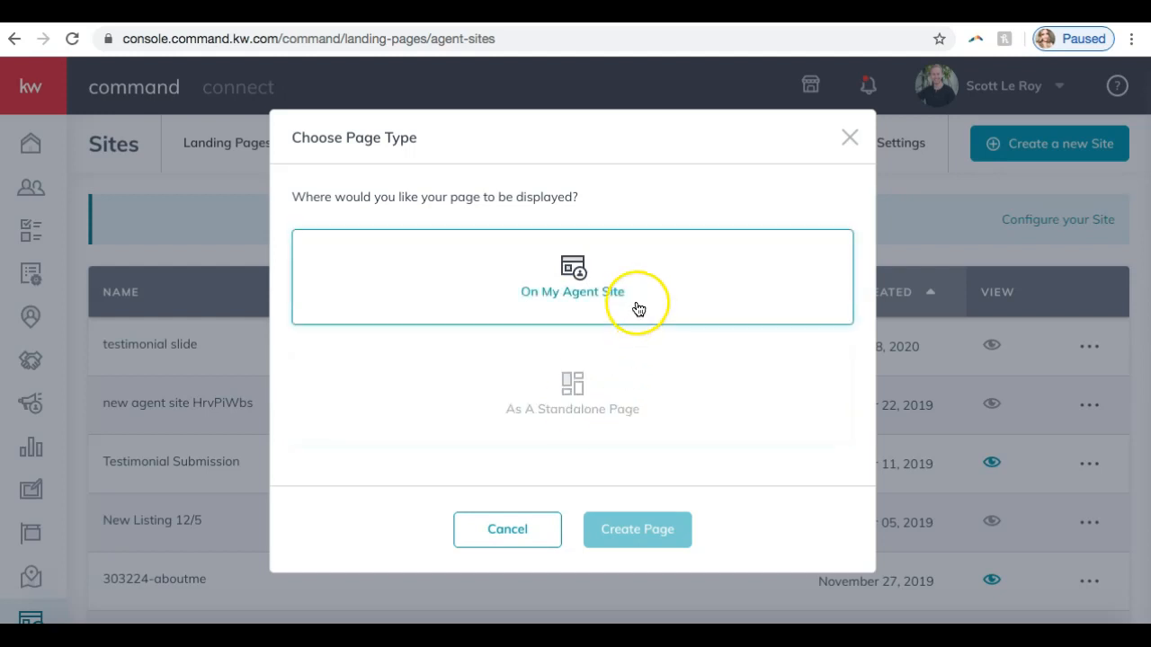
left_click(638, 309)
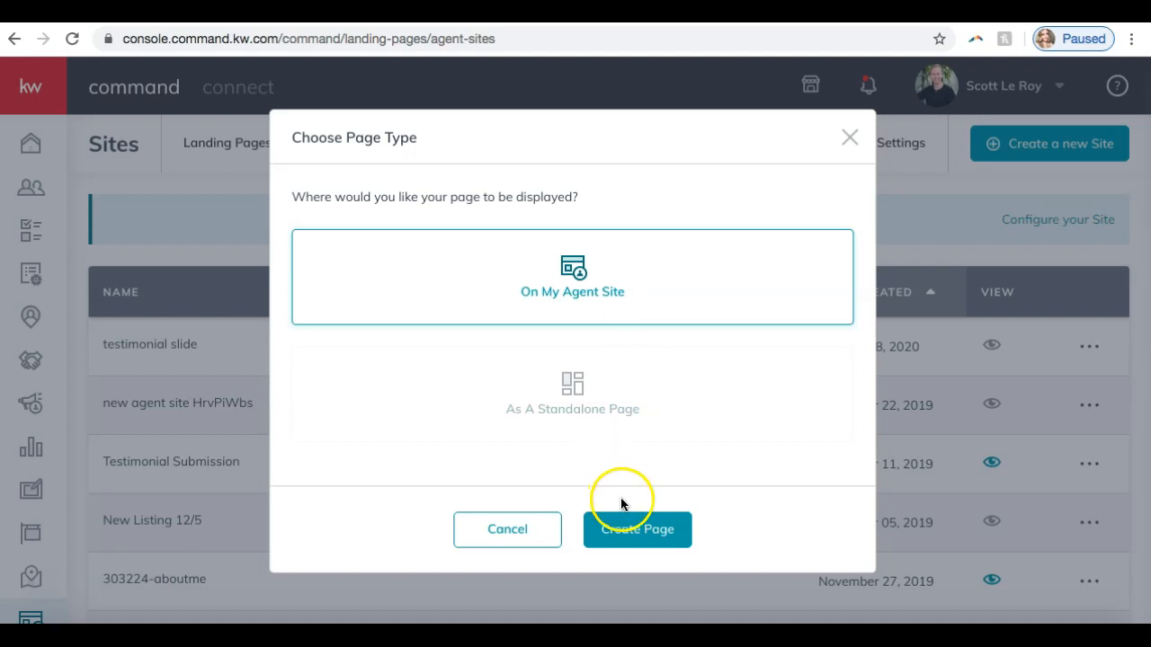
left_click(633, 530)
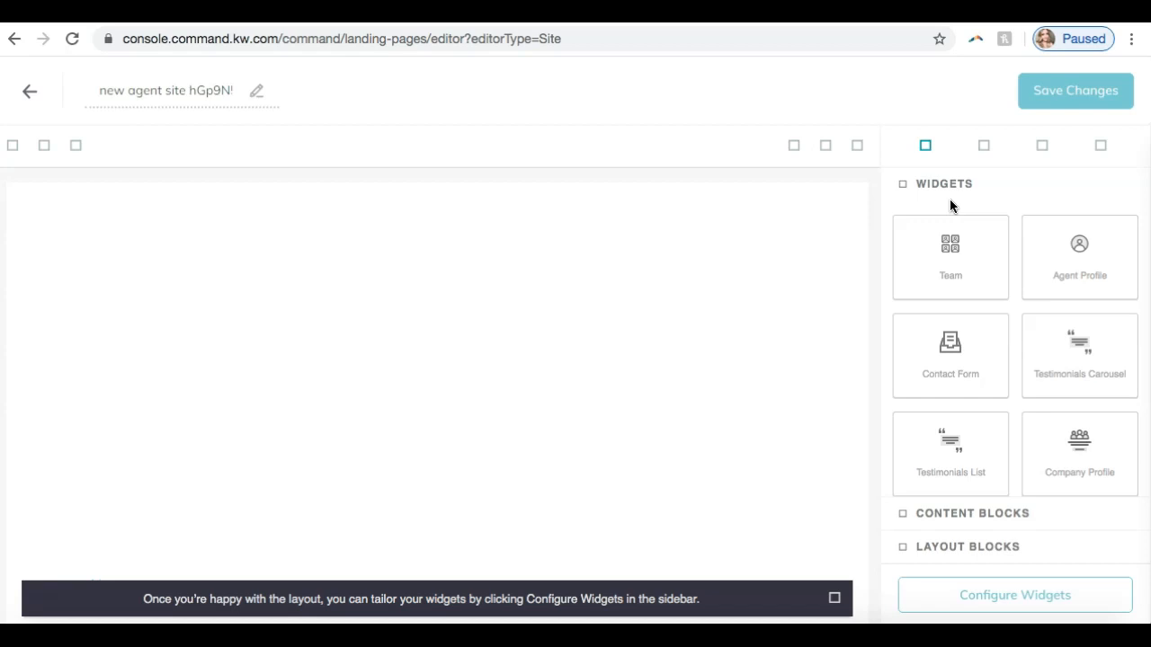
- Look through the available Widgets, Content Blocks and Layout Blocks in the page editor
scroll(946, 220, "down", 3)
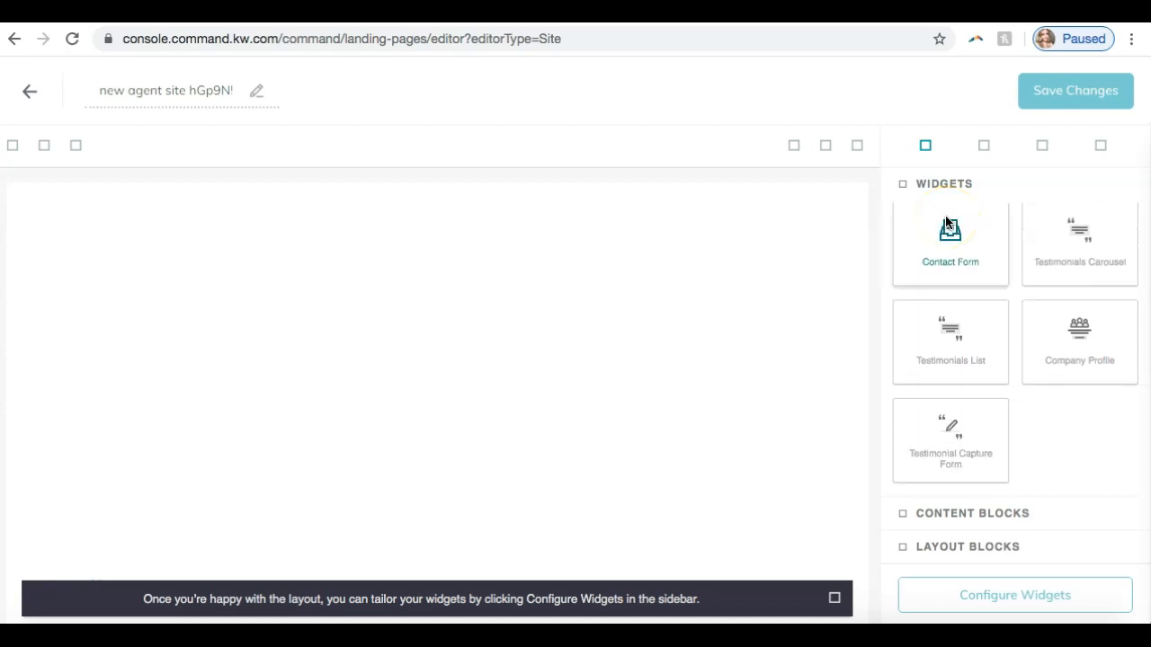
scroll(900, 399, "up", 2)
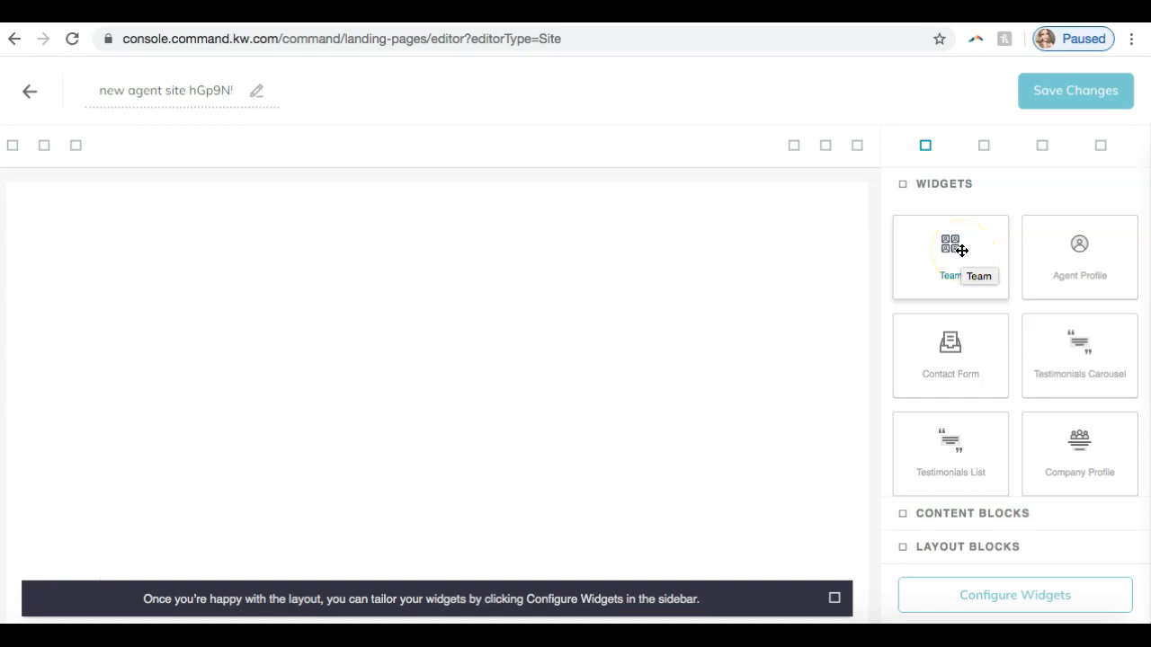
left_click(941, 519)
scroll(1028, 354, "down", 2)
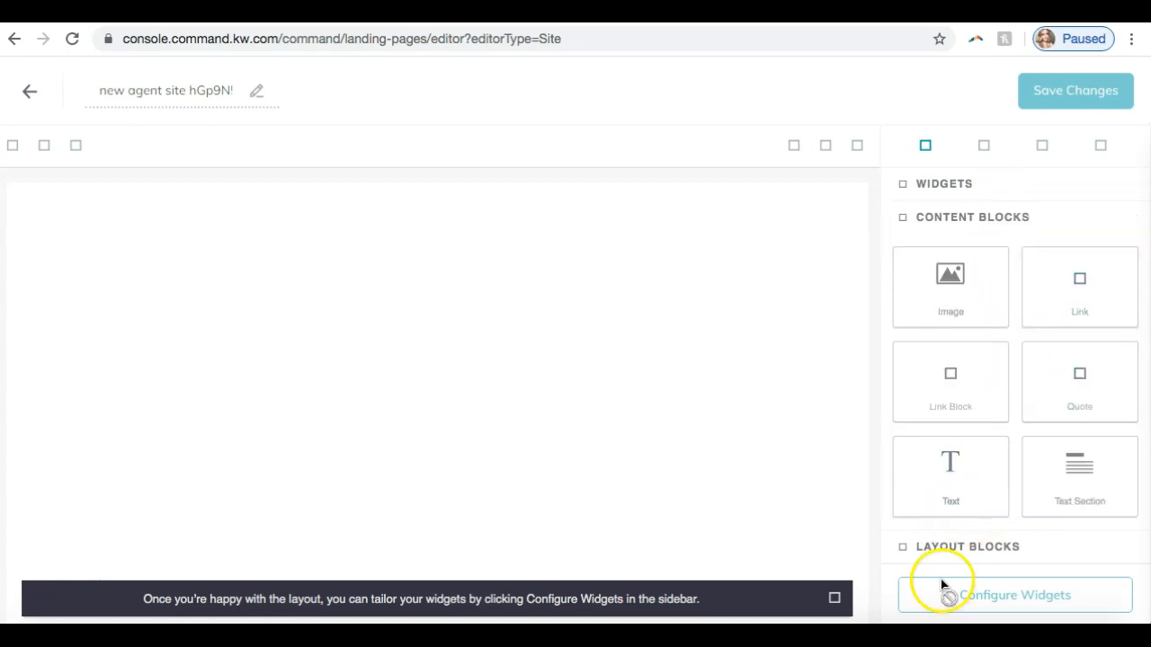
left_click(941, 546)
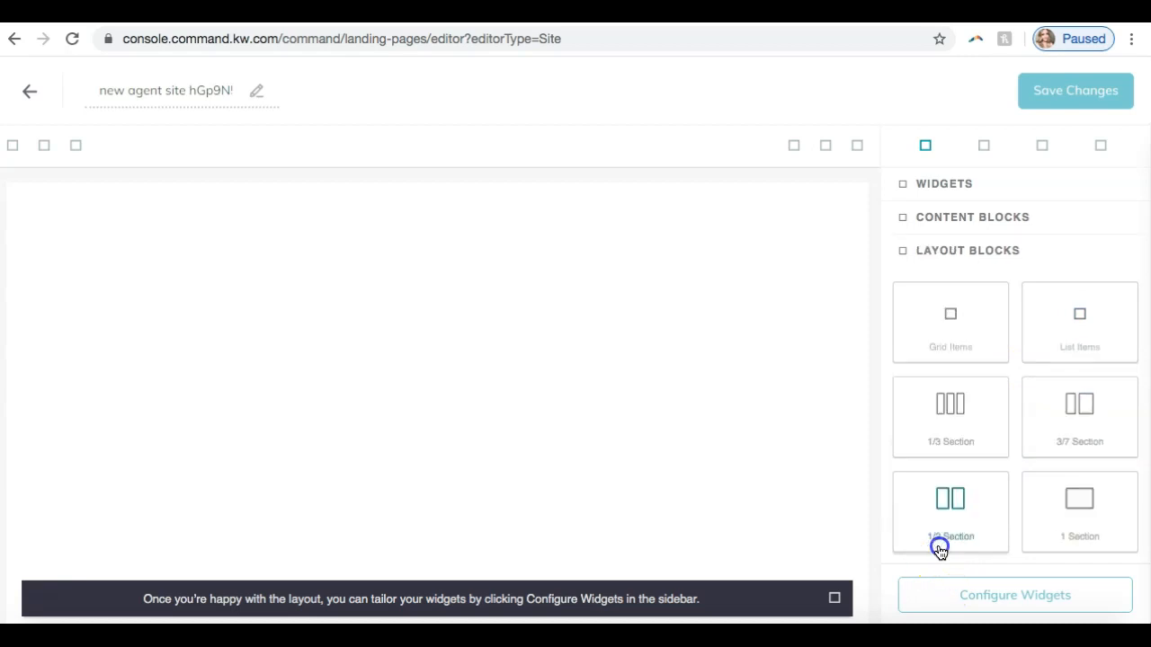
left_click(955, 259)
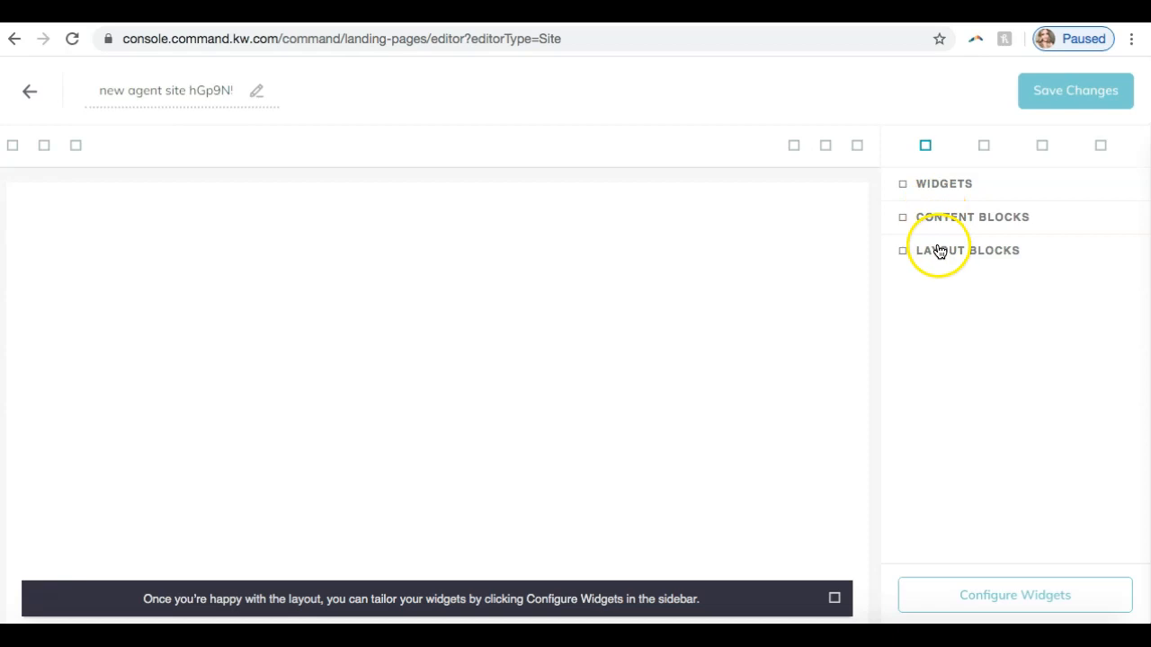
left_click(938, 185)
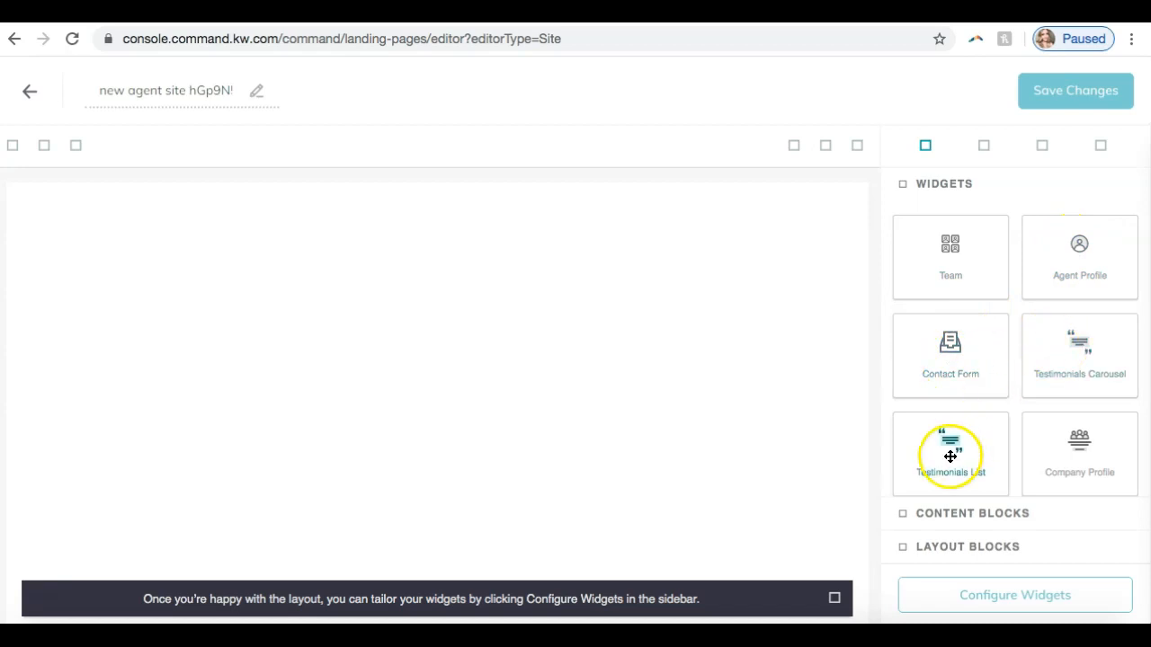
left_click(956, 521)
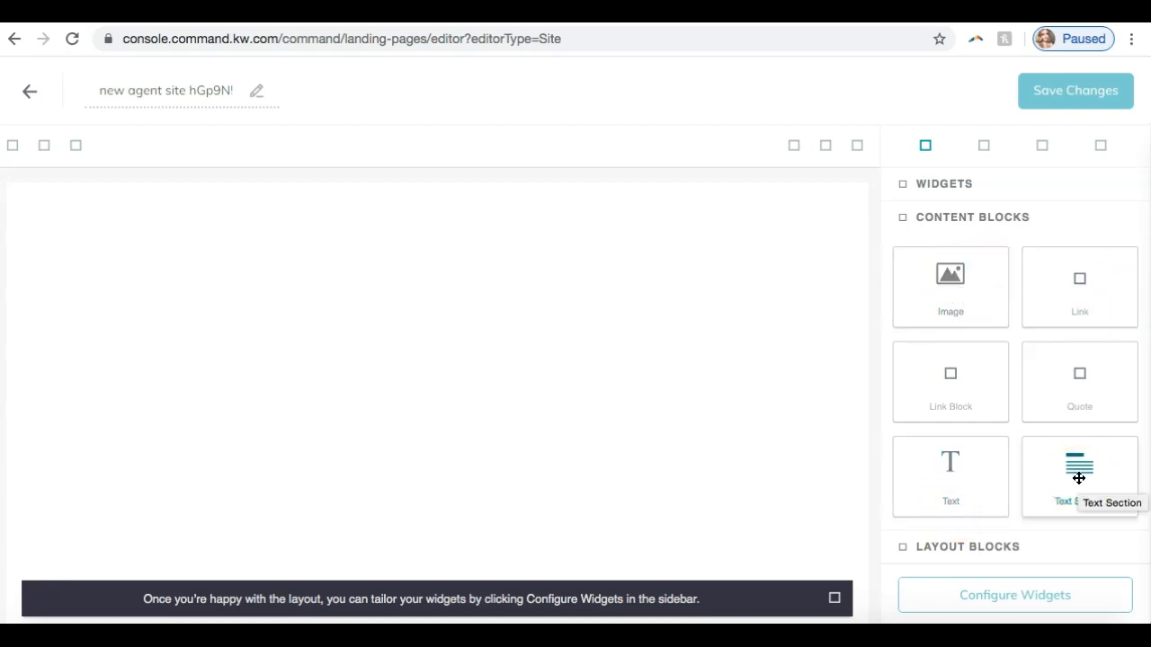
left_click(939, 547)
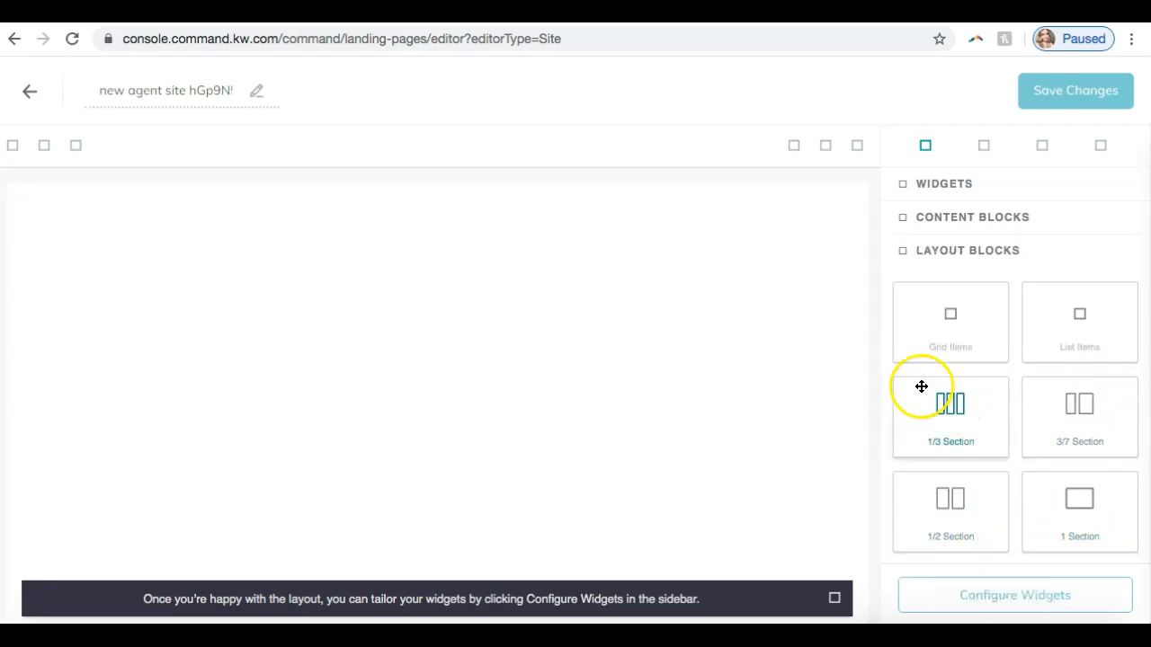
left_click(953, 256)
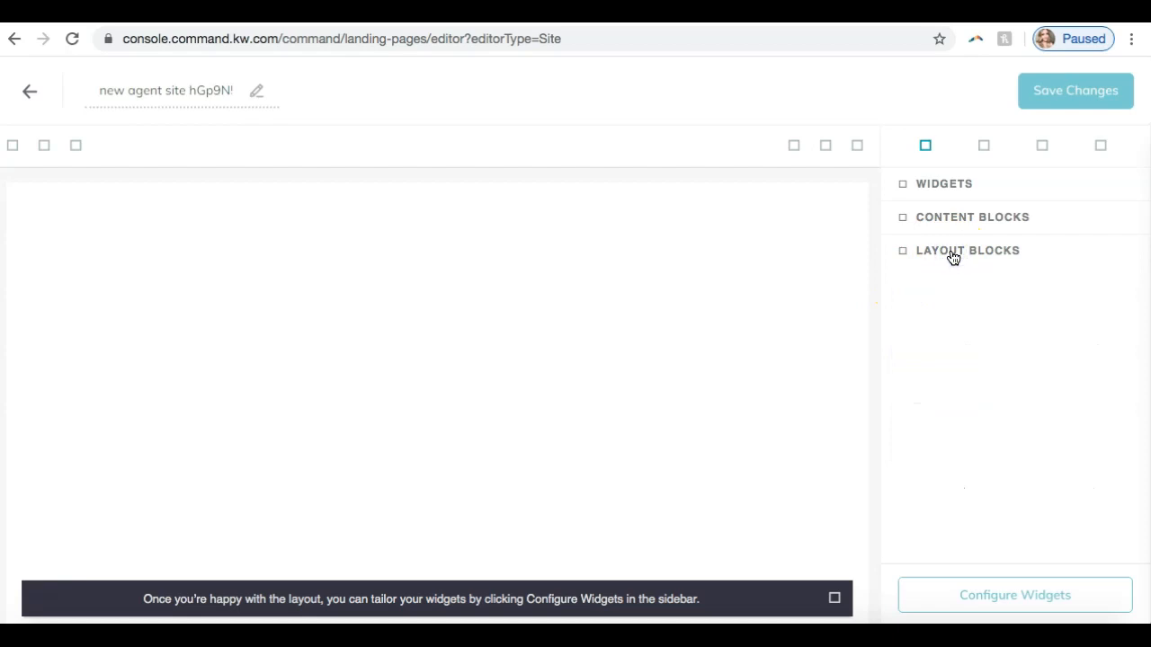
- Add the Team widget to the blank page and dismiss the hint about configuring widgets
left_click(929, 191)
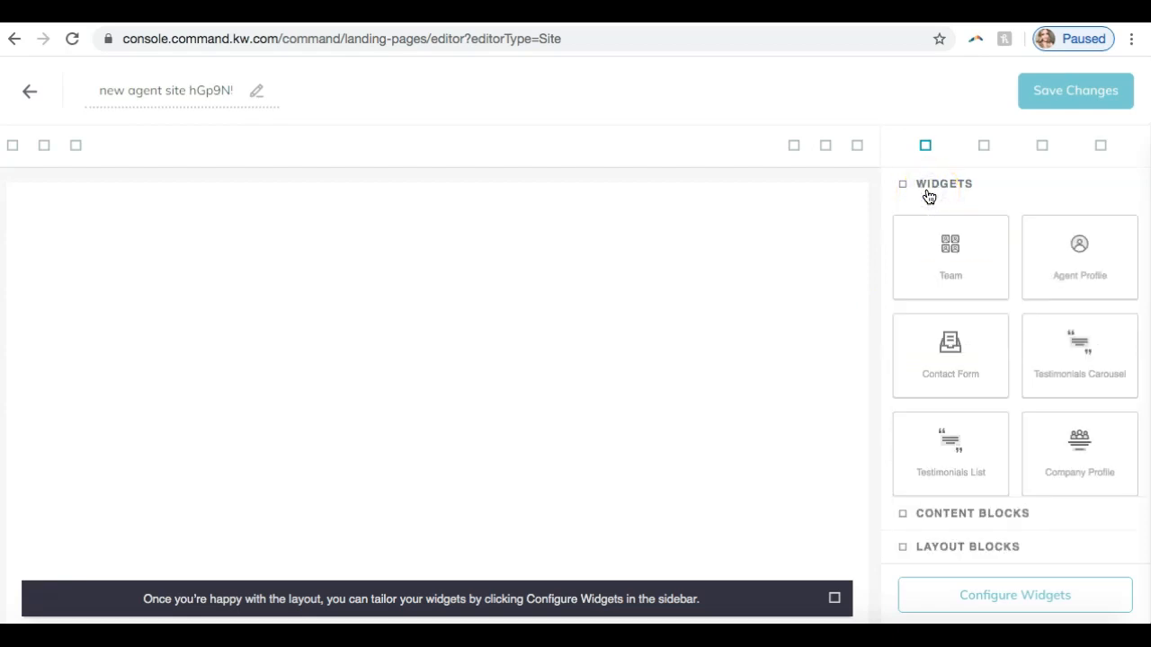
left_click_drag(937, 262, 321, 285)
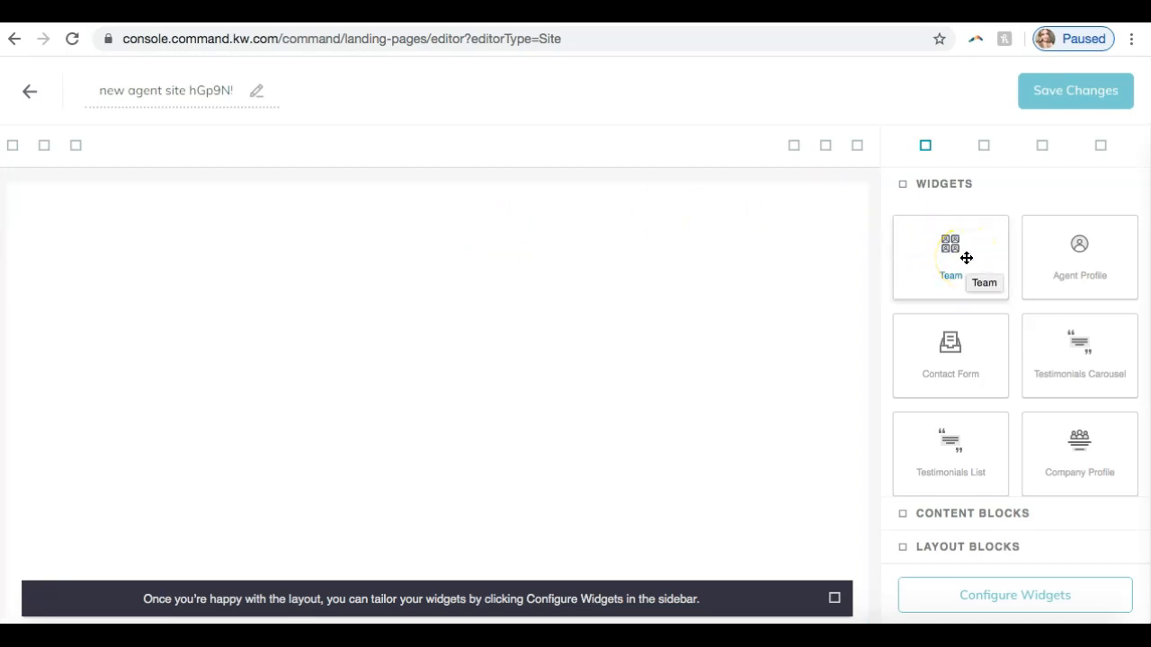
left_click(965, 258)
left_click_drag(966, 258, 759, 285)
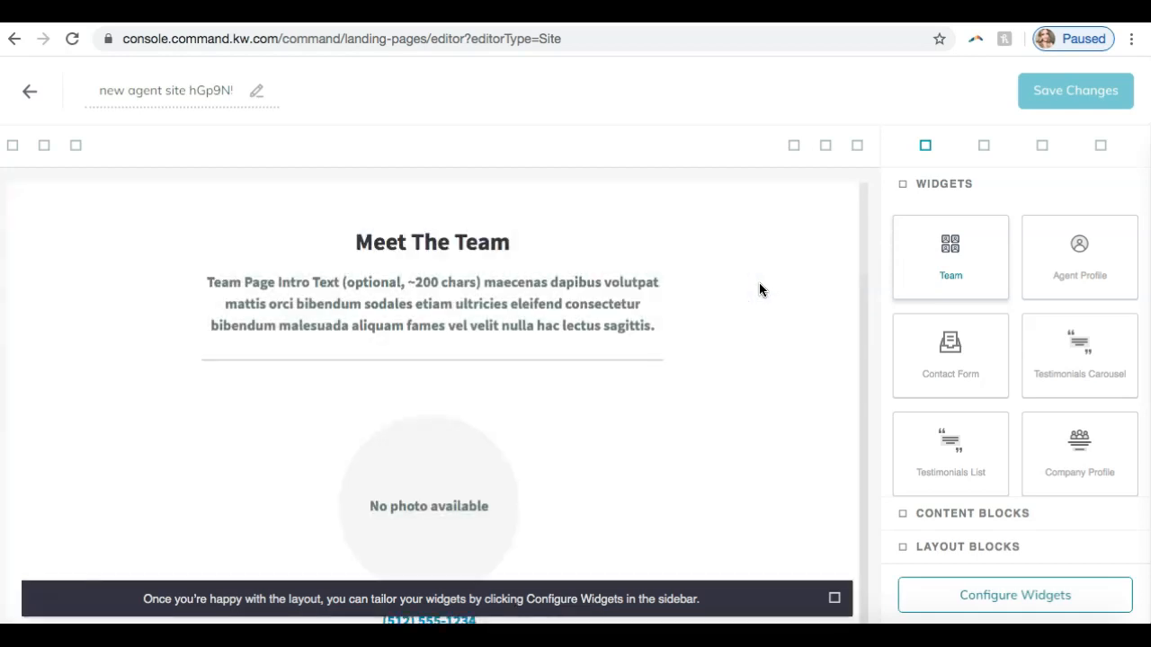
left_click(834, 599)
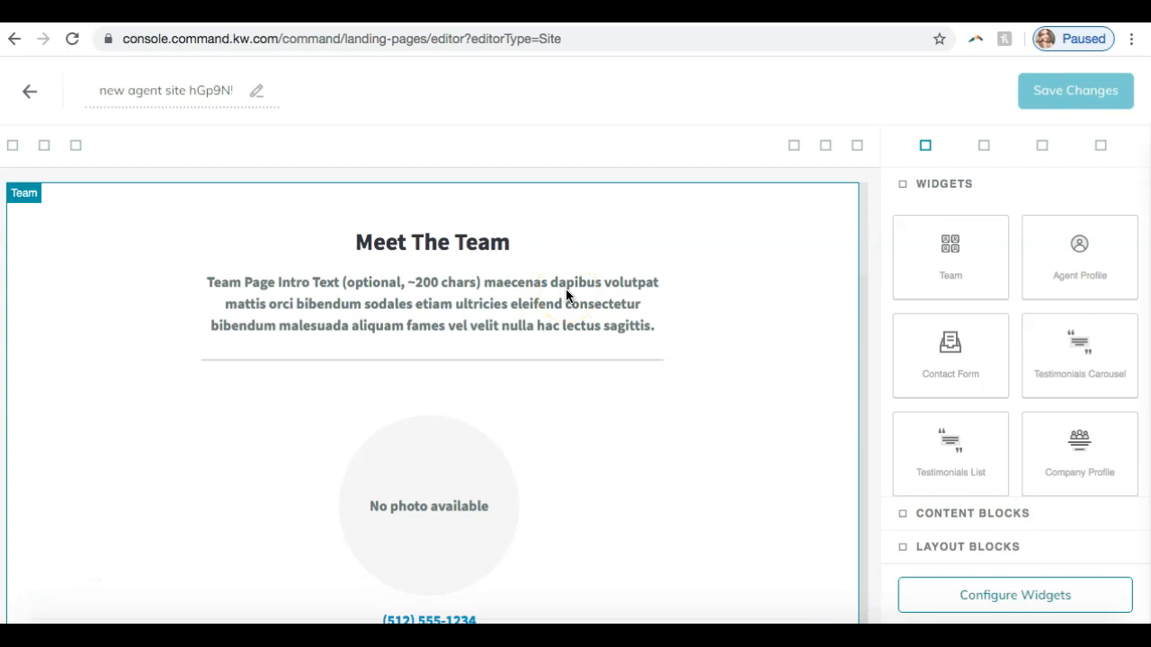
- Look over the Team section's heading, intro text and member placeholders on the page, along with the remaining widgets
scroll(565, 288, "down", 5)
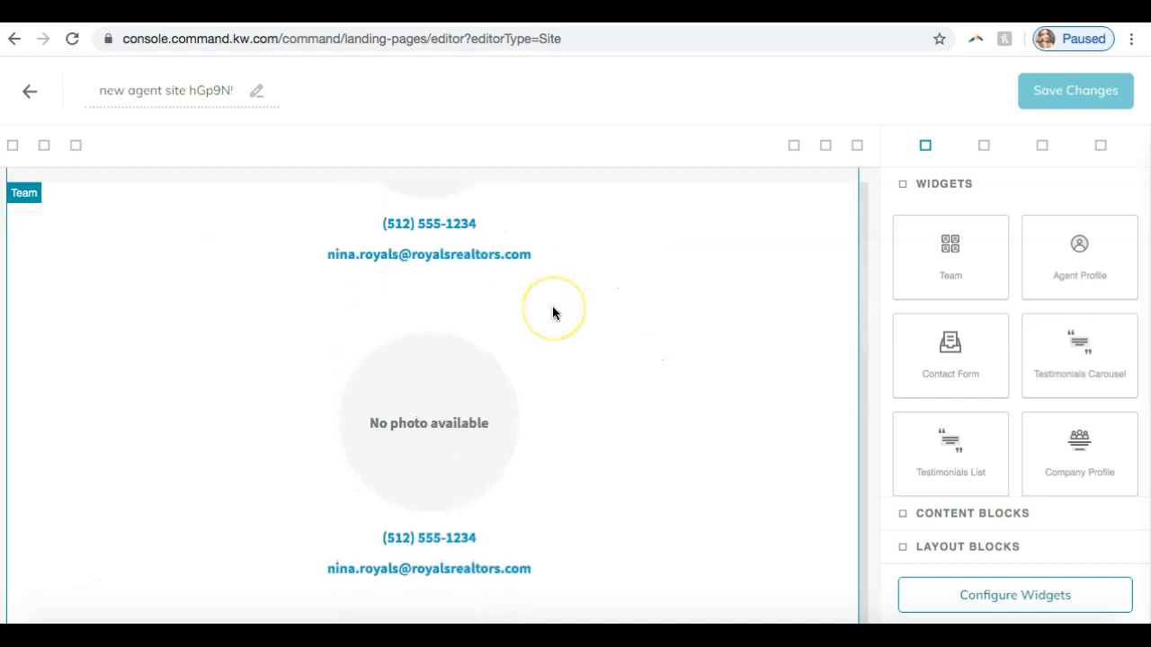
scroll(548, 321, "up", 3)
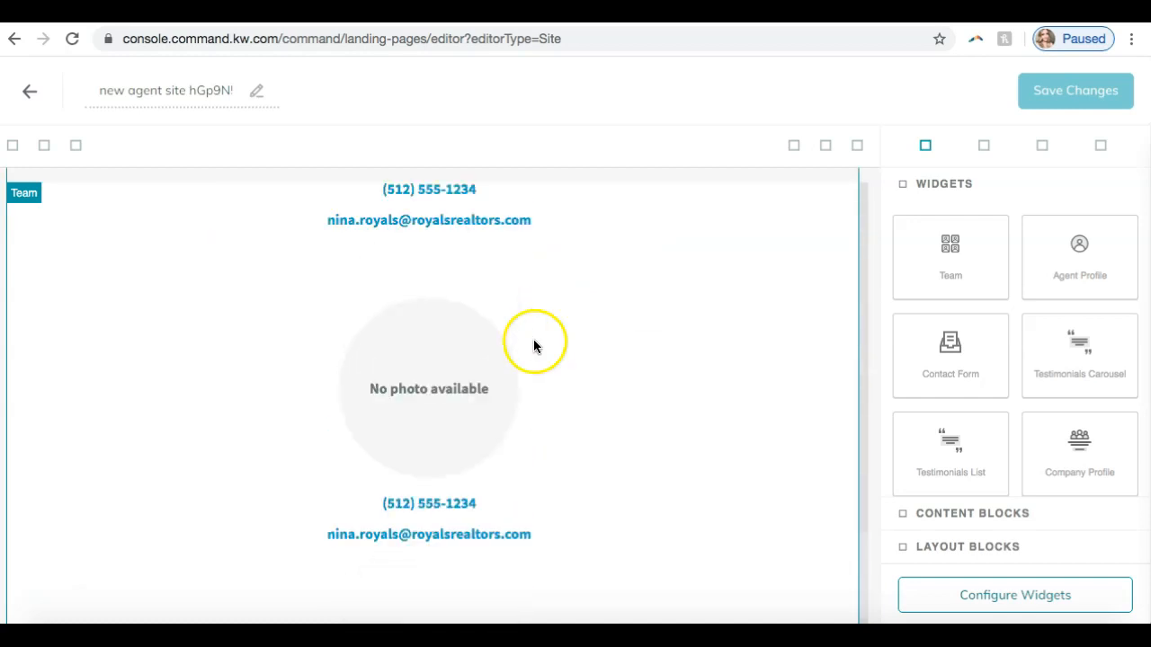
scroll(528, 356, "up", 2)
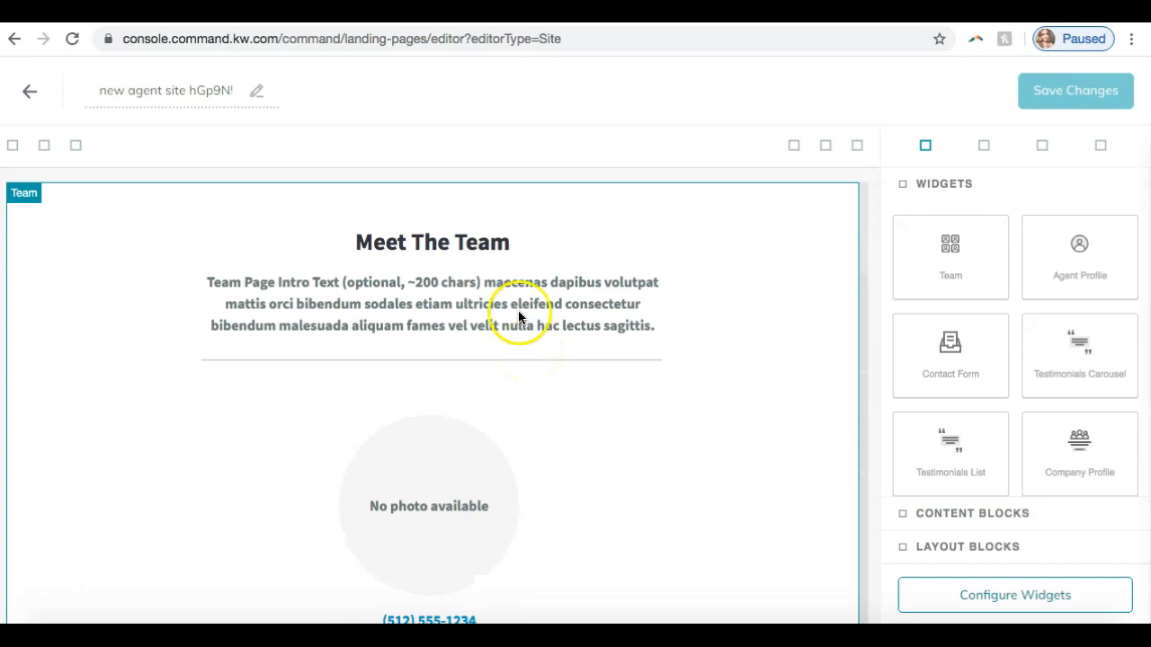
scroll(496, 337, "down", 3)
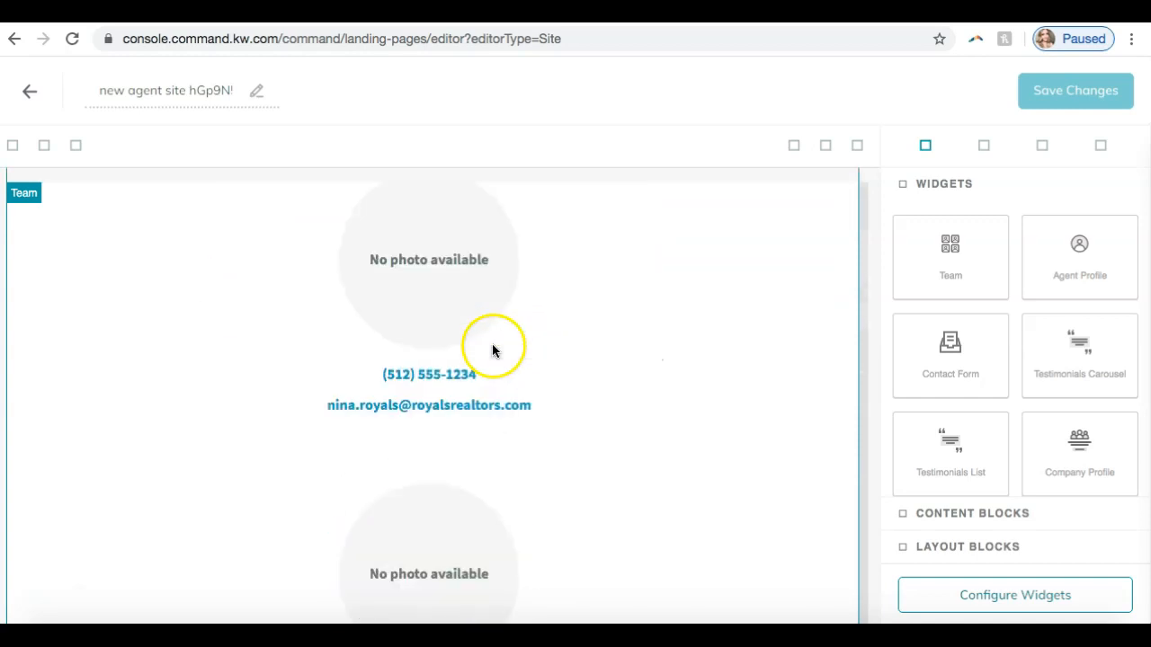
scroll(390, 424, "up", 3)
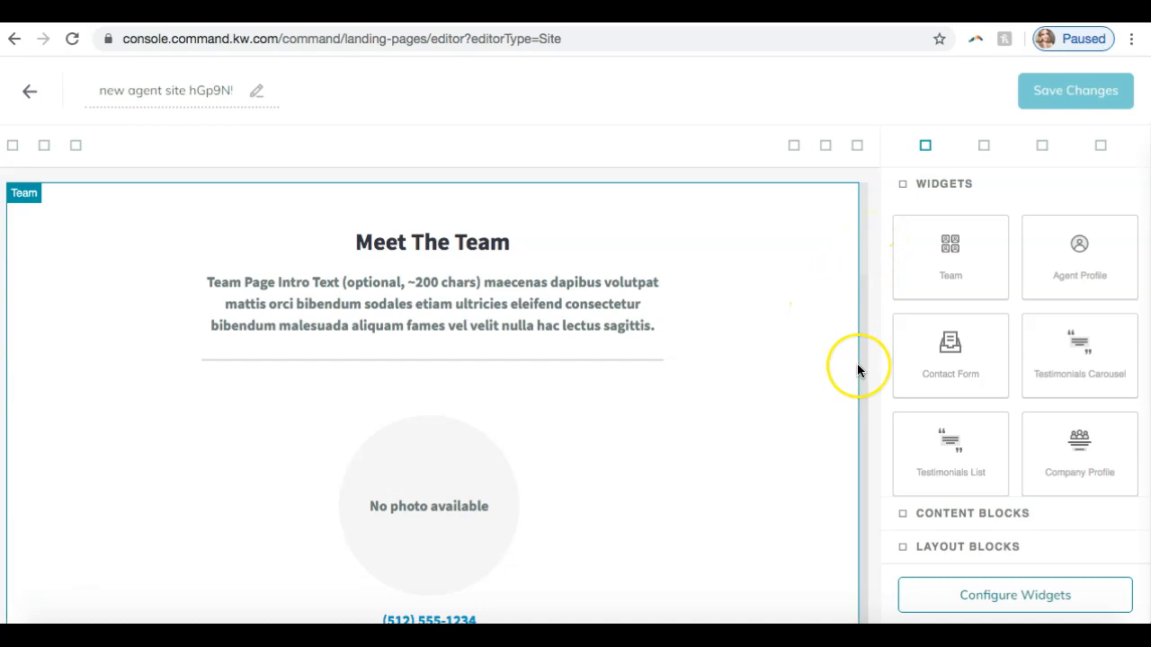
scroll(858, 368, "down", 10)
scroll(858, 369, "down", 1)
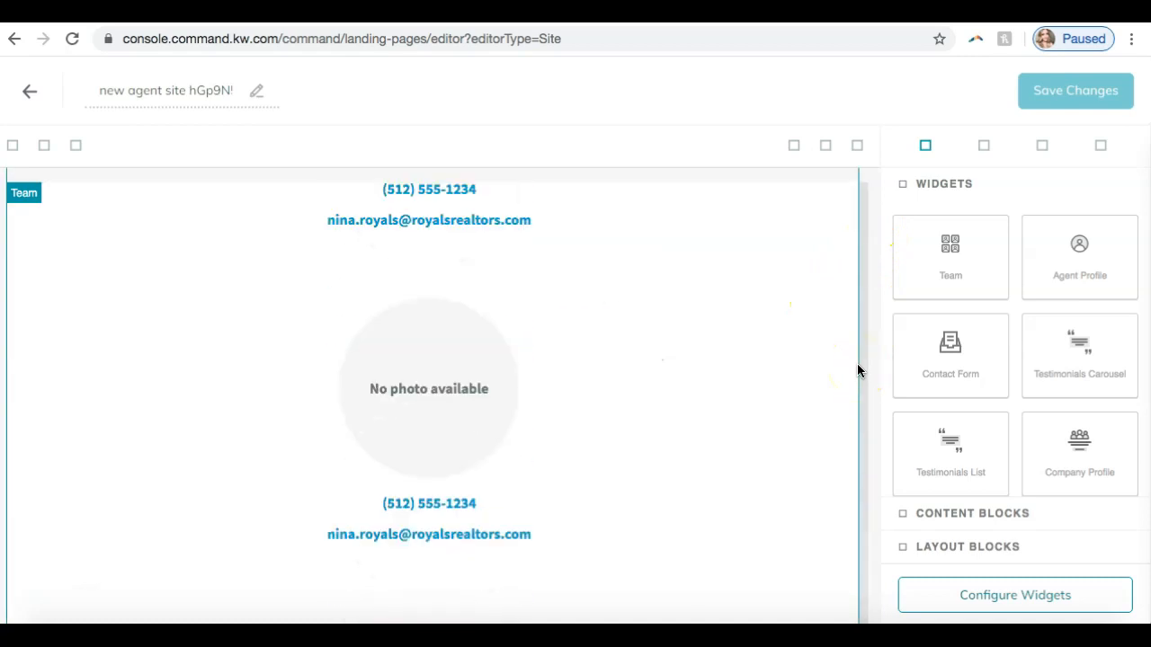
scroll(933, 358, "down", 1)
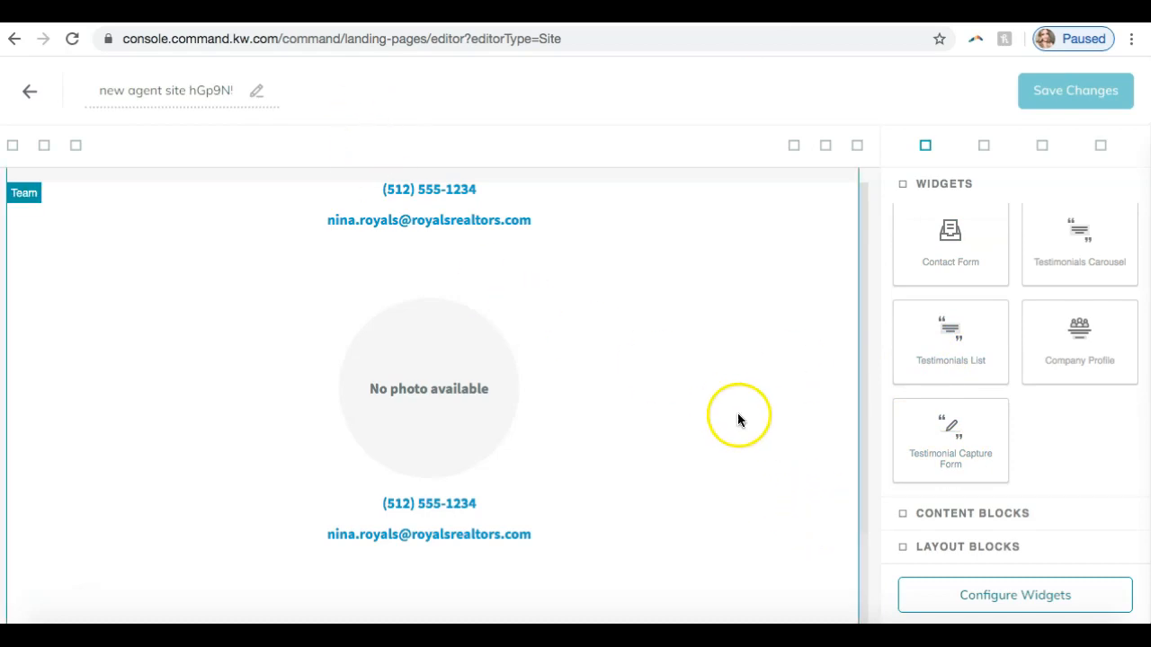
left_click(779, 391)
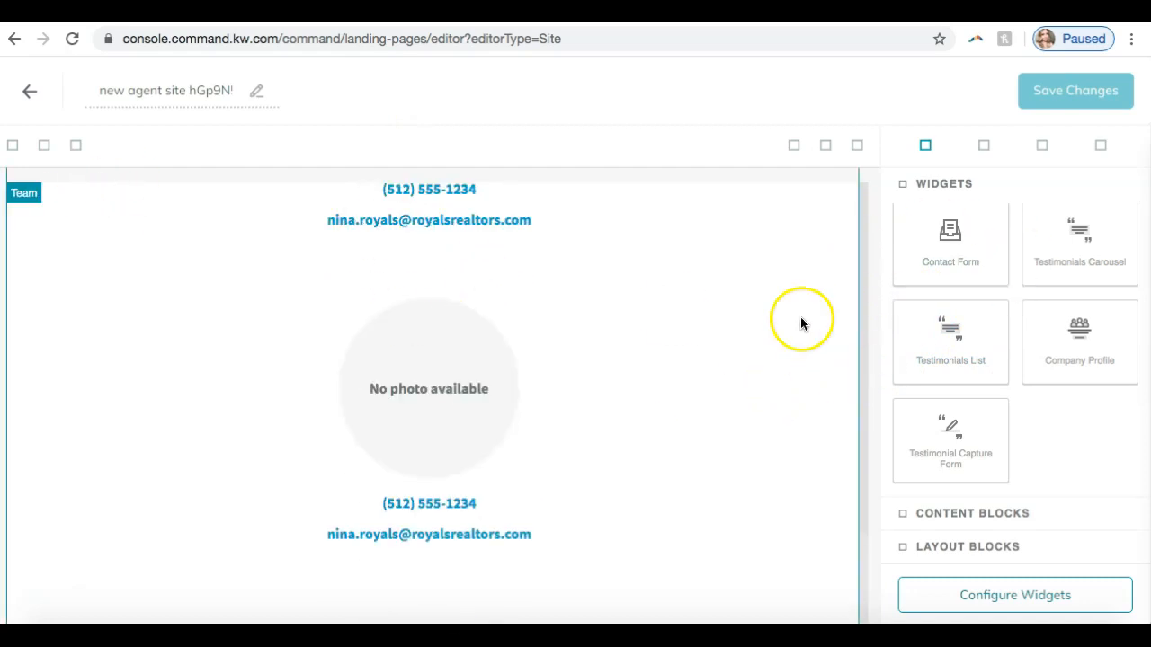
scroll(800, 316, "up", 4)
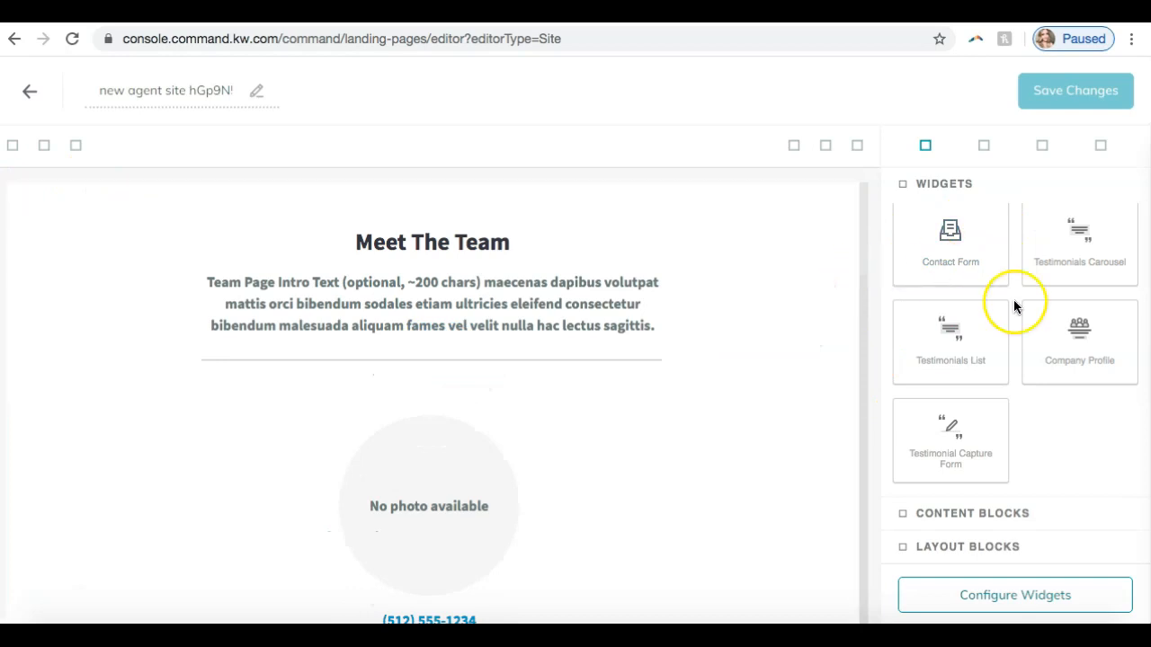
scroll(1013, 306, "up", 2)
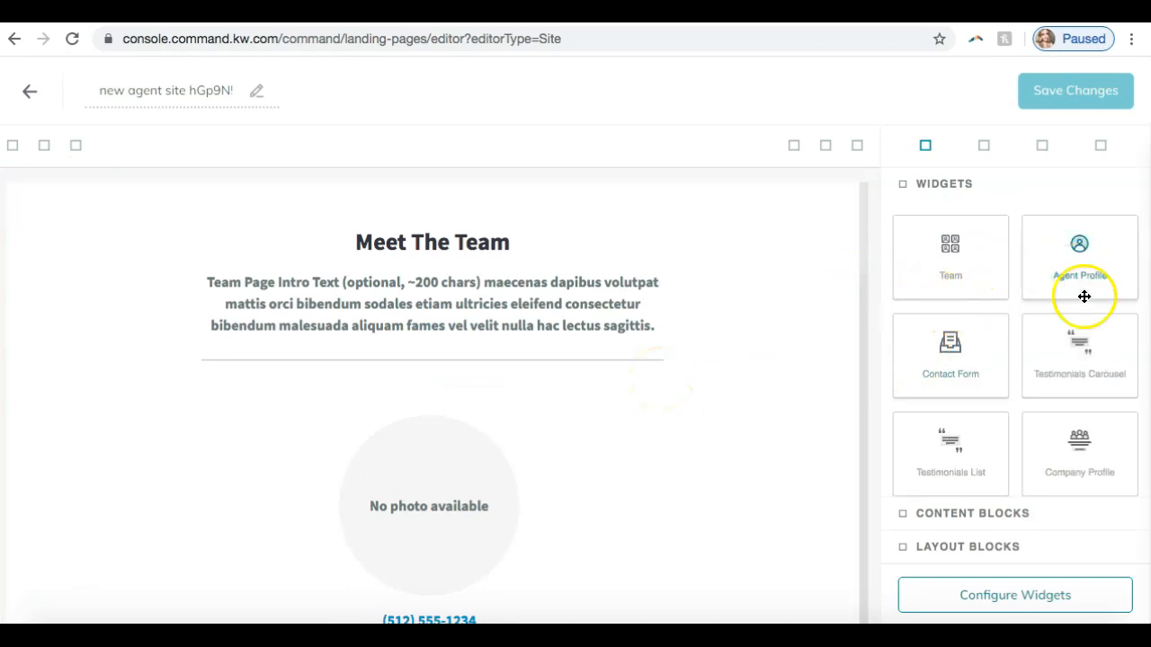
scroll(696, 385, "down", 5)
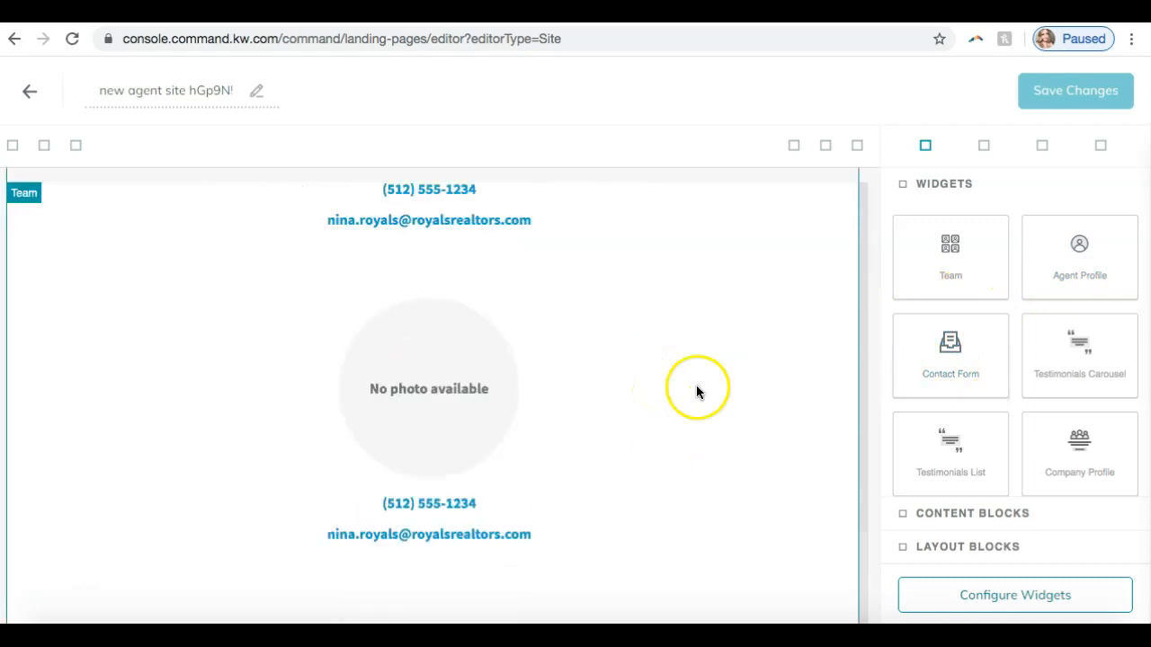
- Add the Contact Form widget below the Team section and look over the form's fields and the available content blocks
left_click(941, 357)
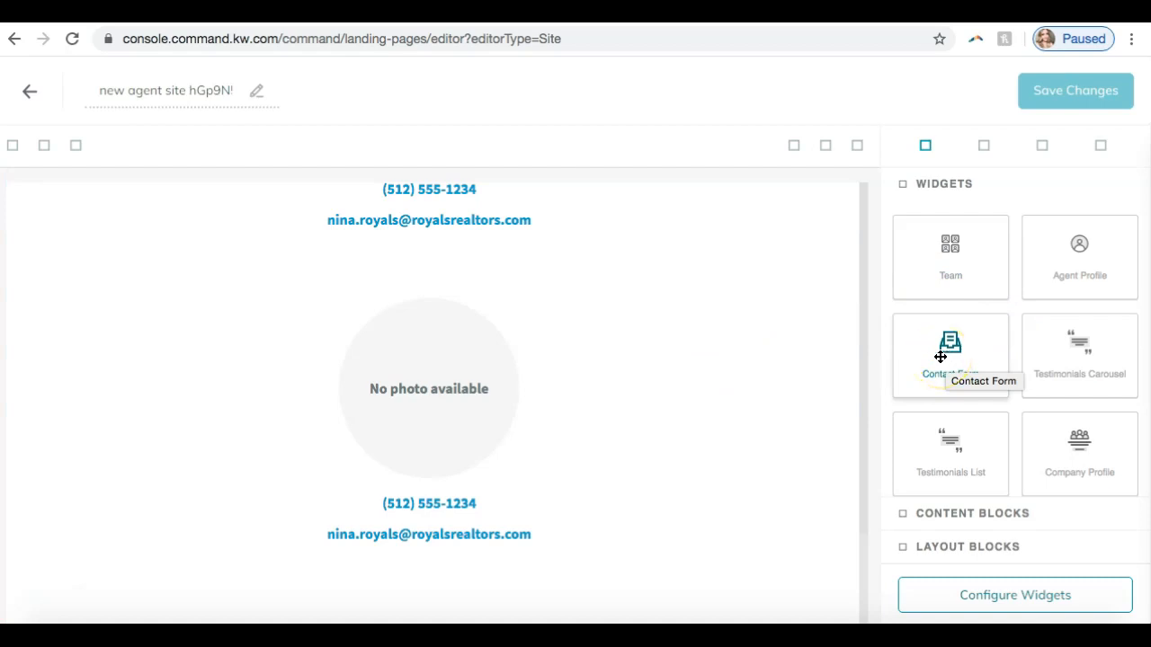
left_click_drag(940, 357, 783, 437)
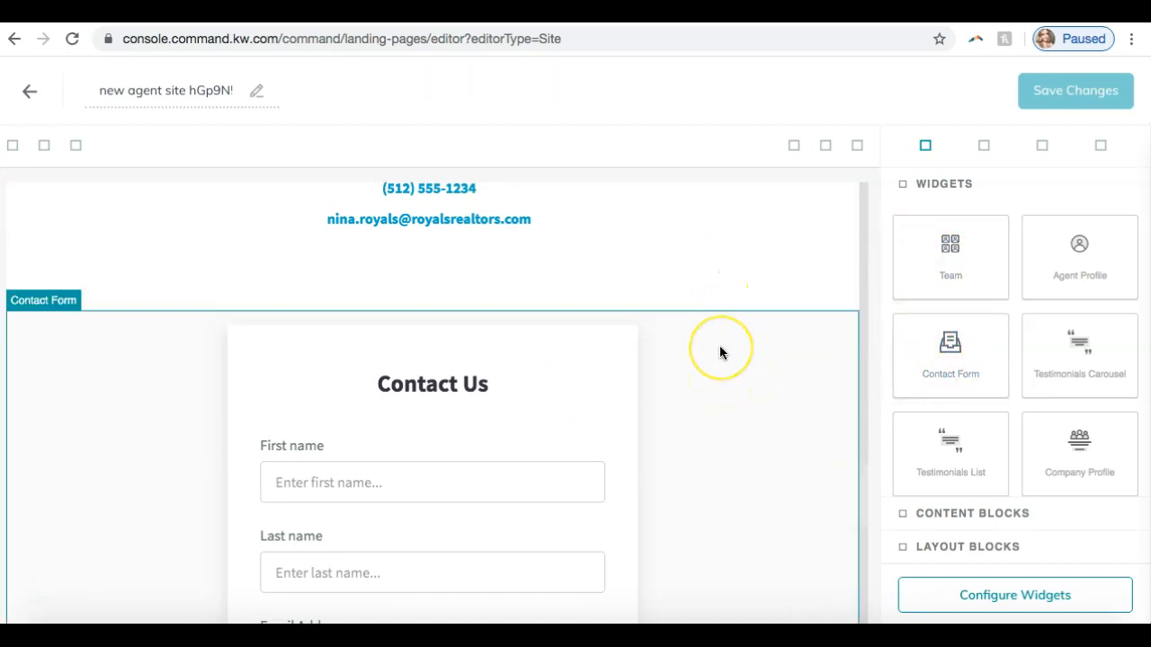
scroll(720, 345, "down", 3)
scroll(719, 353, "down", 5)
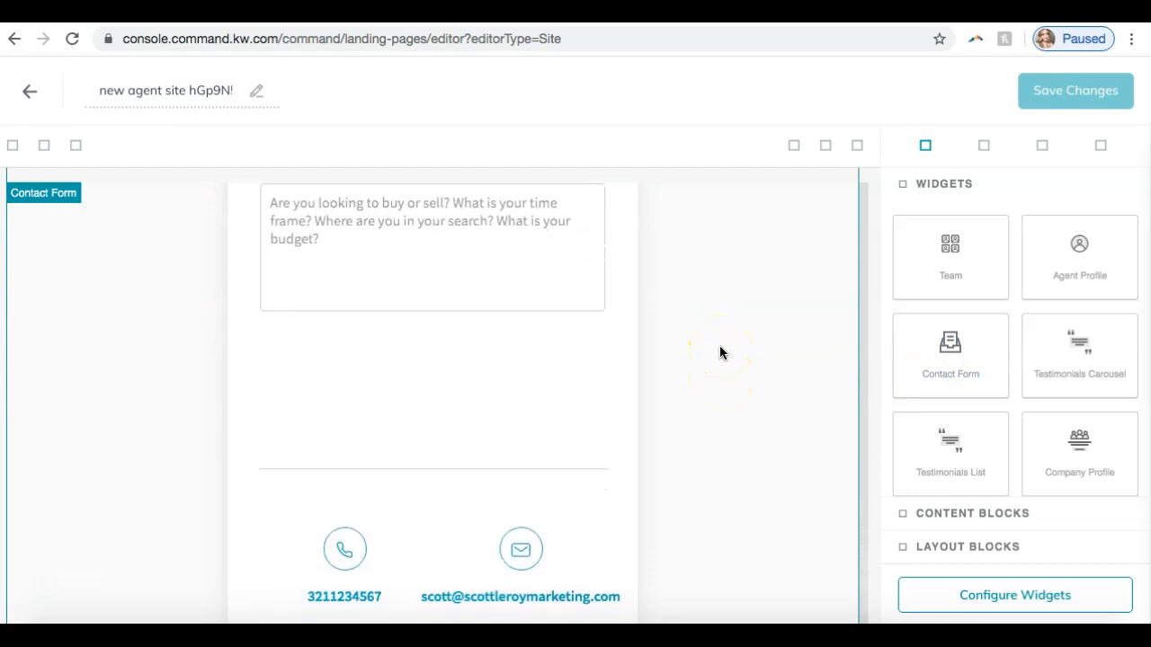
left_click(912, 513)
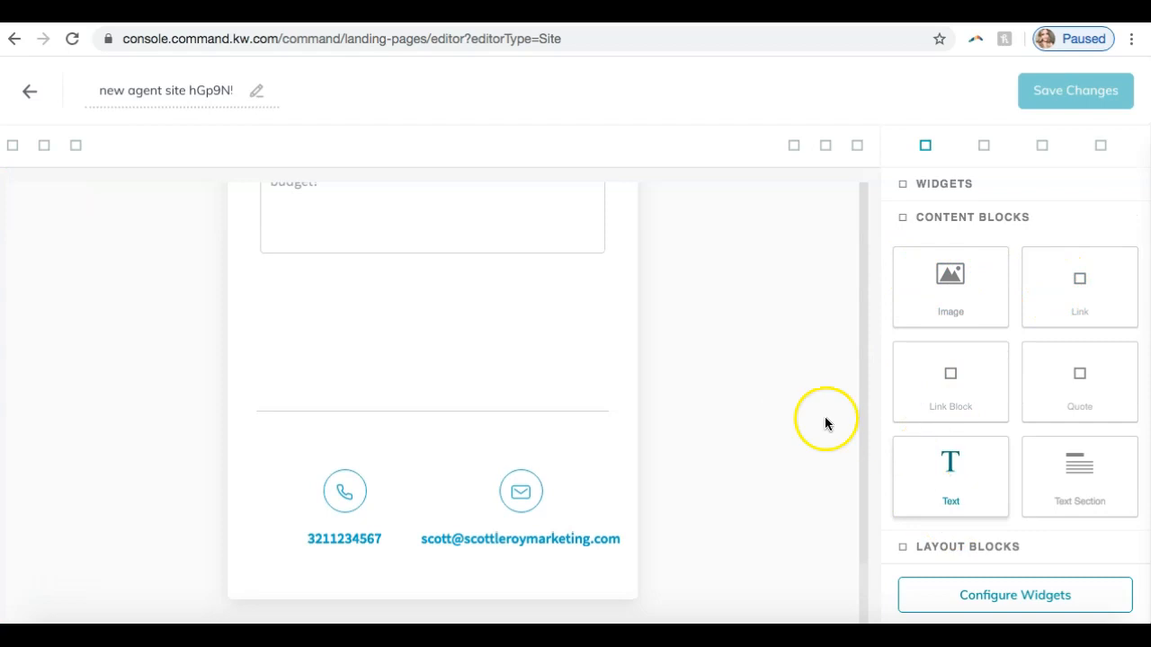
scroll(791, 414, "up", 10)
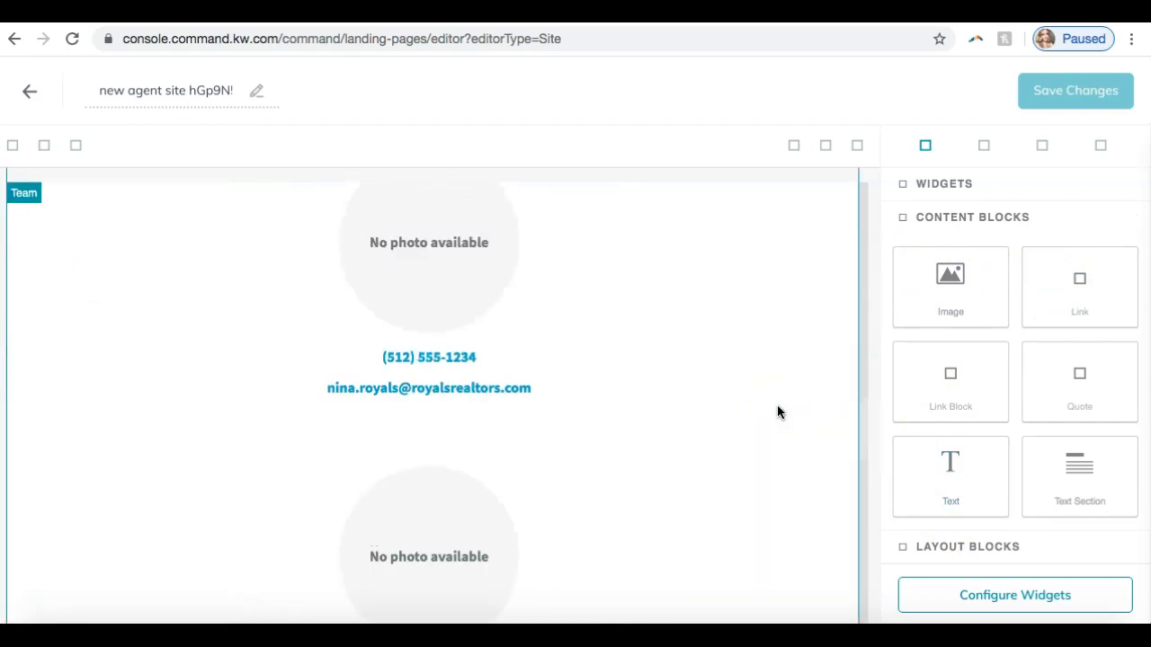
scroll(745, 241, "down", 2)
scroll(744, 241, "up", 3)
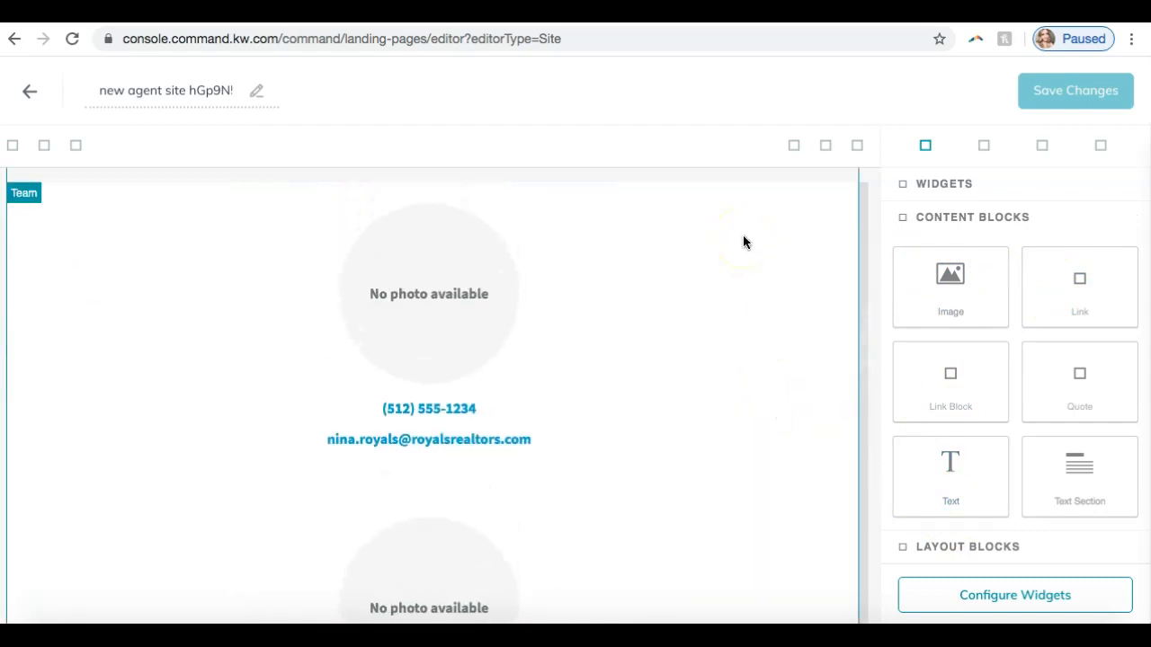
- Open the Team widget's configuration and change its headline to "Meet Your SLM Team"
left_click(956, 218)
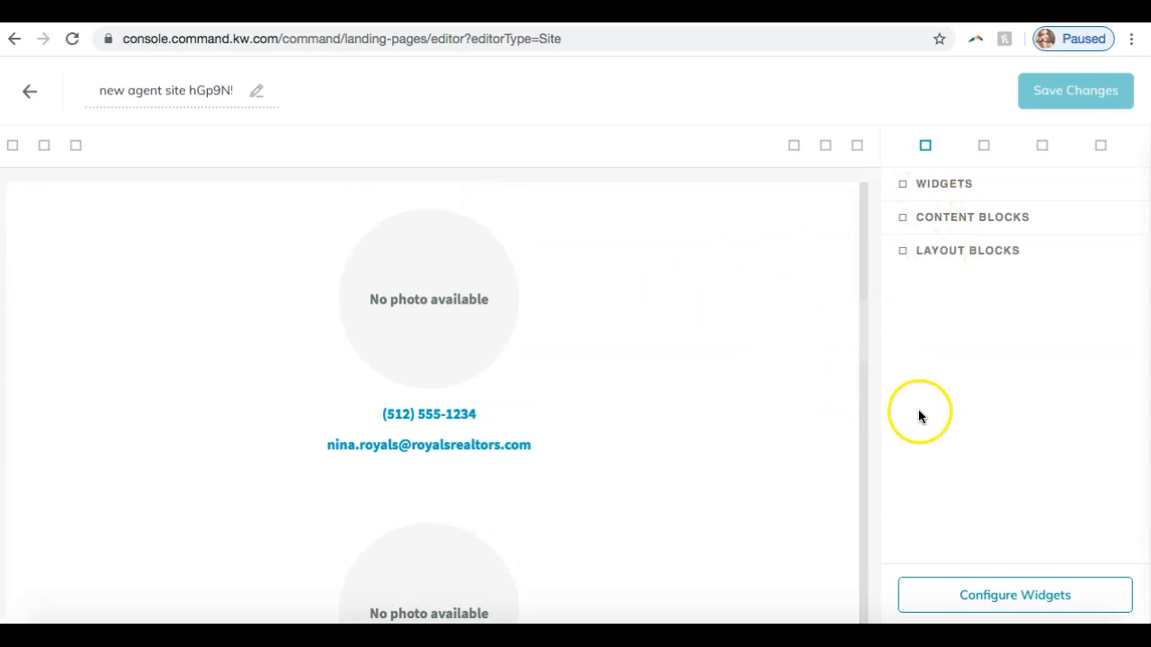
left_click(976, 598)
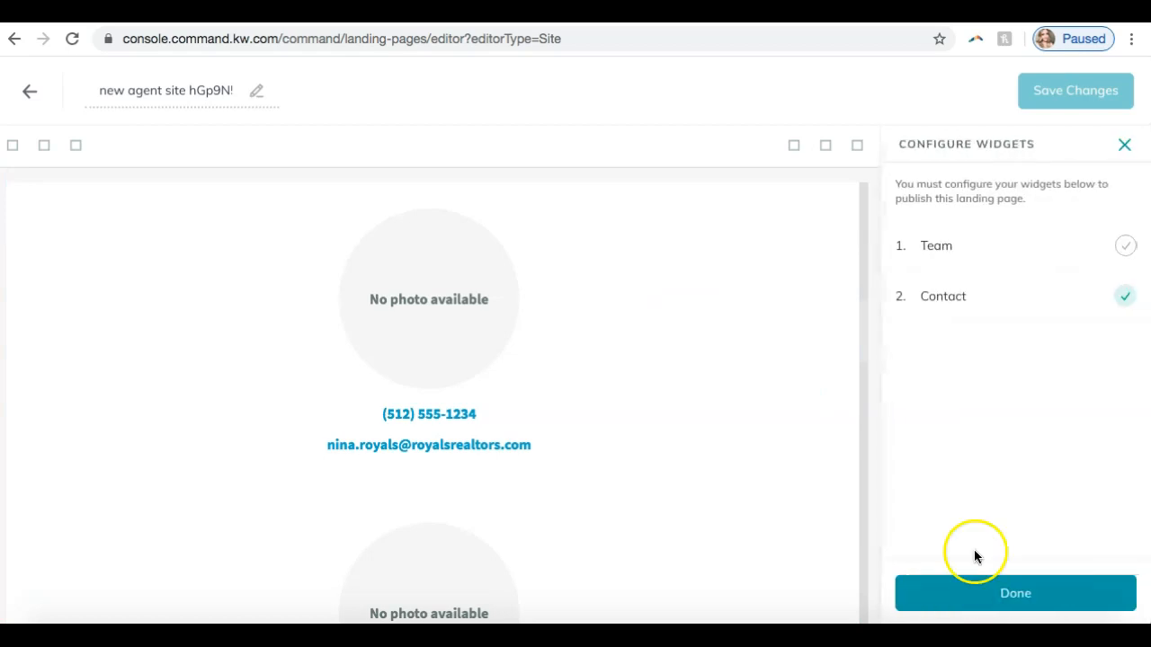
left_click(1062, 244)
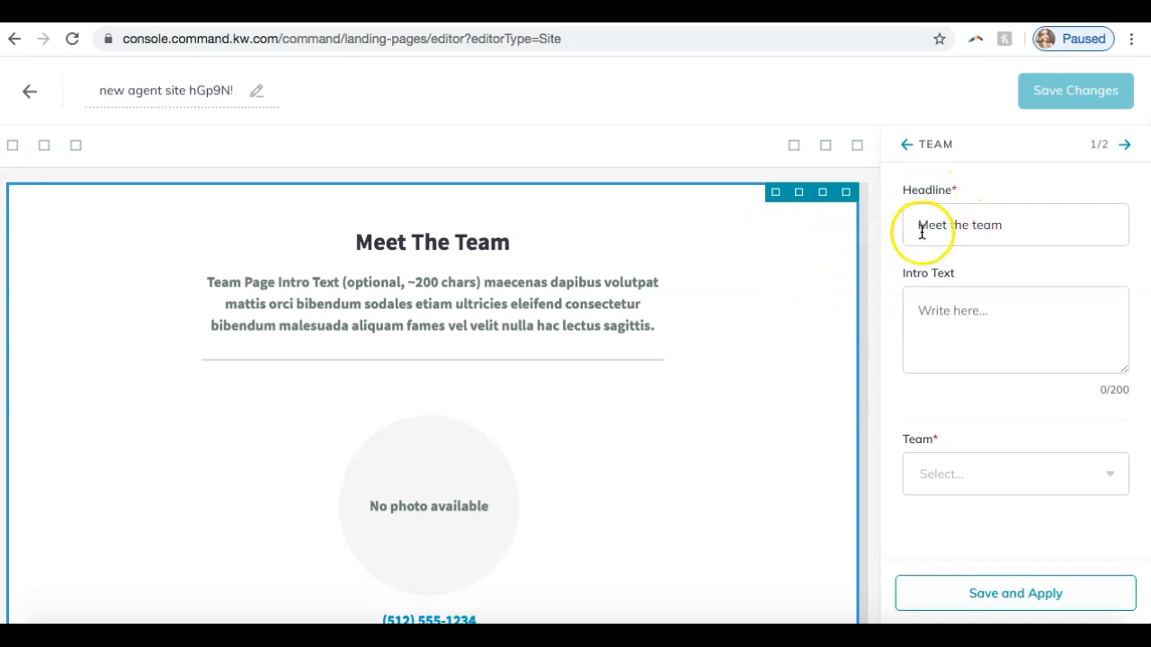
left_click(969, 226)
left_click_drag(1010, 224, 950, 230)
type("your")
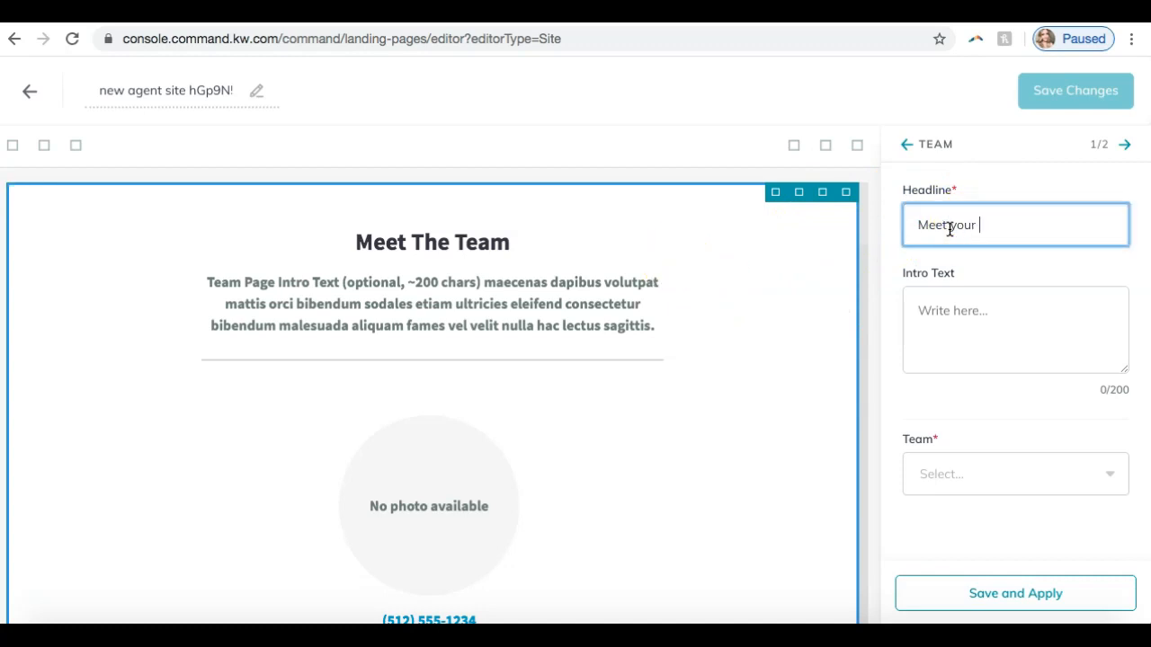
type(" SLM Team")
left_click(954, 225)
key("Delete")
type("Y")
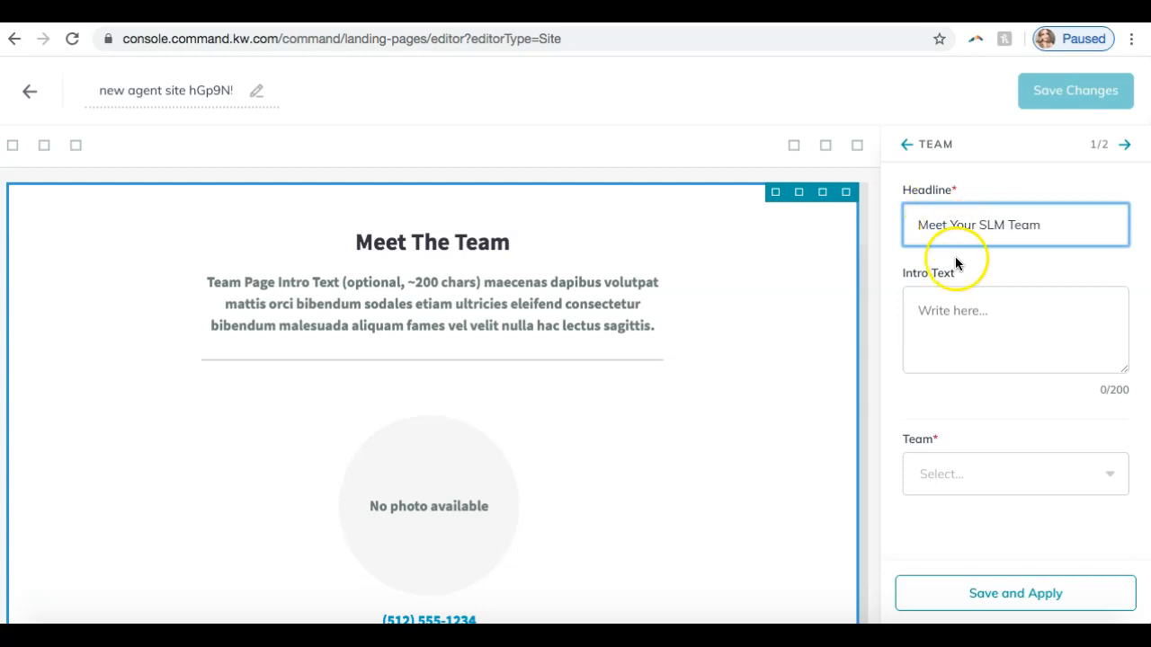
- Write an intro text saying the team is here to assist with all real estate needs, and check the Team selection options
left_click(960, 349)
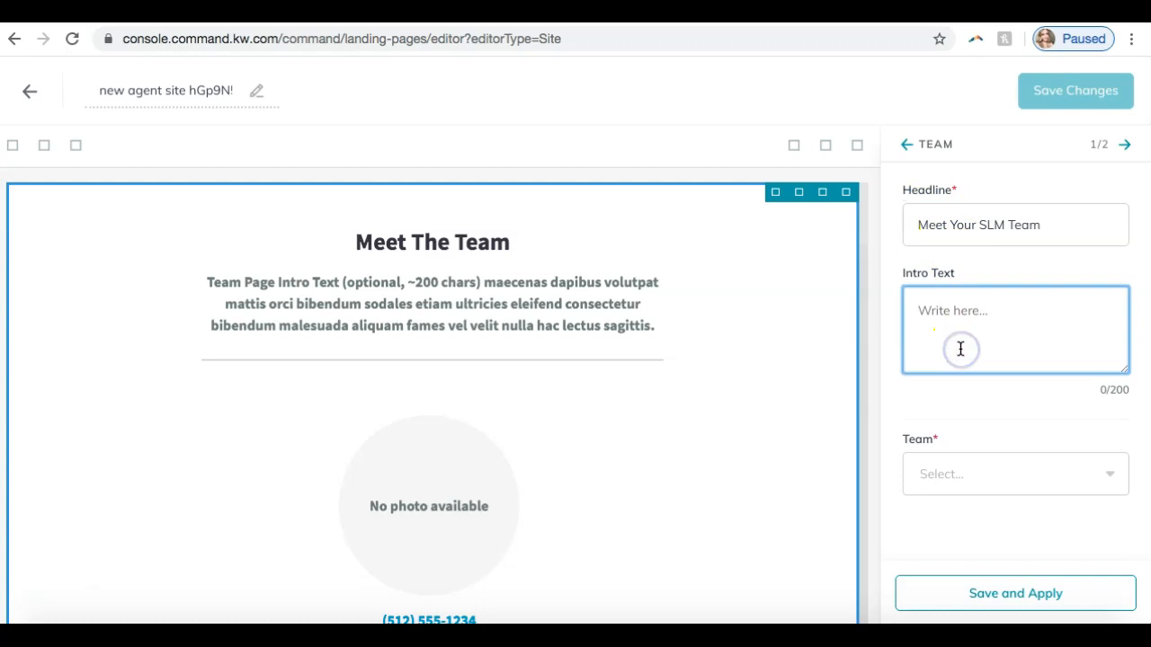
type("The")
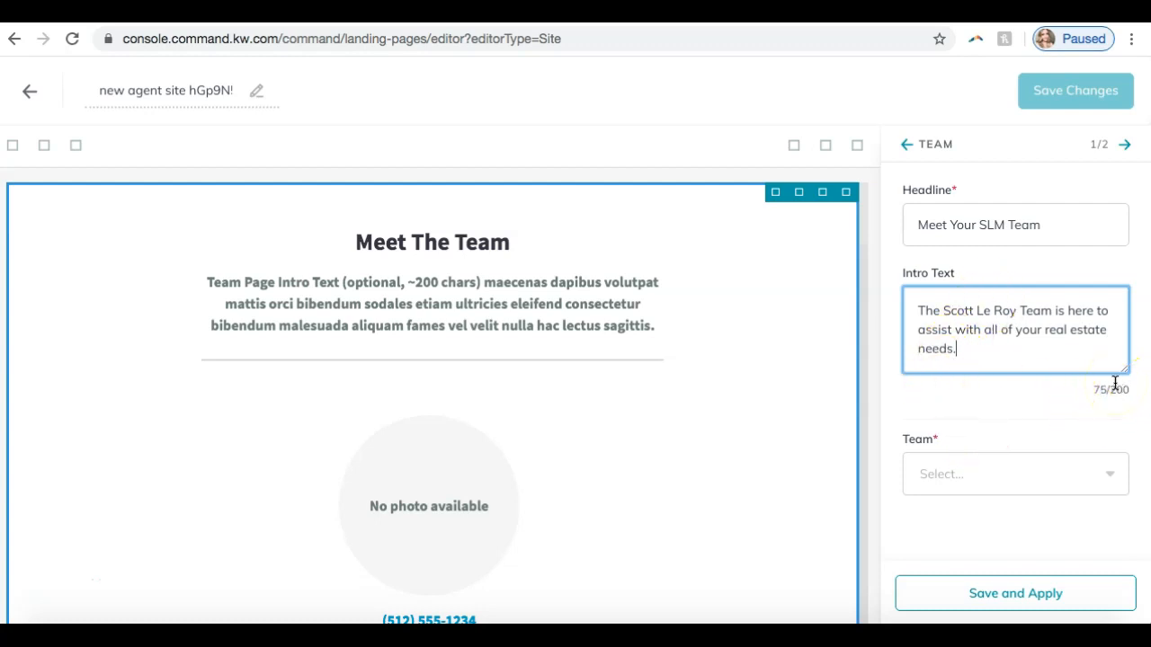
left_click(1037, 474)
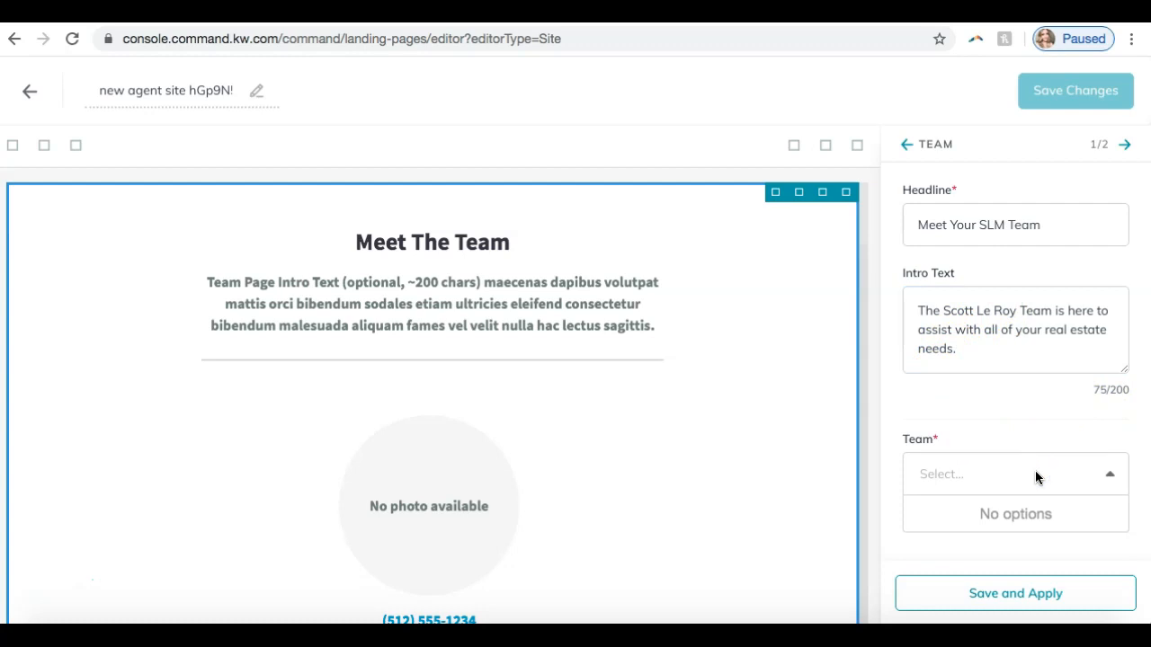
double_click(939, 397)
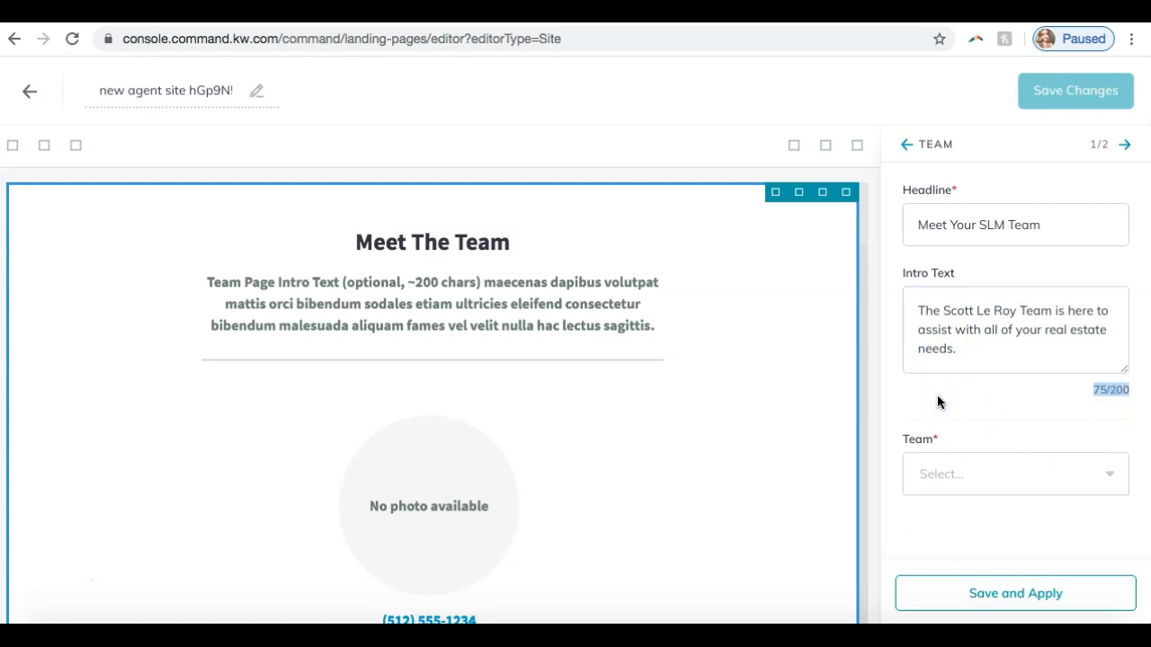
left_click(944, 462)
left_click(951, 526)
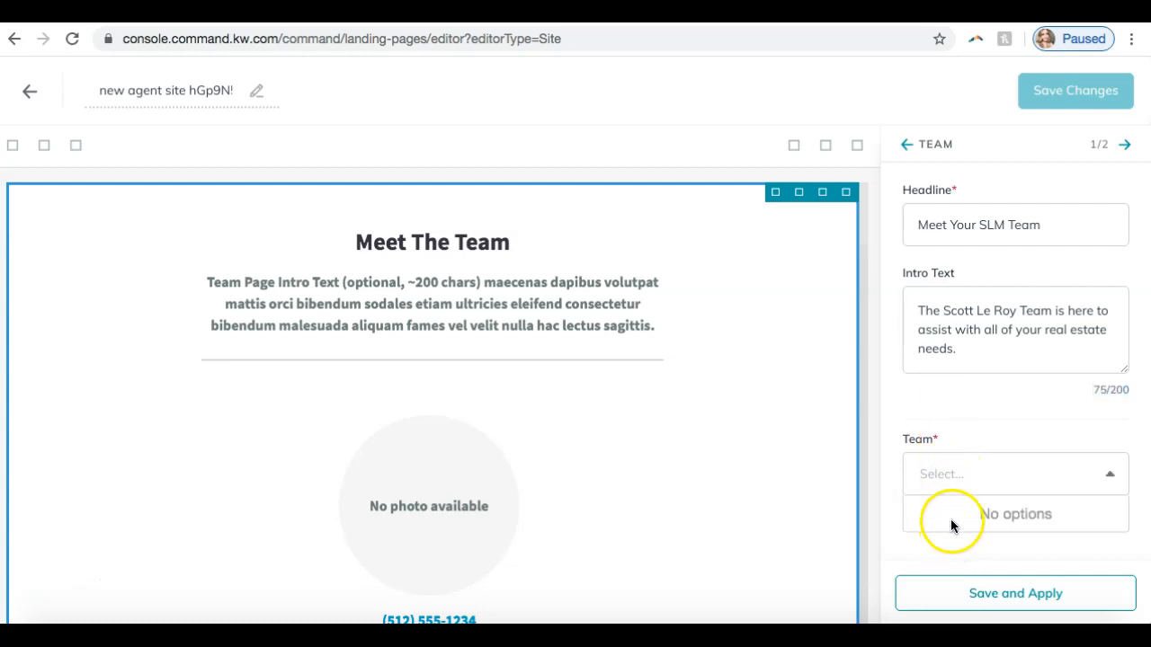
left_click(959, 432)
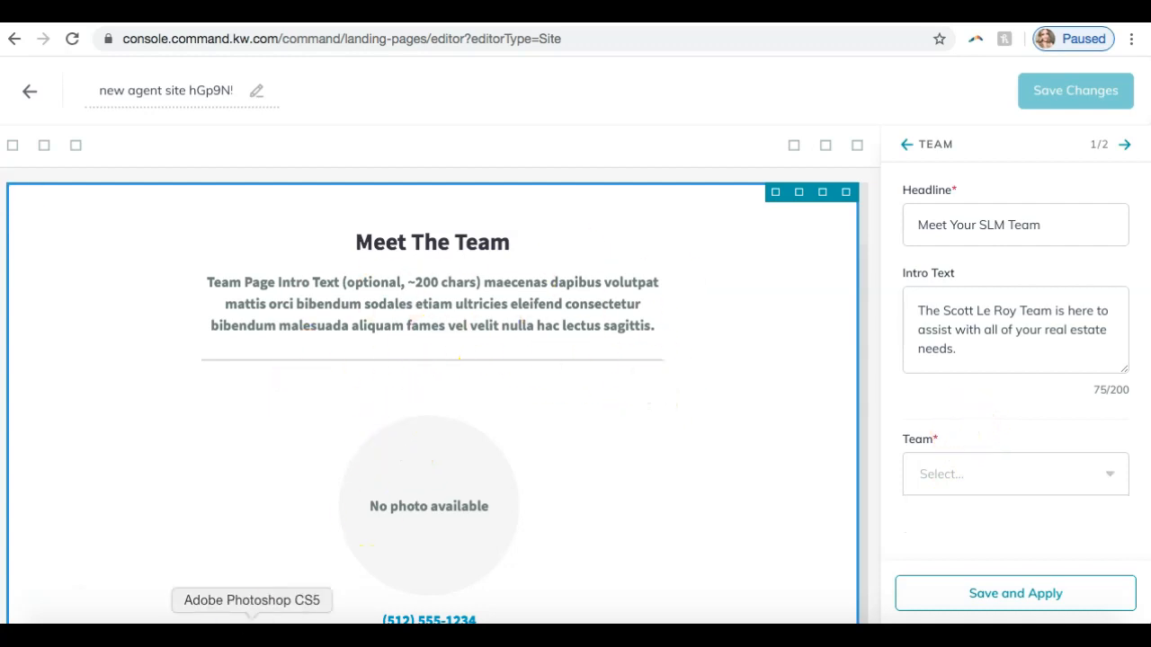
- Try to save and apply the Team widget's settings, and leave the widget configuration
scroll(334, 334, "down", 3)
scroll(450, 412, "up", 3)
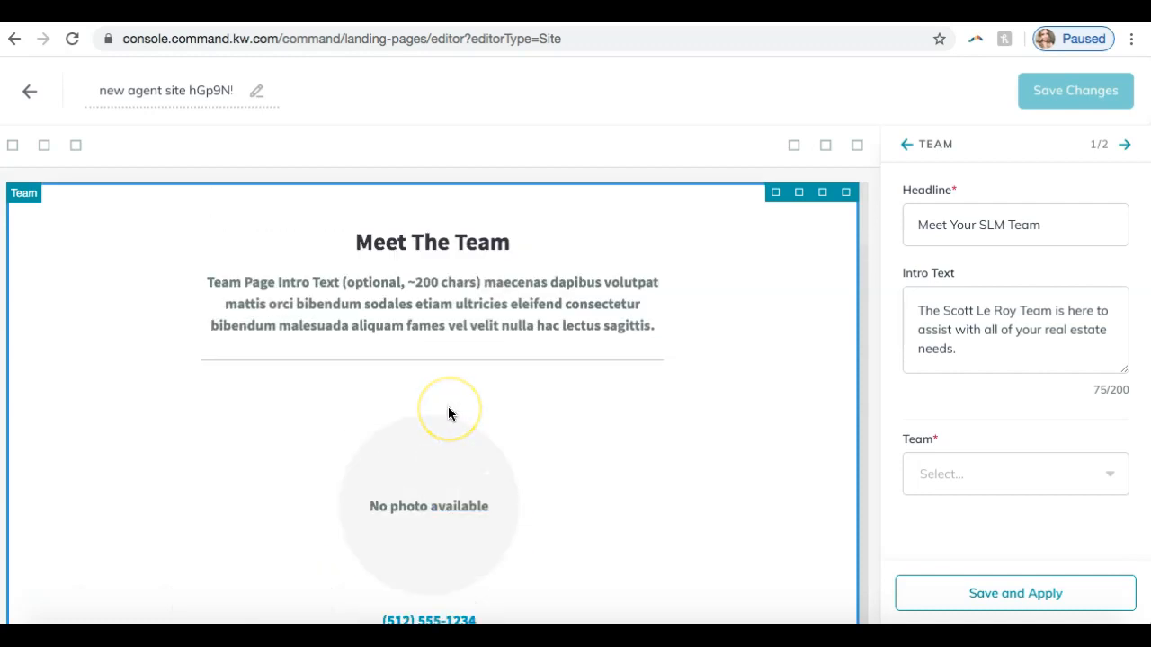
left_click(963, 612)
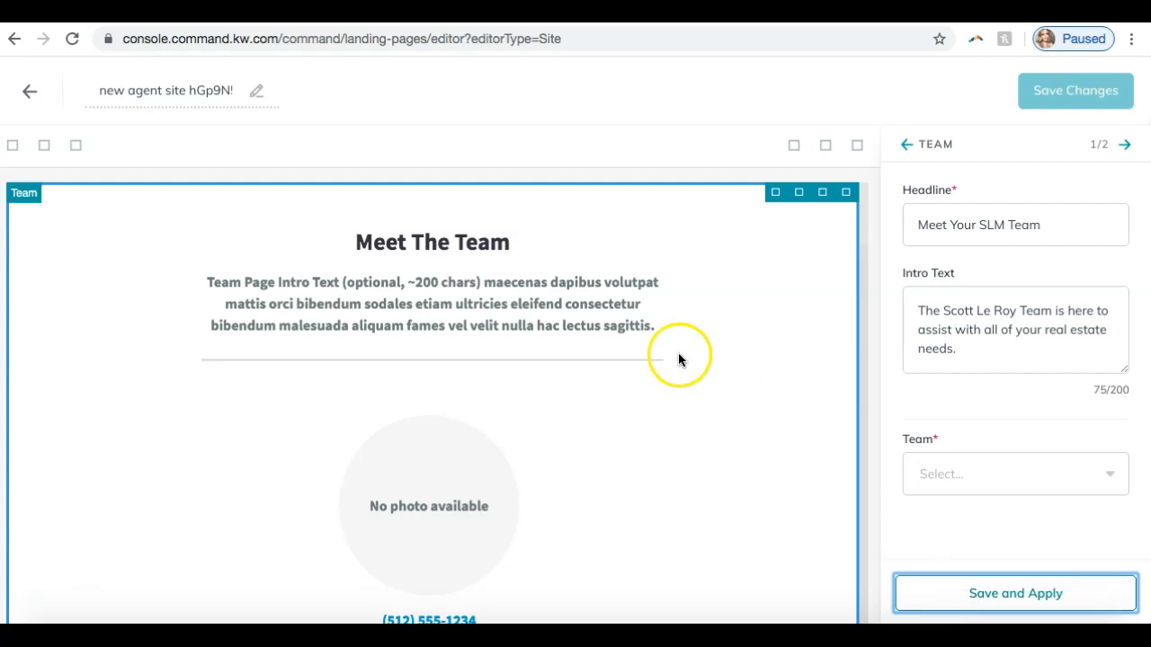
left_click(1008, 604)
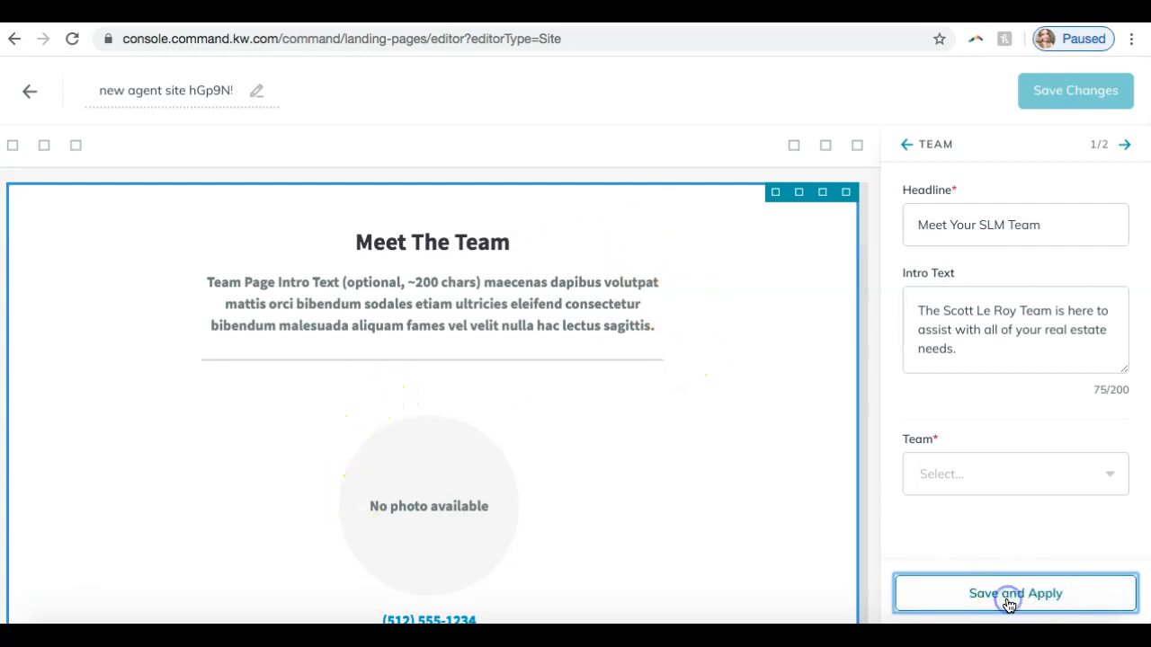
left_click(906, 147)
left_click(1123, 145)
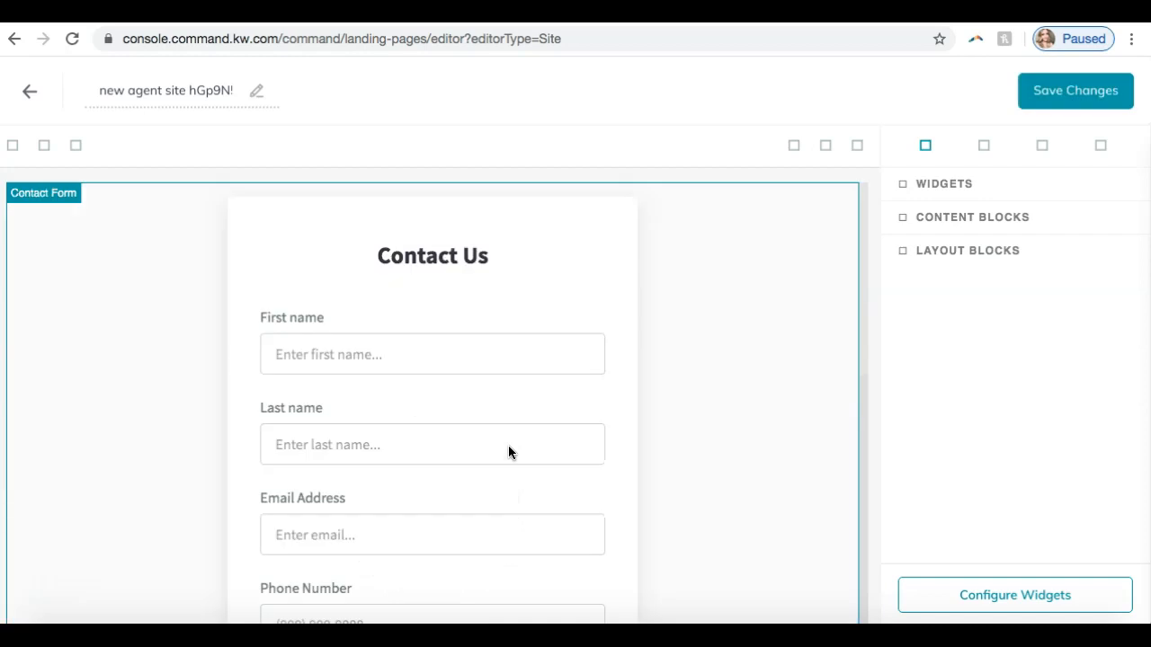
- Add the Testimonials List widget above the Contact Form and look over its sample testimonials
scroll(653, 318, "down", 10)
left_click(652, 318)
left_click(926, 189)
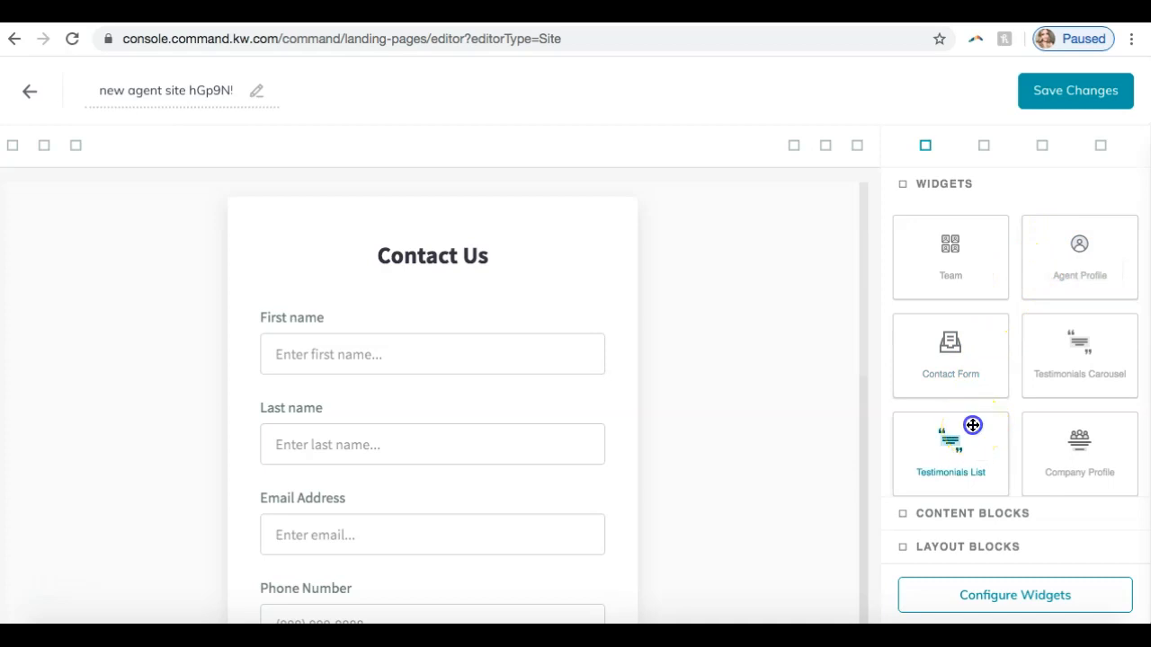
left_click_drag(972, 426, 796, 199)
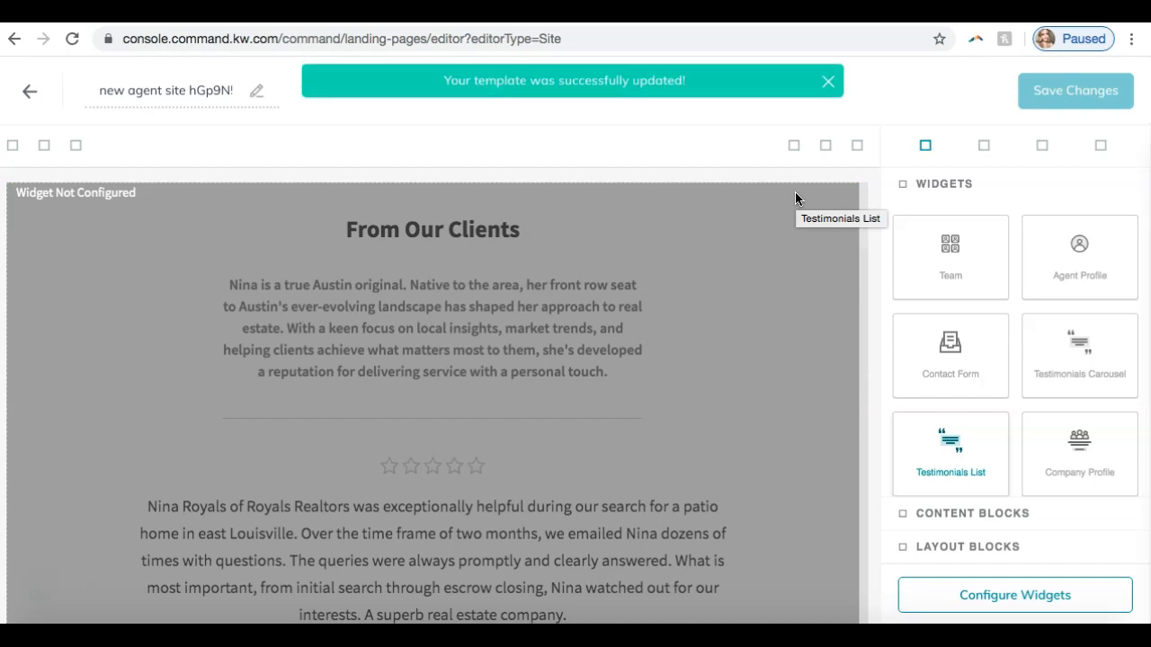
left_click(670, 306)
scroll(670, 306, "down", 5)
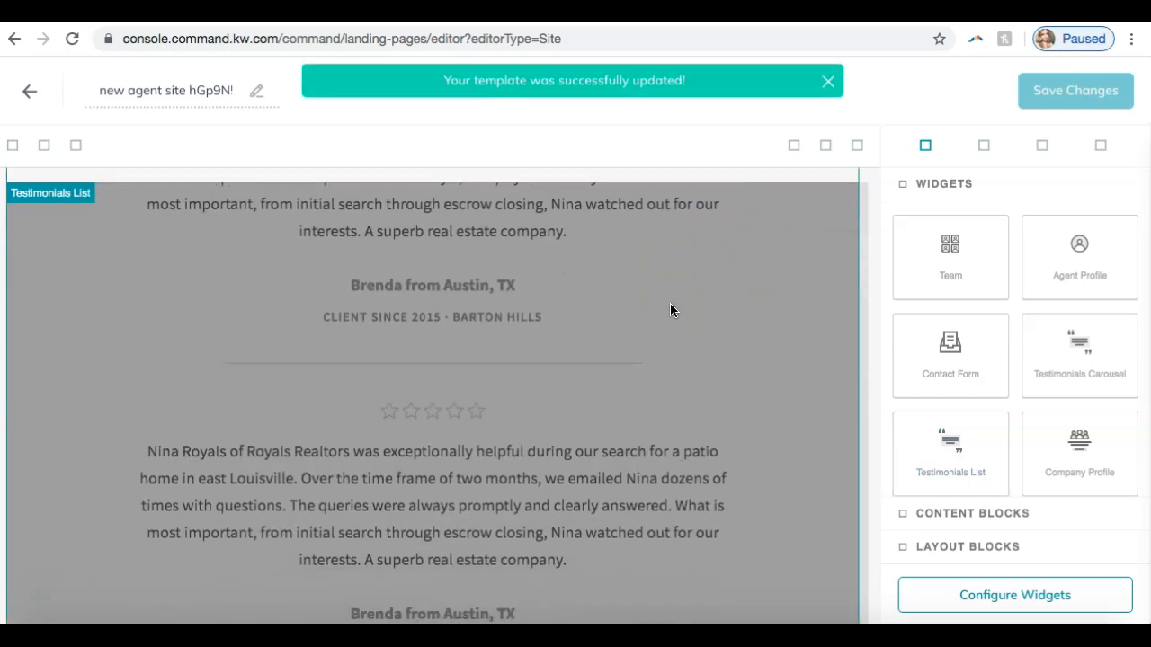
scroll(670, 310, "down", 8)
left_click(655, 331)
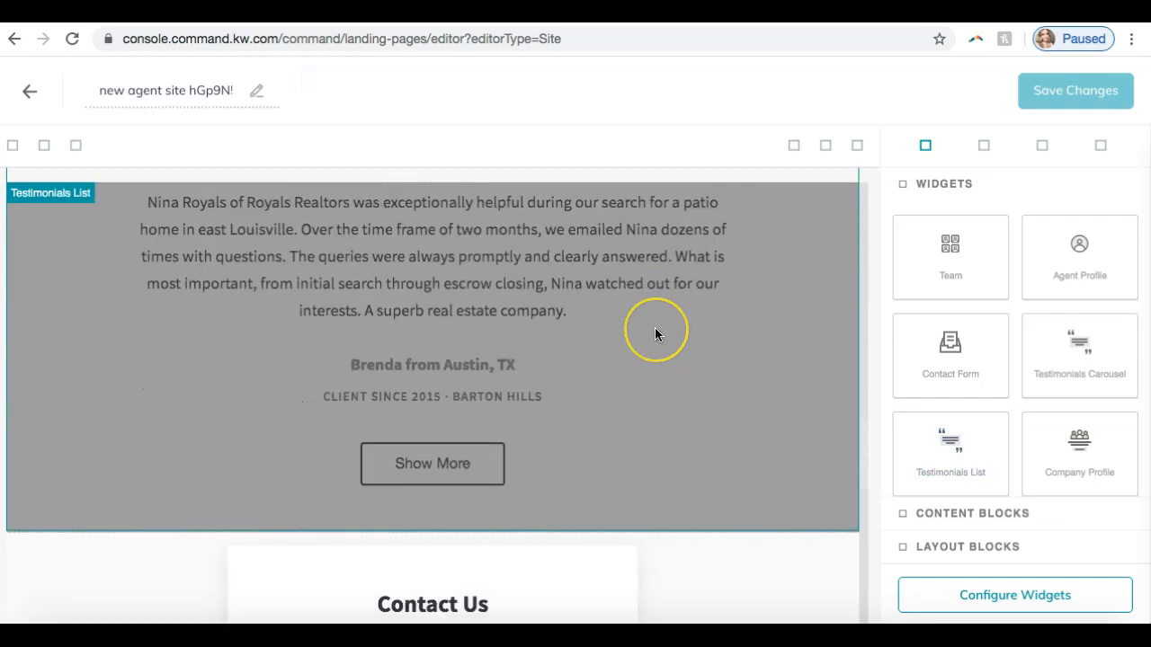
scroll(655, 333, "down", 3)
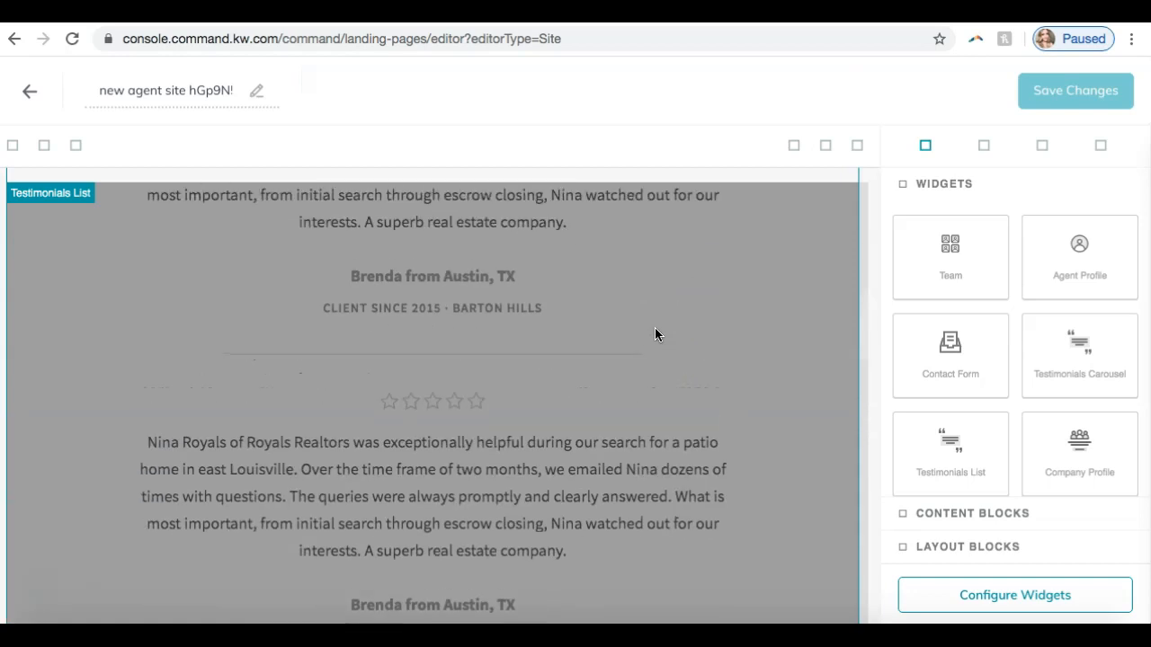
left_click(814, 251)
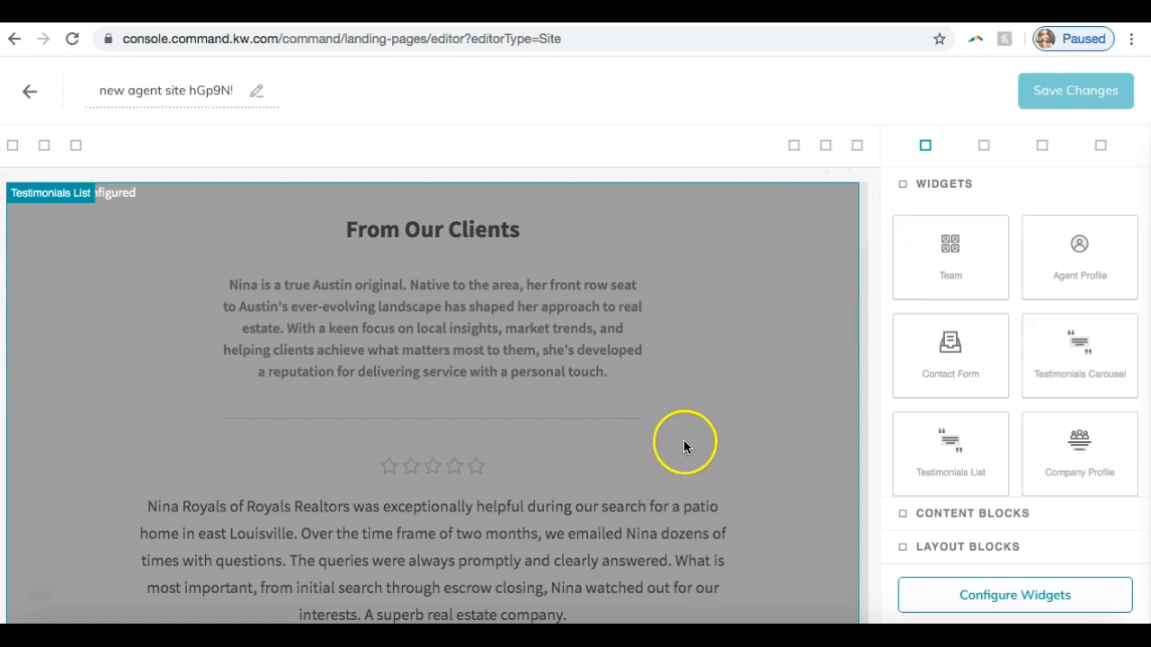
- Insert an Image content block between the Testimonials List and the Contact Form
left_click(956, 514)
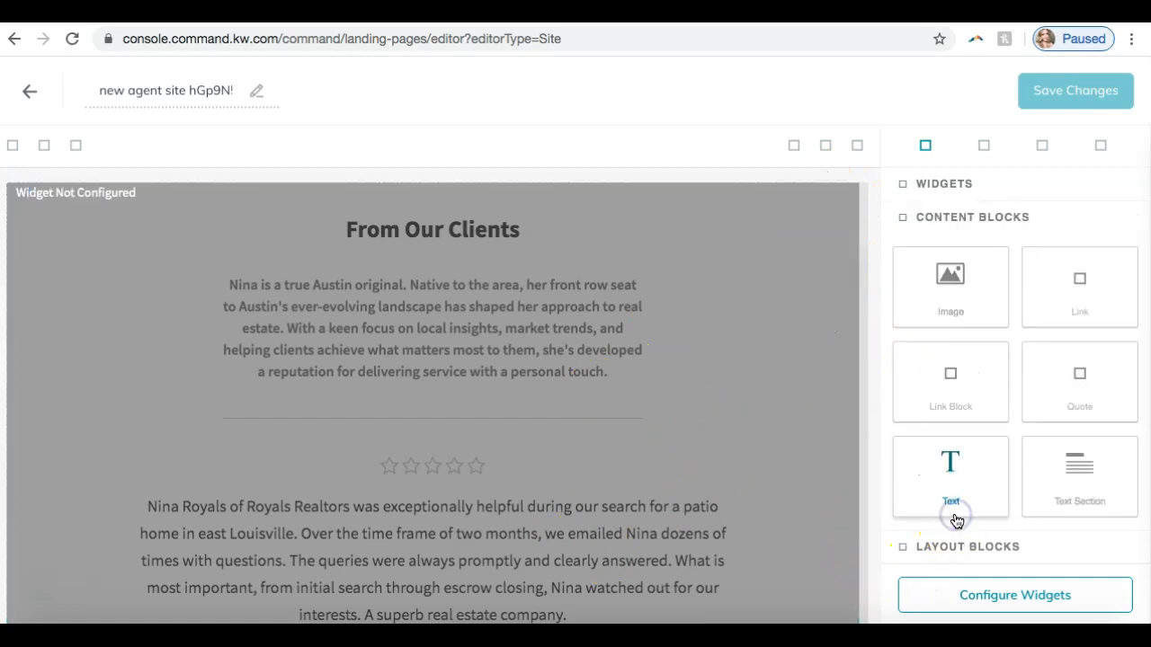
left_click(494, 181)
scroll(667, 325, "down", 4)
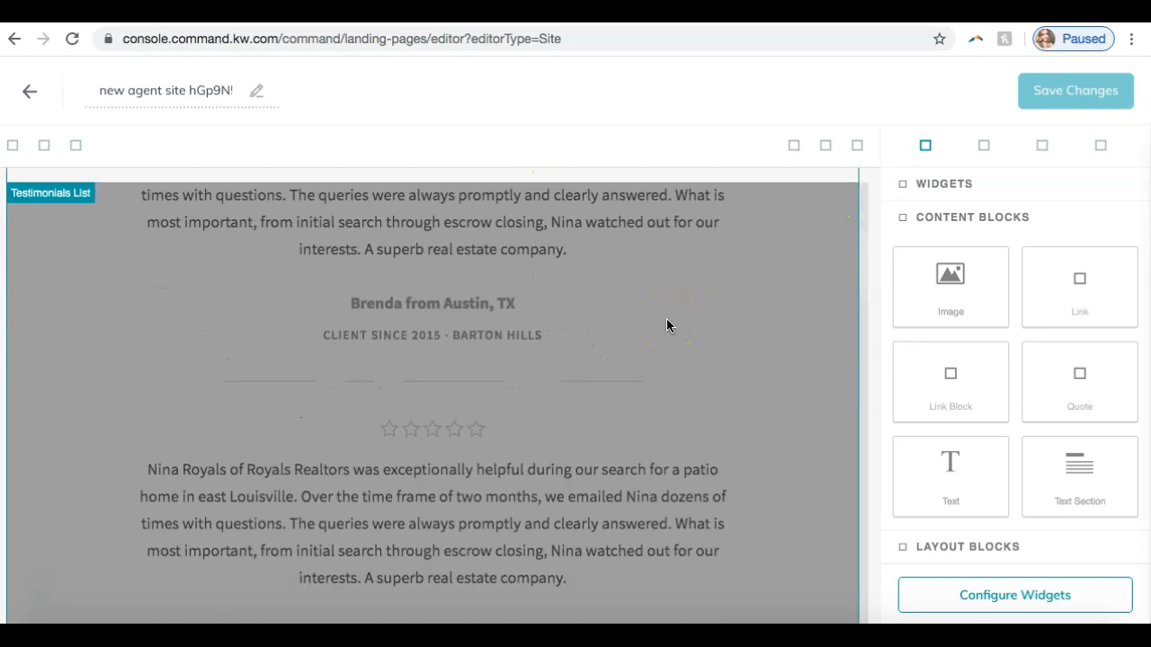
scroll(667, 325, "up", 5)
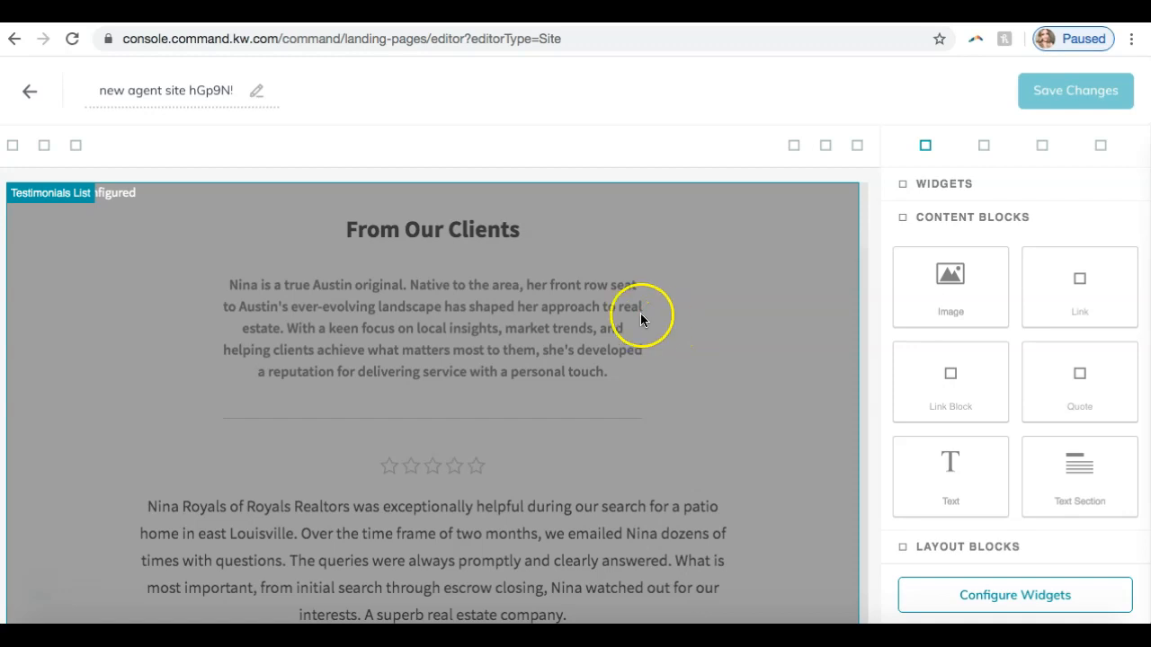
left_click(624, 309)
scroll(701, 280, "down", 1)
scroll(705, 281, "down", 10)
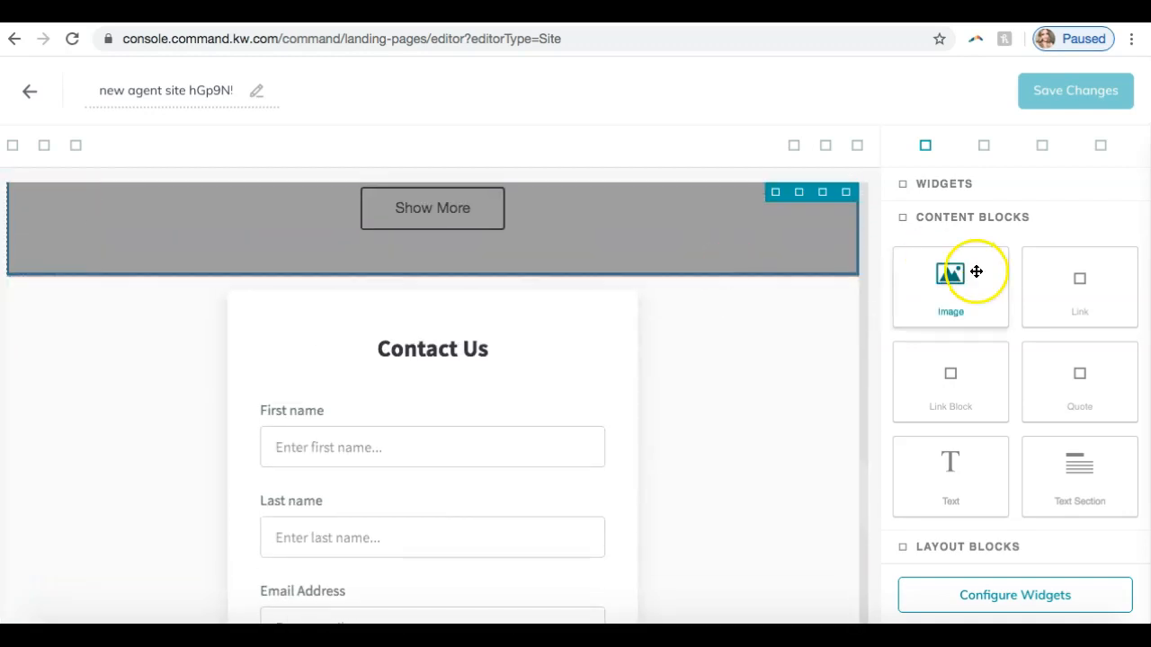
left_click_drag(964, 284, 819, 304)
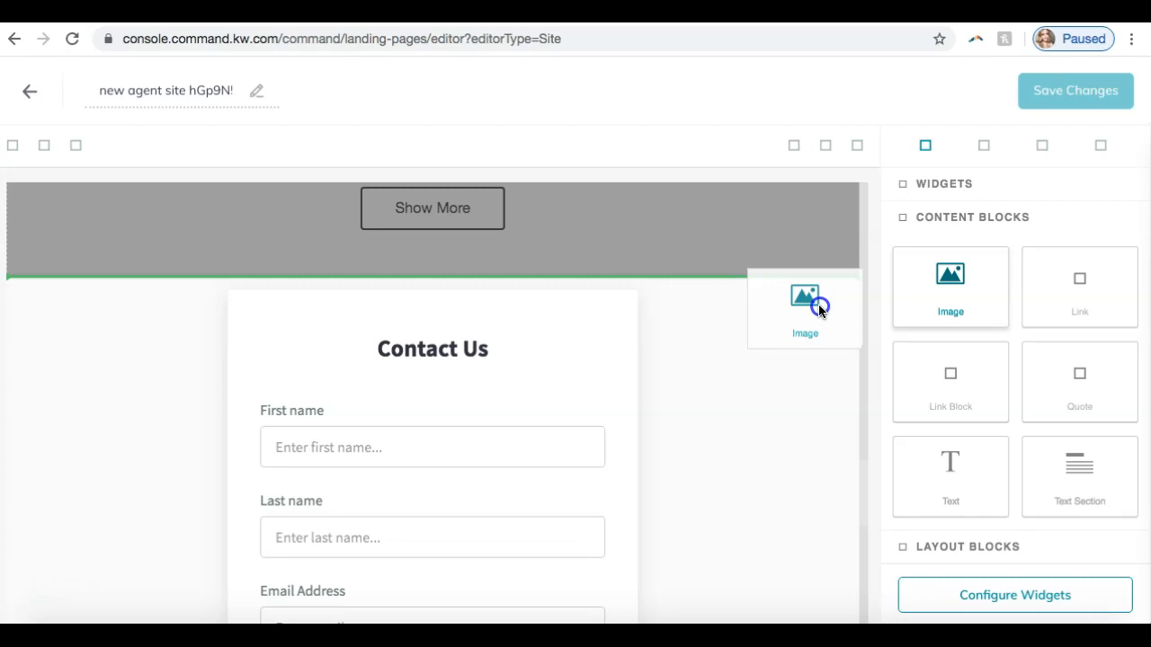
left_click_drag(819, 309, 819, 307)
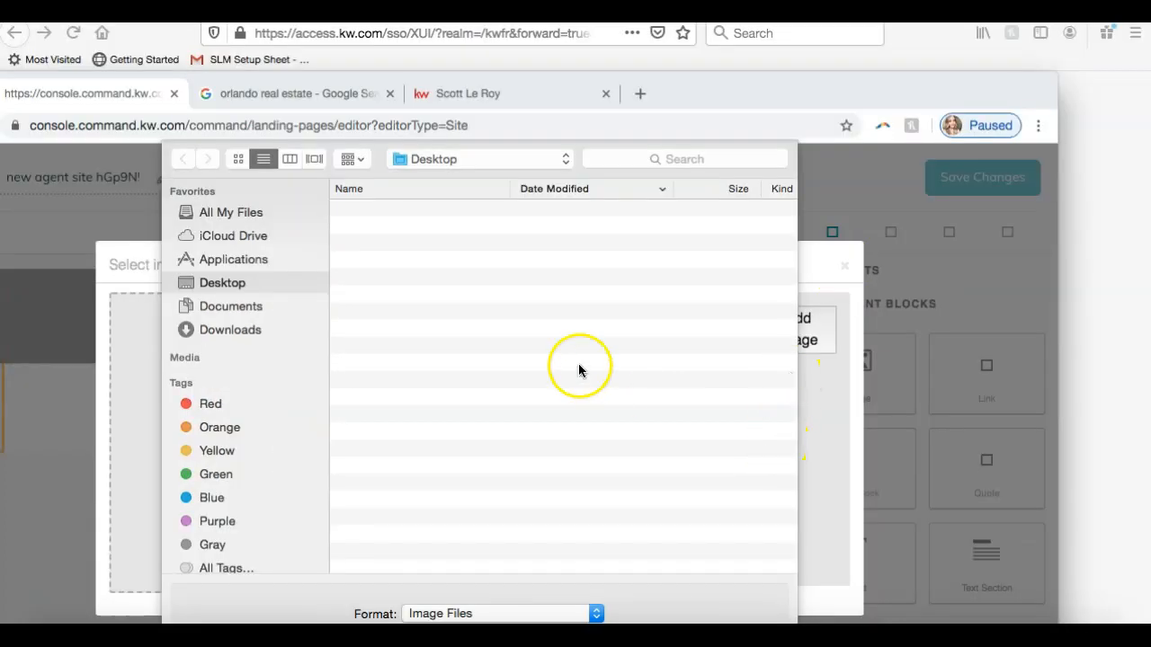
- Browse the Downloads folder for an image to upload, and leave the image selection without adding one
left_click(236, 325)
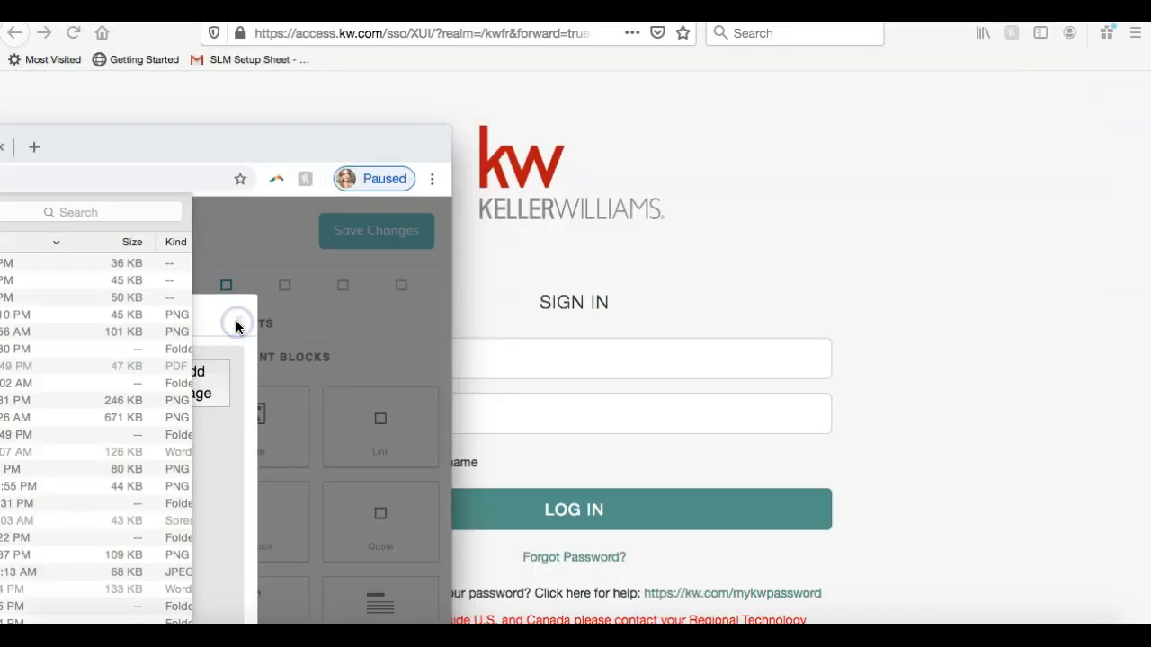
left_click_drag(314, 138, 985, 1)
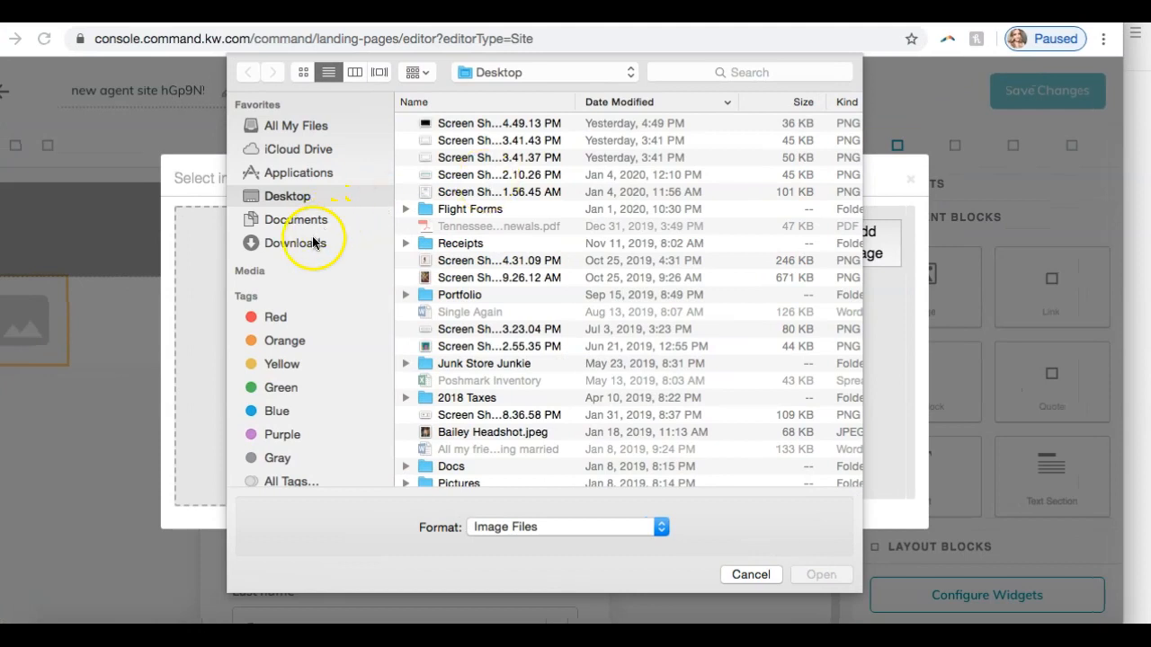
left_click(303, 246)
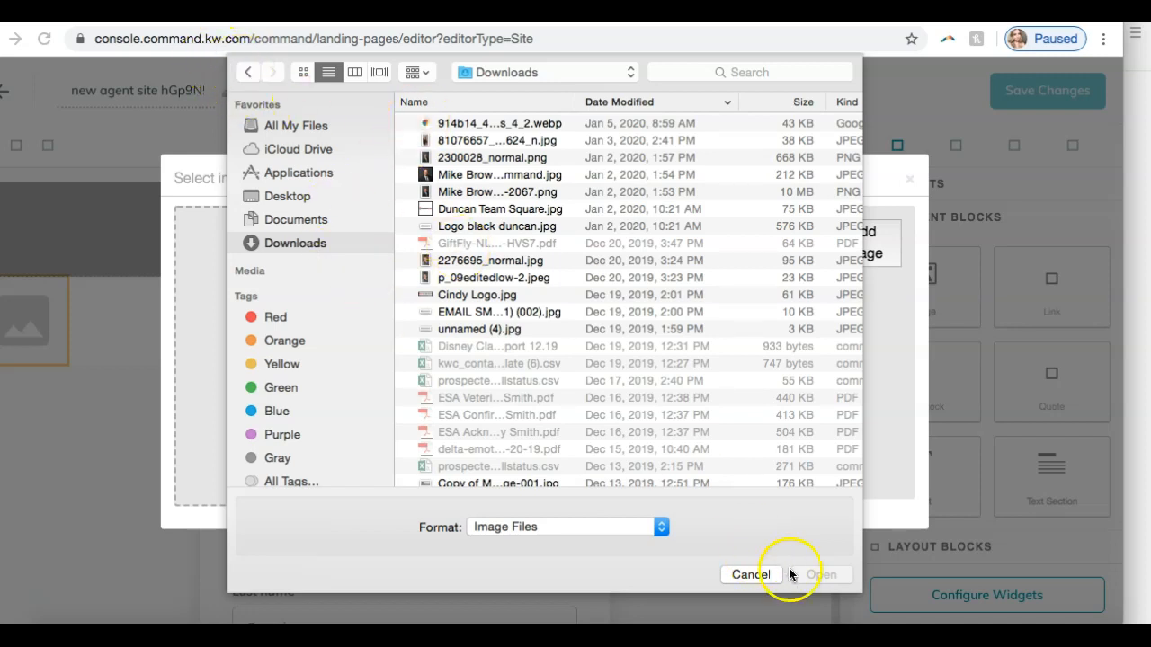
left_click(734, 575)
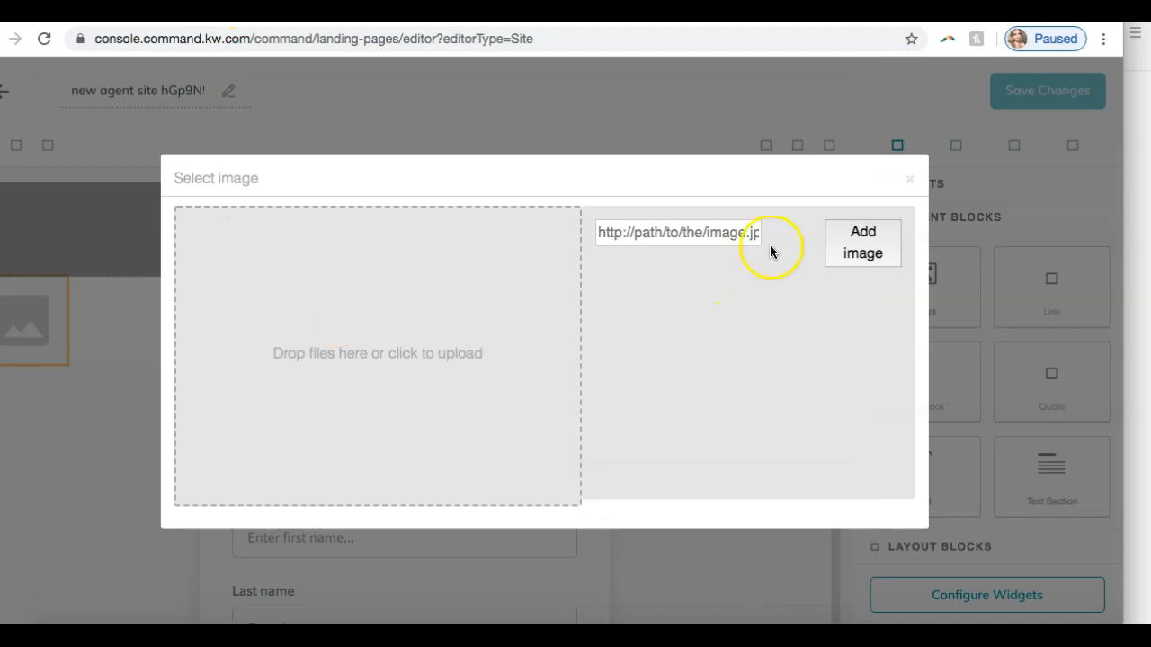
left_click(907, 180)
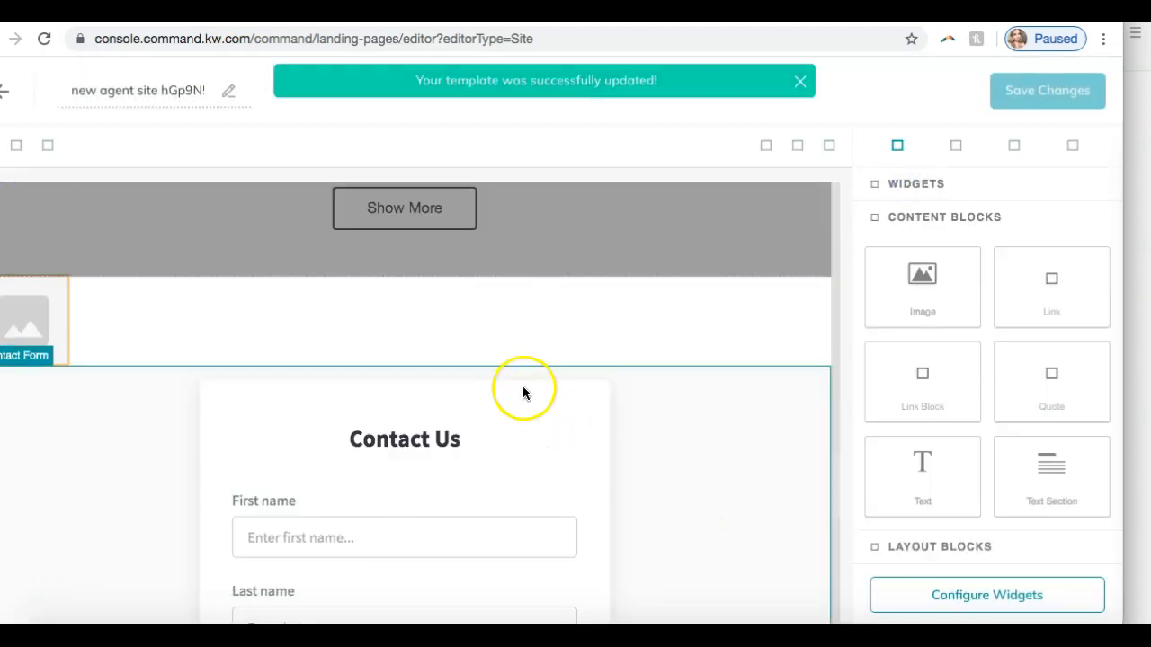
- Add a Text content block between the image and the Contact Form, reading "Scott Le Roy Marketing is the best!"
left_click_drag(924, 485, 677, 345)
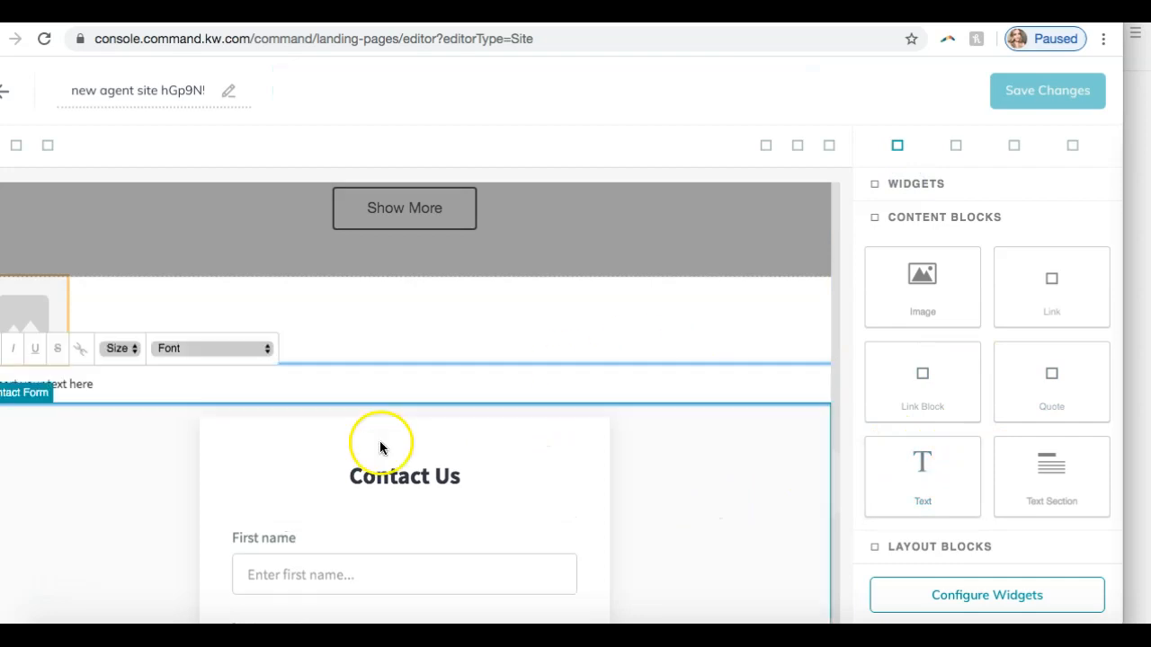
triple_click(126, 383)
key("BackSpace")
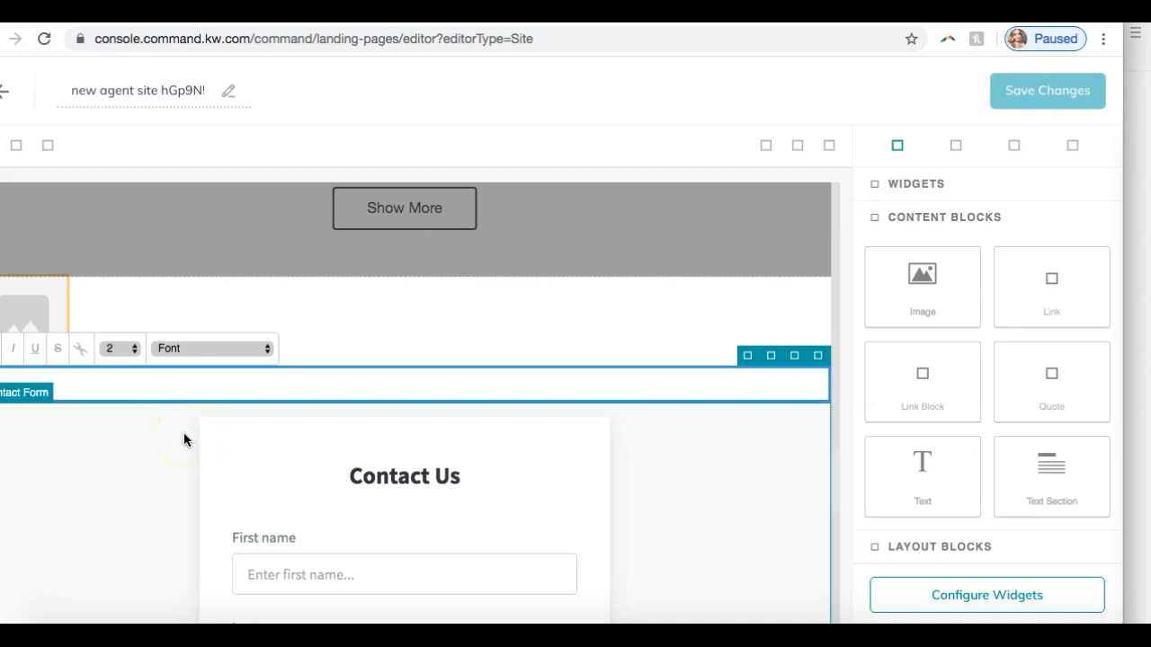
type("st")
type("La Ro")
left_click(517, 520)
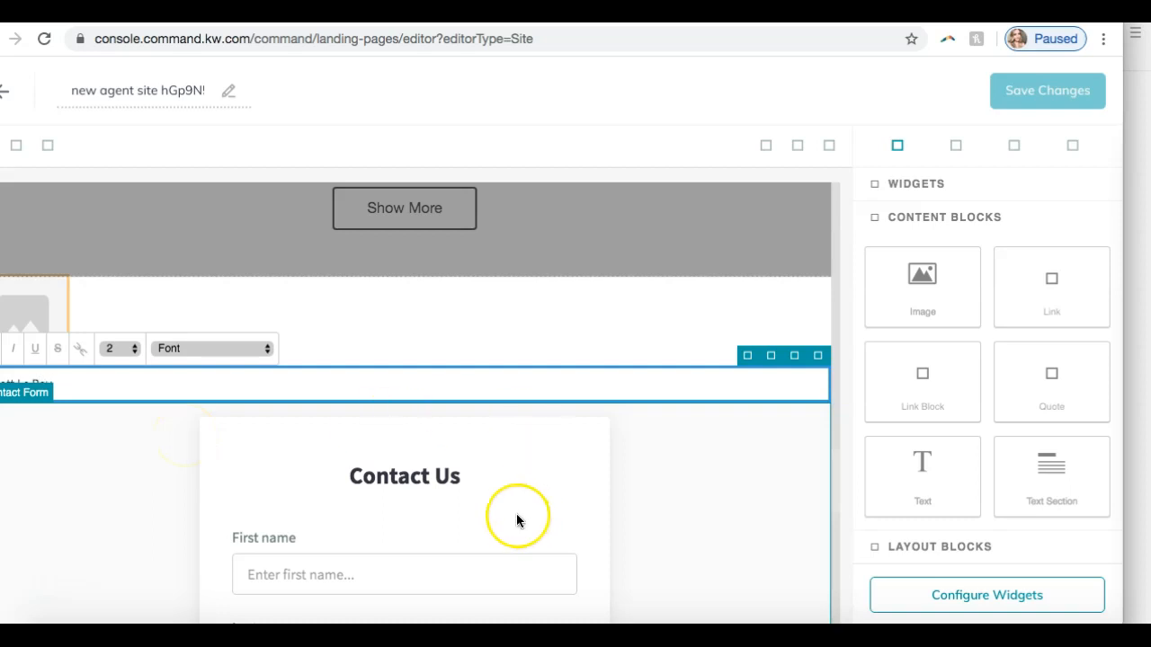
type("Marketing is the best!")
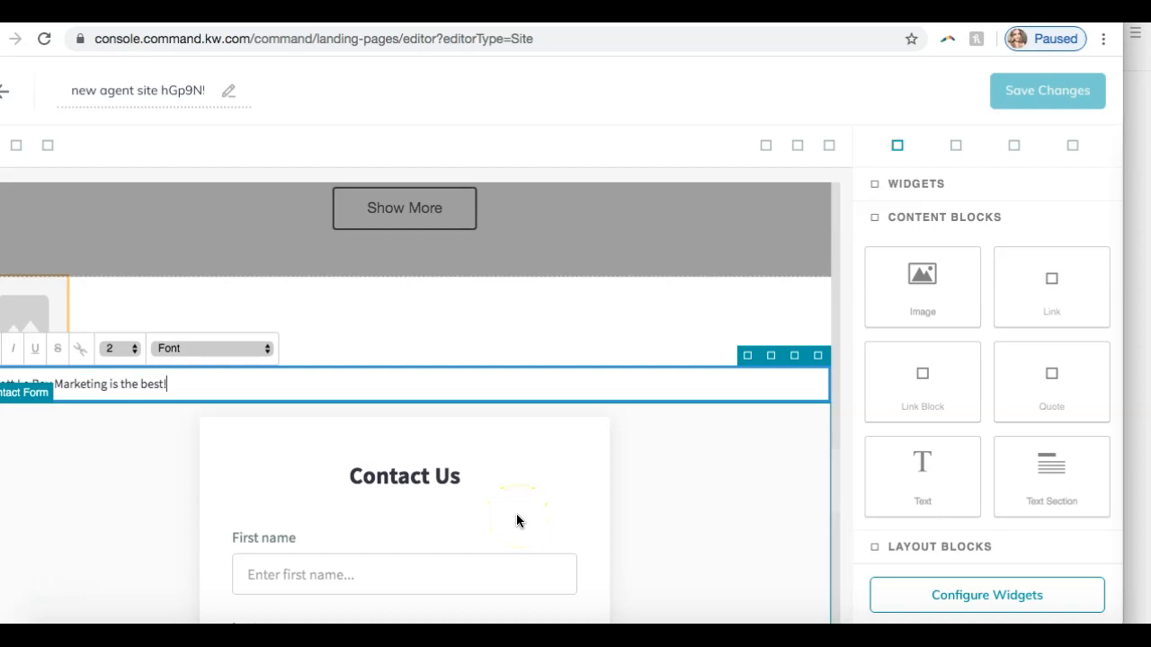
- Format the whole line in the new text block in Helvetica at size 6
key("ctrl+a")
left_click(197, 347)
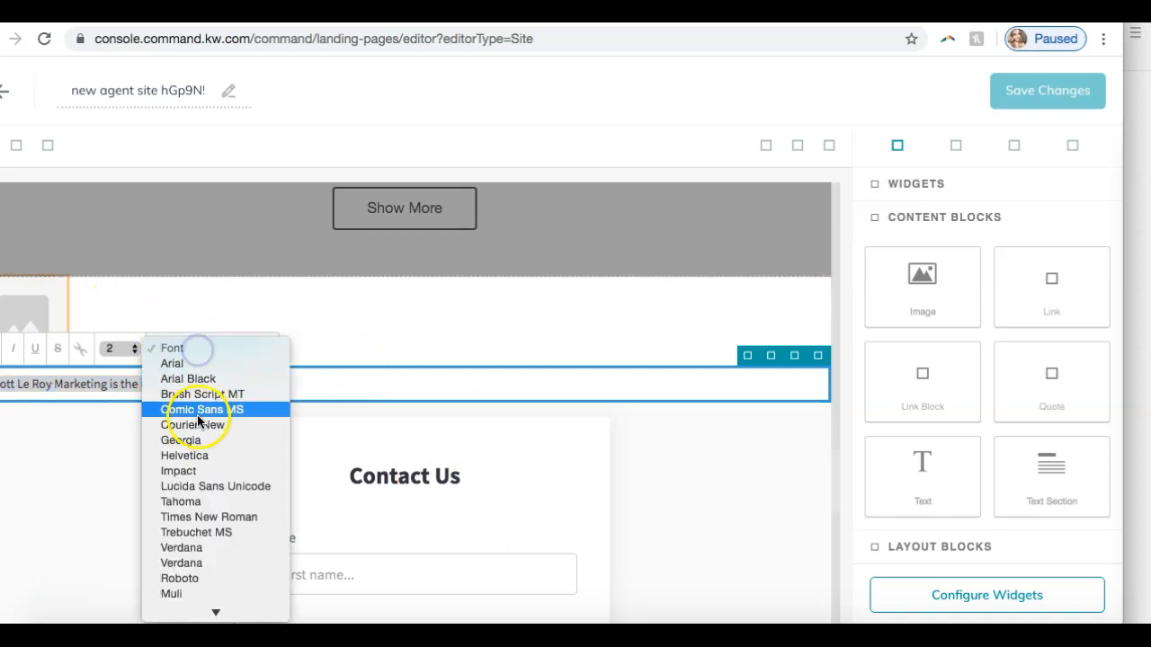
left_click(198, 412)
left_click(196, 350)
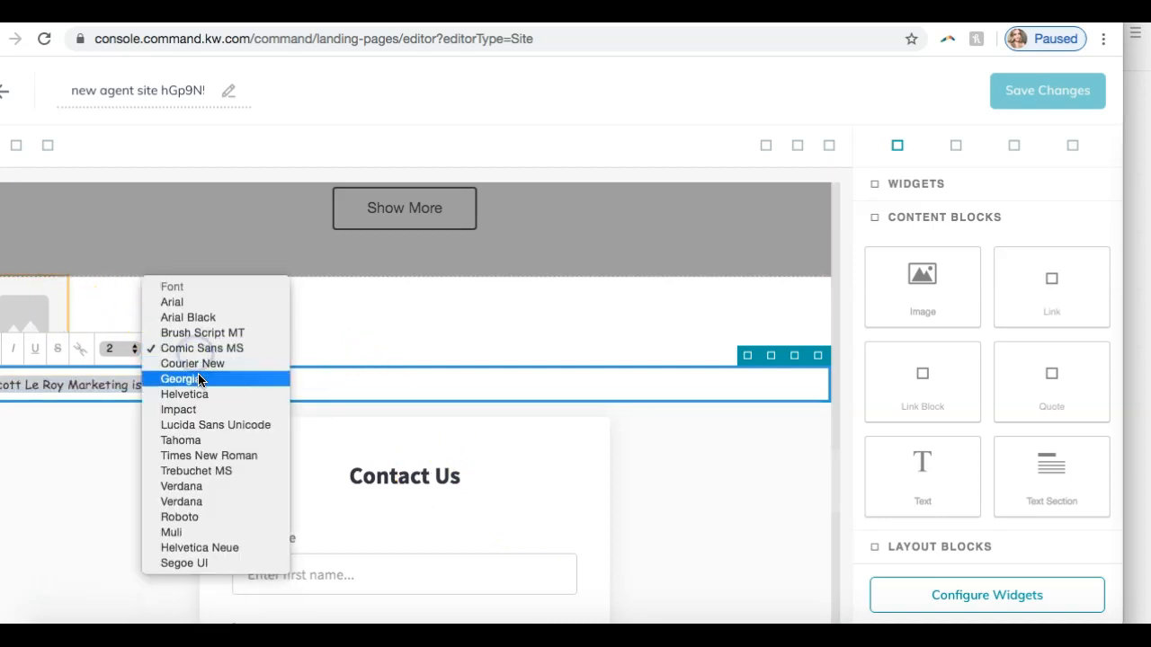
left_click(192, 394)
left_click(124, 347)
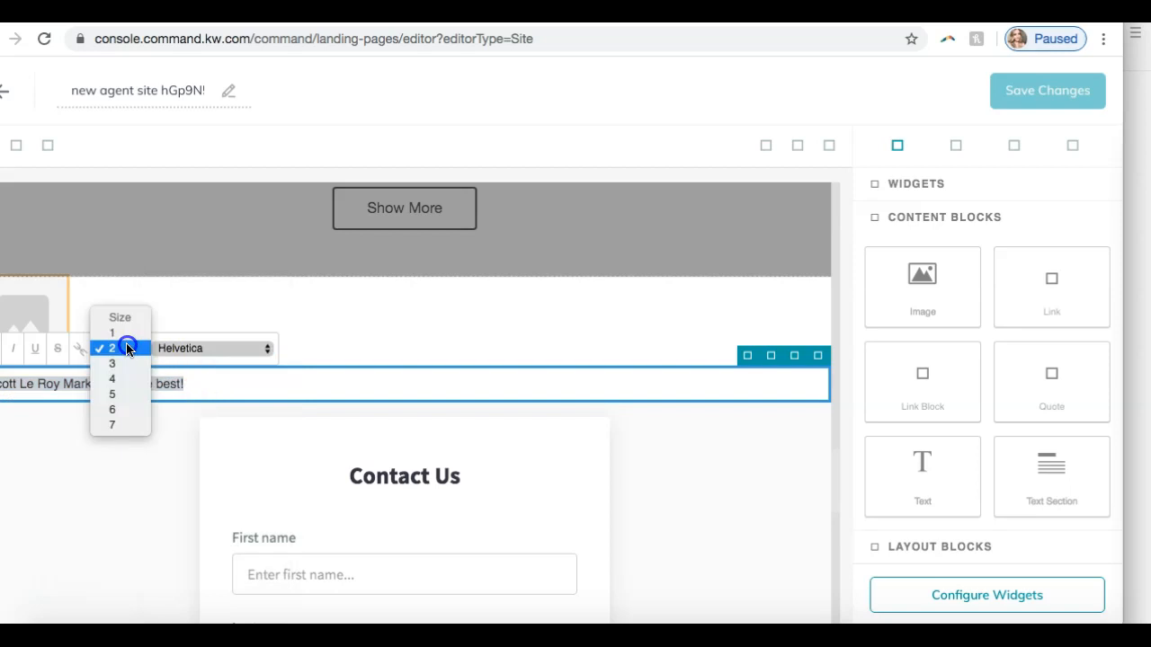
left_click(133, 409)
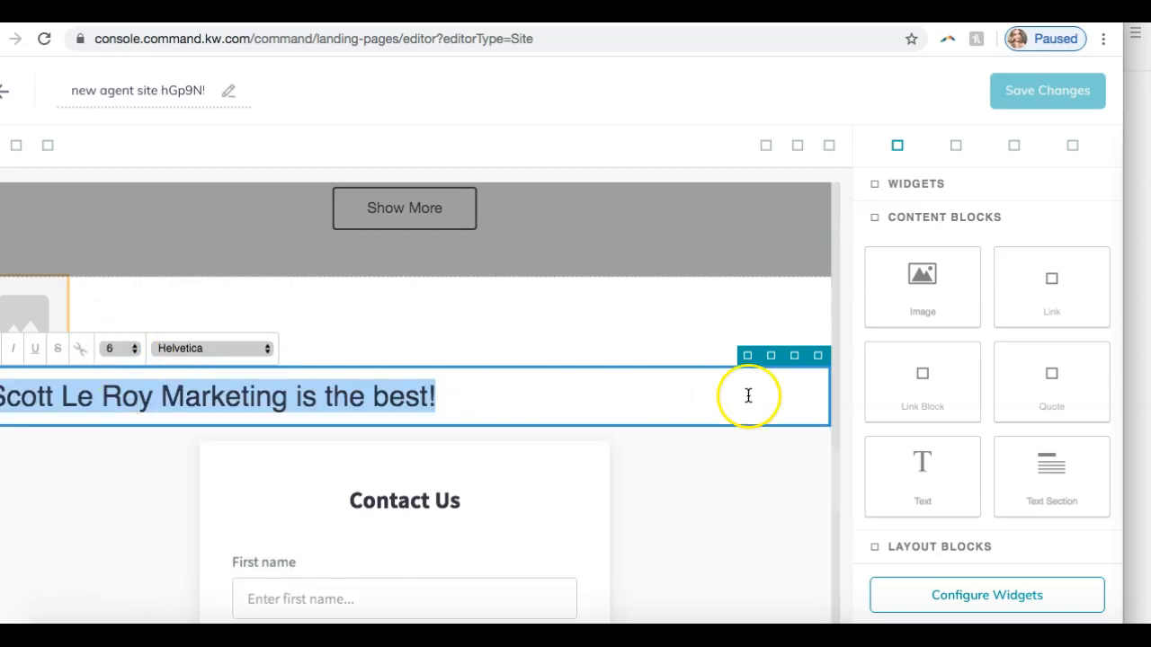
- Insert a 1/2 Section layout above the Contact Form, and place the image in its left column and the text in its right
left_click(955, 547)
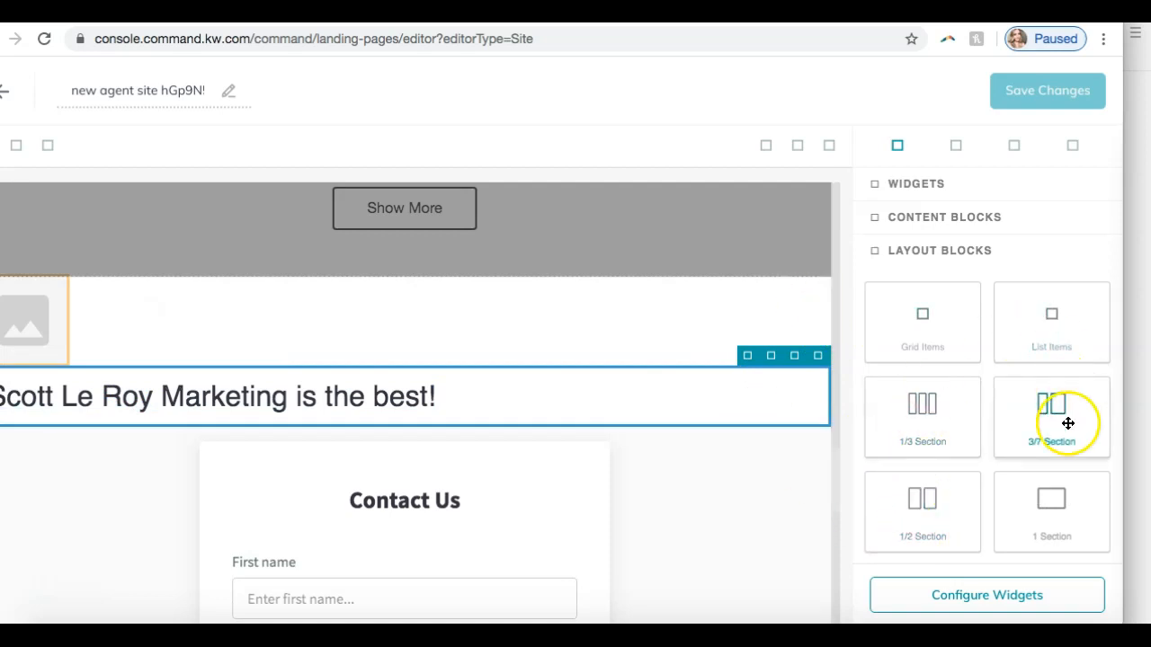
left_click_drag(944, 497, 680, 426)
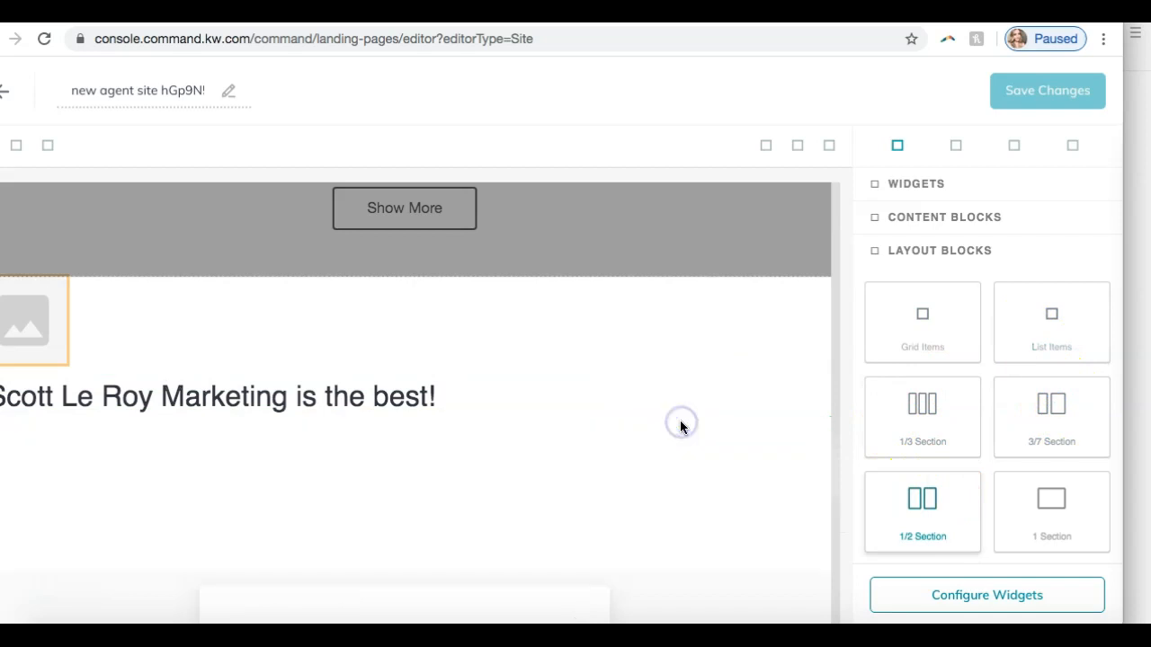
scroll(680, 426, "down", 2)
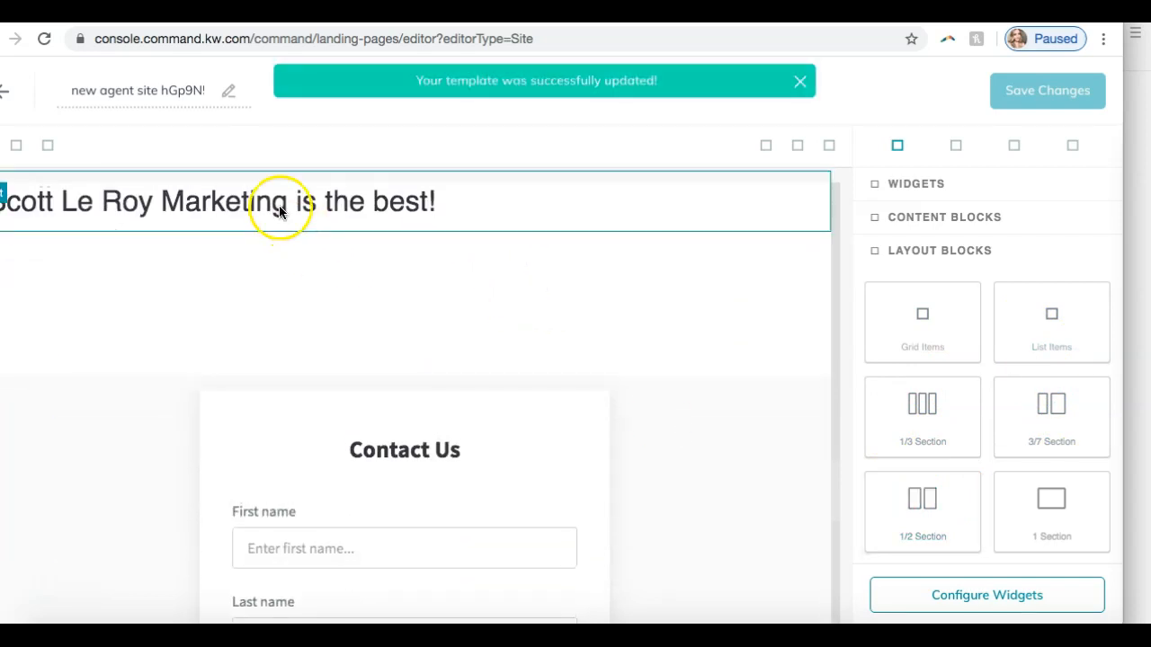
left_click_drag(573, 205, 630, 301)
left_click_drag(34, 264, 187, 369)
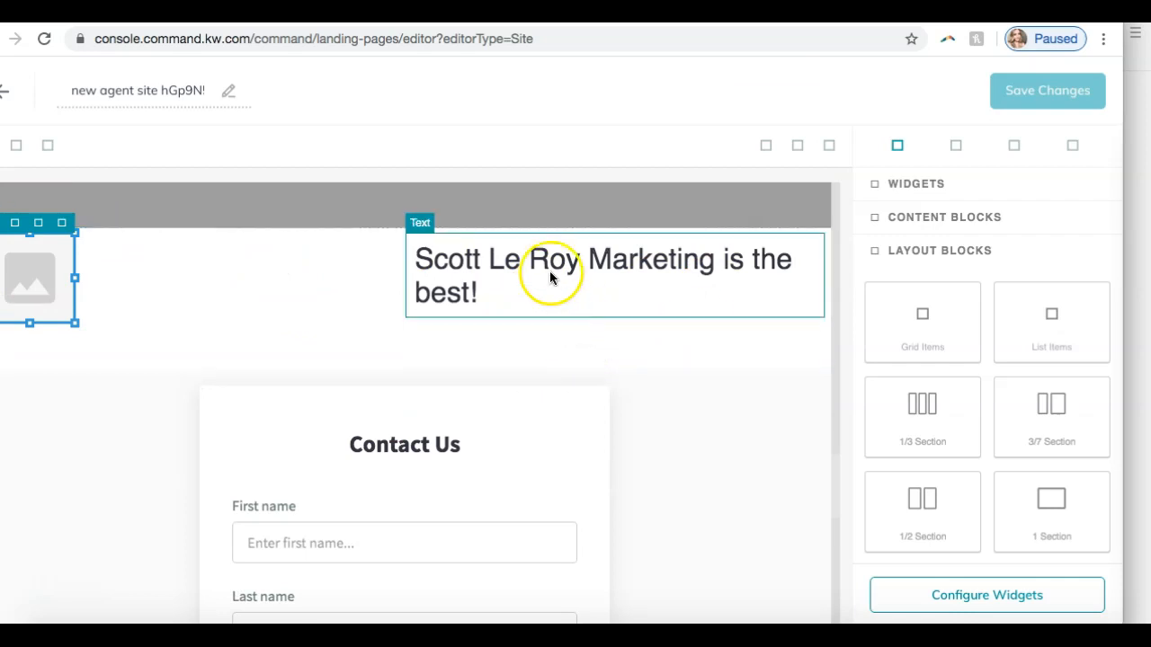
- Rename the agent site page as Testimonials
scroll(549, 270, "down", 15)
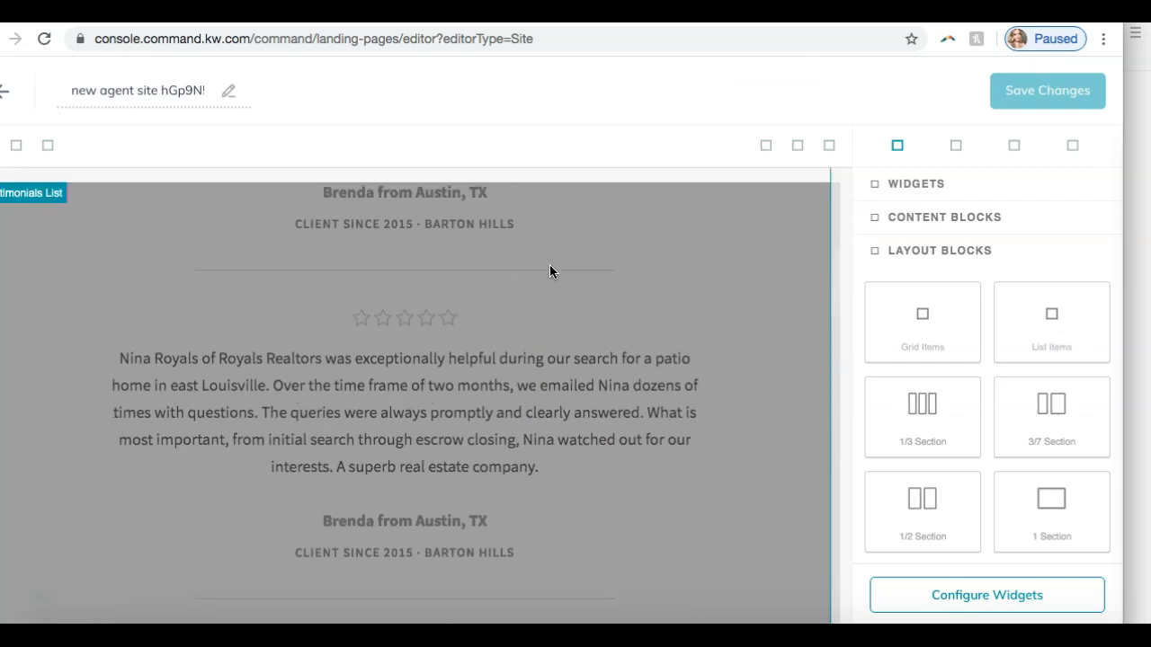
scroll(549, 271, "up", 2)
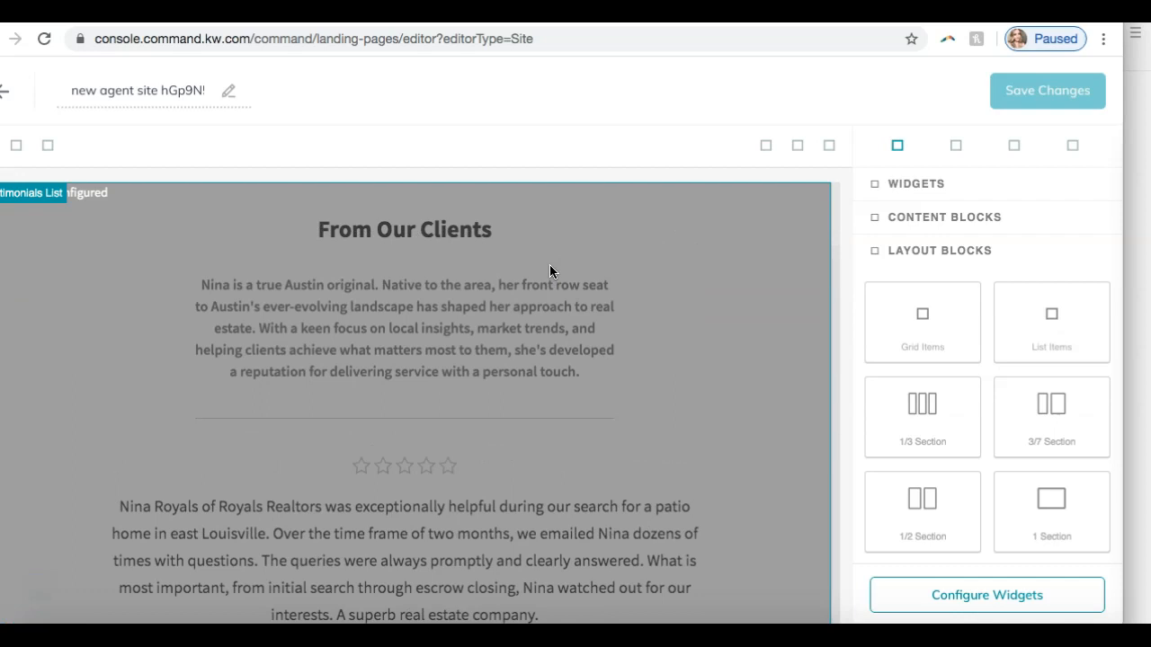
left_click(446, 351)
left_click(113, 91)
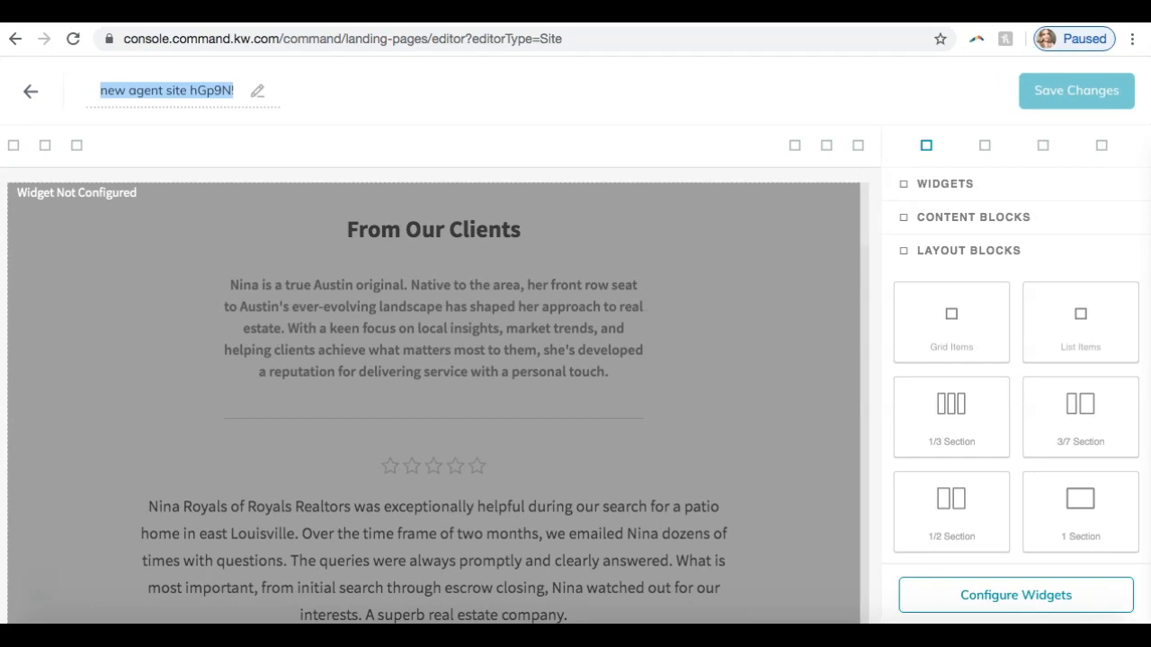
type("Te")
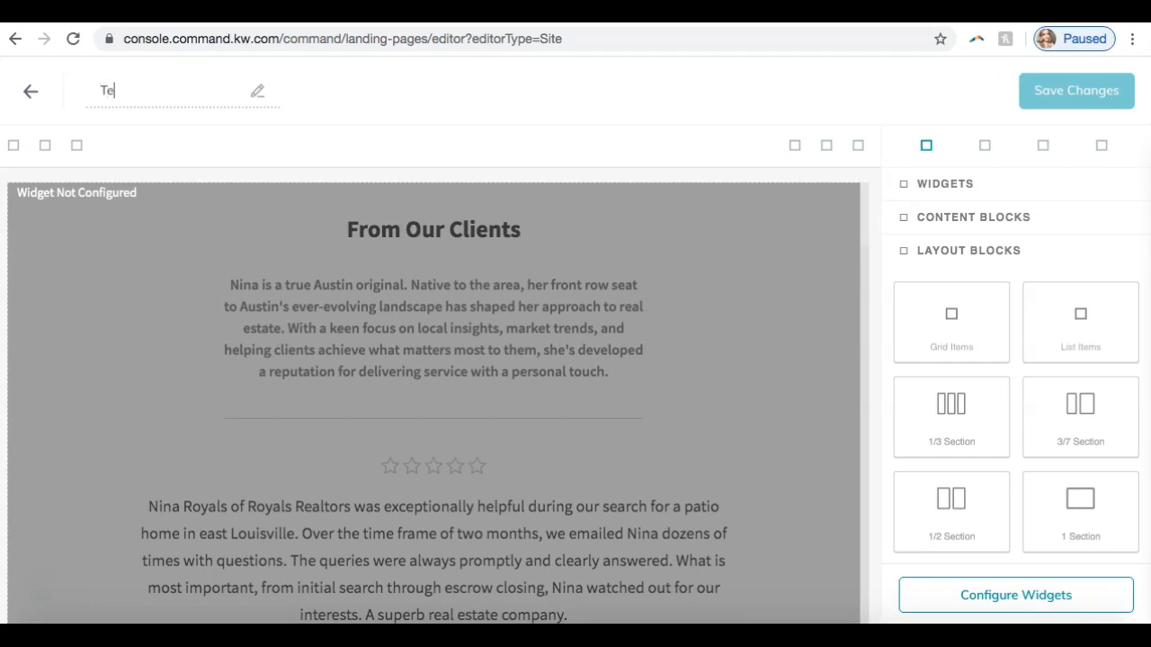
type("stimonials")
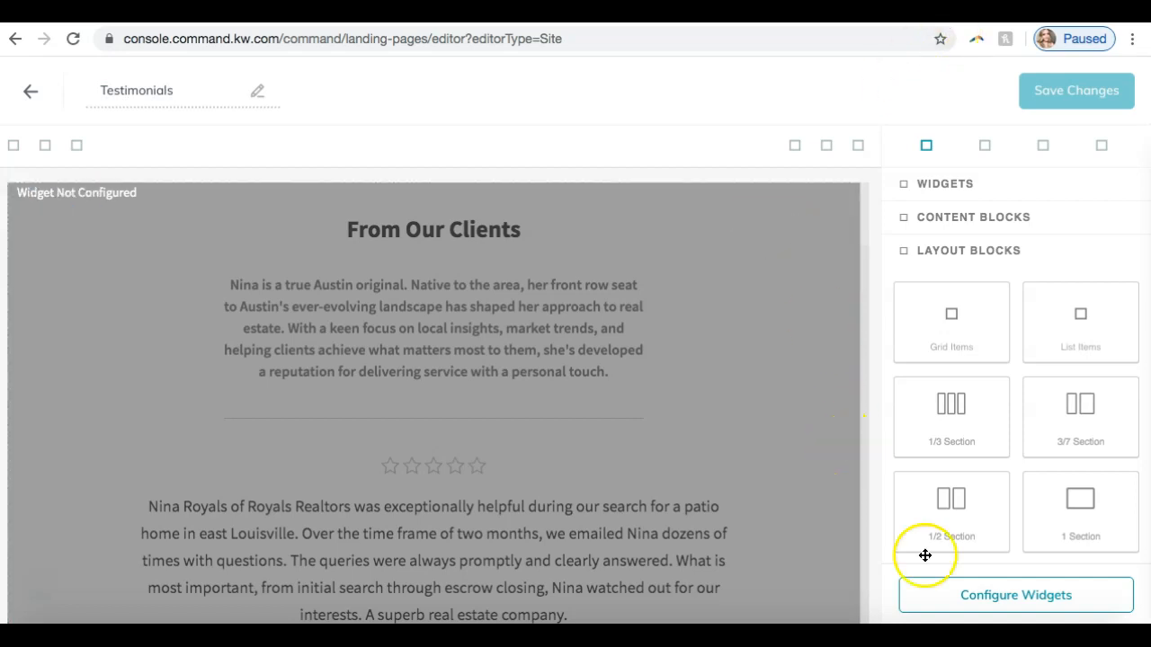
- Configure the Testimonials List widget with the headline "Testimonials" and the intro text "These are our testimonials"
left_click(946, 605)
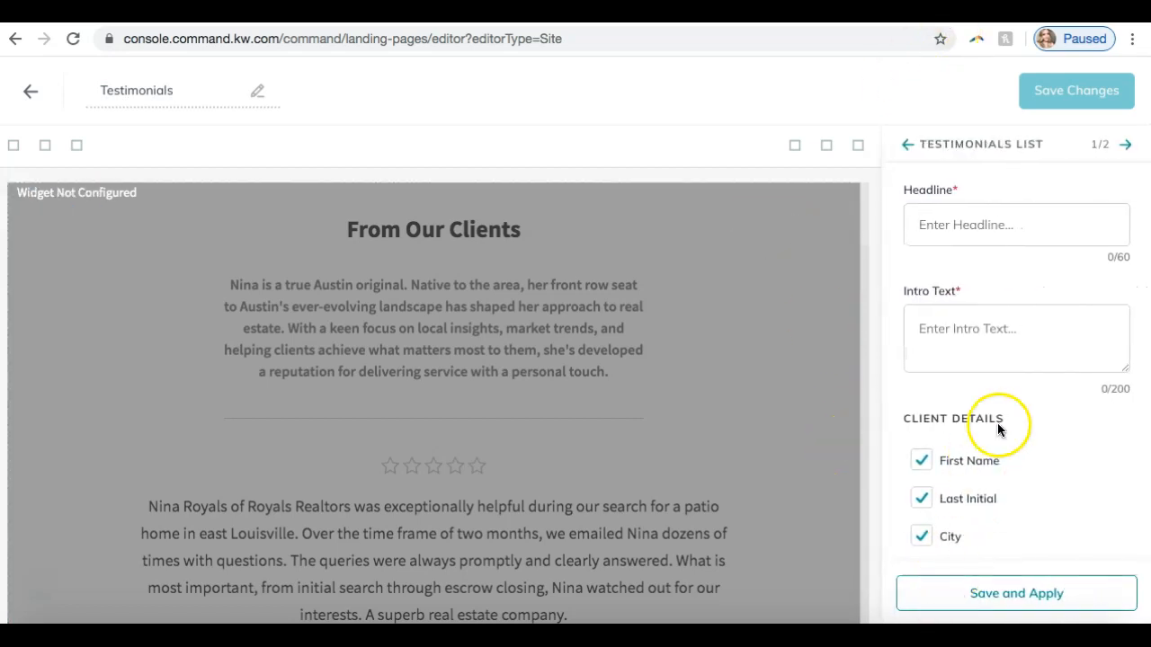
left_click(926, 224)
left_click(944, 346)
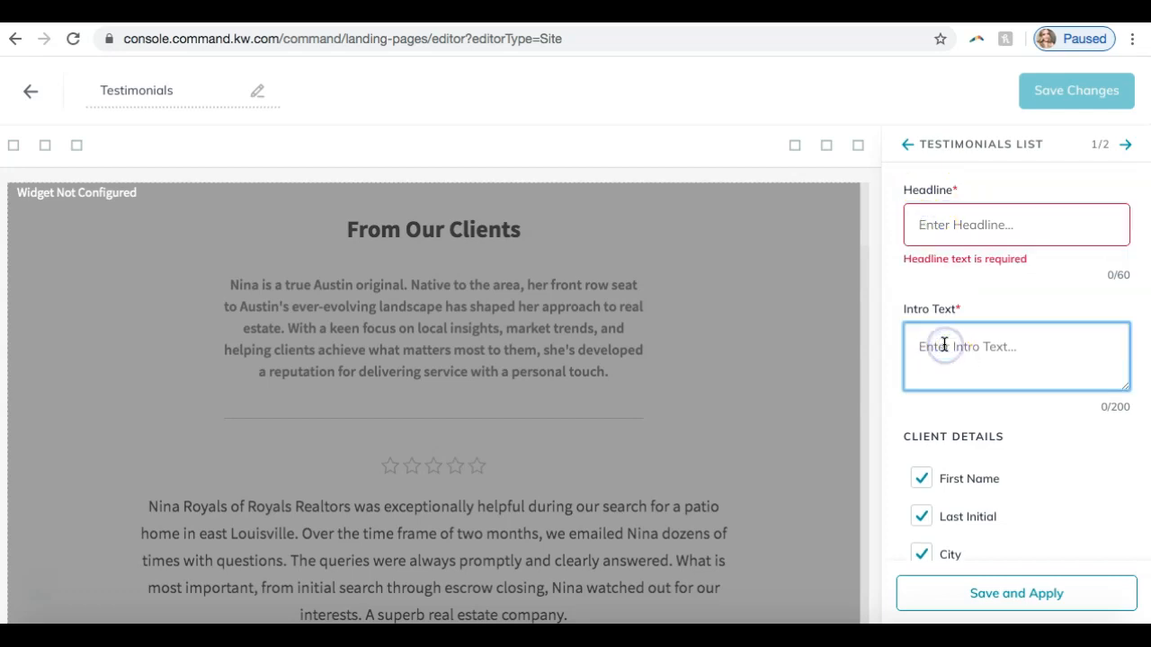
scroll(963, 295, "down", 2)
scroll(962, 293, "up", 2)
left_click(963, 228)
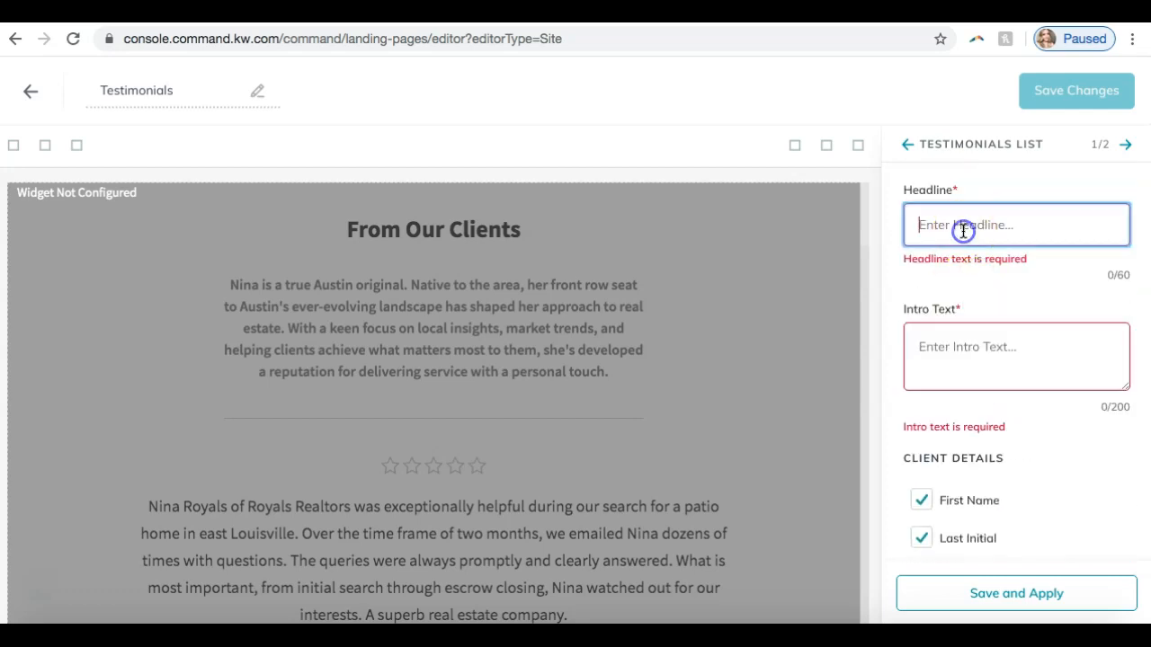
type("Testimonials")
key("Tab")
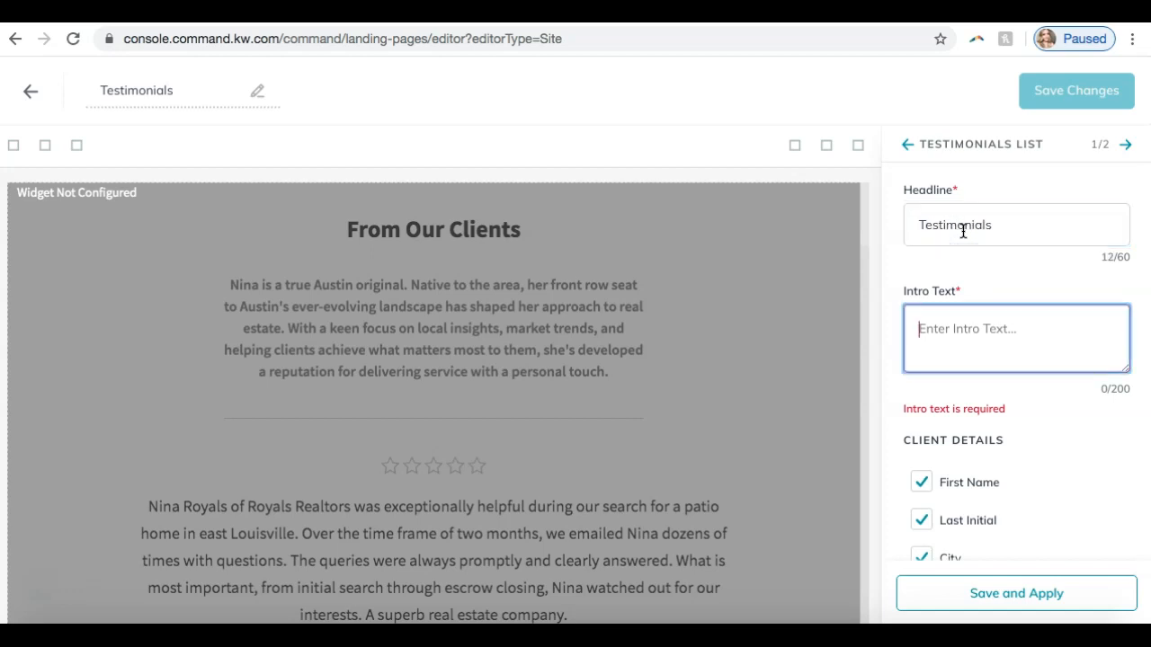
type("These are our")
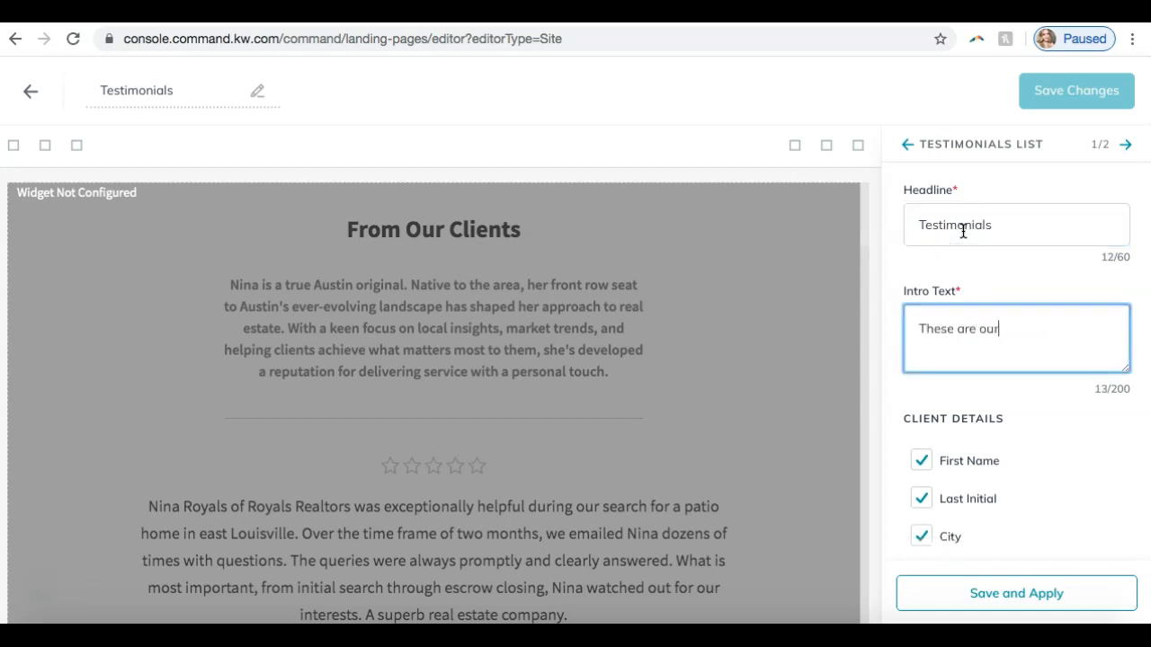
type(" testimonials")
- Check which testimonials can be selected for the widget, and save and apply the Testimonials List settings
scroll(984, 449, "down", 3)
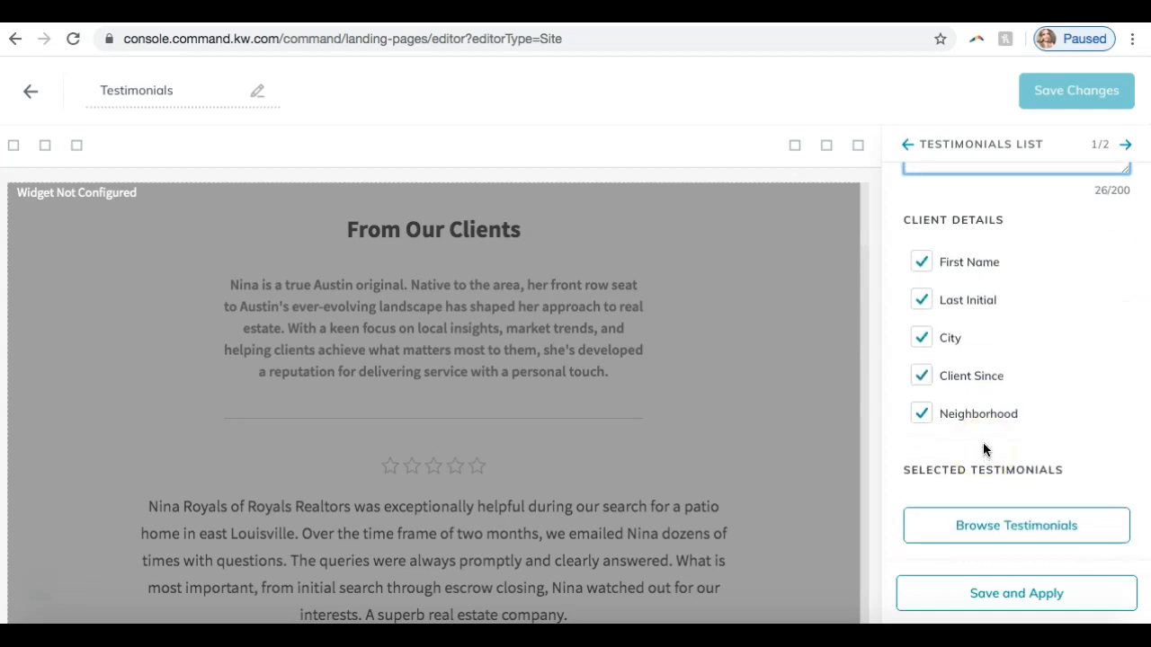
left_click(986, 539)
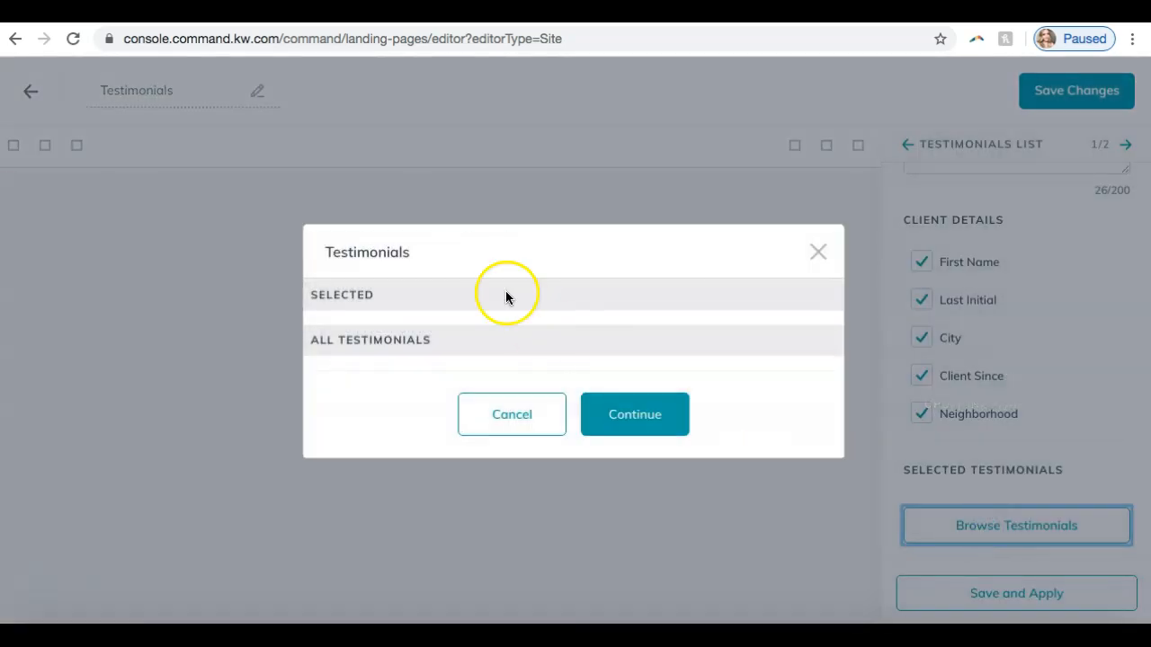
left_click(513, 335)
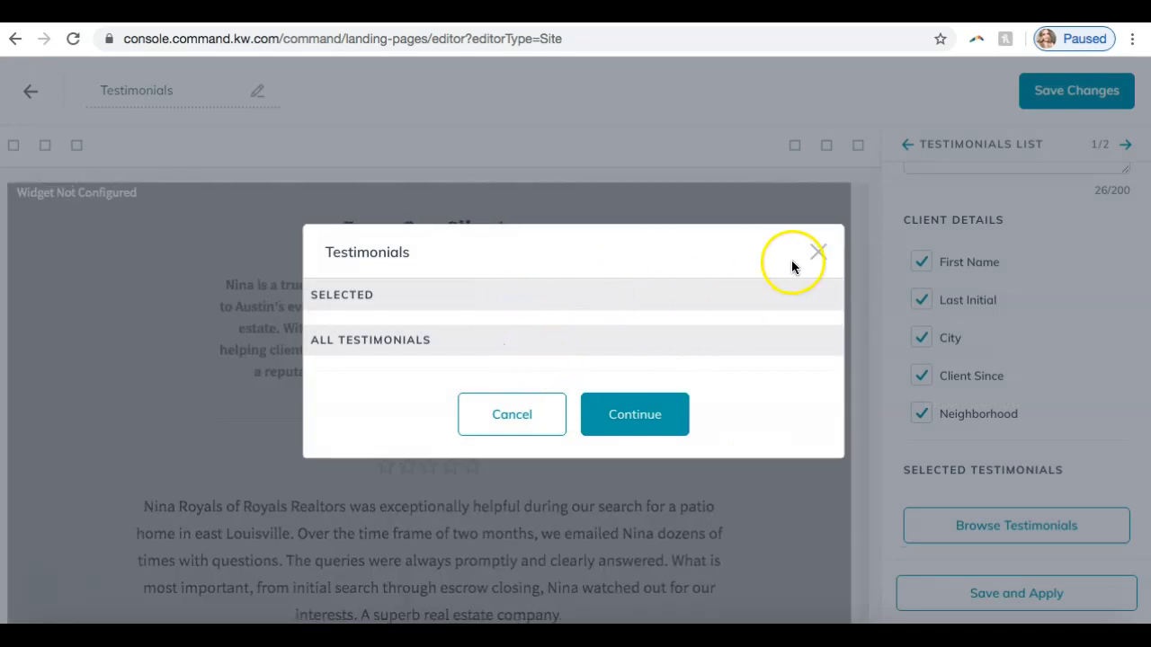
left_click(818, 254)
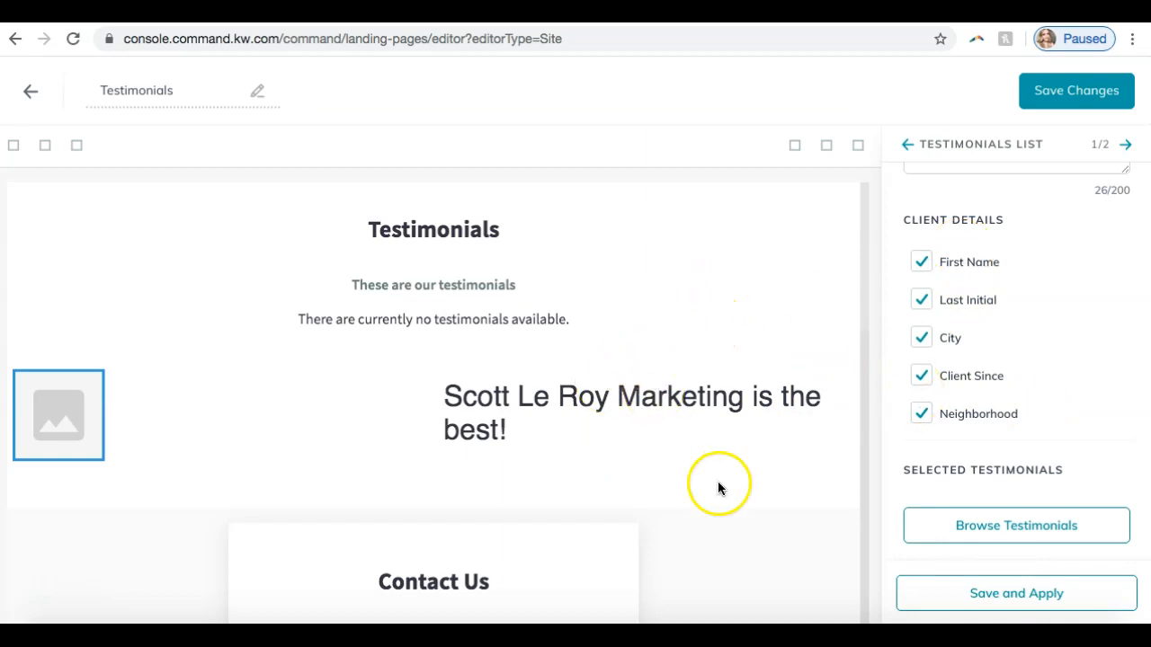
left_click(1010, 591)
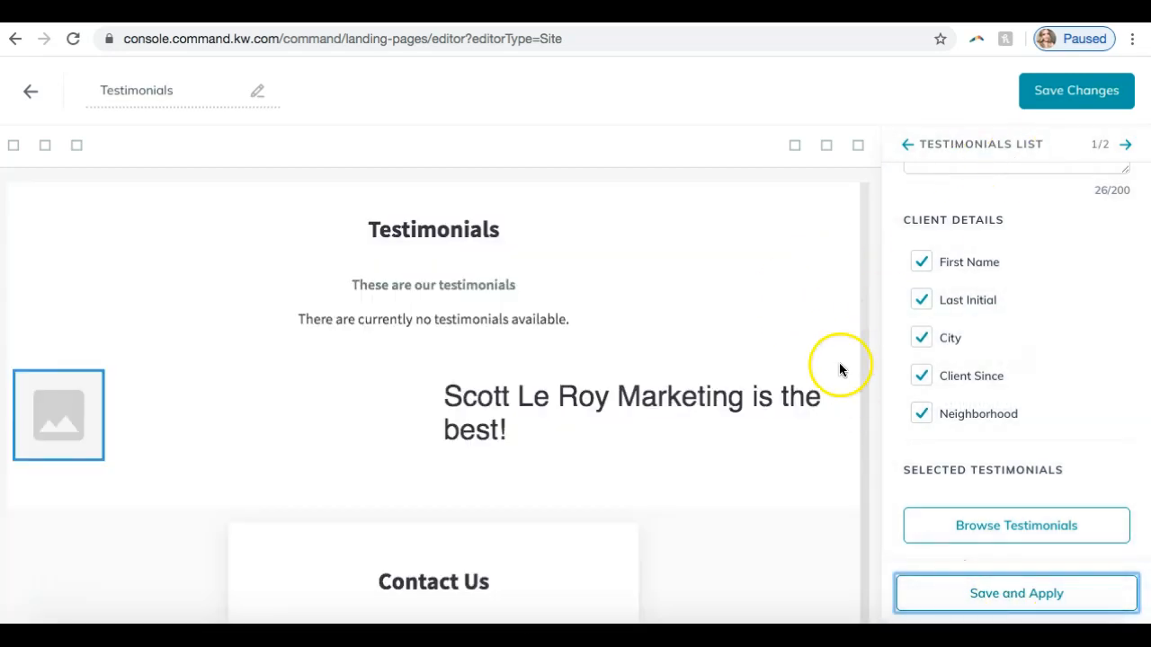
- Review the Testimonials List settings and go on to the Contact widget's configuration
scroll(945, 386, "up", 3)
scroll(945, 381, "down", 3)
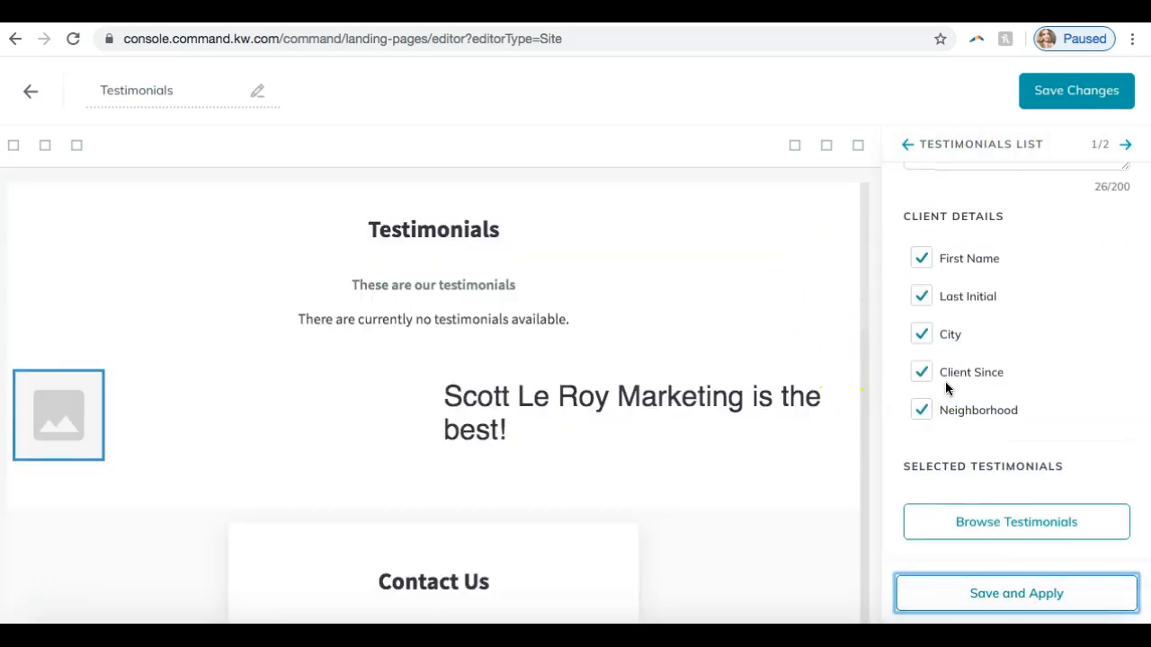
left_click(1124, 151)
scroll(912, 290, "up", 5)
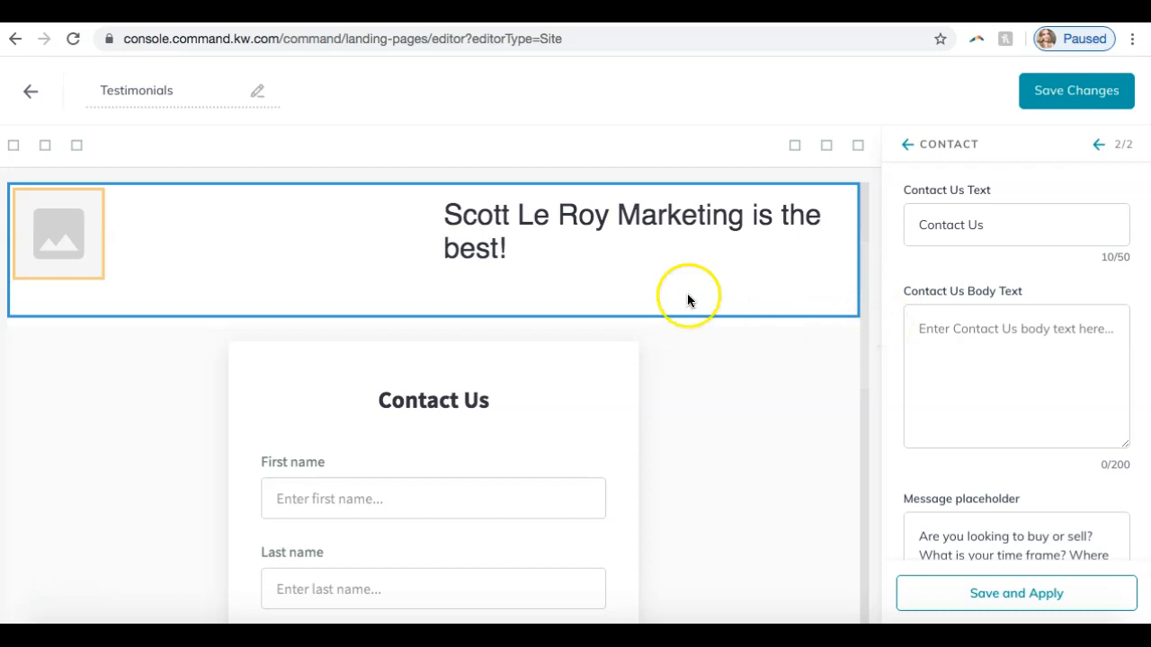
- Review the Contact widget's text, message placeholder and phone settings, and save and apply them
scroll(687, 293, "up", 2)
scroll(506, 286, "down", 4)
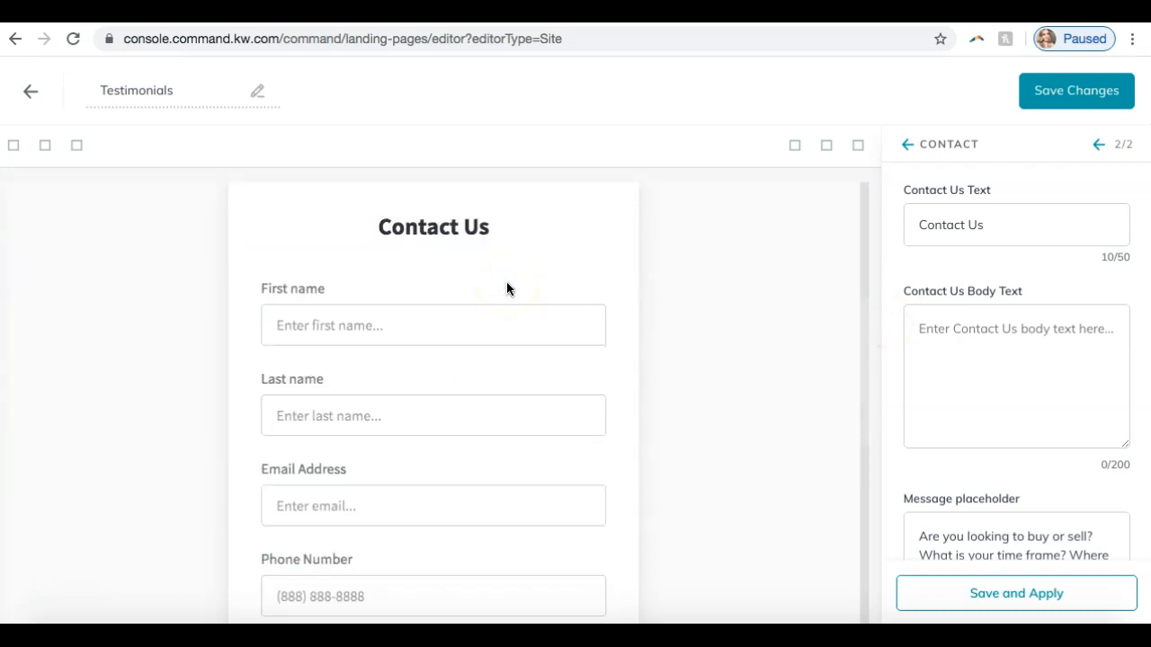
scroll(1006, 213, "down", 1)
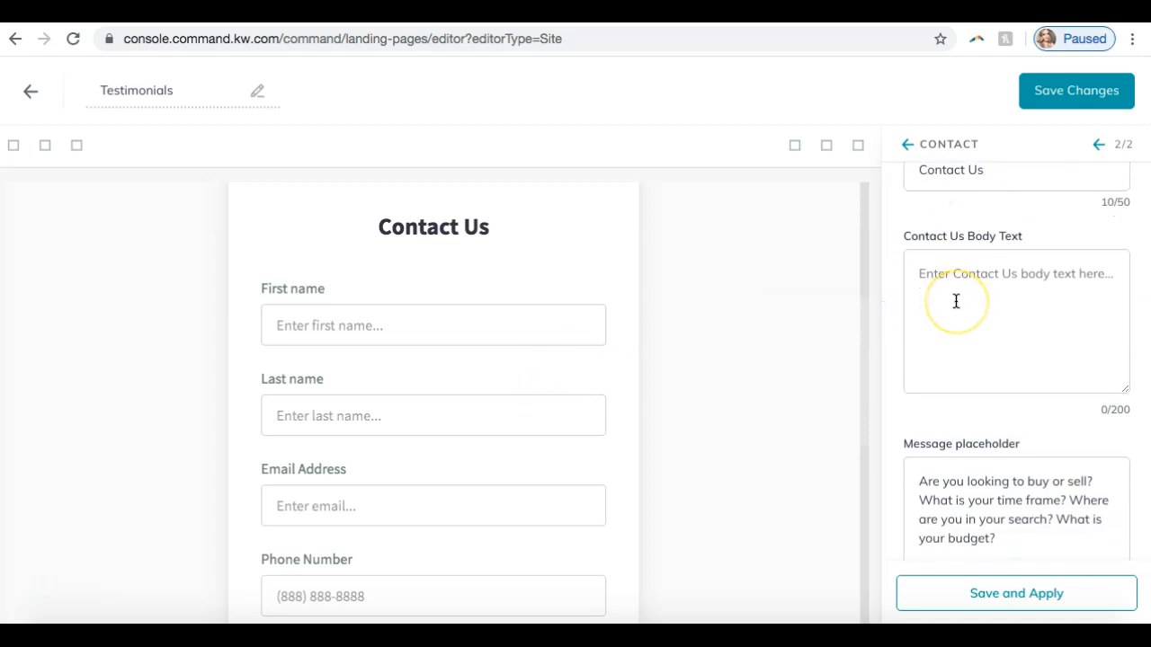
scroll(955, 301, "down", 2)
left_click(933, 604)
left_click(941, 609)
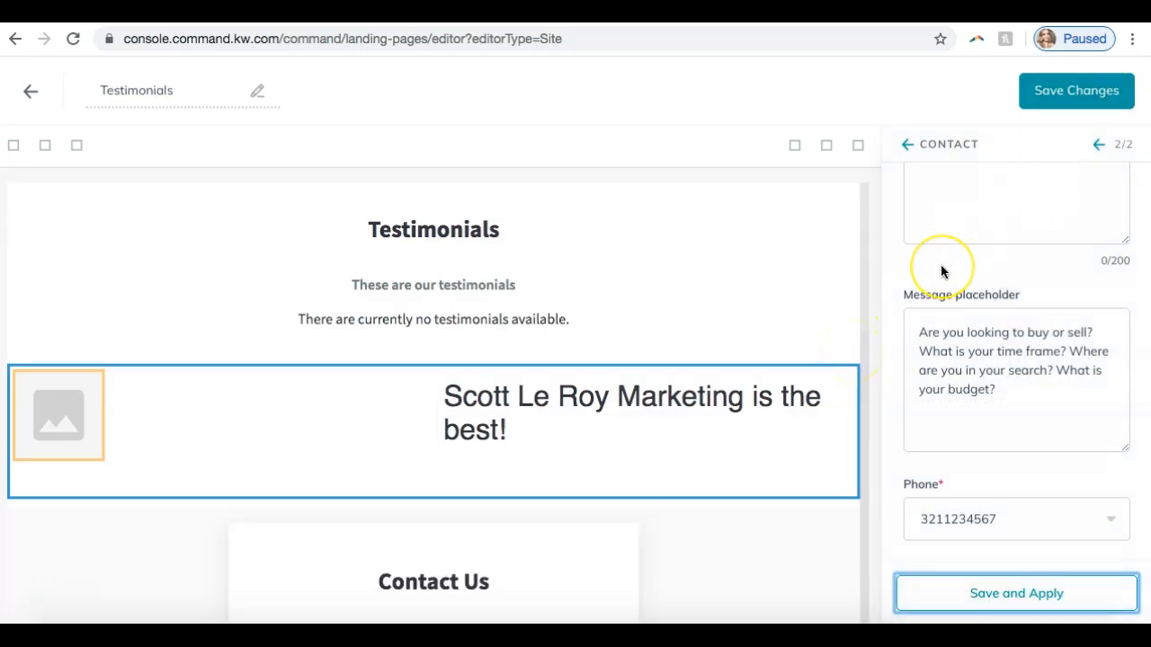
scroll(941, 271, "up", 3)
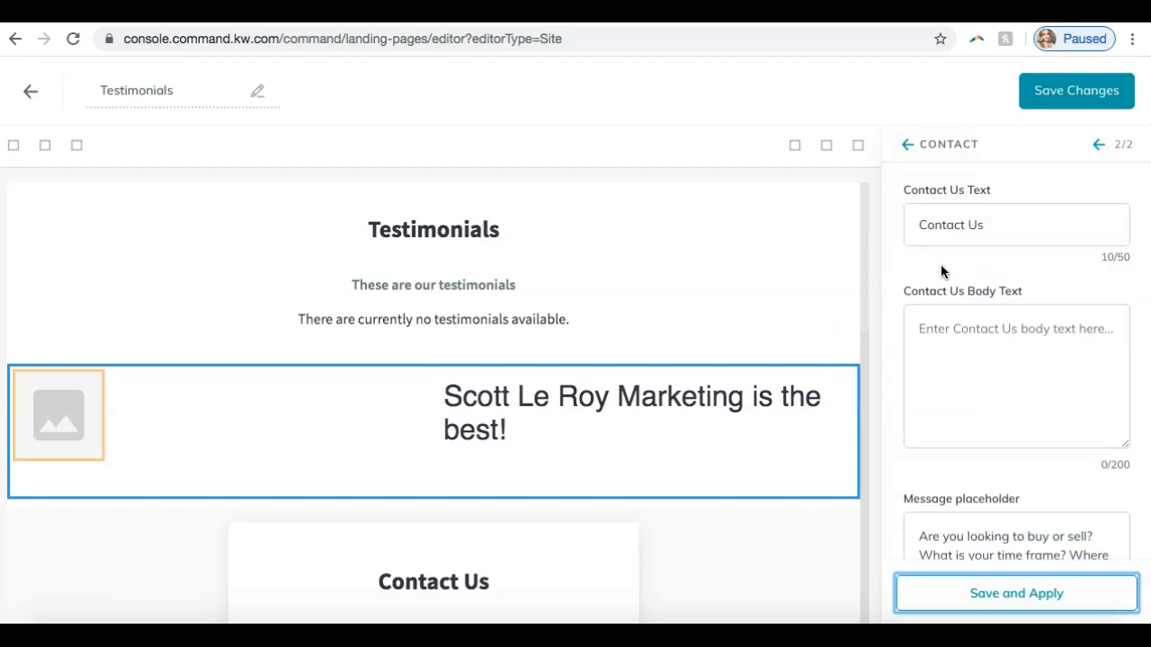
- Save the Testimonials page, publish it as an agent site, and look through the list of agent site pages
left_click(1050, 99)
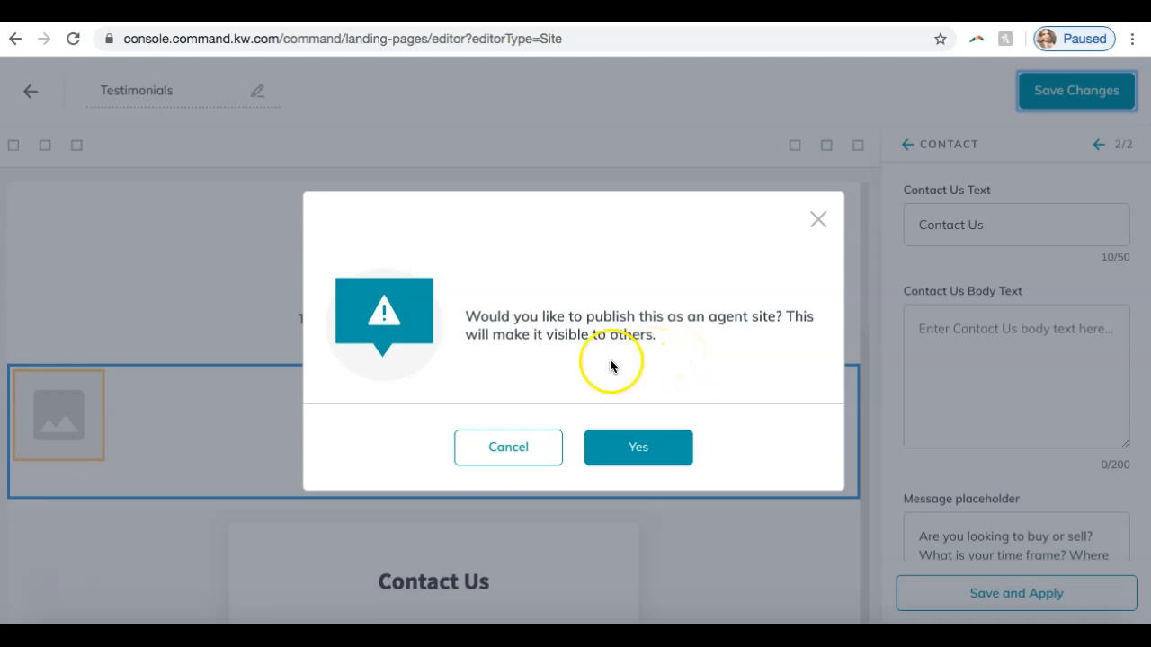
left_click(632, 442)
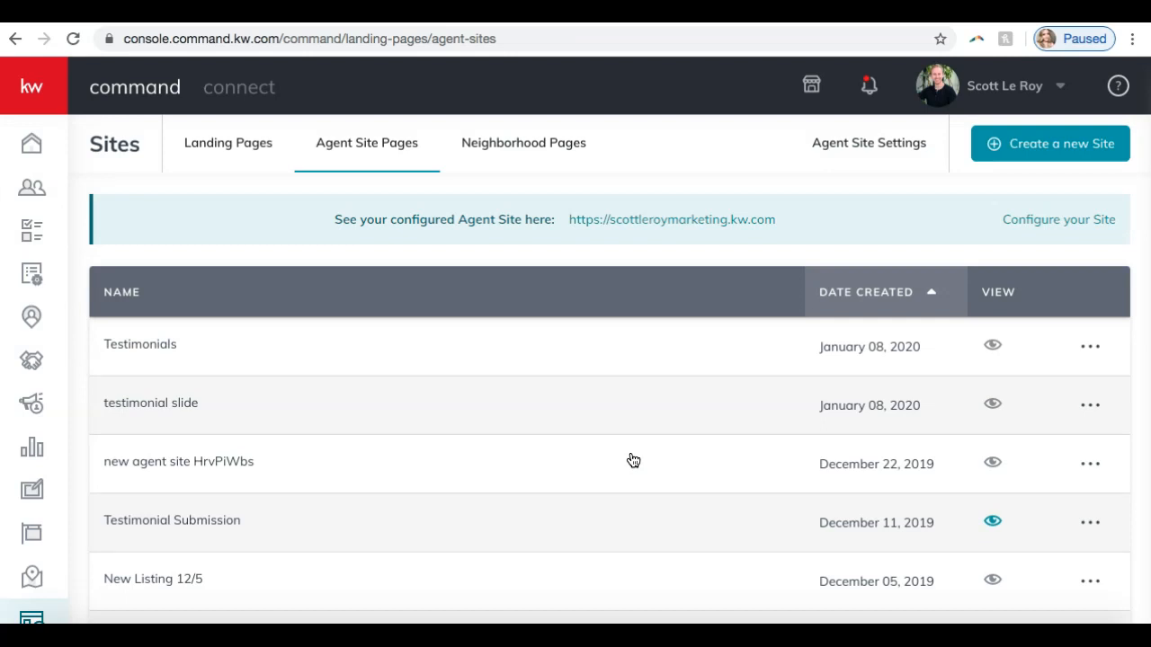
scroll(630, 459, "down", 1)
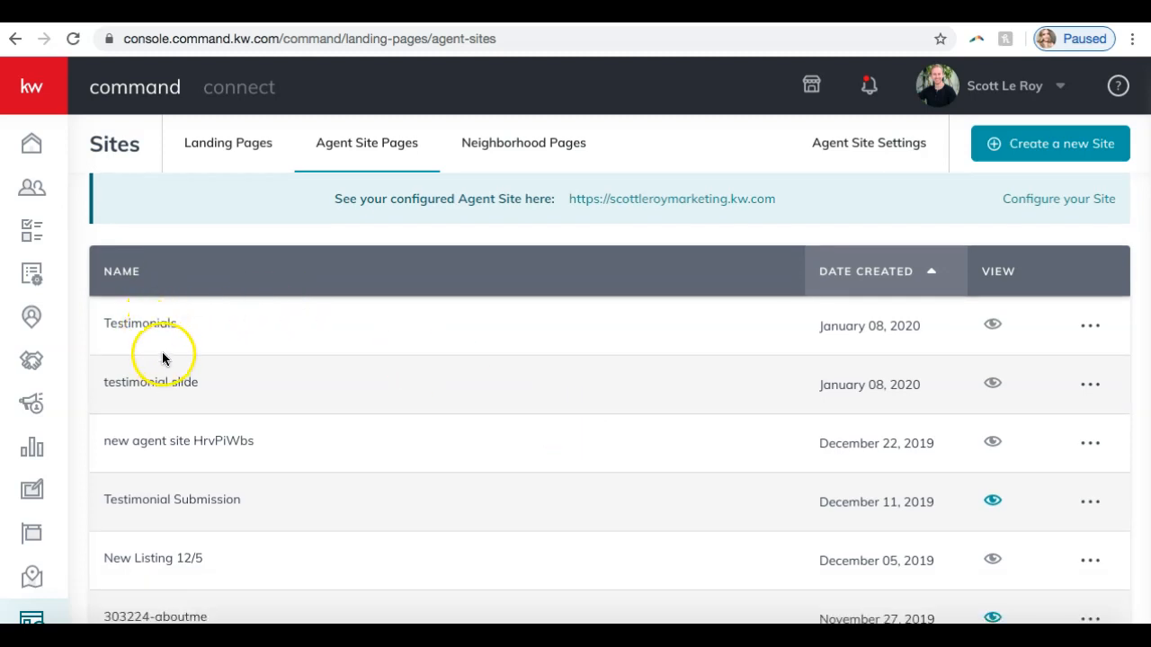
scroll(228, 339, "down", 3)
scroll(227, 341, "up", 3)
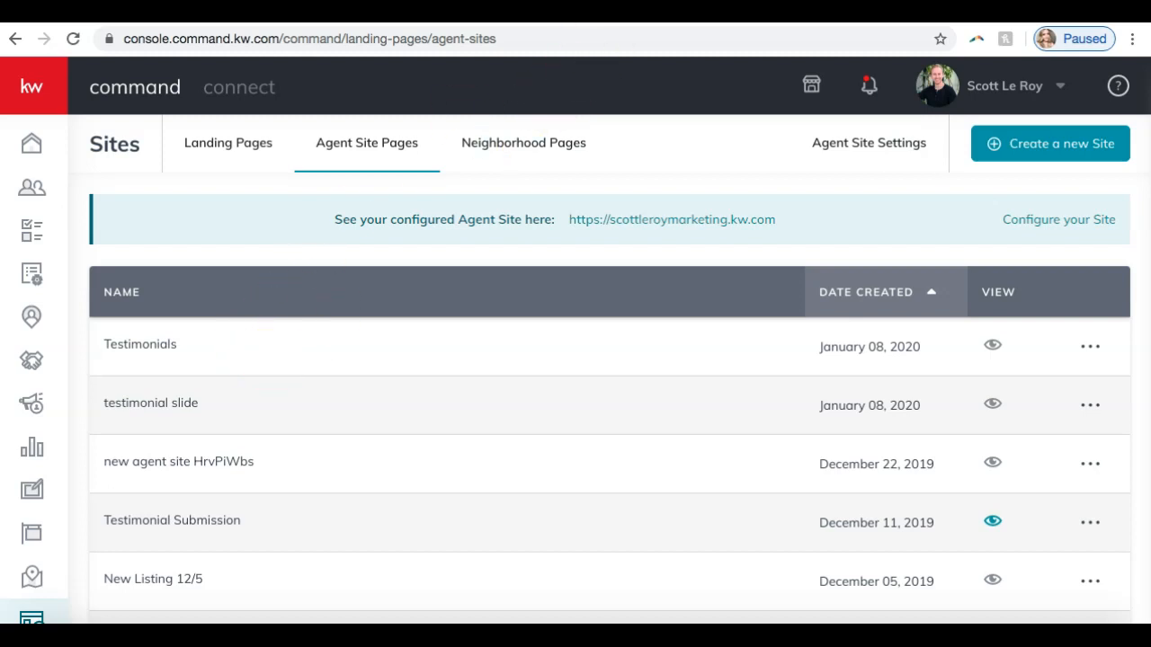
- Review the agent site's subdomain and theme options in the Agent Site Settings
left_click(860, 158)
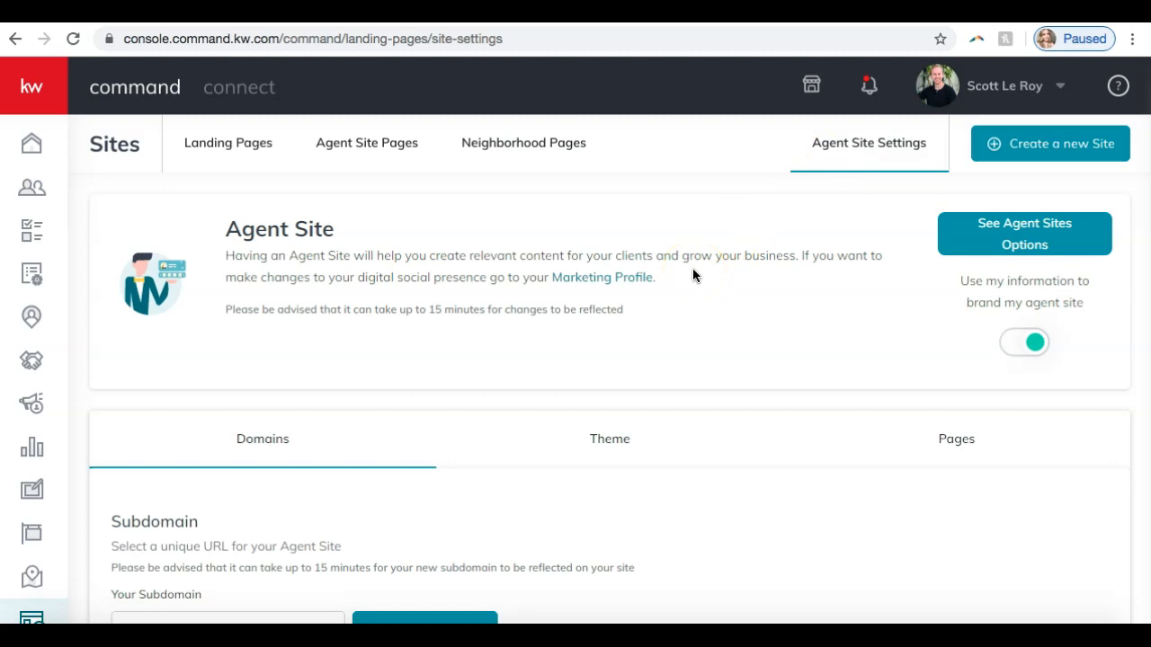
scroll(692, 275, "down", 1)
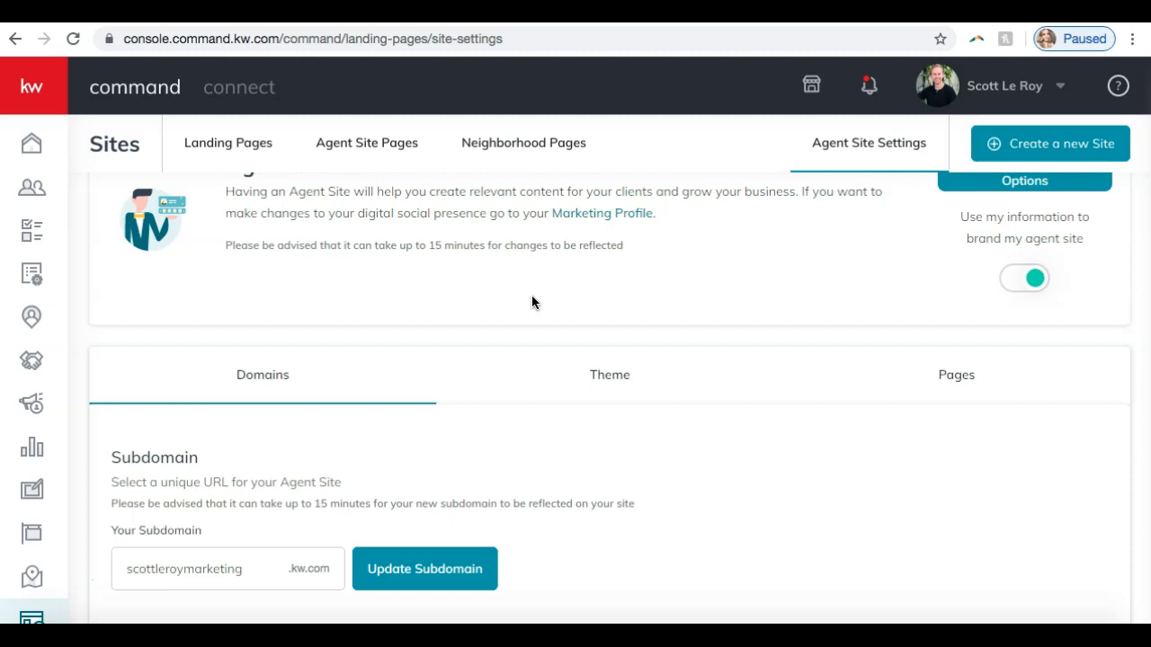
scroll(533, 302, "down", 1)
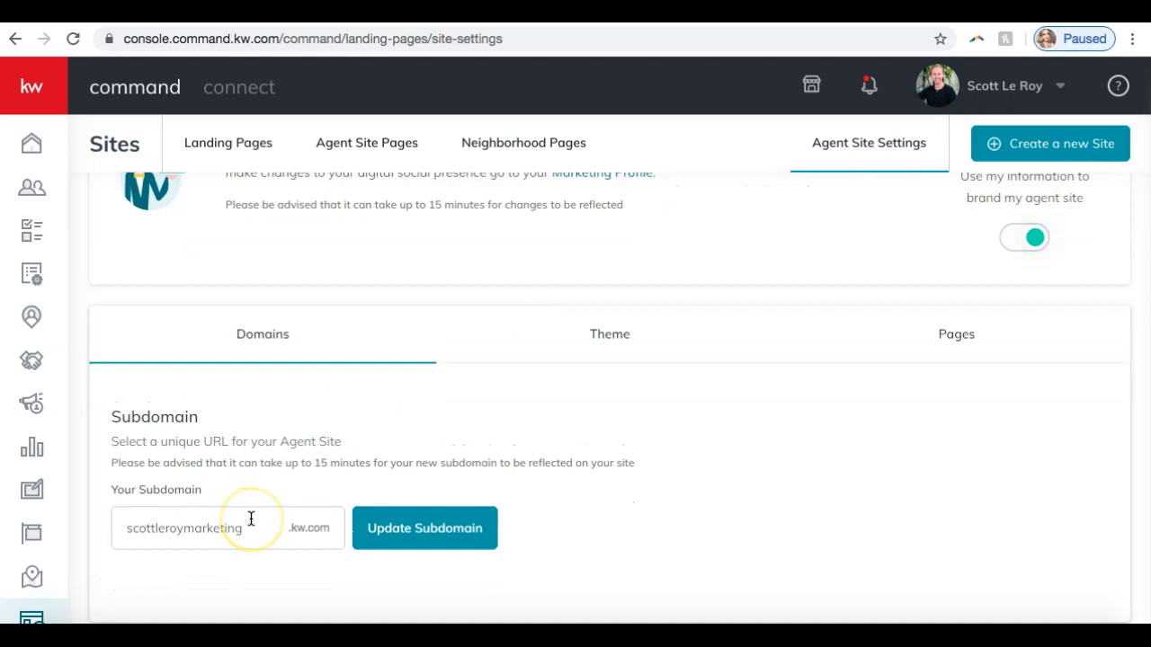
left_click(264, 543)
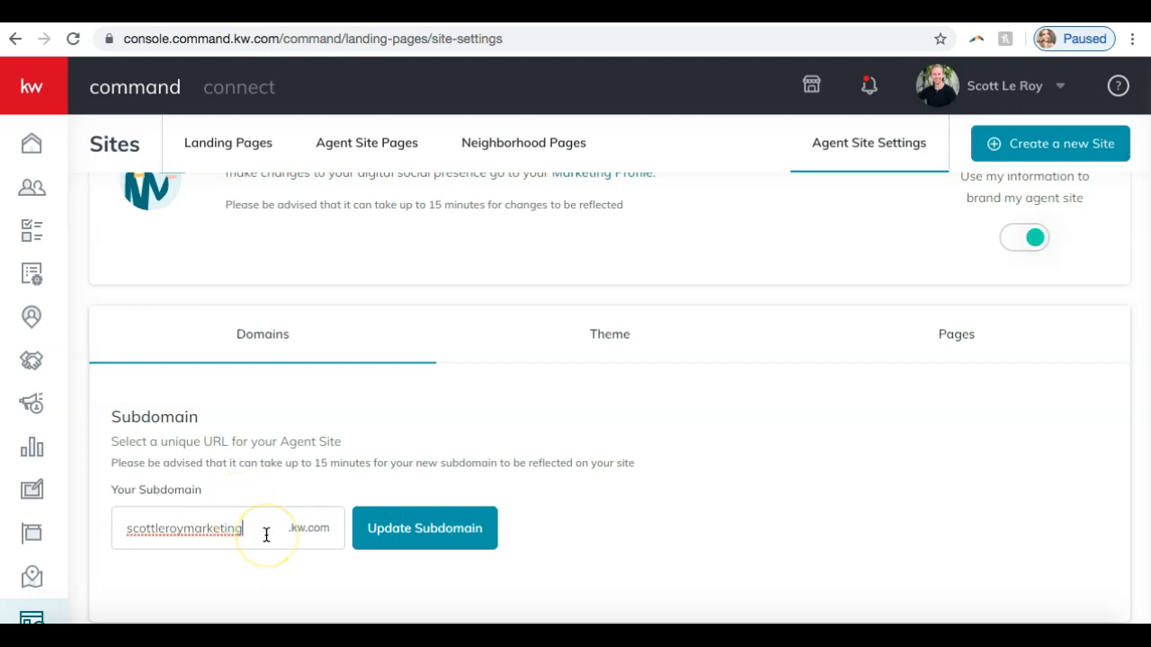
left_click(596, 353)
scroll(596, 357, "down", 3)
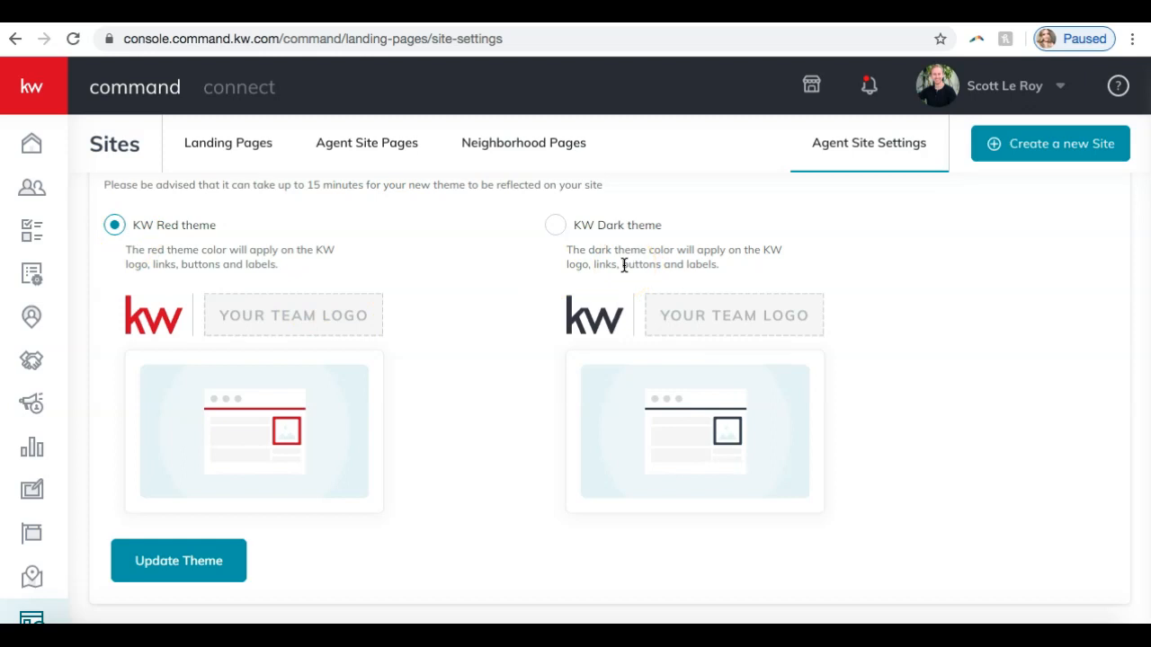
scroll(623, 265, "up", 2)
- Examine the agent site's navigation pages and the title, URL slug and SEO description of the Company Profile page
left_click(892, 280)
scroll(532, 386, "down", 1)
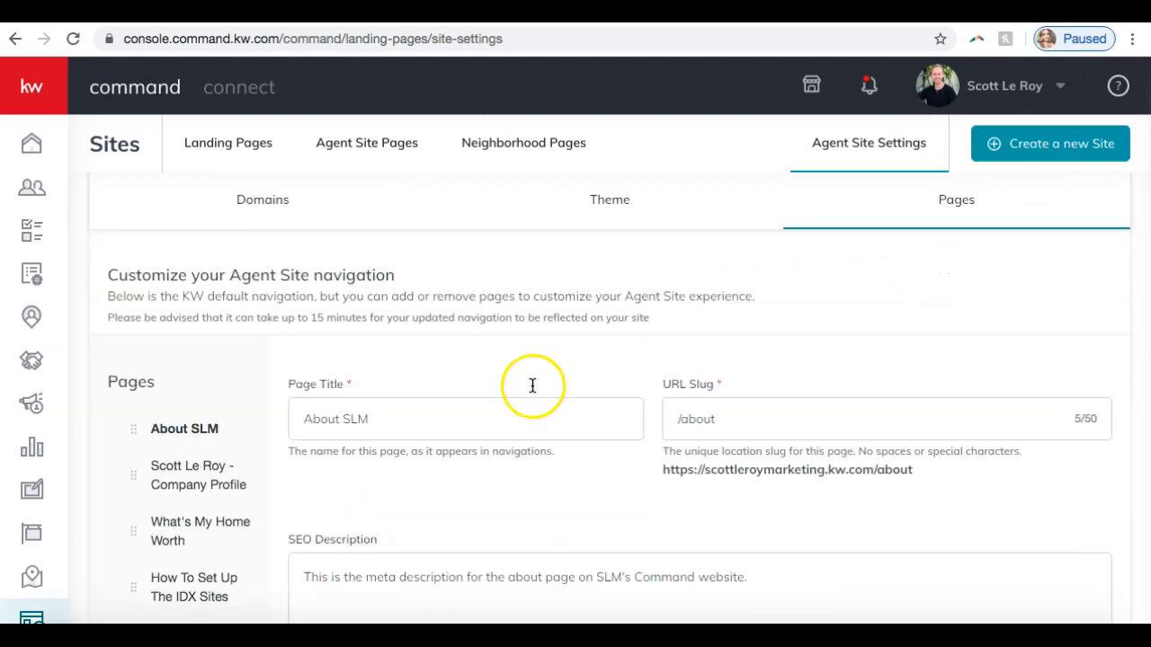
scroll(171, 386, "down", 1)
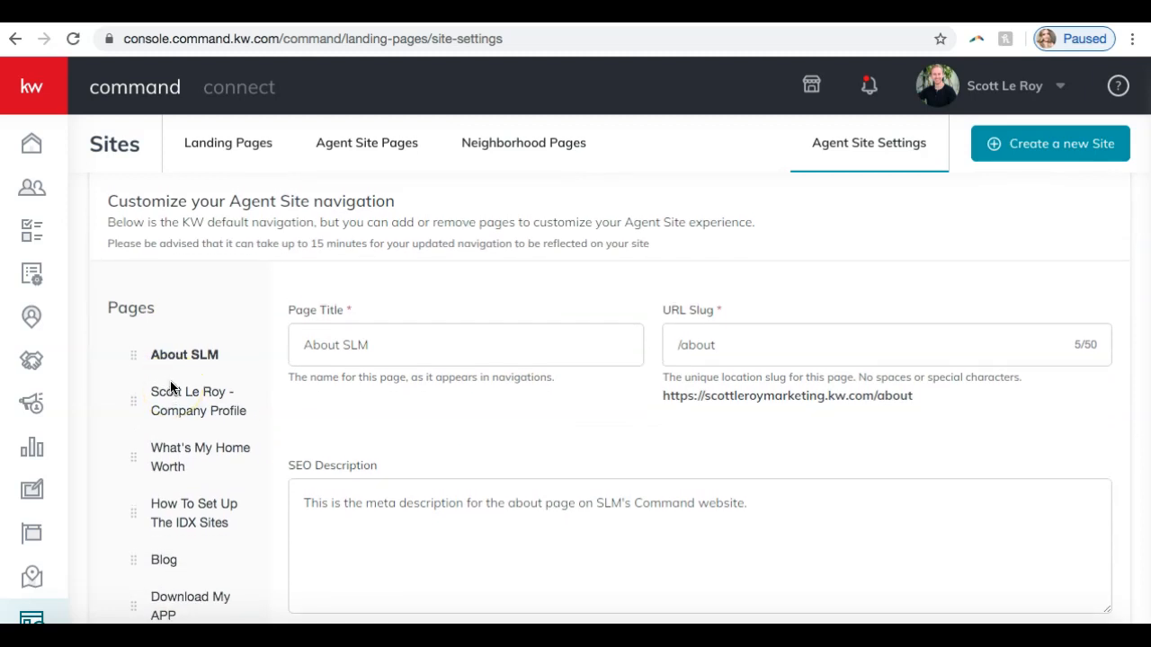
scroll(170, 386, "down", 2)
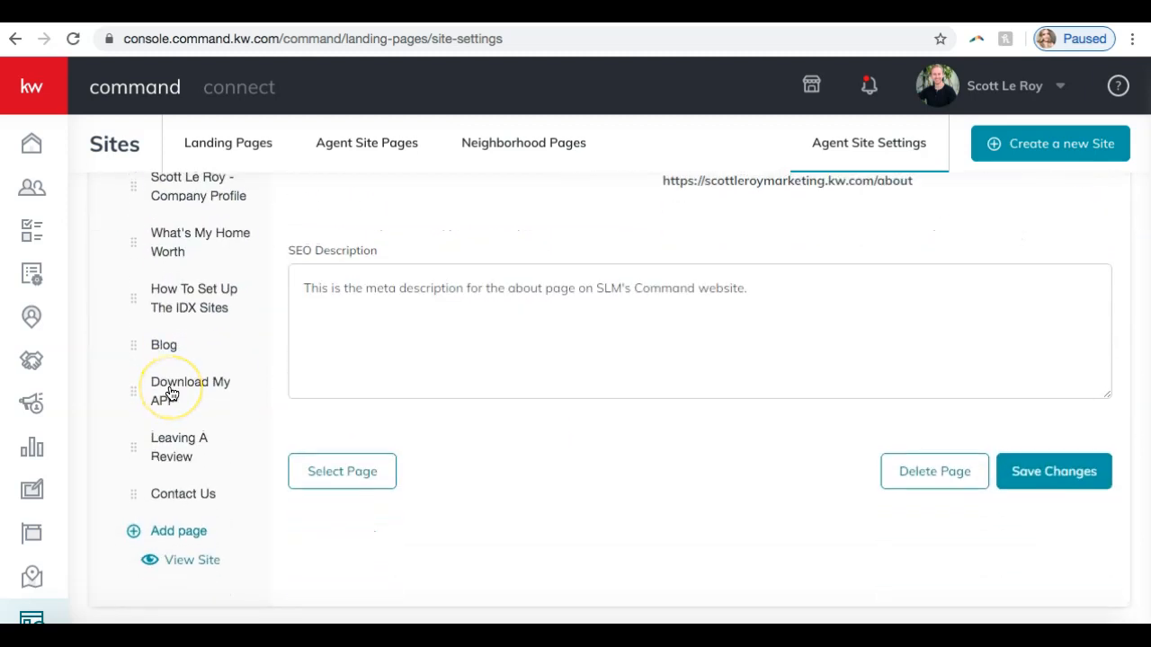
scroll(171, 393, "up", 2)
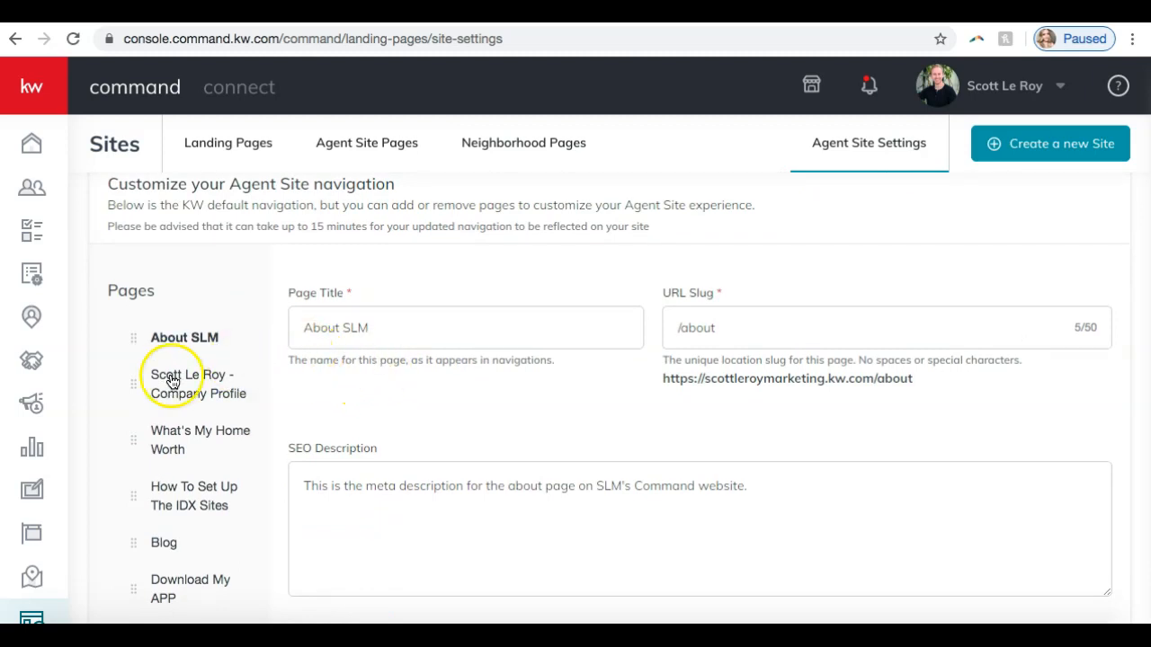
left_click(173, 383)
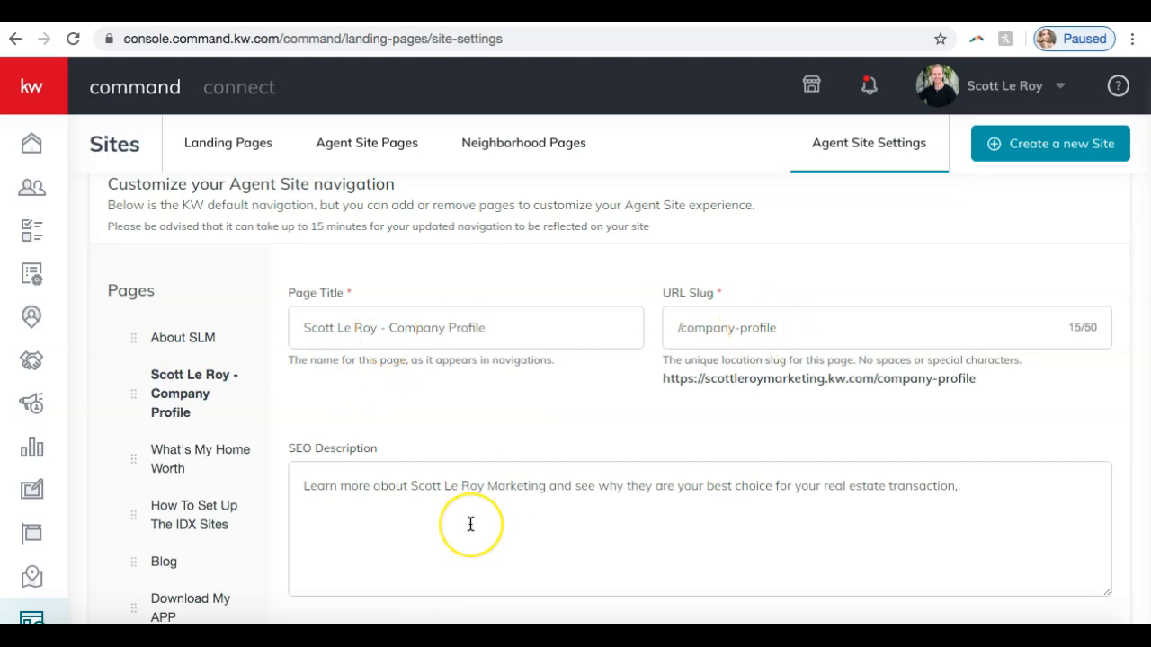
mouse_move(471, 524)
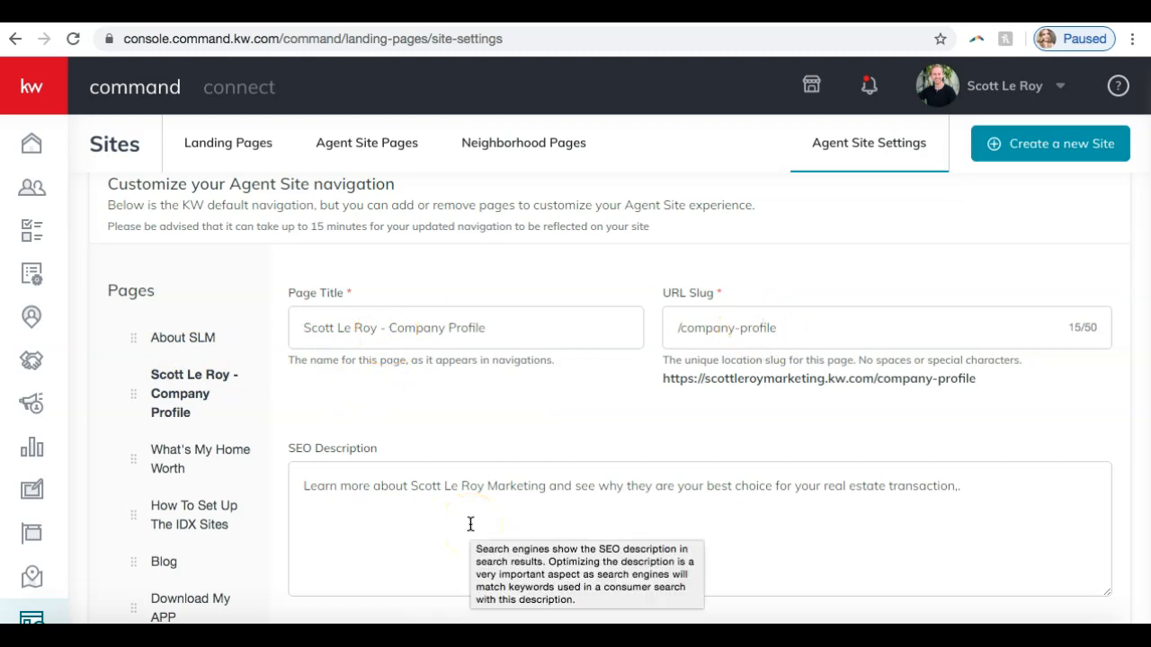
scroll(153, 333, "down", 2)
- Move the Download My APP page above Blog in the agent site navigation
scroll(149, 329, "up", 2)
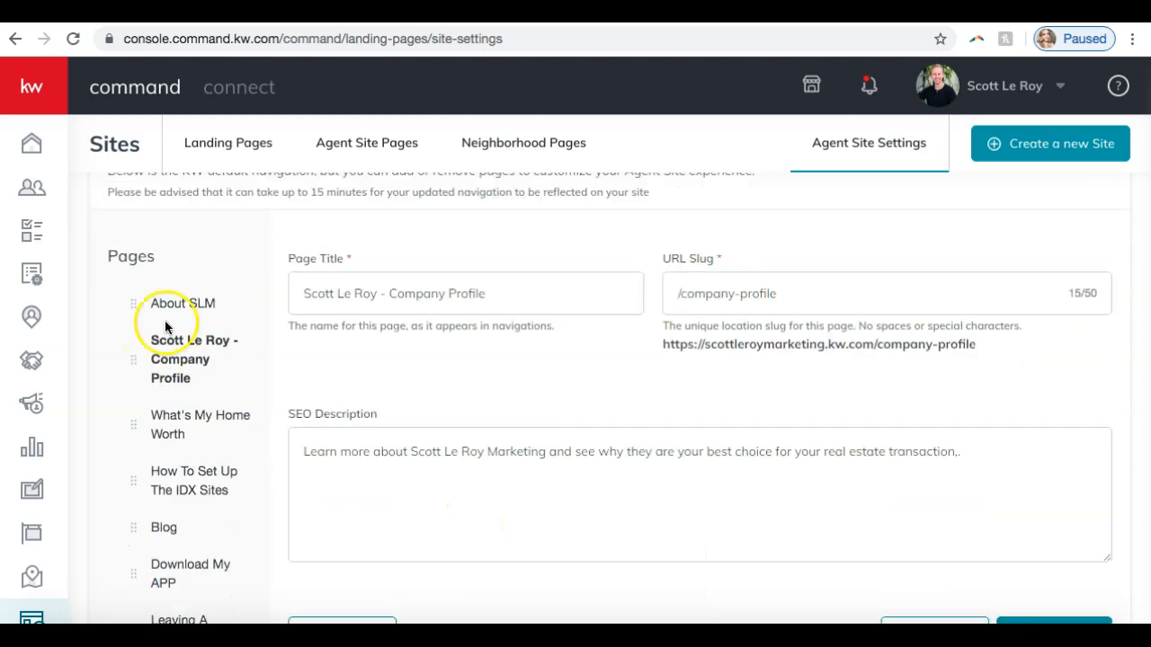
scroll(180, 524, "down", 1)
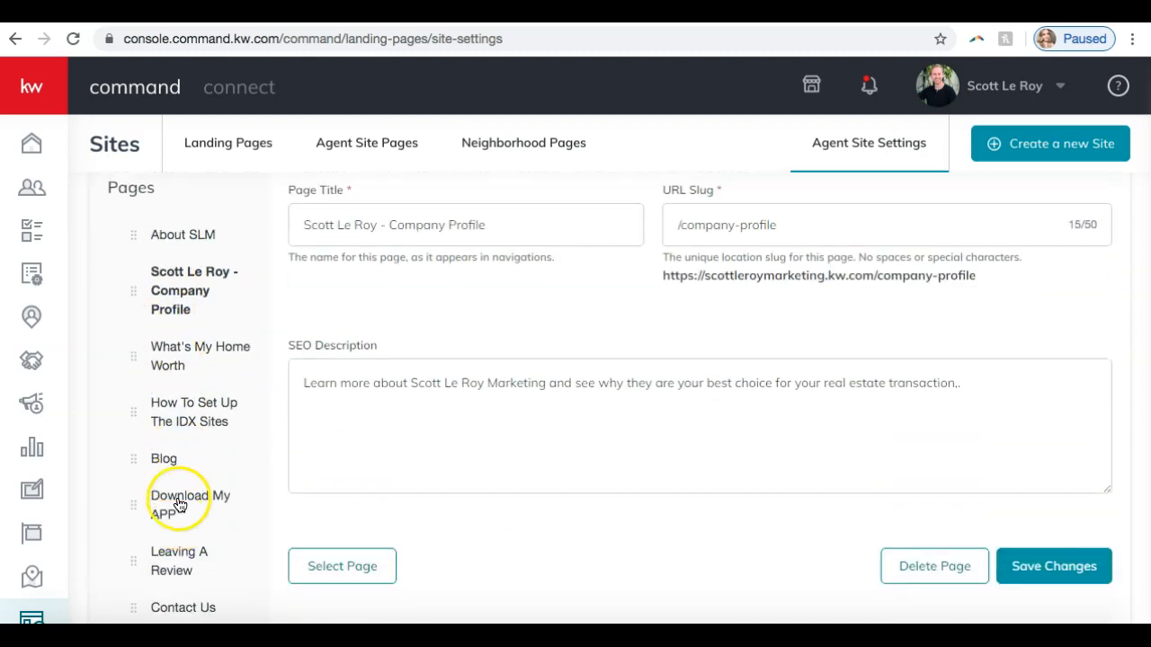
left_click_drag(136, 506, 140, 464)
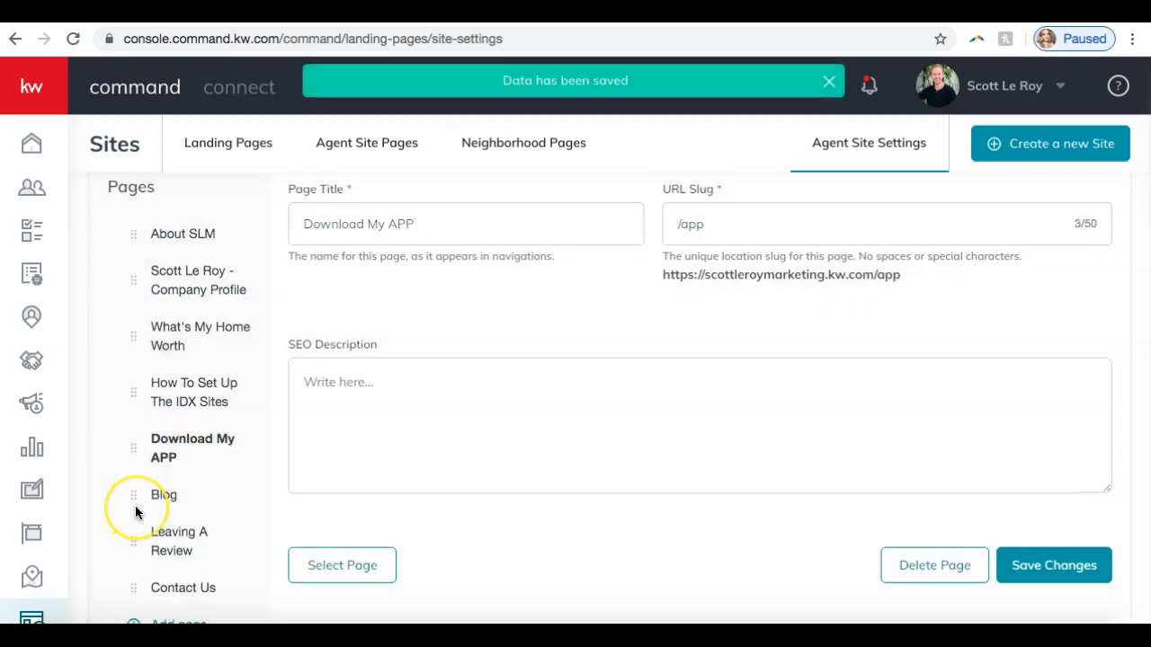
- Add a new page to the agent site navigation with the page title "Testimonials"
scroll(136, 513, "down", 1)
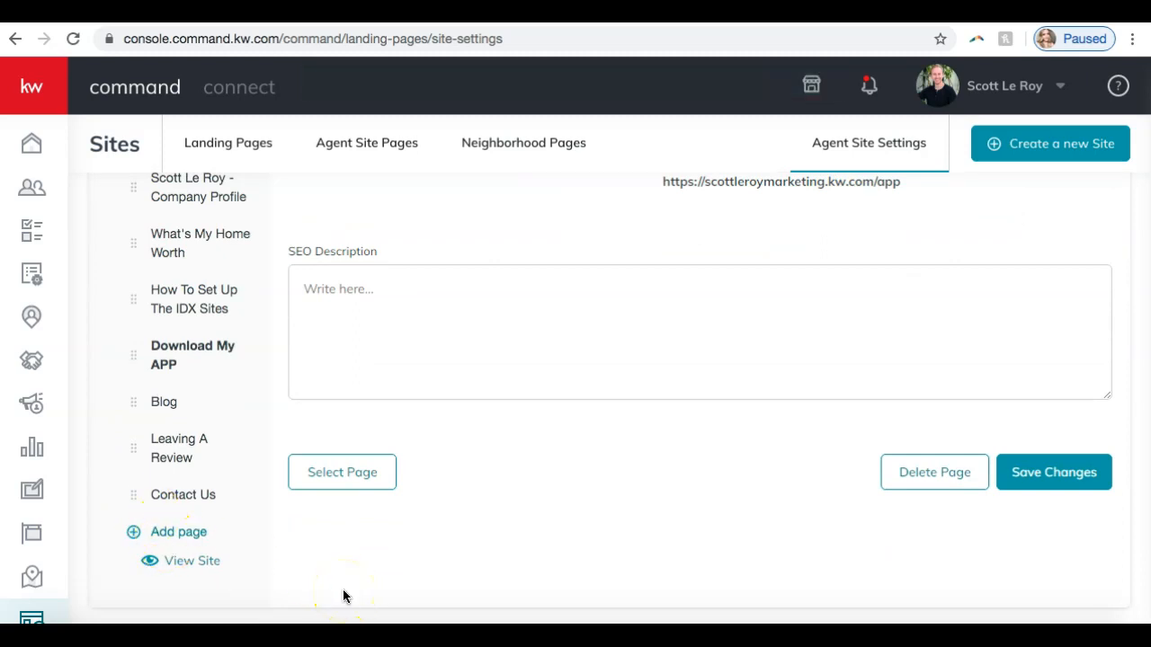
left_click(171, 531)
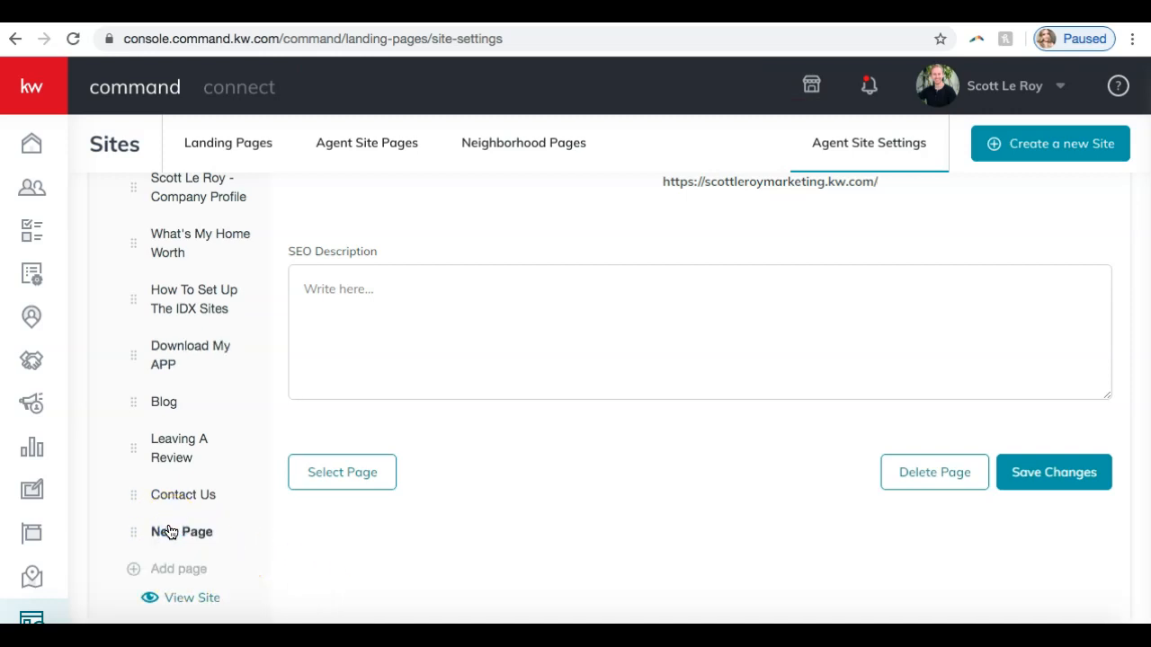
scroll(171, 531, "down", 1)
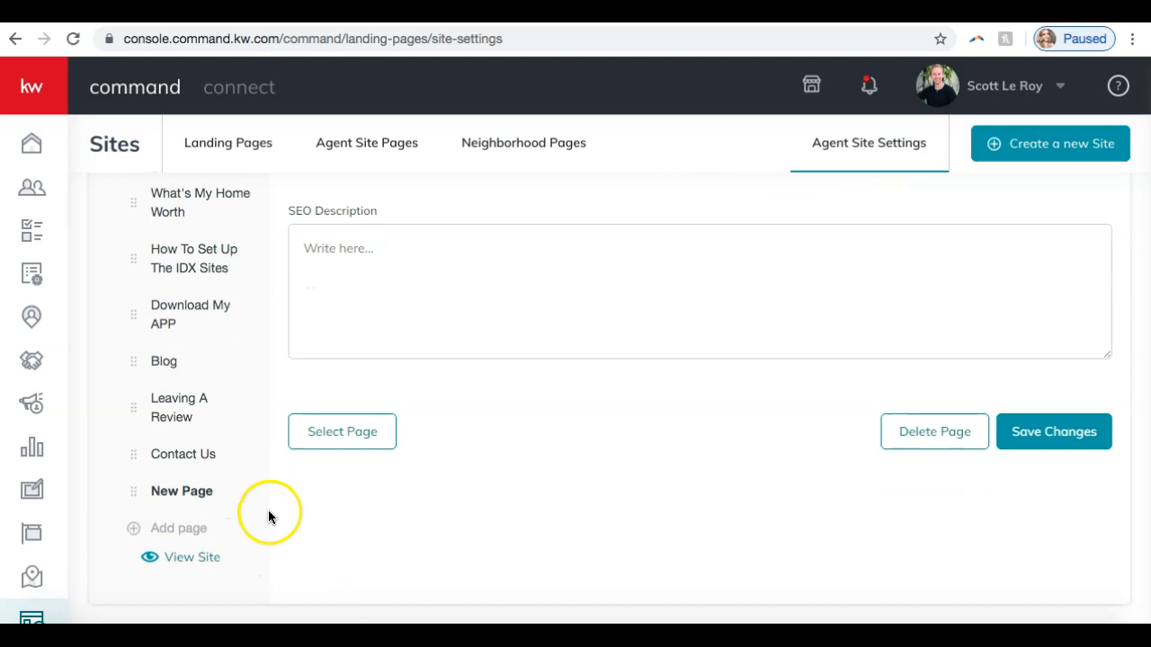
scroll(318, 346, "up", 5)
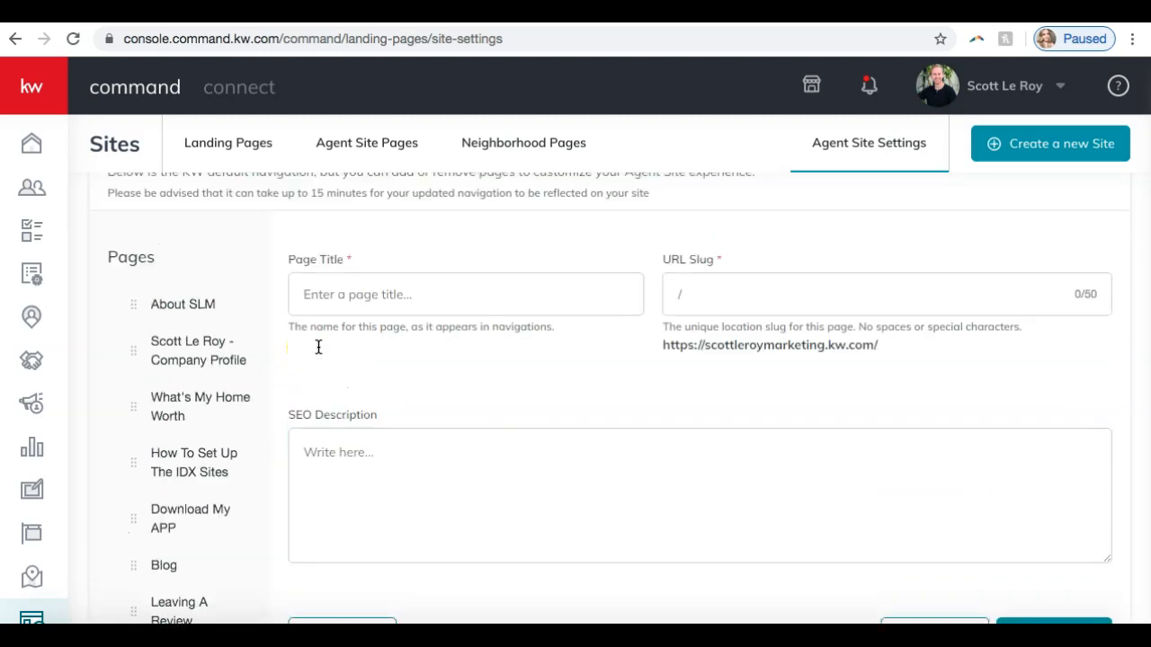
scroll(319, 346, "down", 1)
left_click(353, 275)
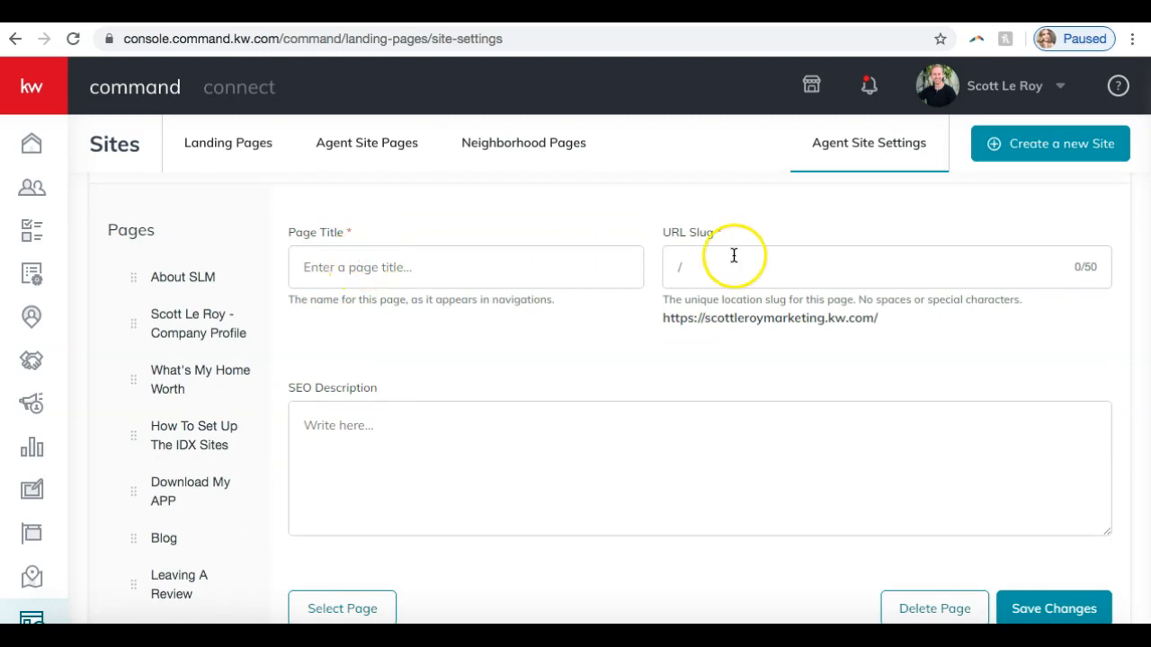
left_click(351, 275)
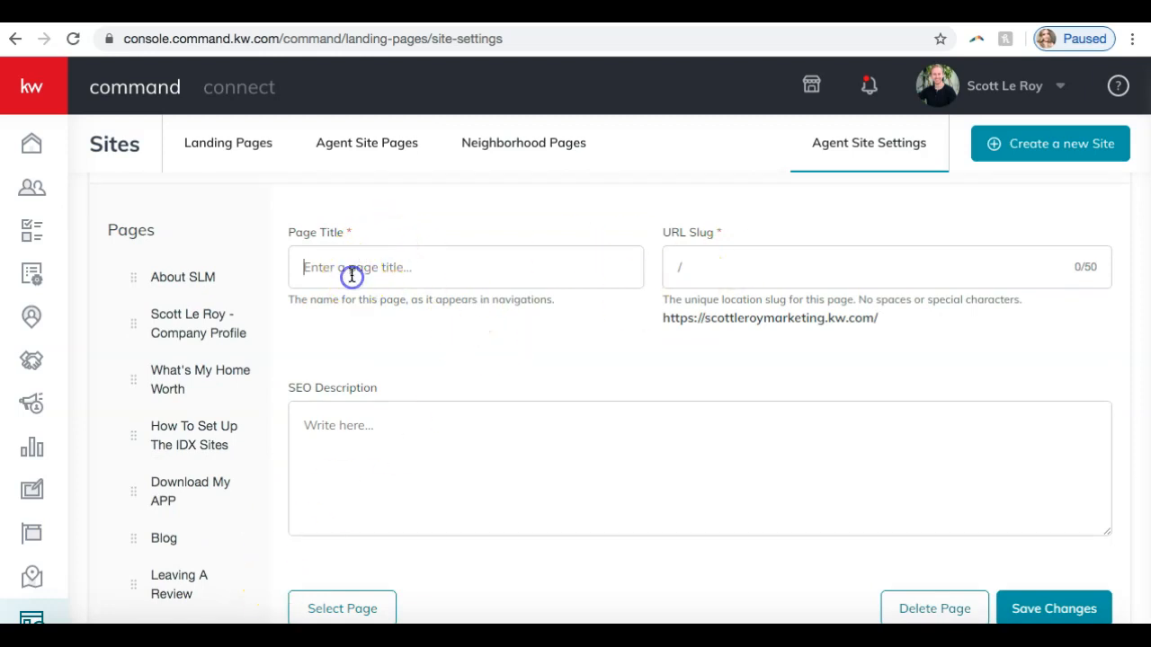
type("Testimonials")
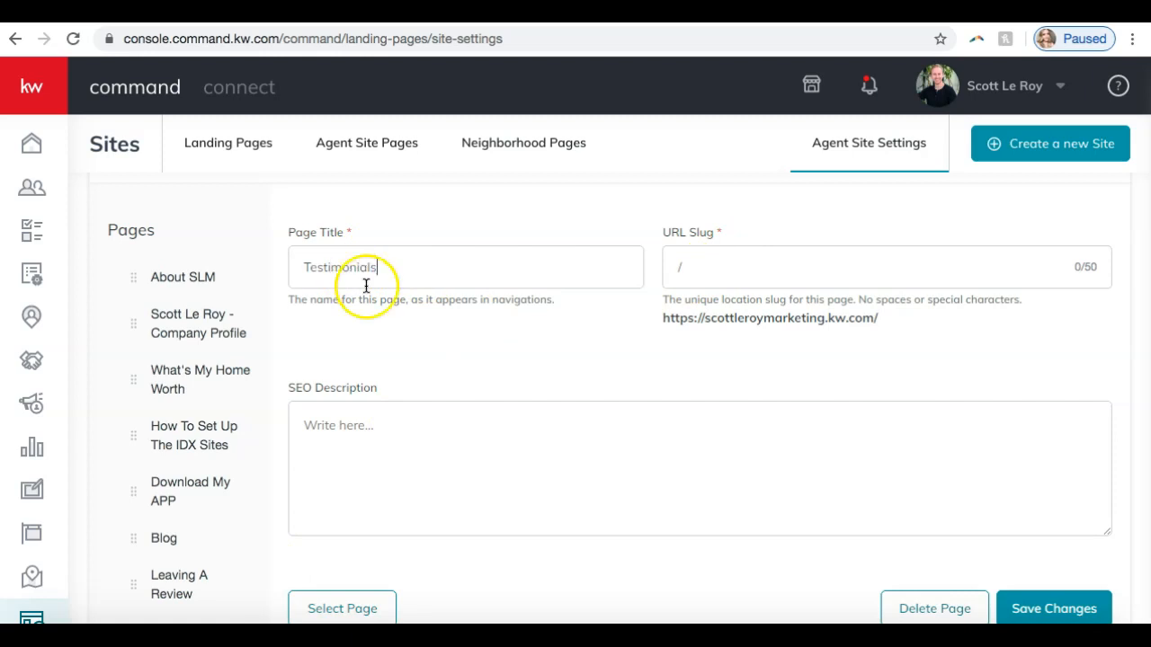
- Set the new page's URL slug to "testimonials" and its SEO description to "Read these testimonials from our amazing clients."
left_click(755, 271)
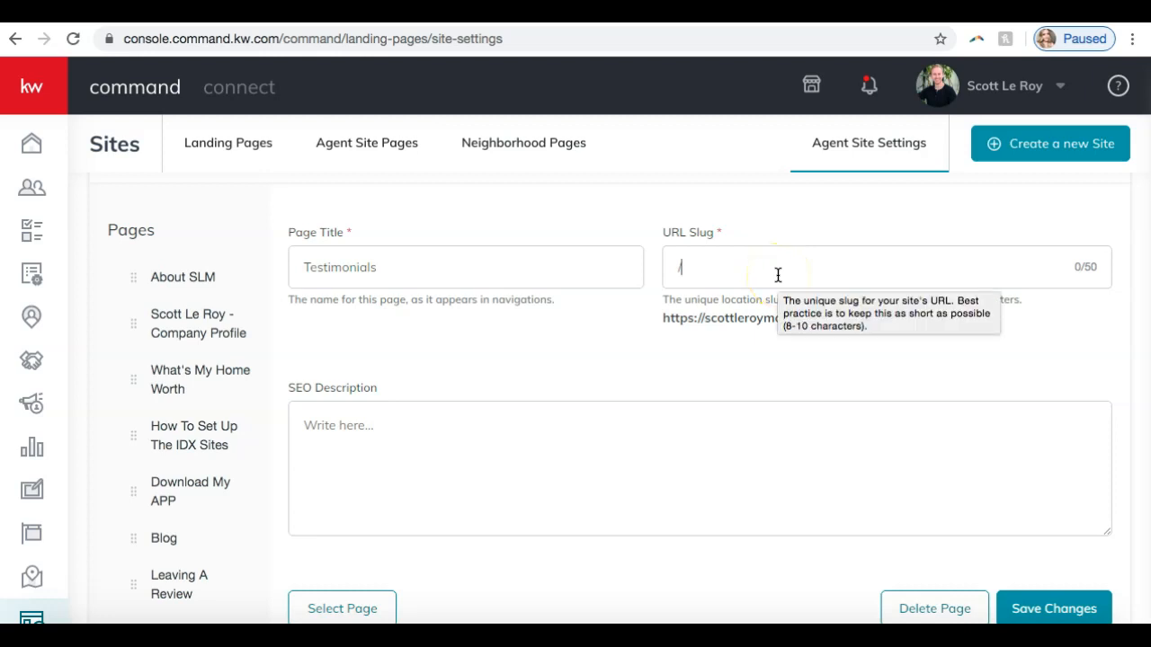
type("te")
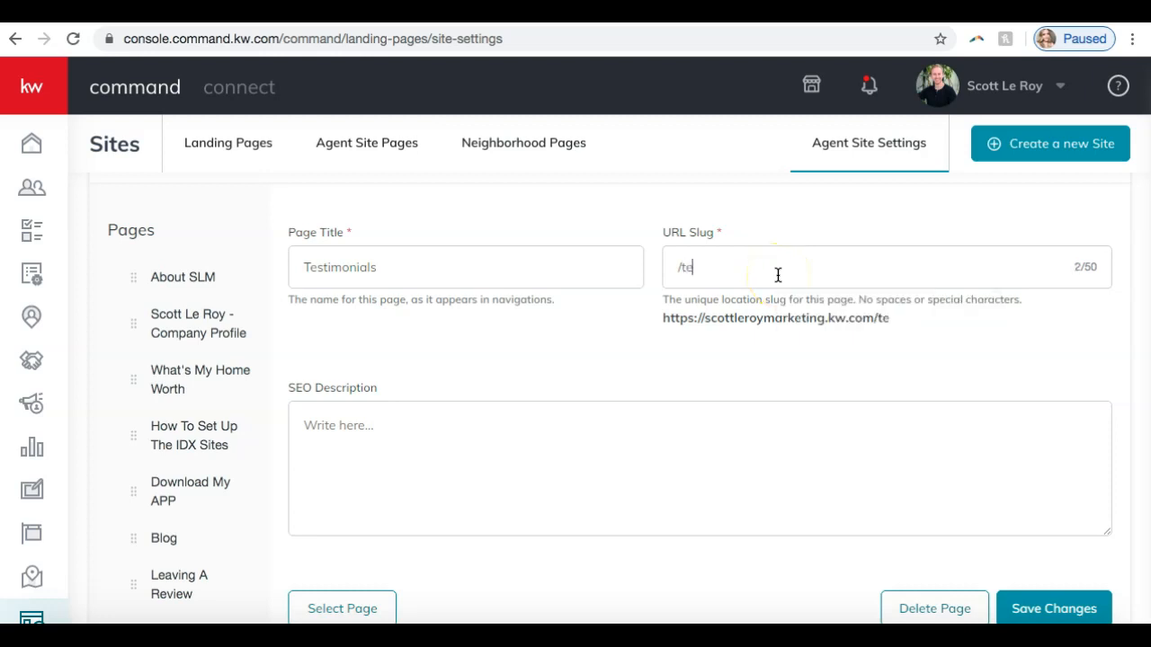
type("stimonials")
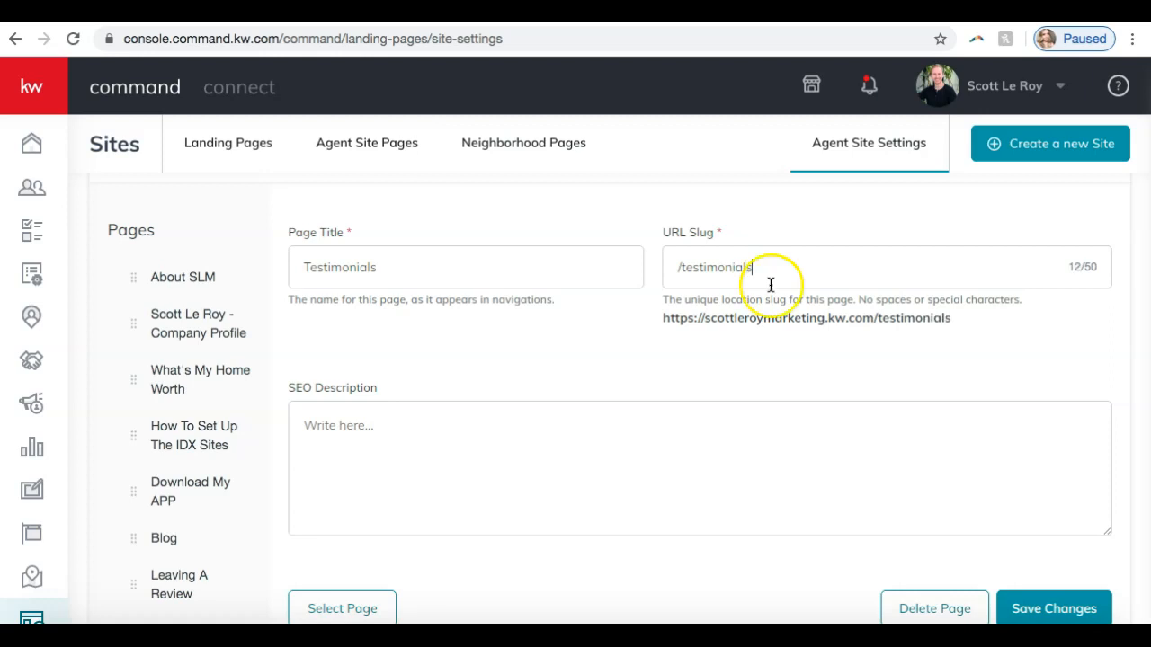
left_click(513, 466)
type("Read these testimonials from our amazing c")
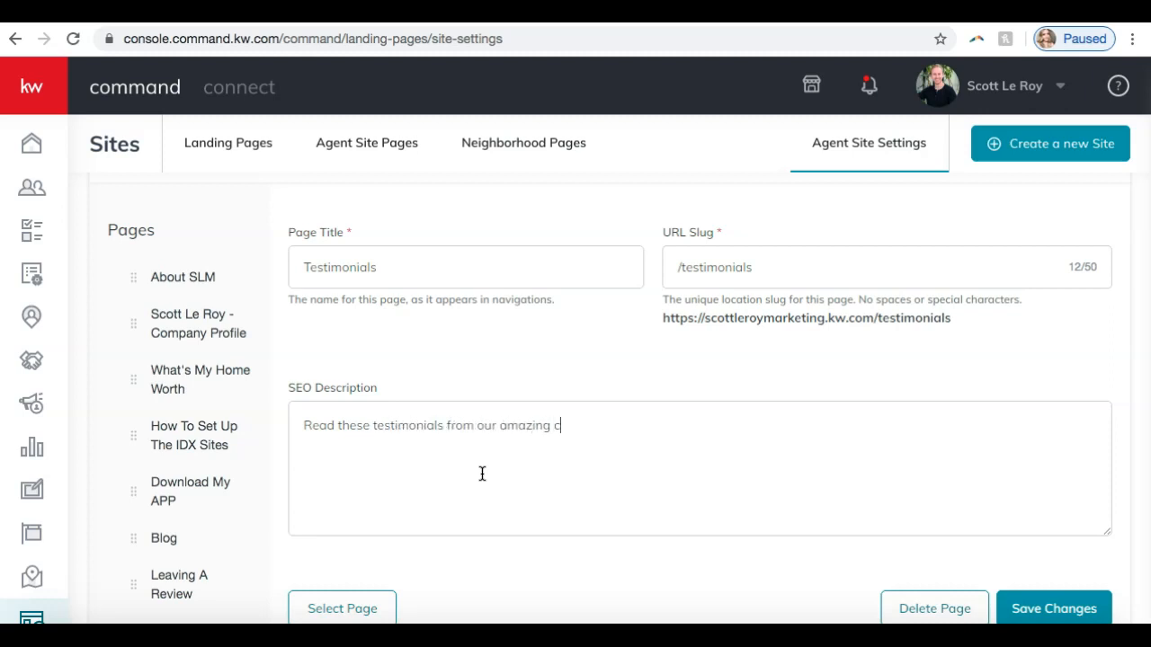
scroll(432, 549, "down", 2)
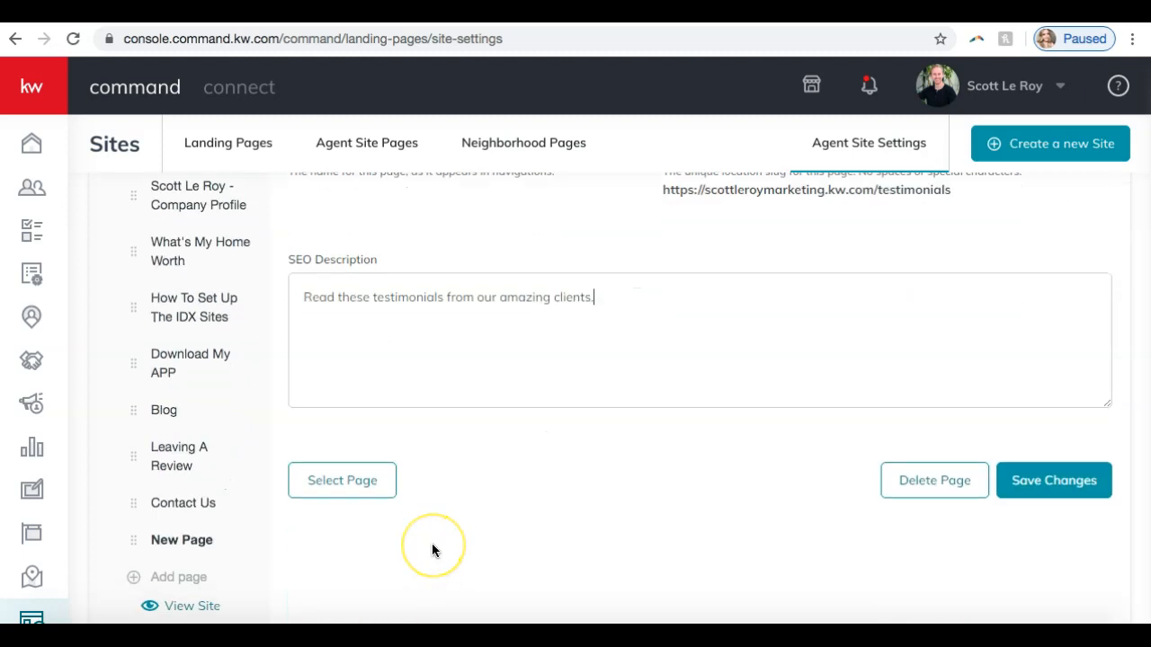
scroll(431, 550, "up", 1)
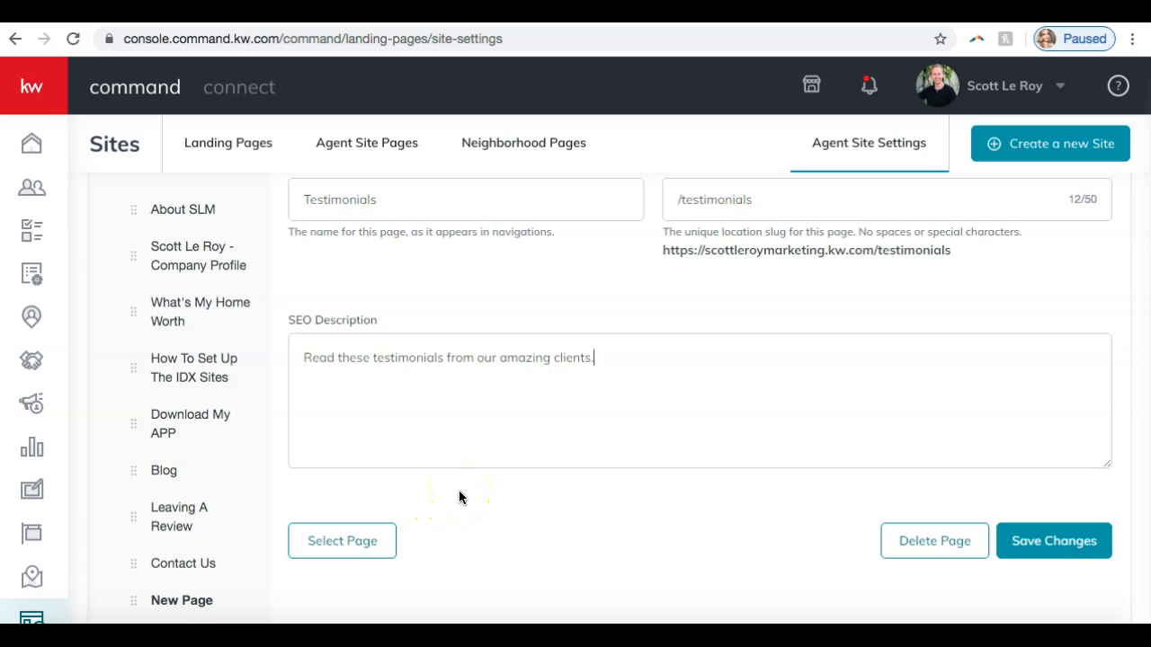
- Link the new navigation page to the existing "Testimonials" site created January 8, 2020
left_click(348, 543)
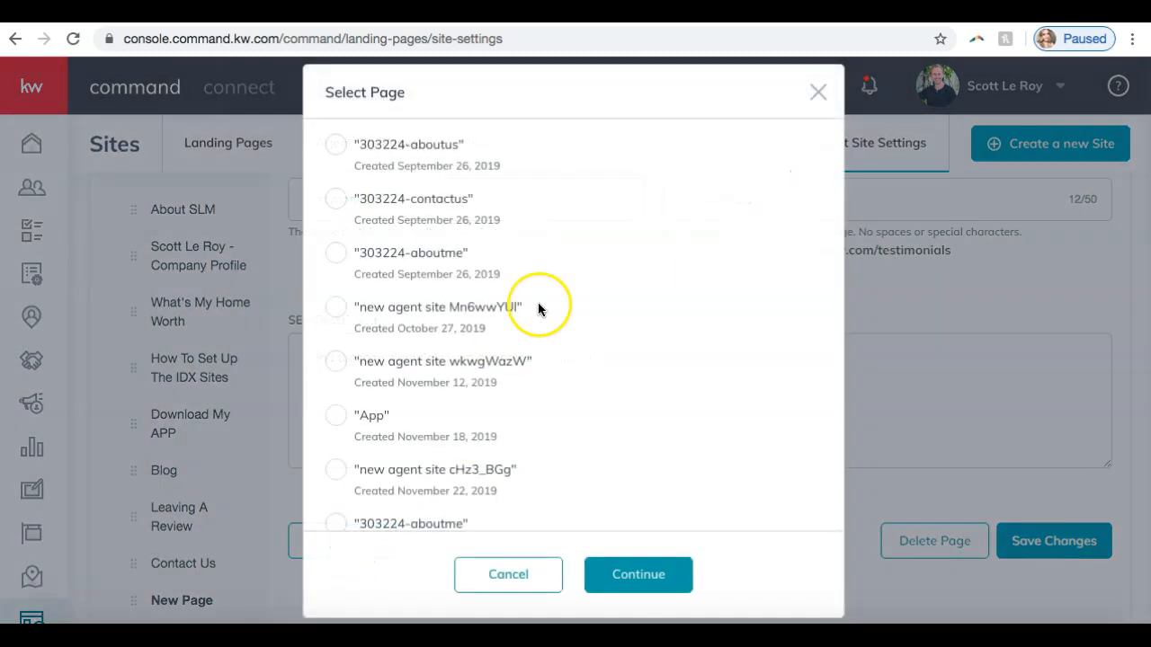
scroll(539, 303, "down", 4)
scroll(538, 304, "up", 4)
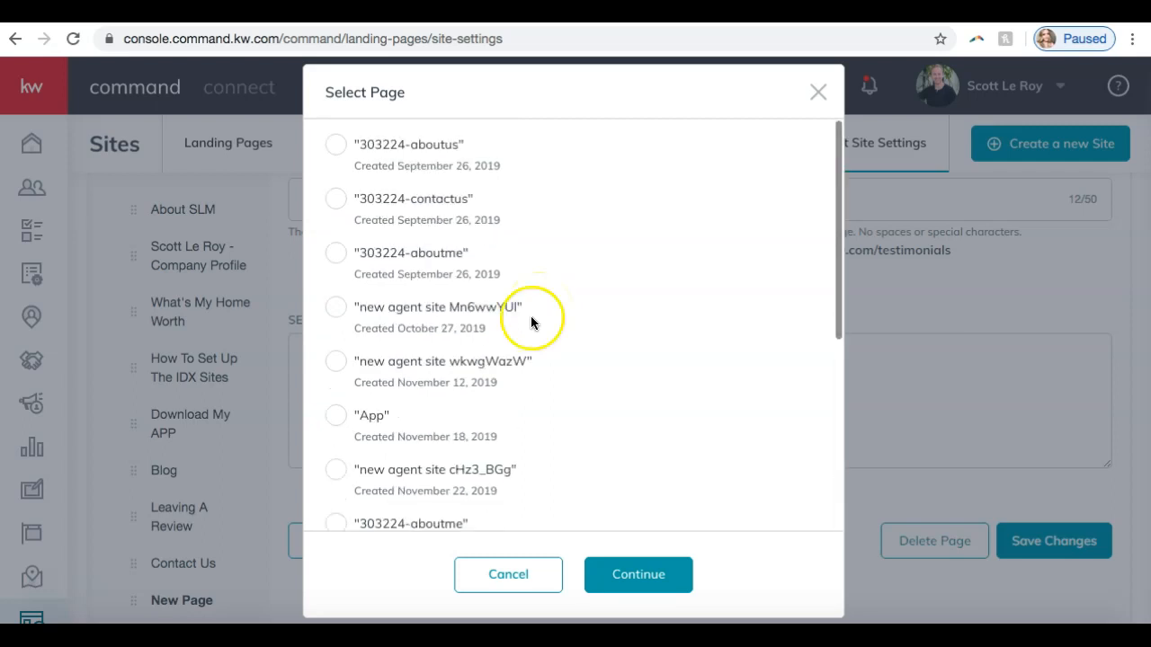
scroll(512, 342, "down", 5)
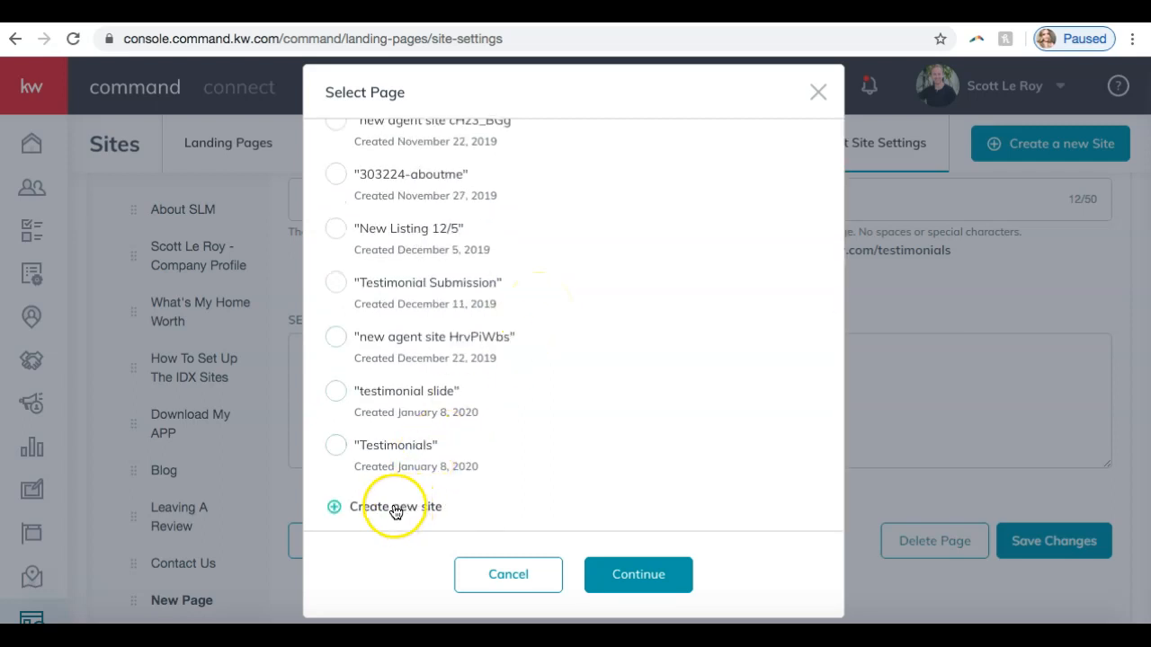
scroll(408, 471, "up", 5)
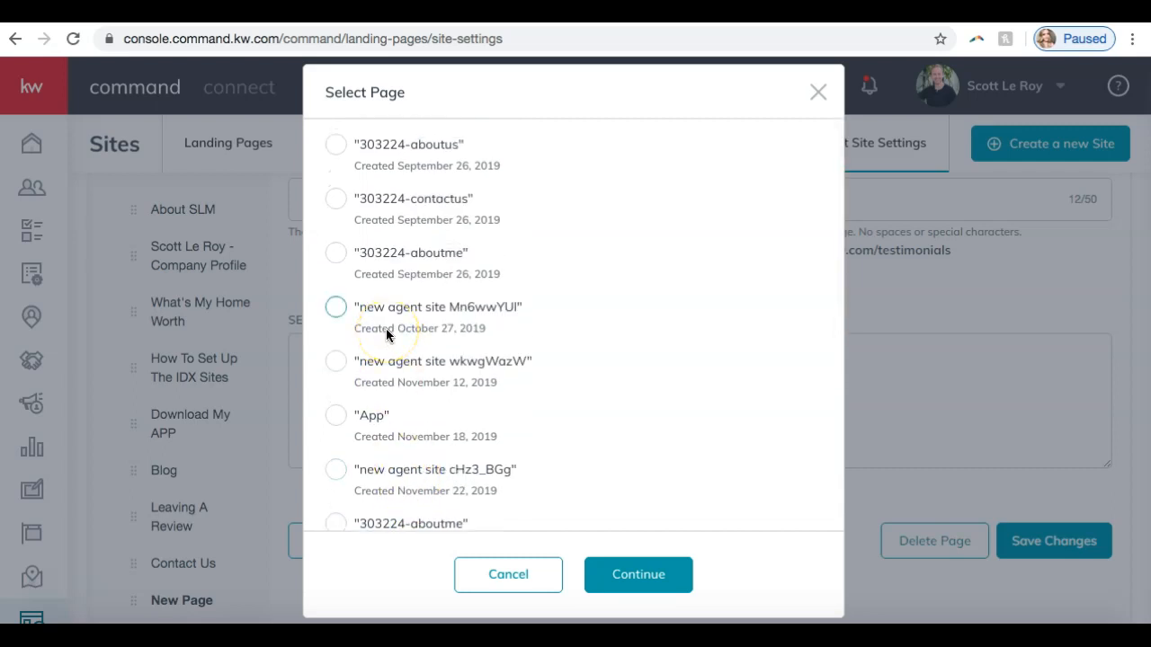
scroll(471, 254, "down", 3)
scroll(471, 258, "down", 1)
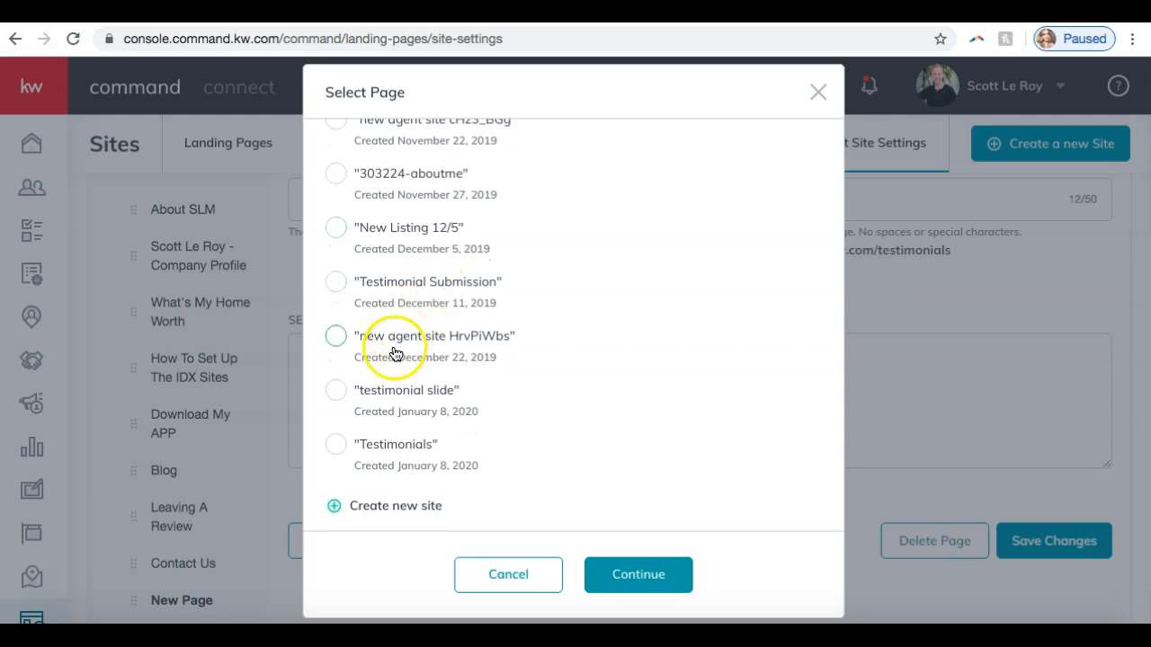
left_click(335, 444)
scroll(432, 335, "up", 4)
scroll(437, 337, "down", 4)
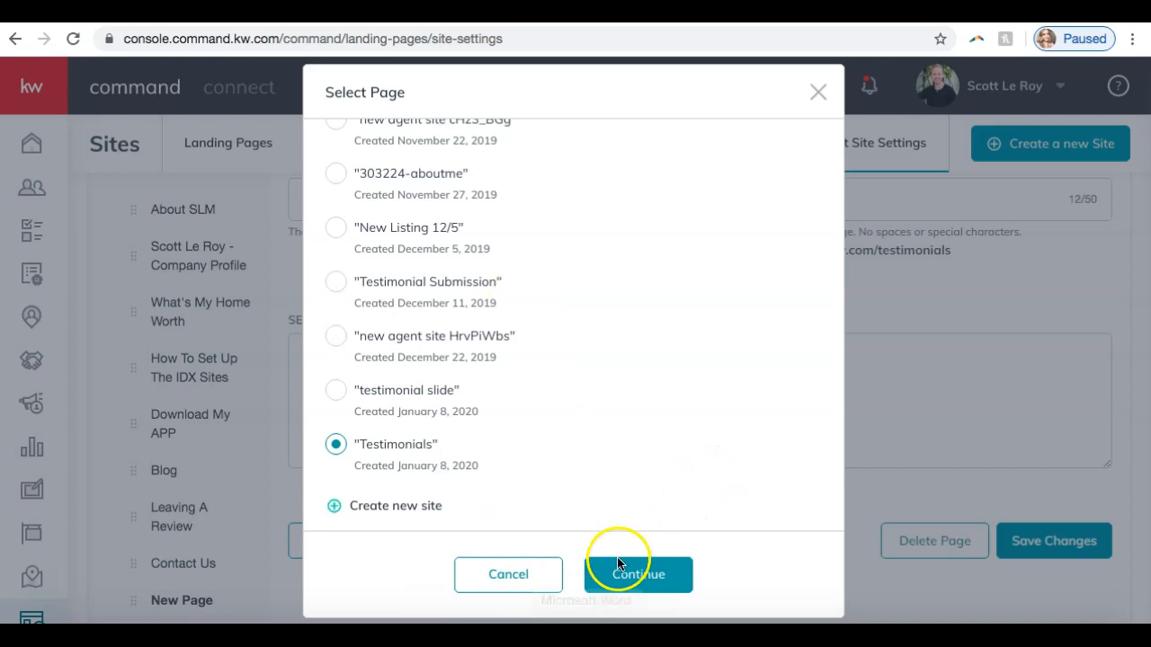
left_click(632, 590)
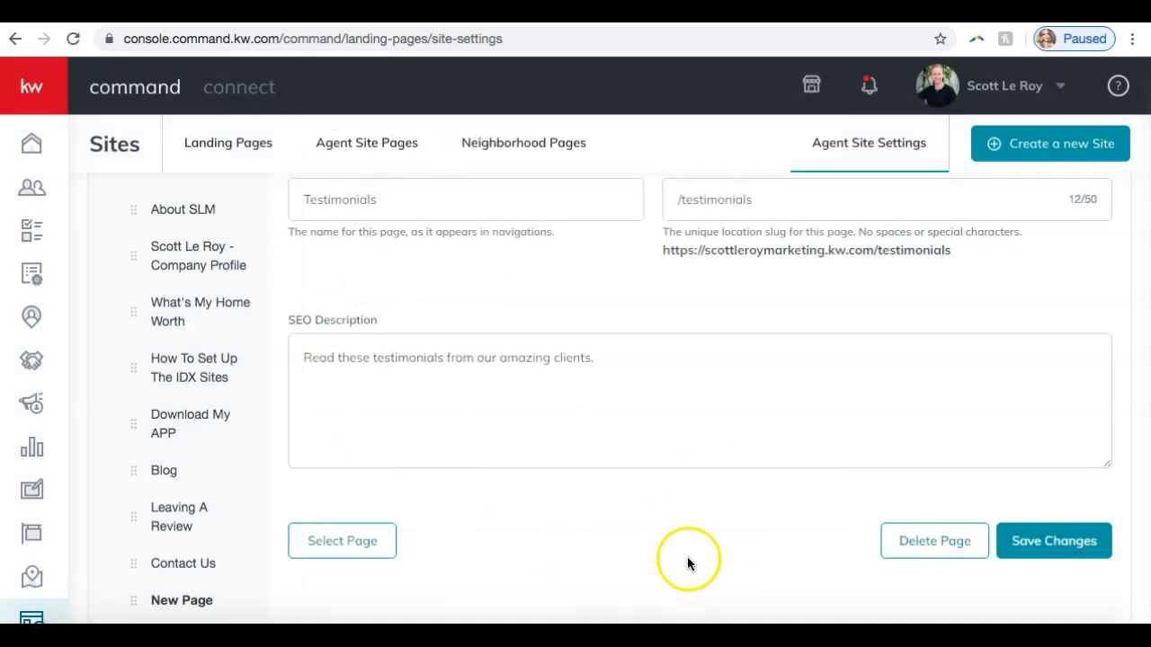
- Save the new Testimonials page's settings in the agent site navigation
scroll(687, 559, "up", 3)
scroll(687, 564, "down", 3)
scroll(687, 564, "down", 2)
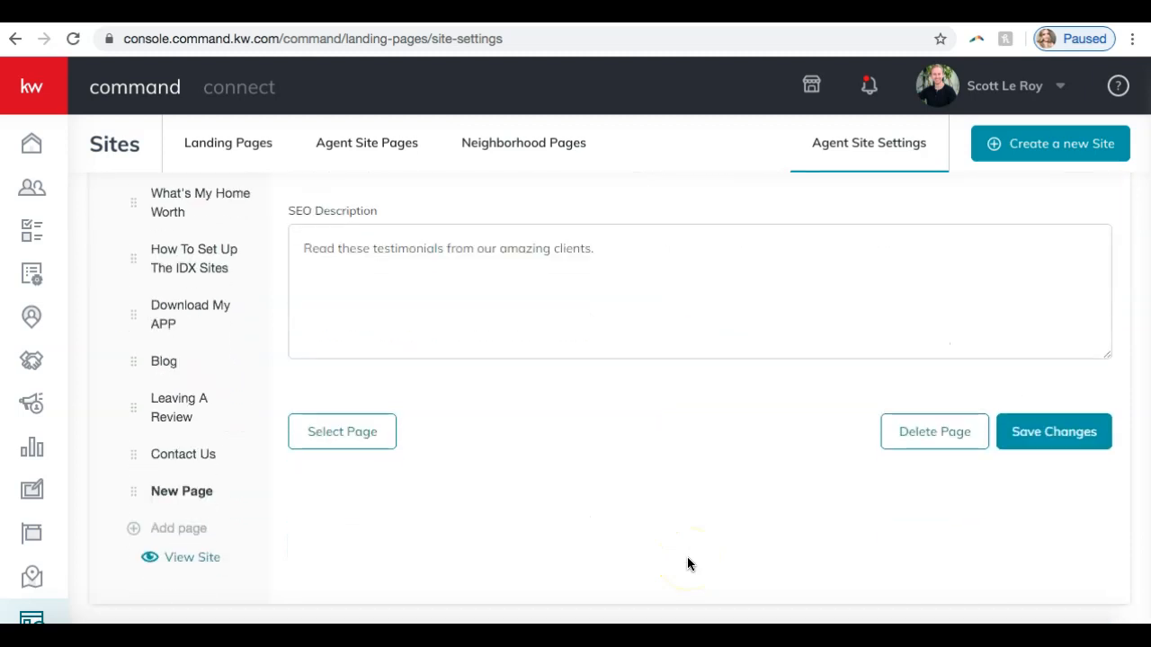
scroll(687, 564, "up", 3)
scroll(687, 564, "down", 2)
left_click(1063, 440)
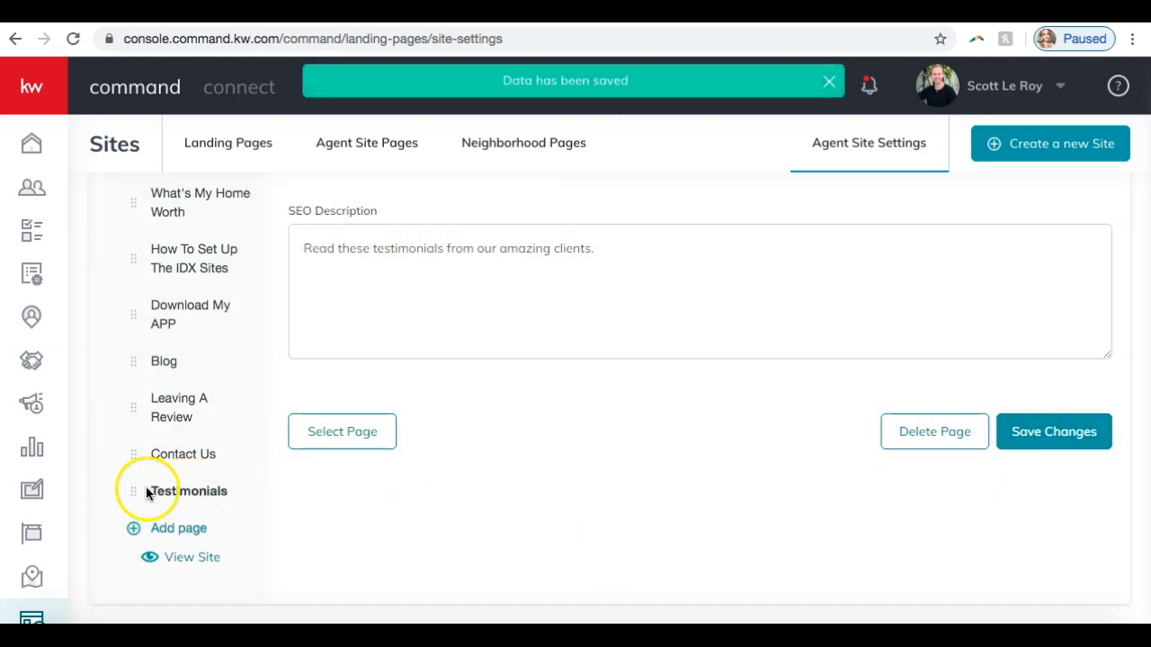
- Move the Testimonials page above Contact Us in the agent site navigation and review its page settings
left_click_drag(136, 491, 139, 447)
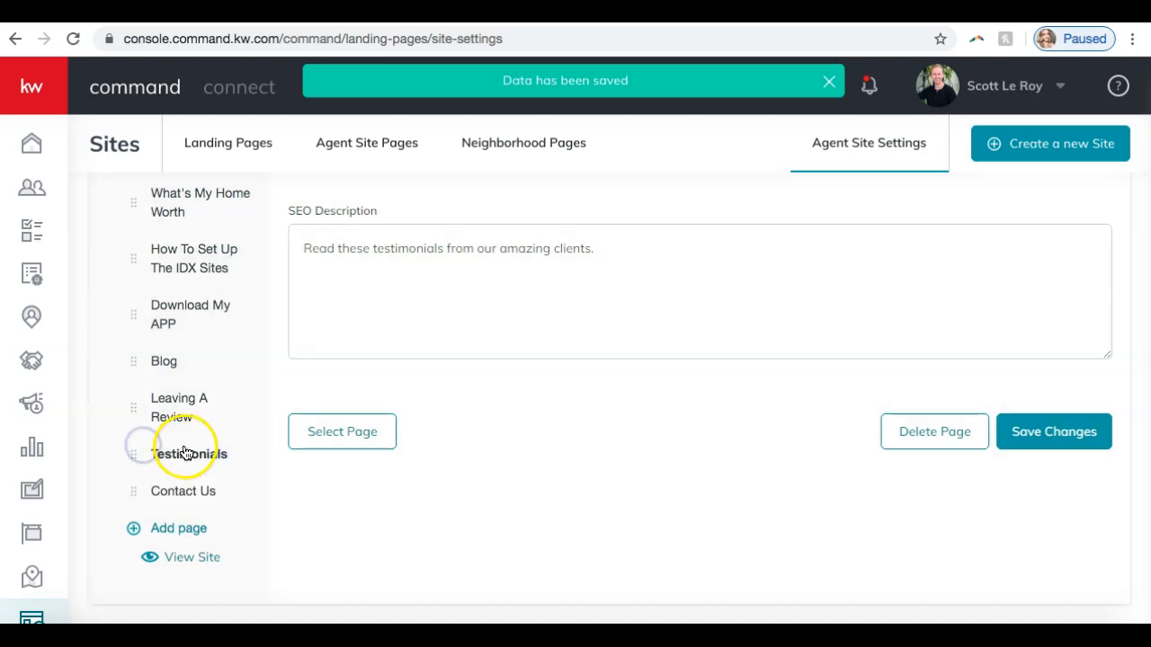
scroll(171, 400, "up", 3)
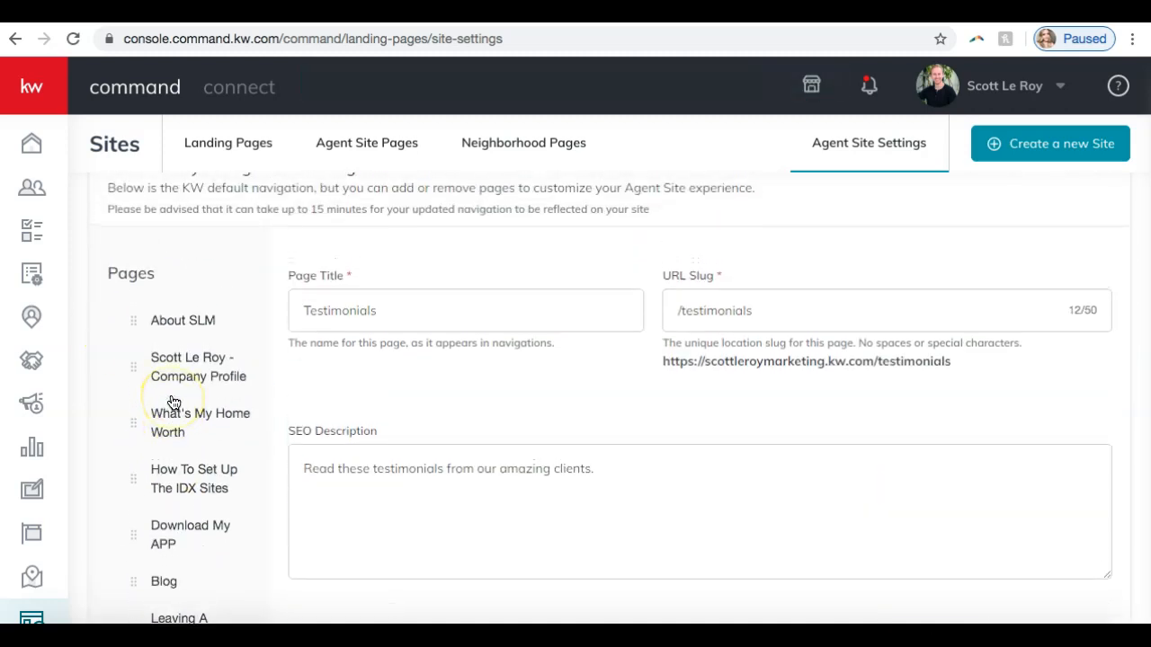
scroll(173, 402, "down", 3)
left_click(343, 421)
scroll(594, 446, "up", 1)
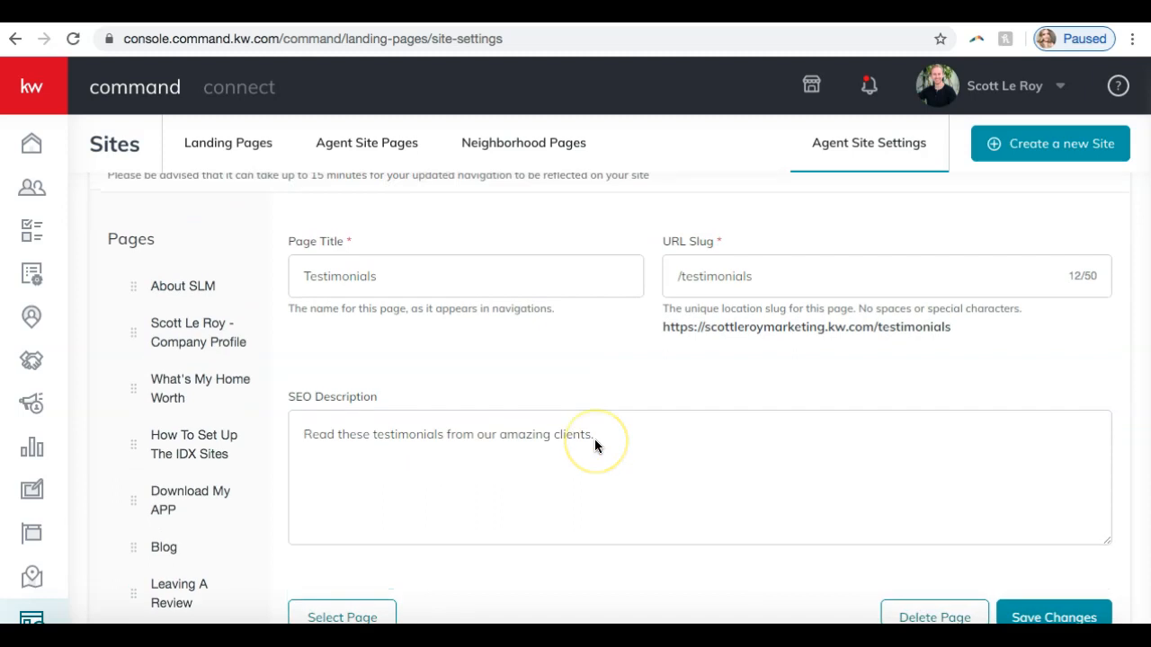
scroll(594, 446, "down", 1)
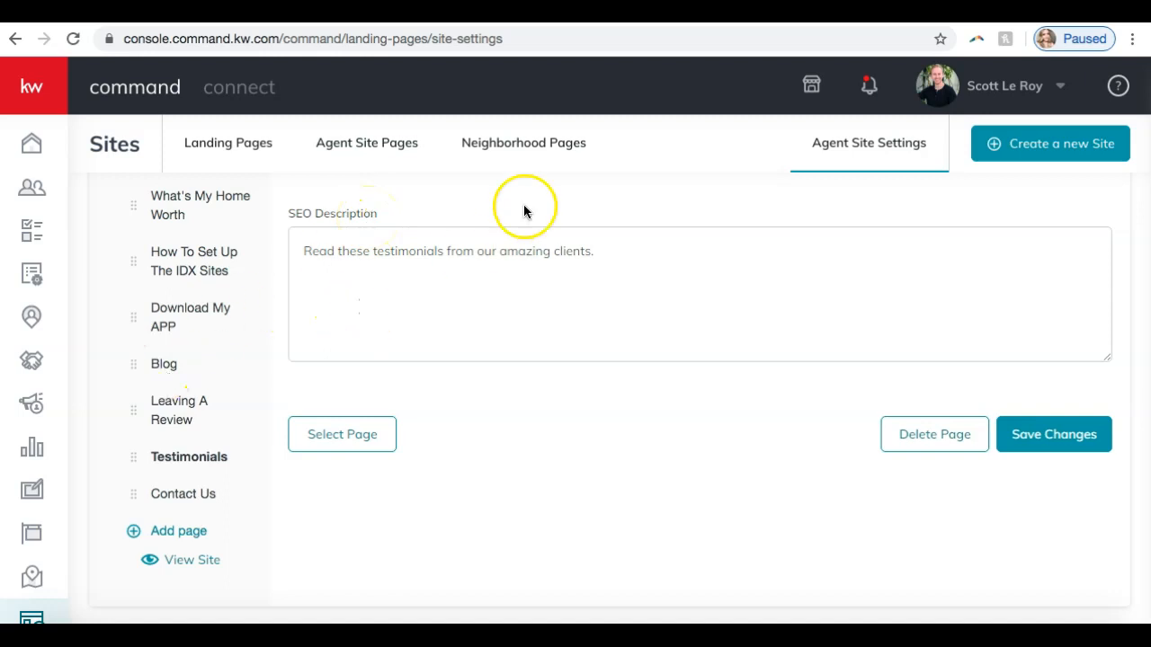
scroll(870, 159, "up", 4)
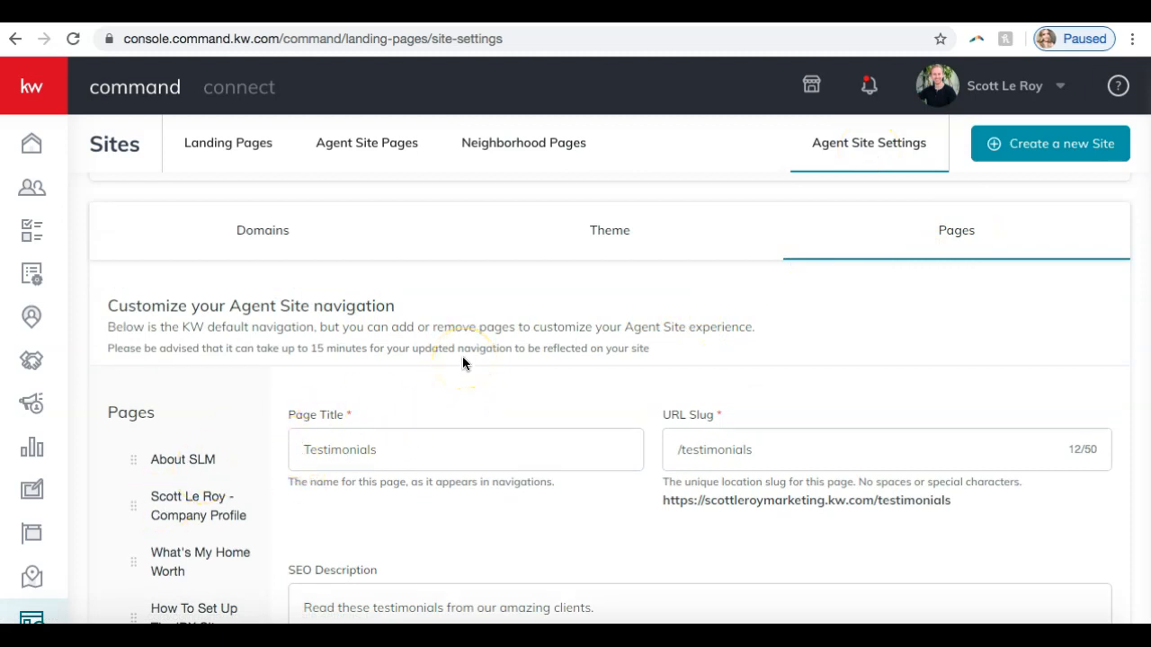
- Switch to the live agent site and try to load it at scottleromarketing.kw.com
left_click(560, 12)
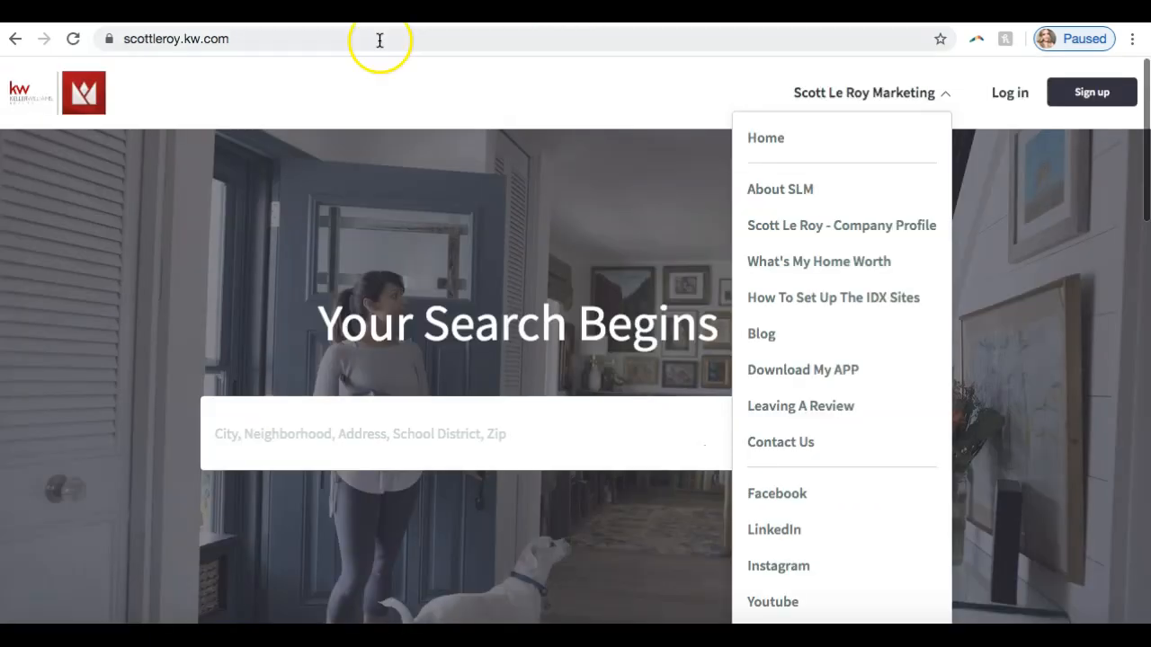
left_click(180, 38)
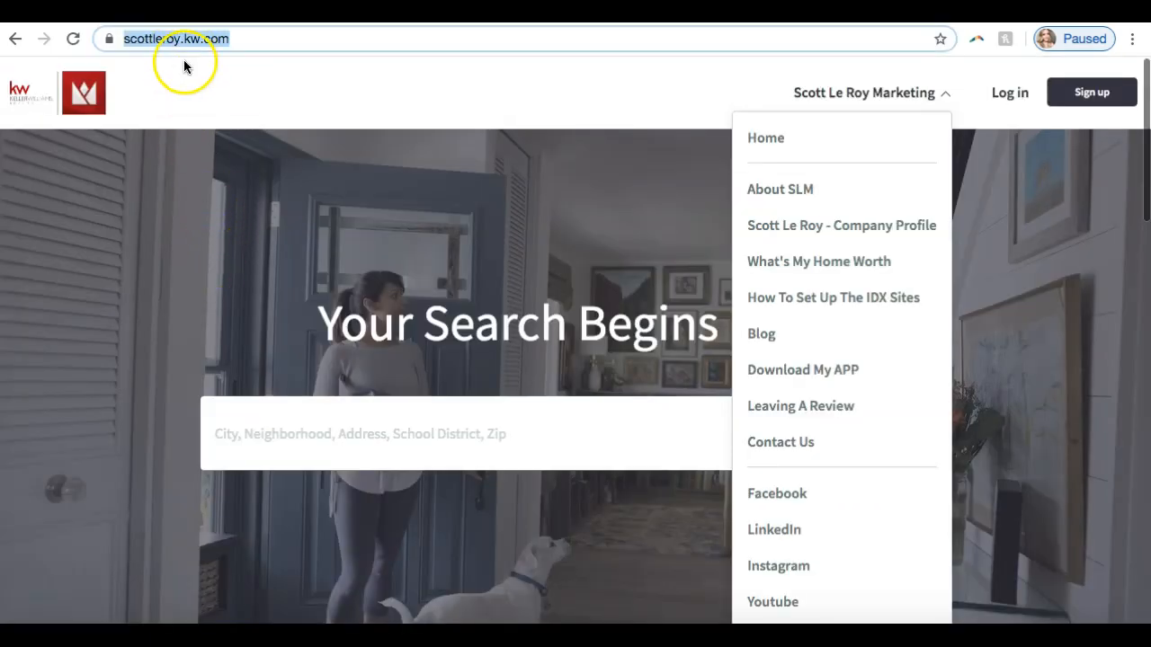
left_click(179, 43)
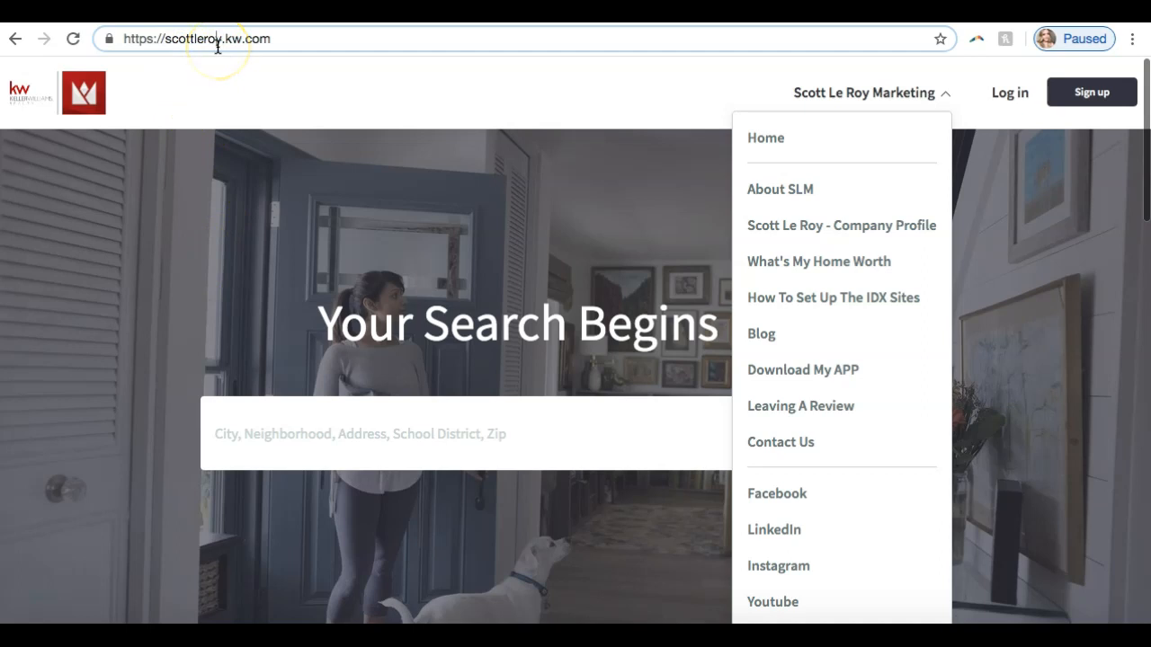
type("marketing")
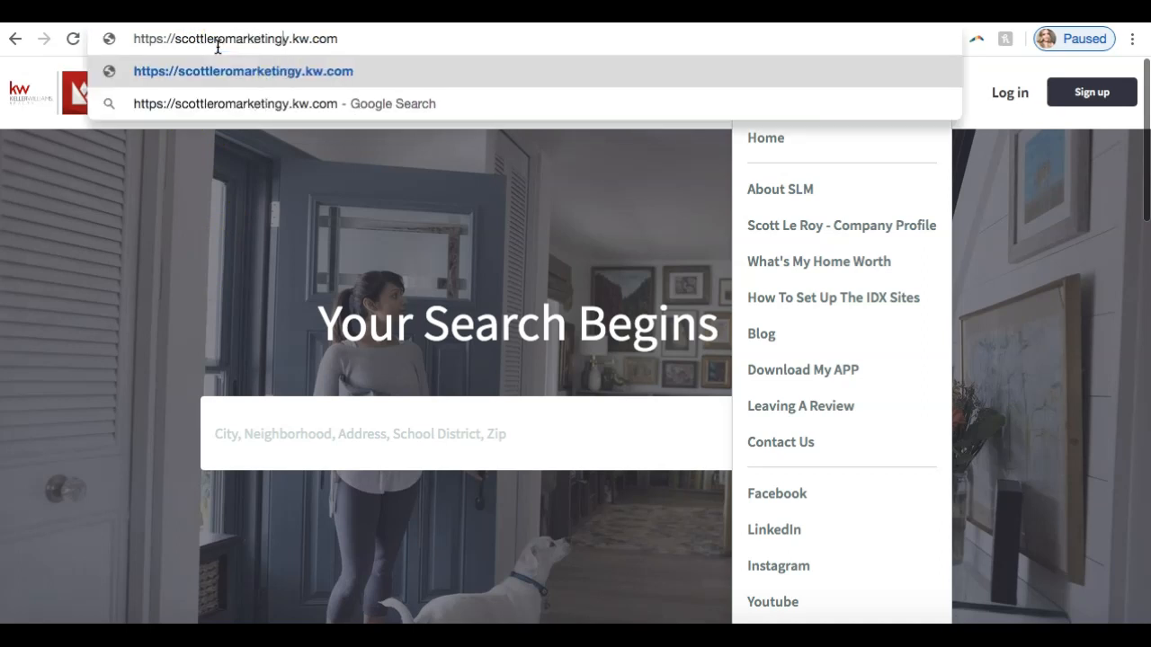
key("Delete")
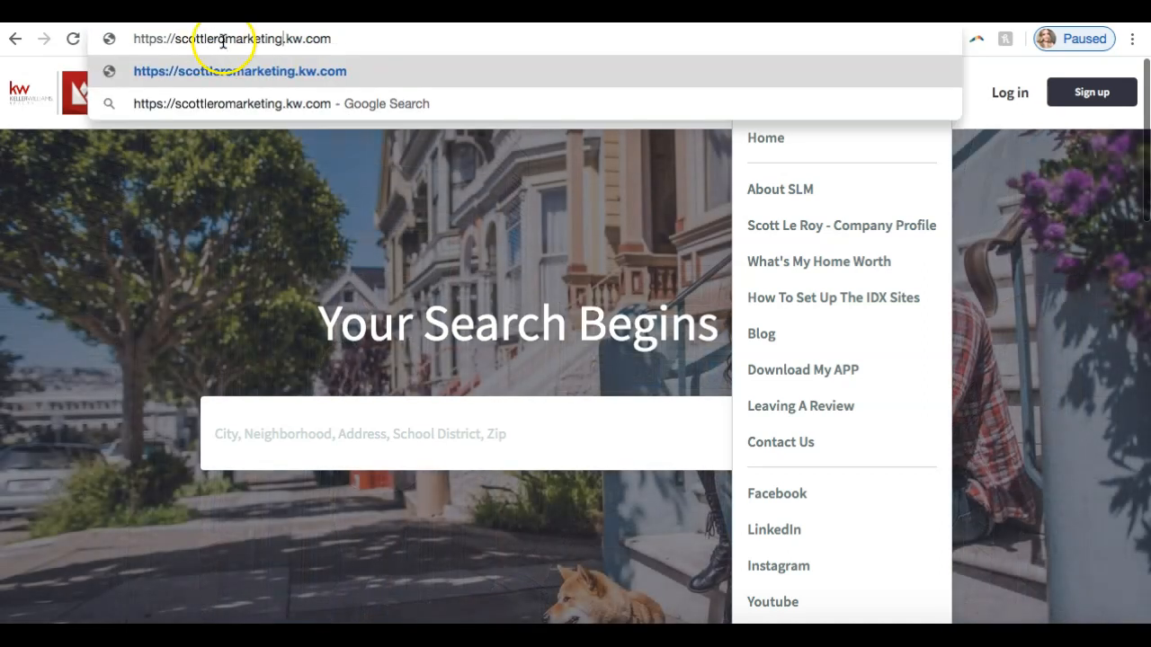
key("Return")
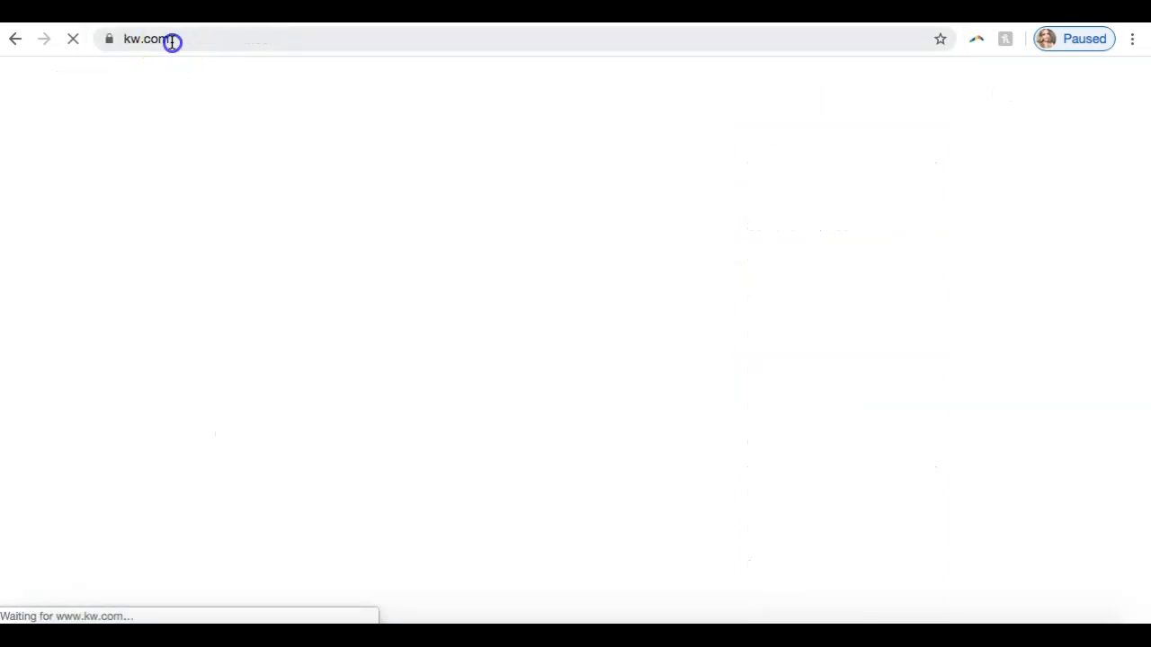
- Load the live agent site at scottleroymarketing.kw.com, blocking kw.com's request for the location
left_click(171, 42)
type("sc")
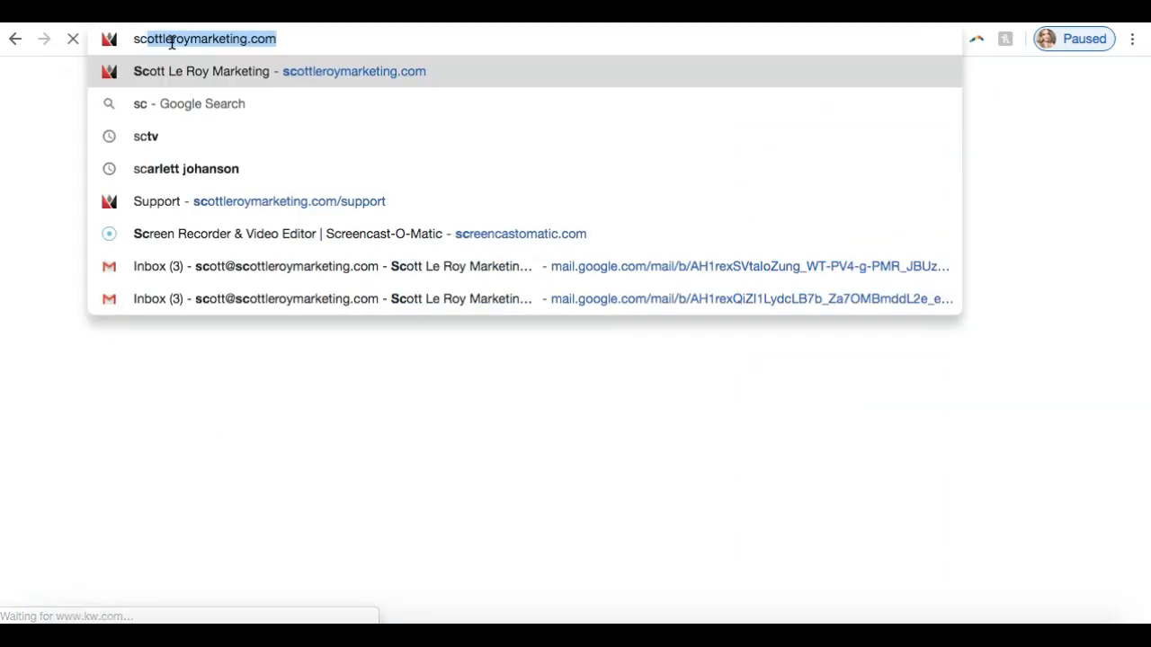
type("ottleroymarketing.")
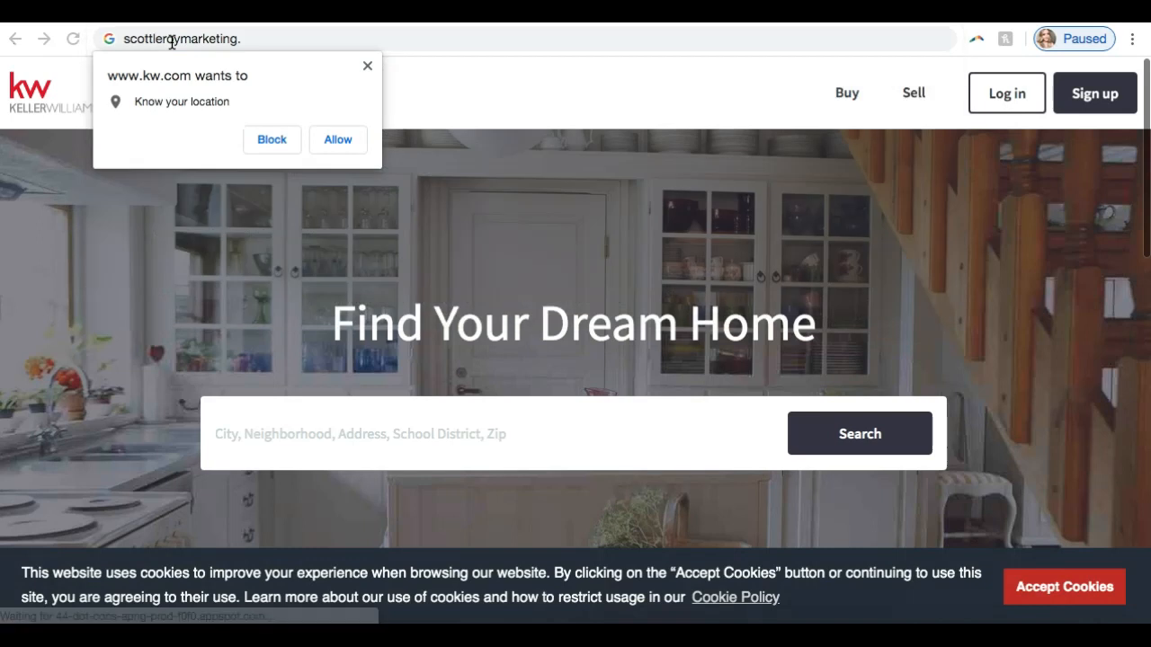
left_click(259, 140)
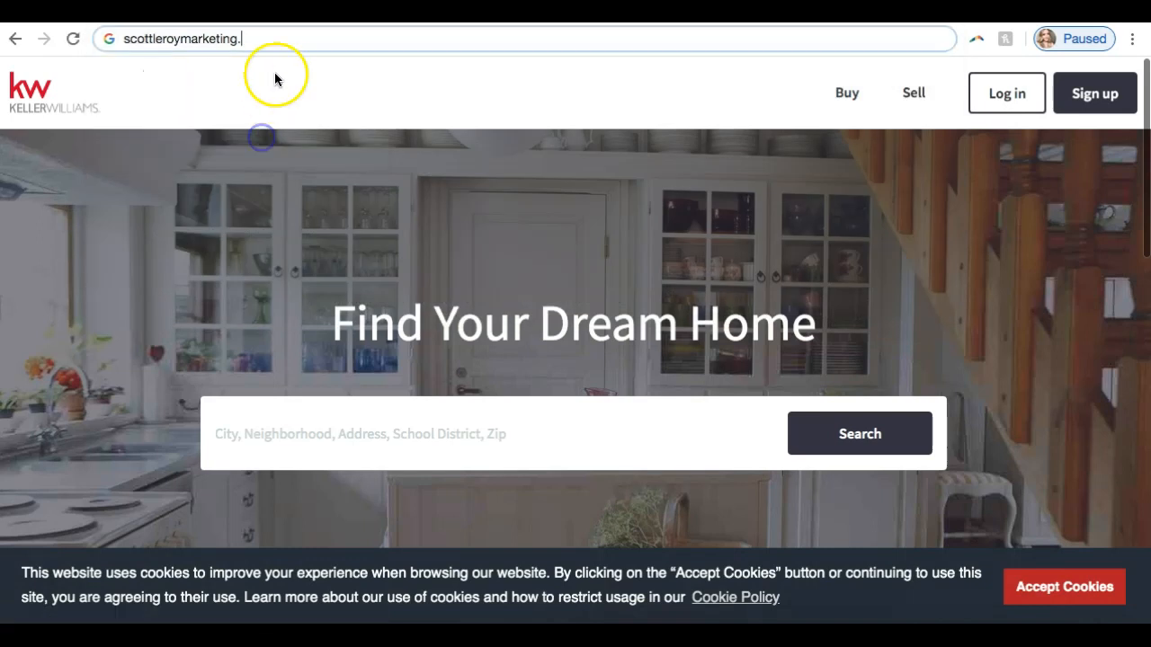
type("kw.co")
key("Return")
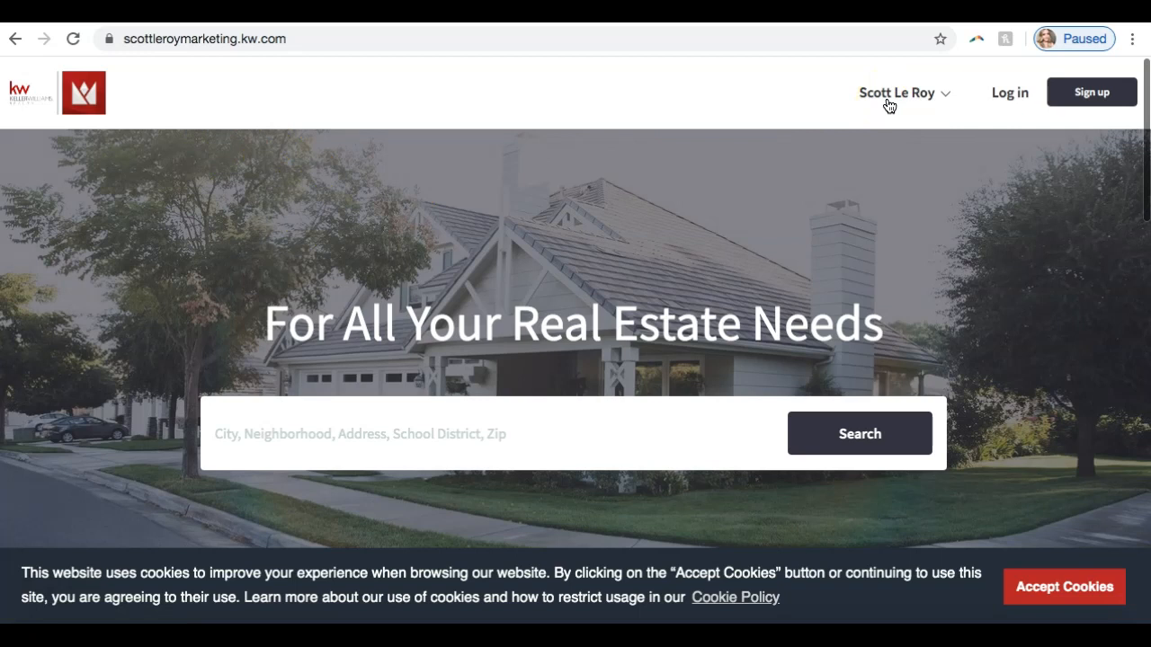
- Examine the live homepage's contact form, office details, social links and legal footer, accepting the cookies
scroll(535, 274, "down", 1)
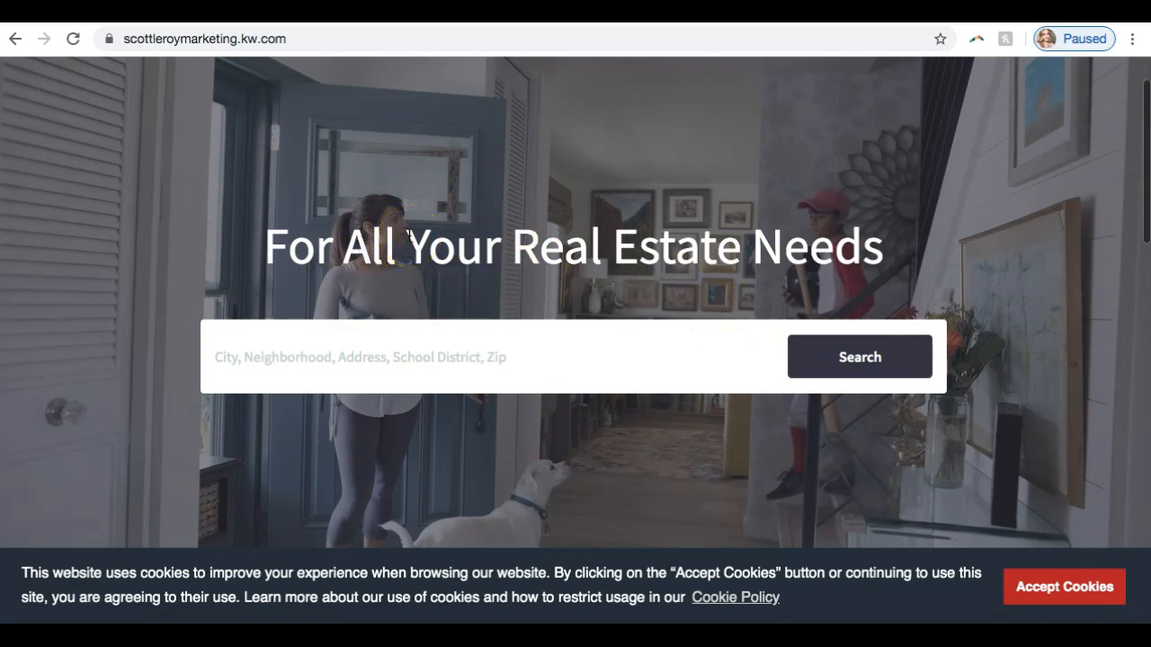
scroll(453, 229, "down", 10)
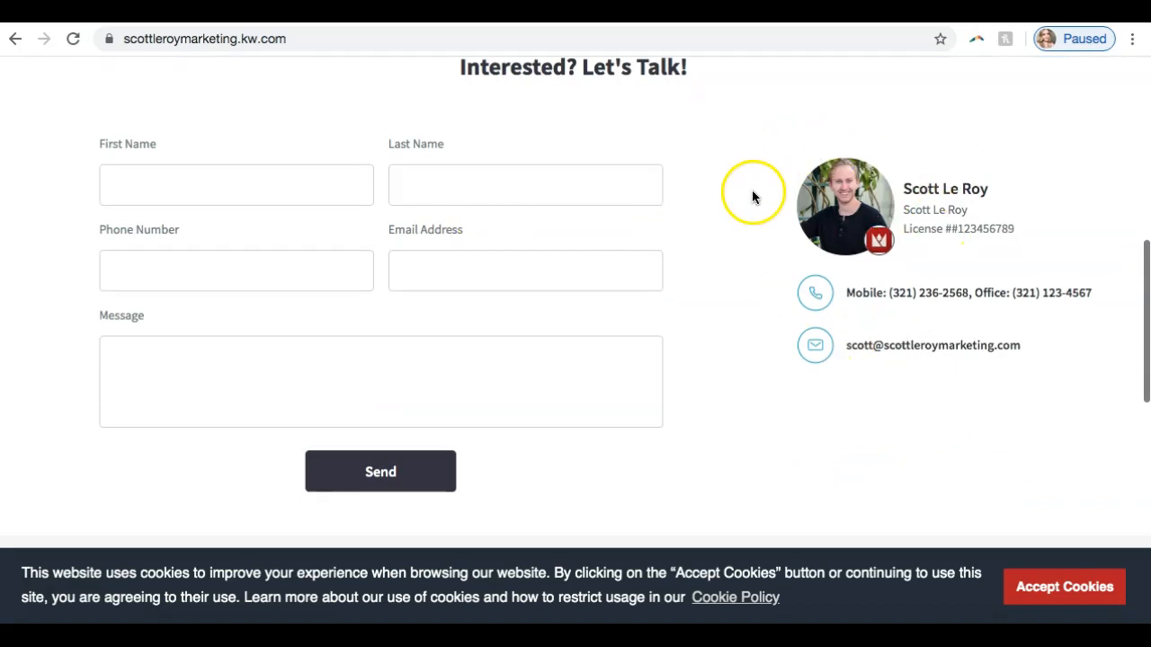
scroll(753, 196, "down", 5)
scroll(745, 204, "down", 1)
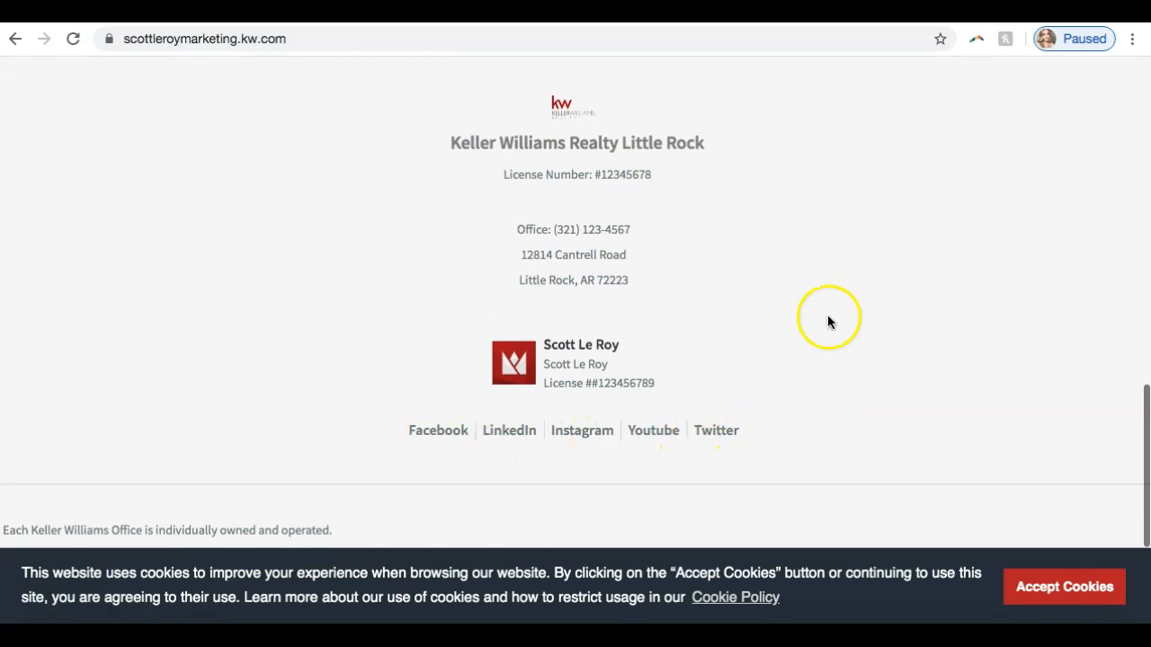
scroll(532, 264, "down", 3)
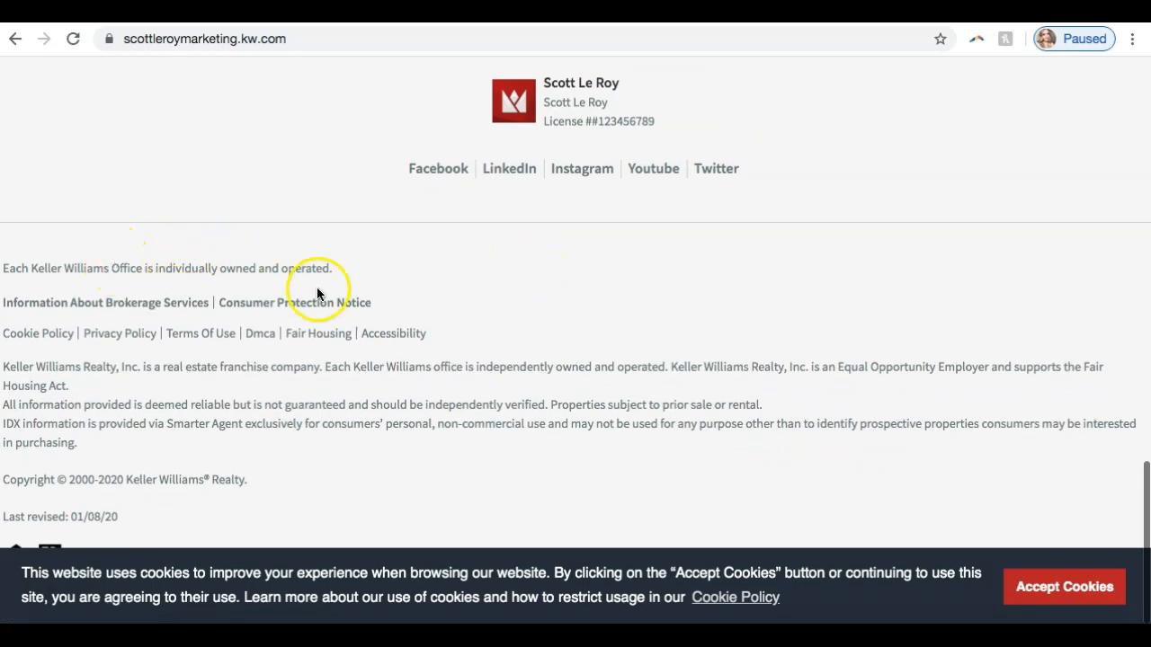
left_click(1064, 589)
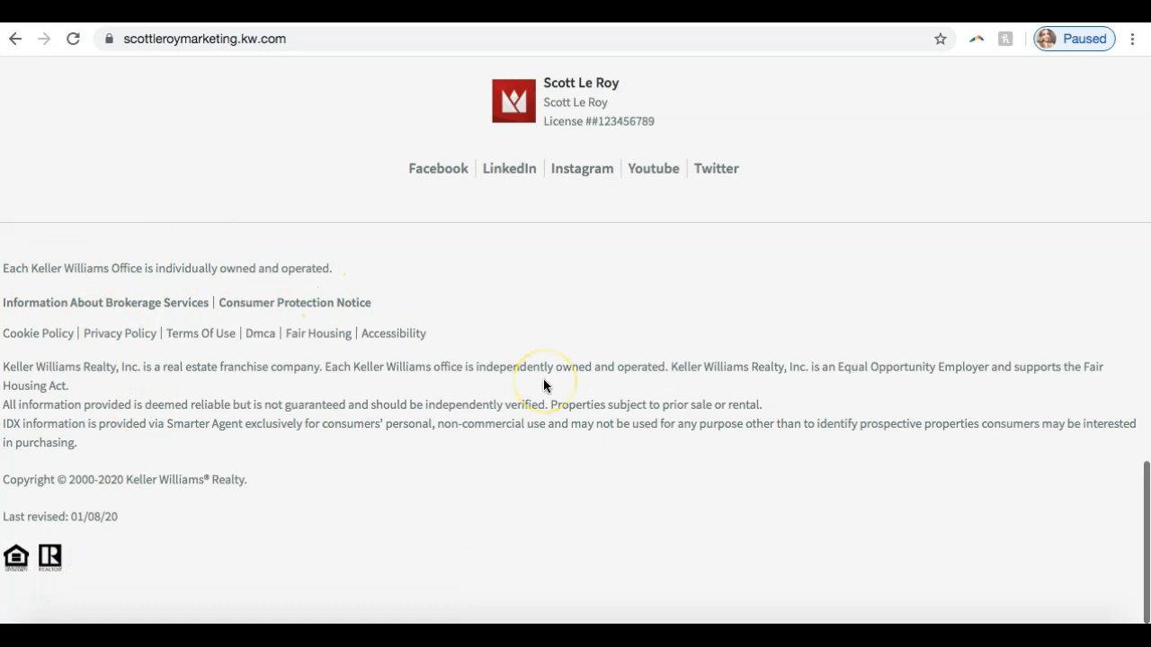
scroll(543, 384, "up", 20)
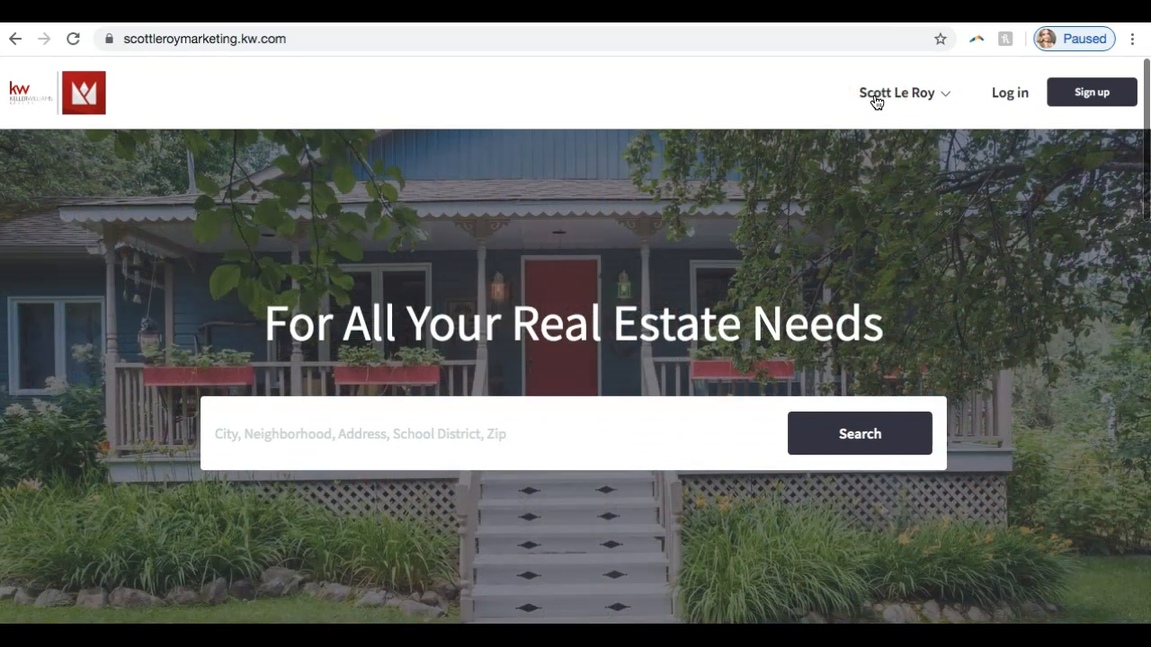
- Check the page order in the live site's navigation, and open and examine the Download My APP page
left_click(875, 97)
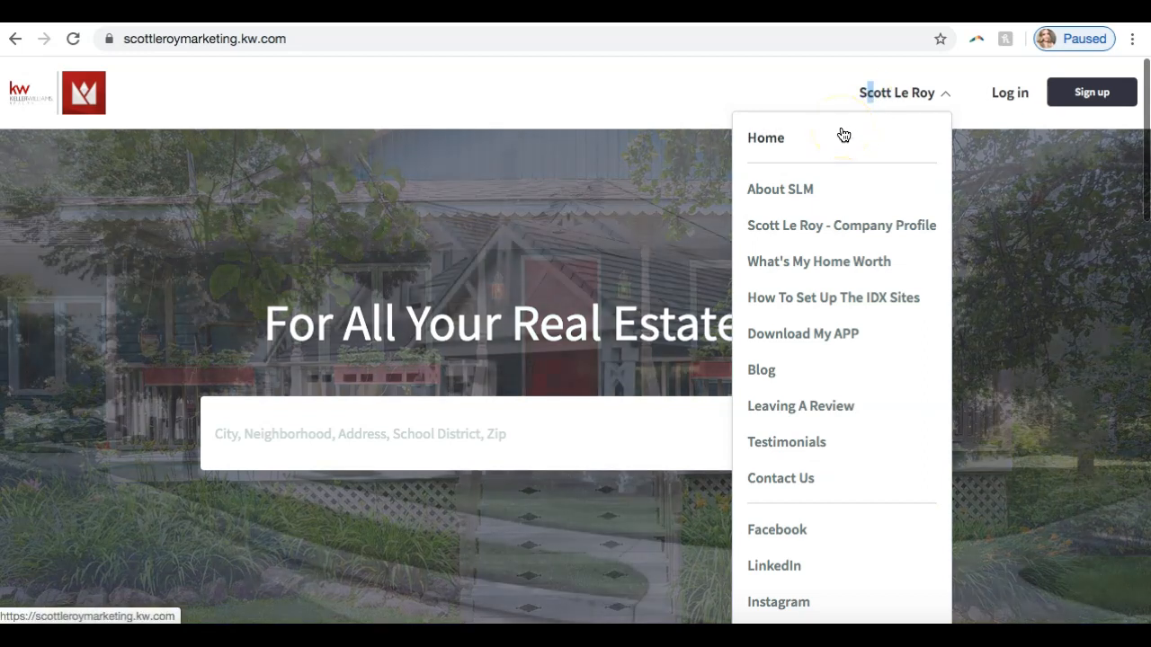
scroll(803, 238, "down", 3)
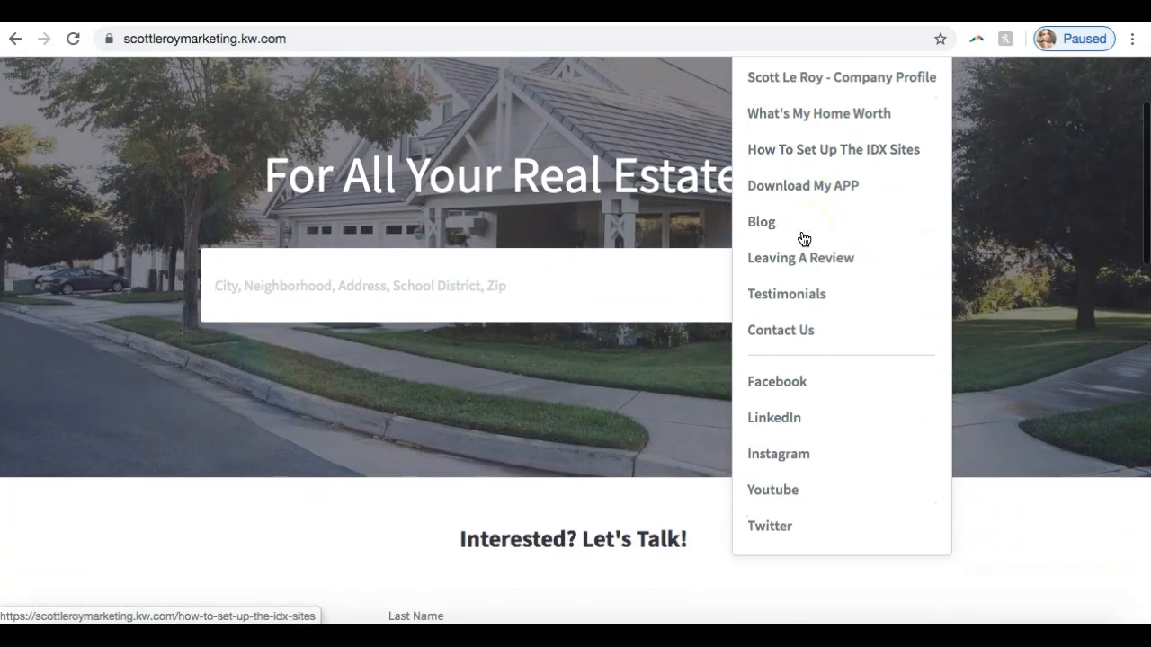
left_click(798, 206)
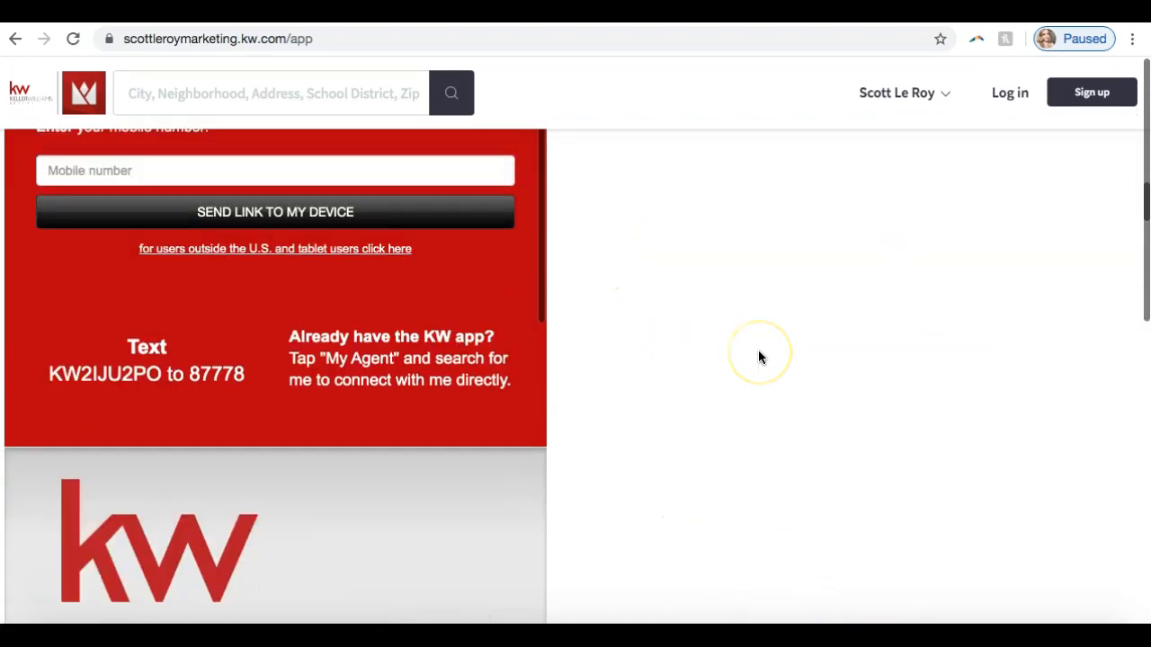
scroll(473, 371, "down", 15)
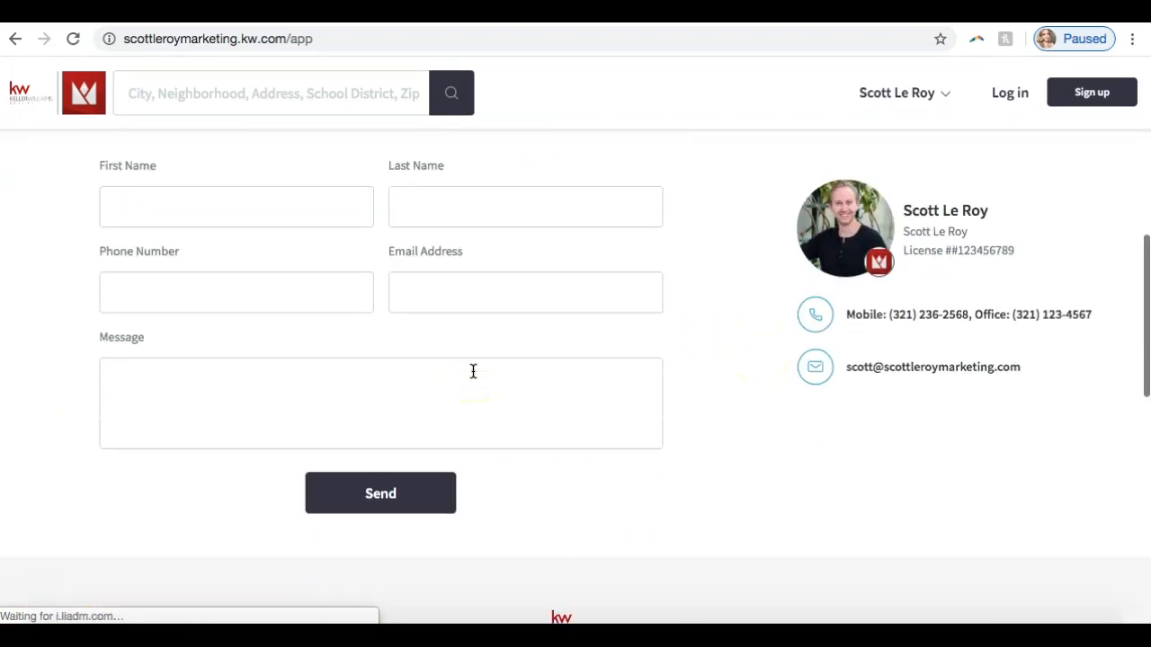
scroll(464, 384, "up", 11)
scroll(464, 383, "down", 5)
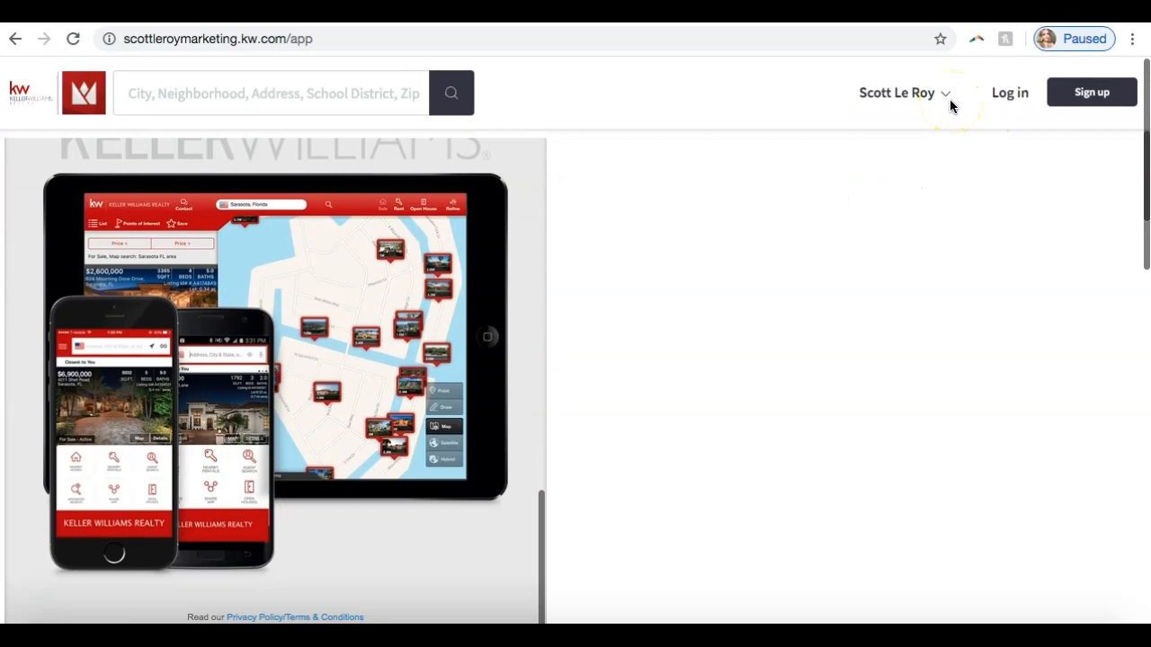
- Recheck the full list of pages and social links in the agent's navigation, and look over the app download page's content
left_click(886, 97)
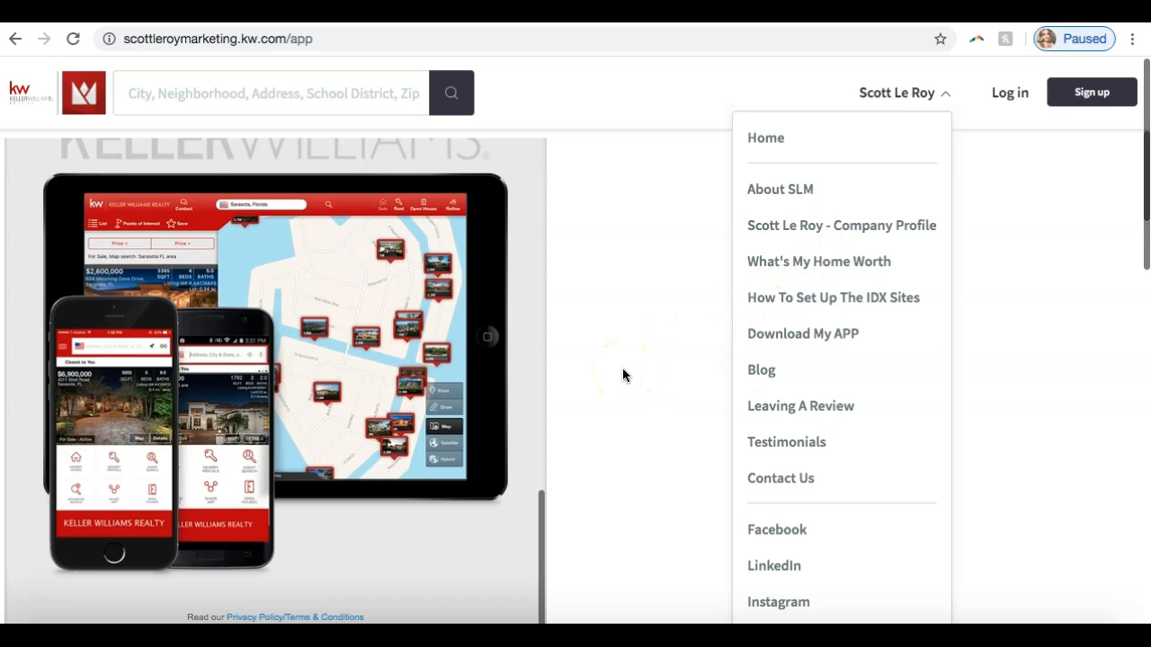
scroll(747, 381, "down", 3)
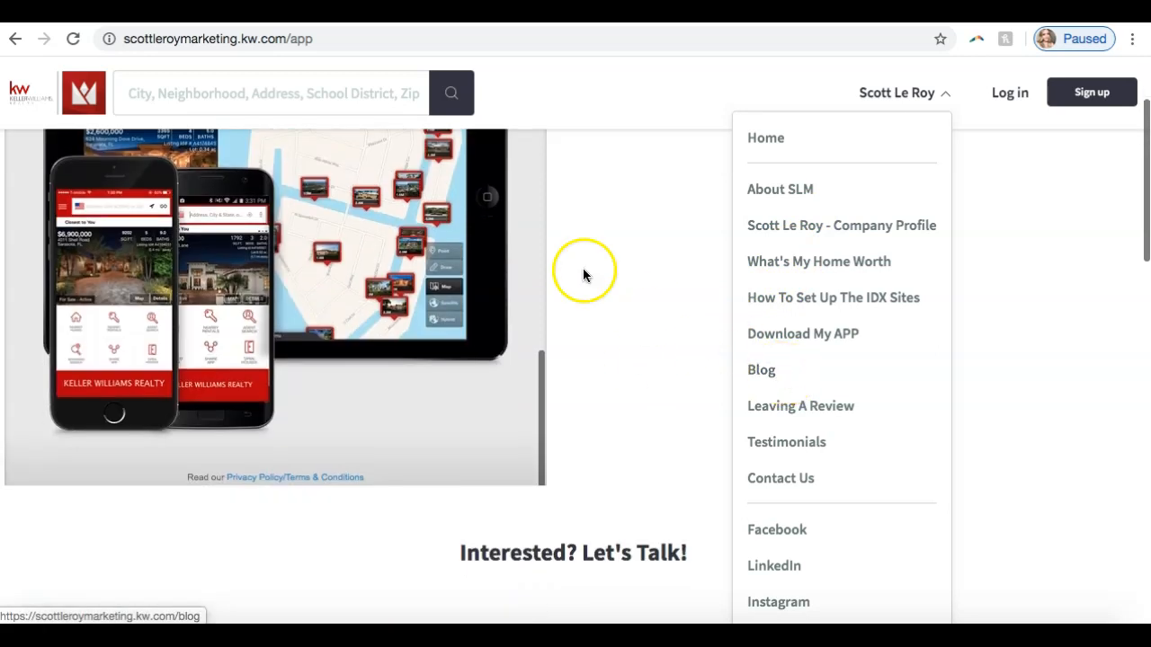
left_click(630, 264)
left_click(919, 93)
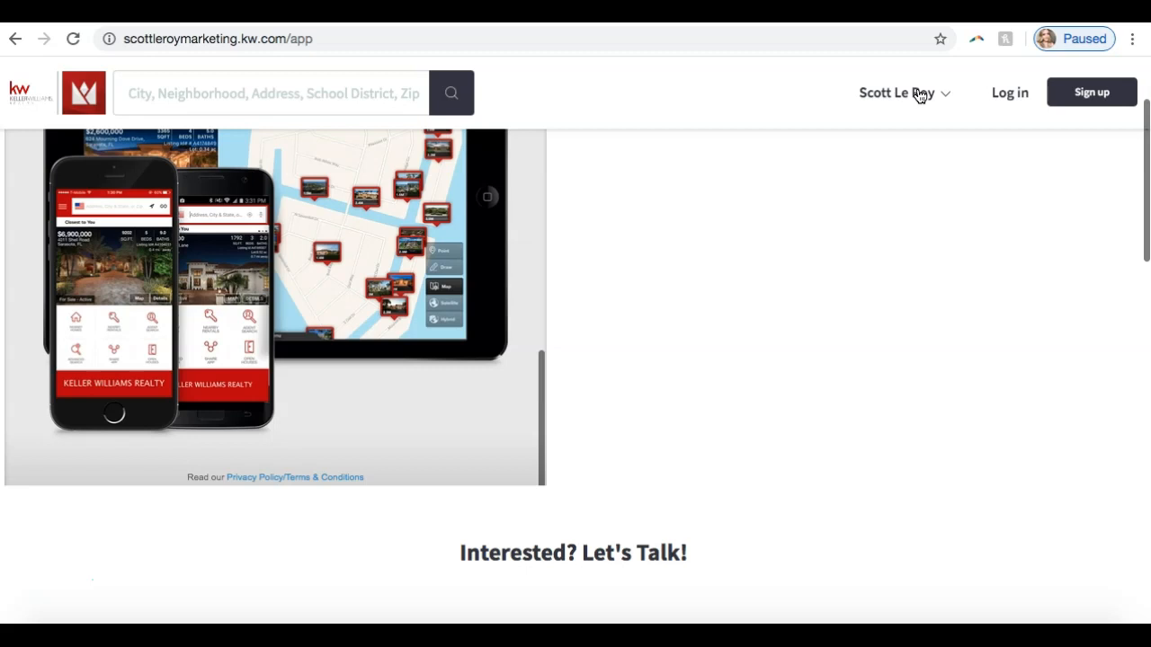
scroll(227, 402, "up", 5)
scroll(563, 298, "up", 2)
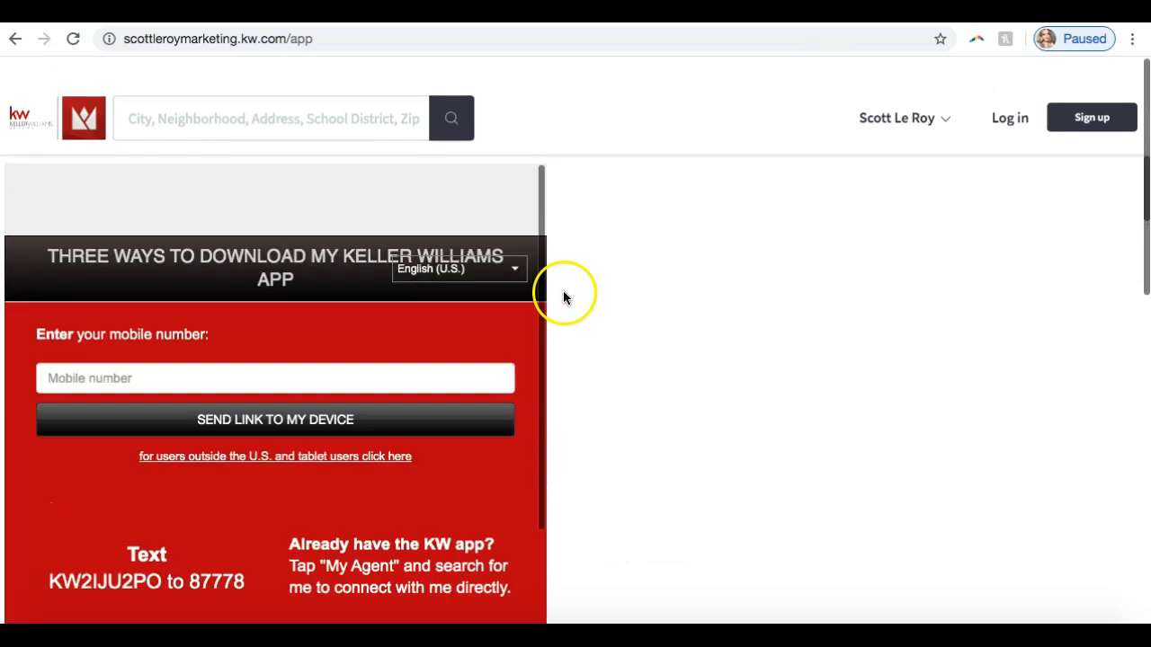
scroll(563, 298, "down", 1)
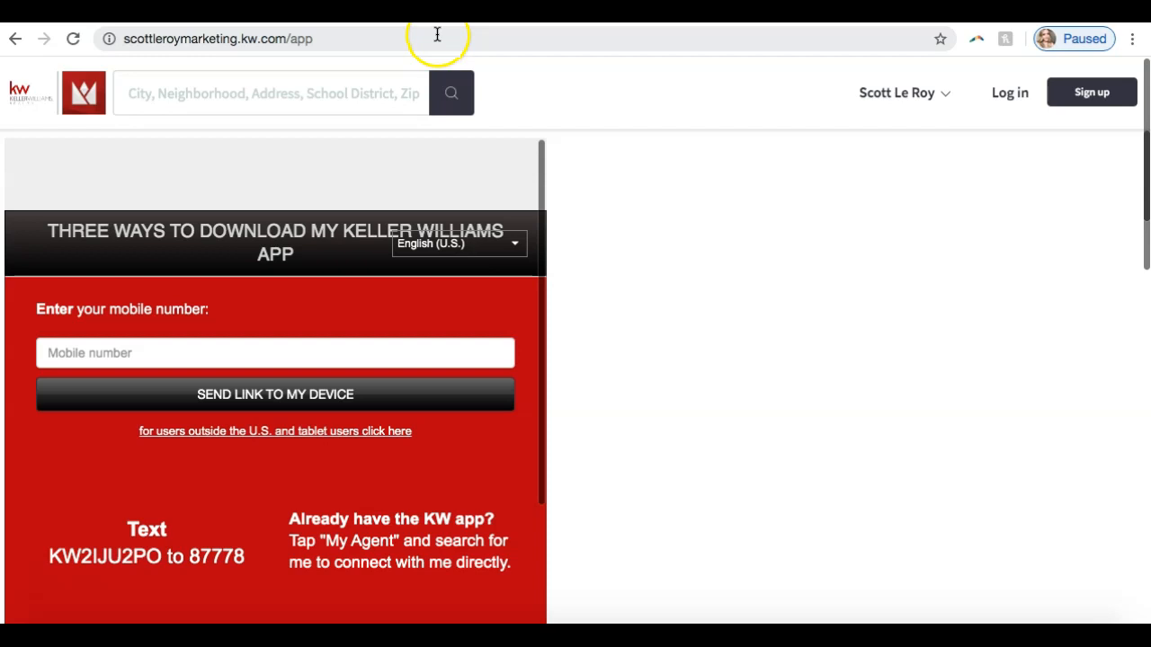
- Replace the live agent site's address with scottleroymarketing.com and load that website
left_click(357, 39)
key("Right")
left_click_drag(370, 36, 274, 37)
type(".com")
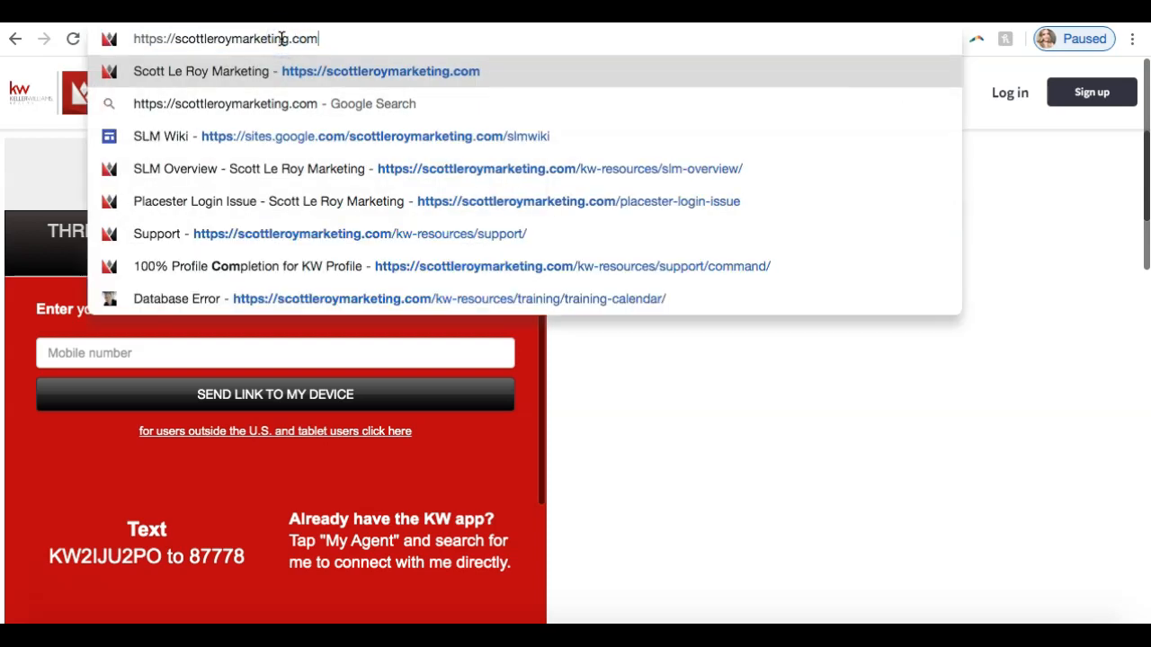
key("Return")
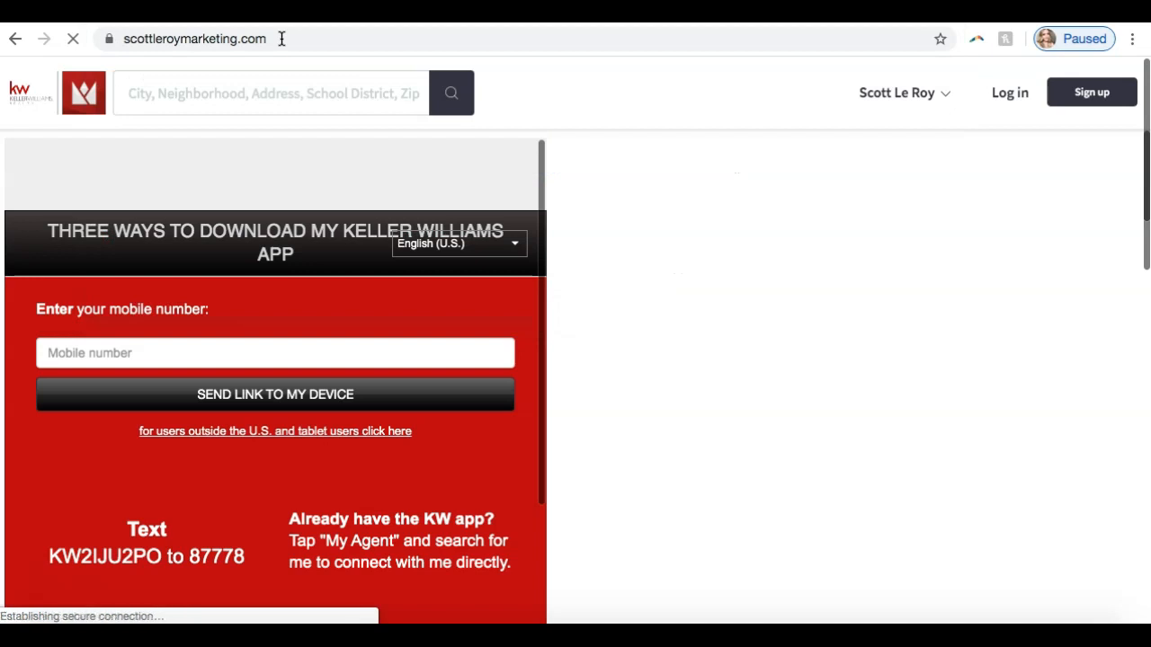